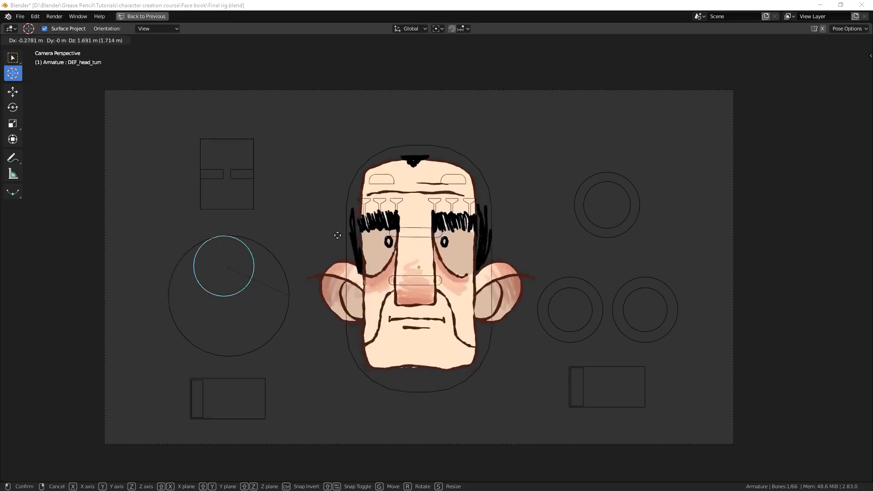
Try moving the head-turn control and the main eye-direction control, cancelling each move
right_click(174, 362)
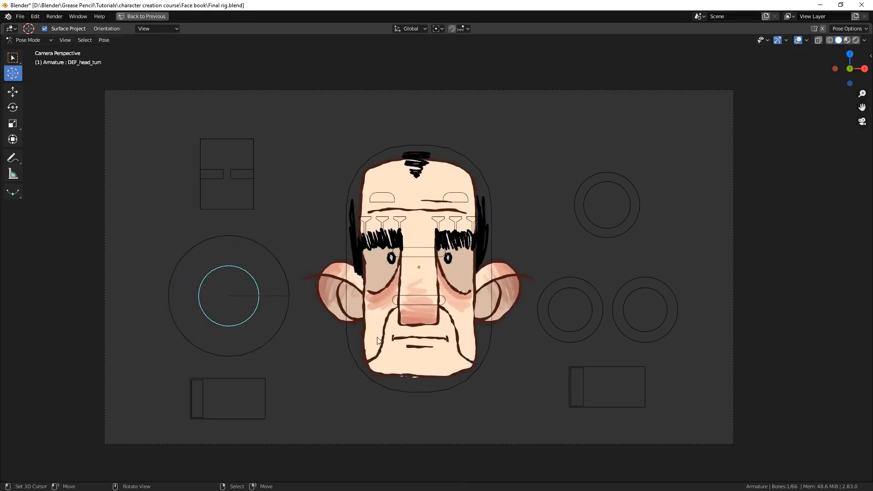
click(584, 214)
key(g)
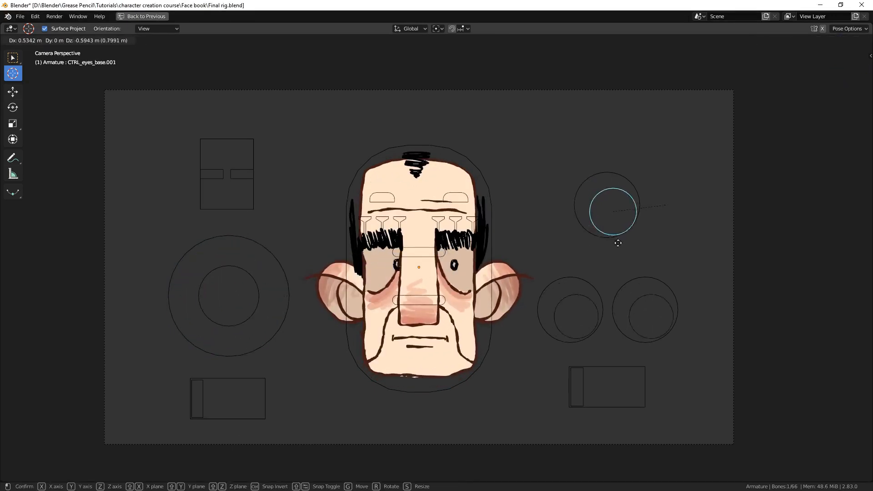
right_click(561, 228)
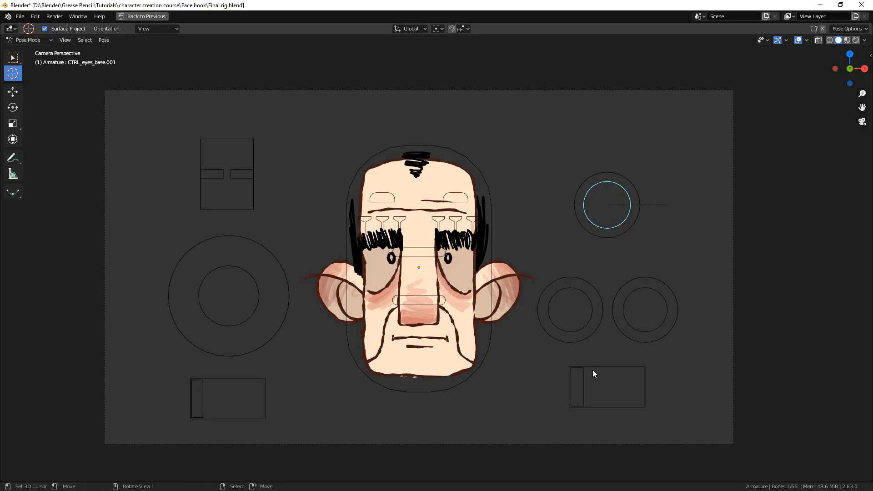
Slide the mouth control to the open end of its box, and undo the move
click(582, 381)
key(g)
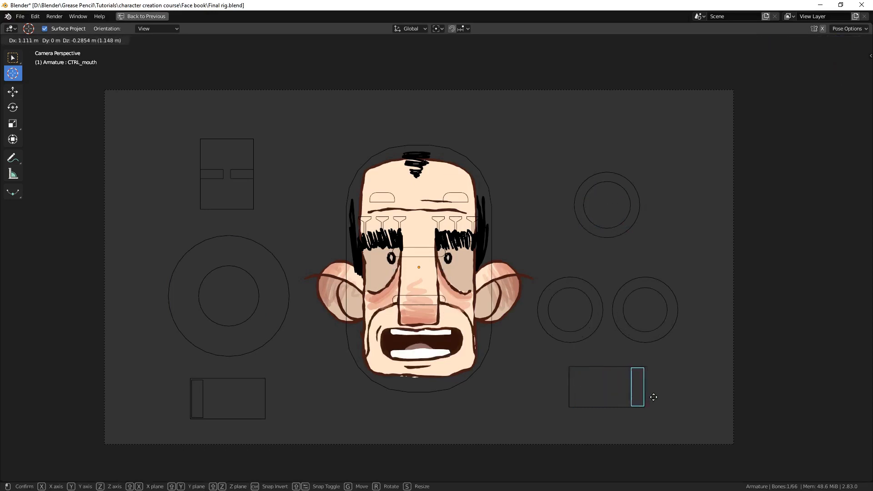
click(653, 397)
key(ctrl+z)
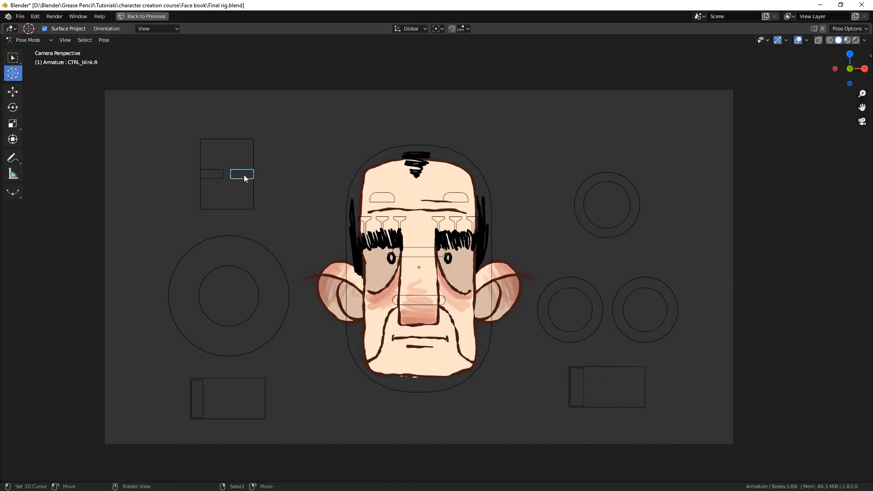
Test the right and left blink controls at different heights, and clear the location of all bones
key(g)
click(246, 225)
click(212, 175)
key(g)
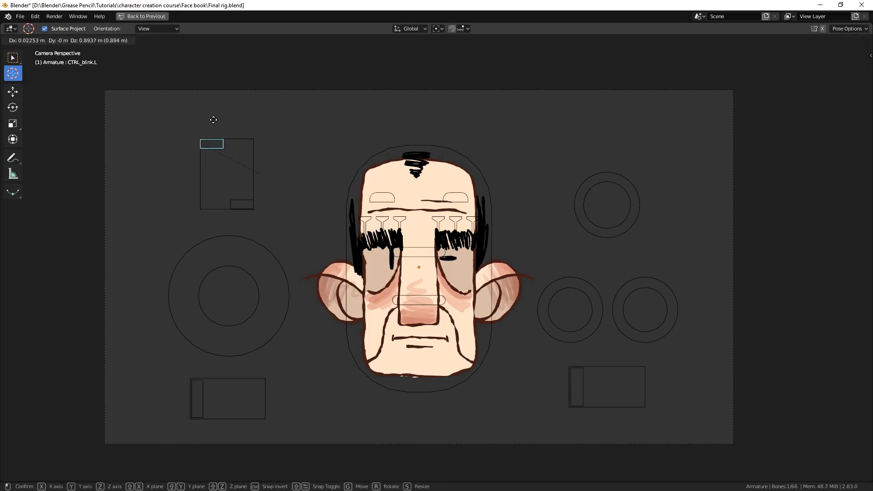
click(218, 273)
click(248, 204)
key(g)
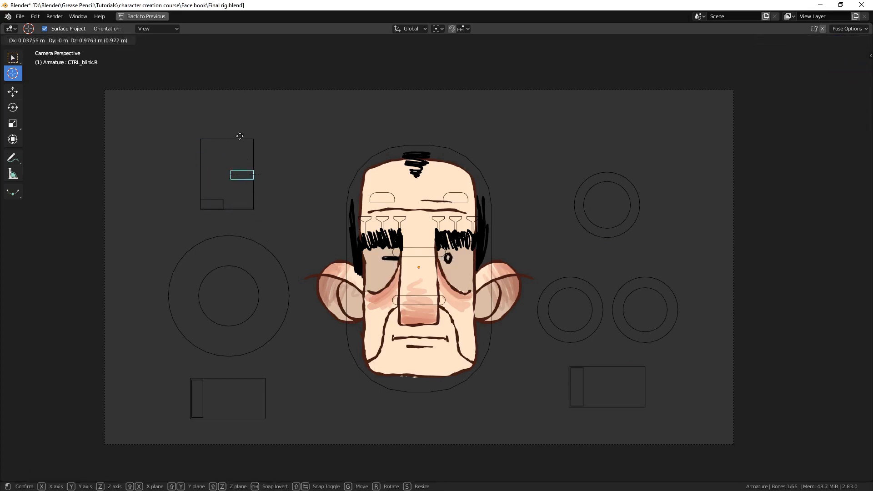
click(232, 83)
key(a)
key(alt+g)
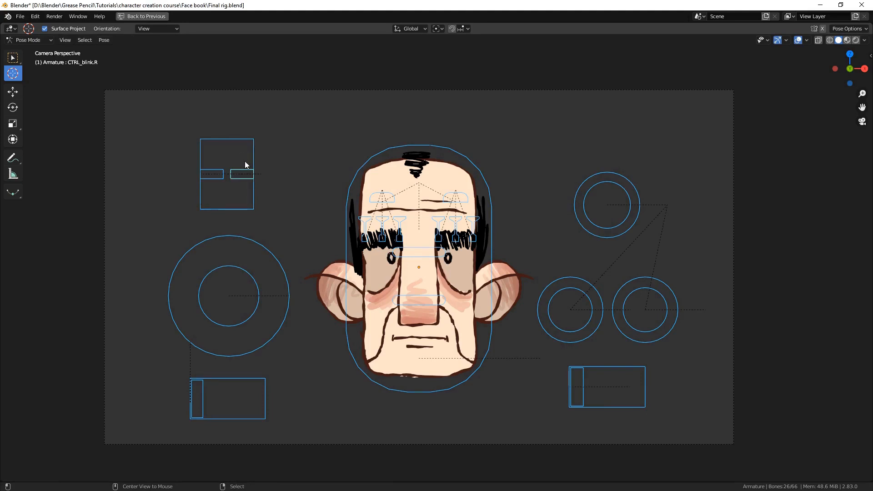
key(alt+a)
Pose the head with the CTRL_simple slider and the head-turn control, and open the mouth with its slider
right_drag(202, 406, 277, 407)
right_drag(262, 304, 253, 398)
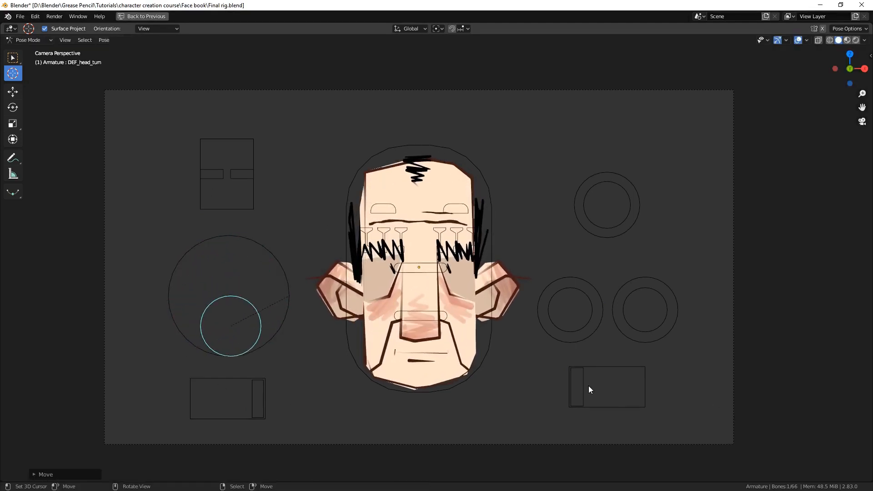
right_drag(589, 389, 650, 390)
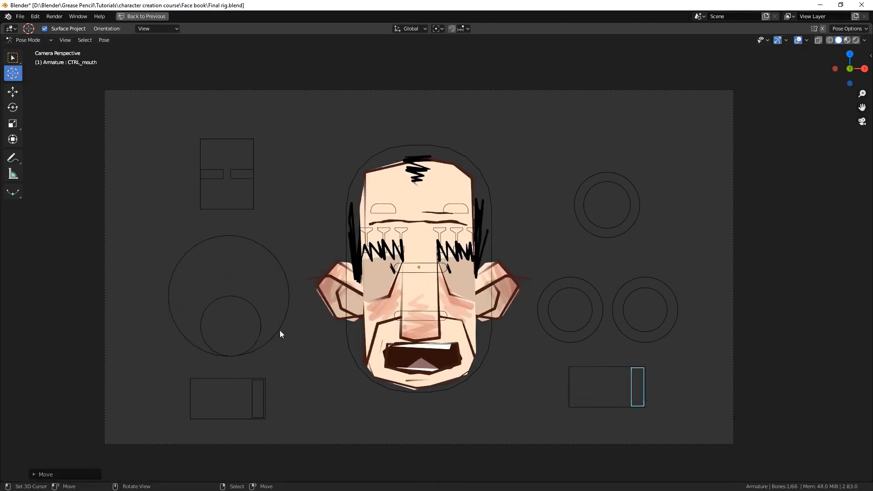
right_drag(247, 313, 140, 216)
right_drag(247, 395, 204, 380)
Swing the head-turn control around, and clear the locations of it and the CTRL_simple slider
right_click(245, 313)
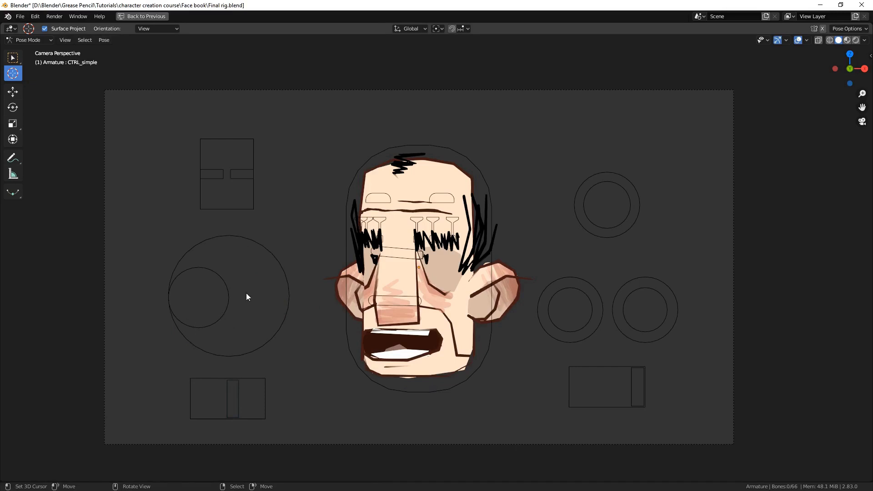
right_drag(228, 292, 447, 246)
key(alt+g)
right_click(233, 395)
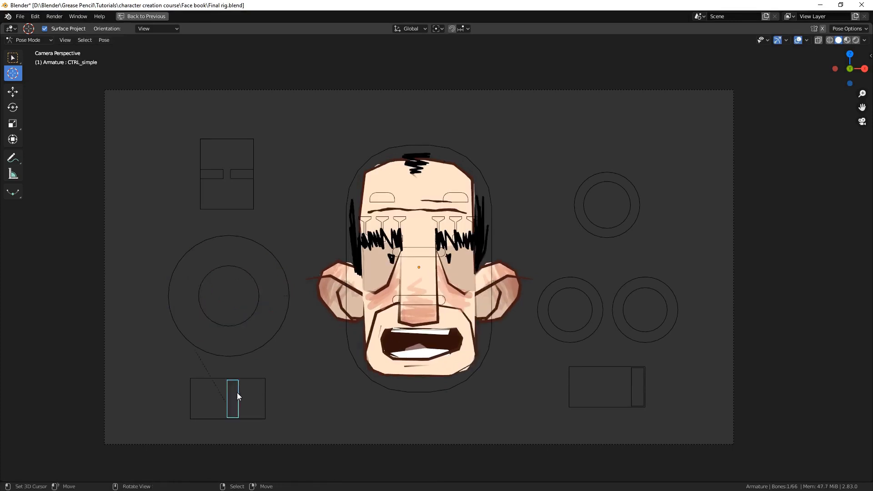
key(alt+g)
Test the head-turn, individual eye and main eye controls, and clear the location of all bones
right_drag(232, 286, 528, 307)
right_drag(229, 312, 153, 319)
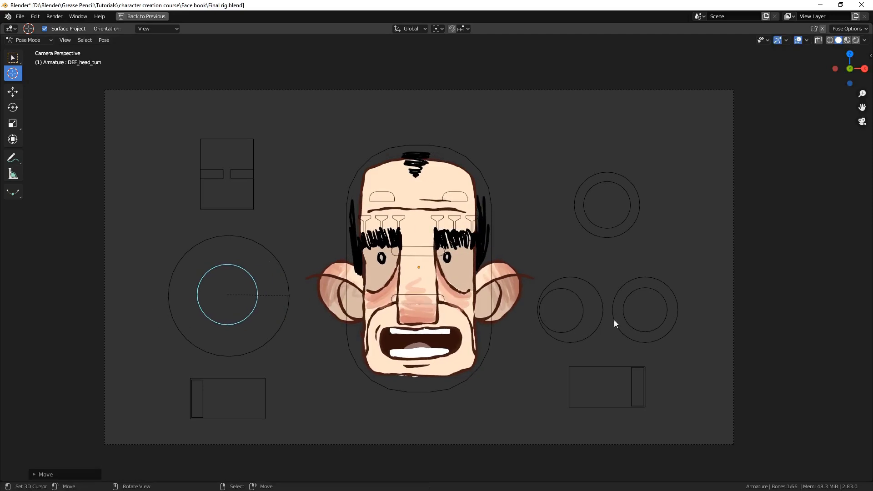
right_click(638, 331)
right_drag(637, 331, 645, 350)
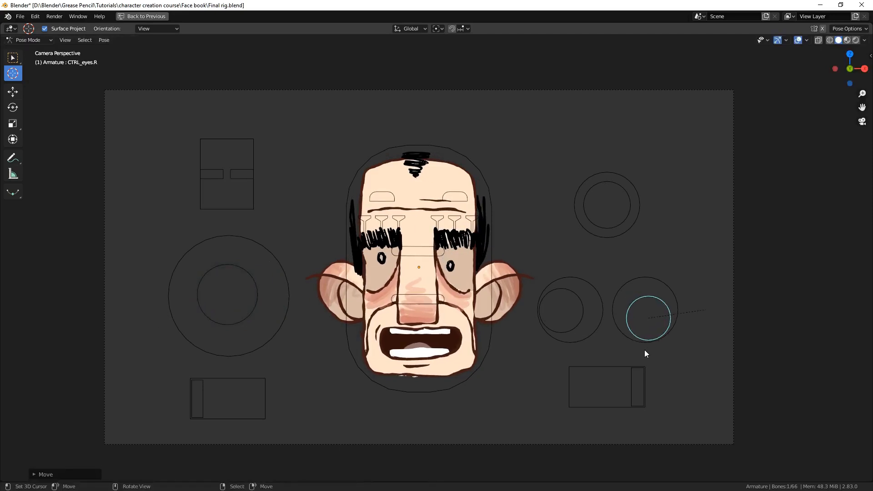
right_drag(605, 223, 662, 256)
key(a)
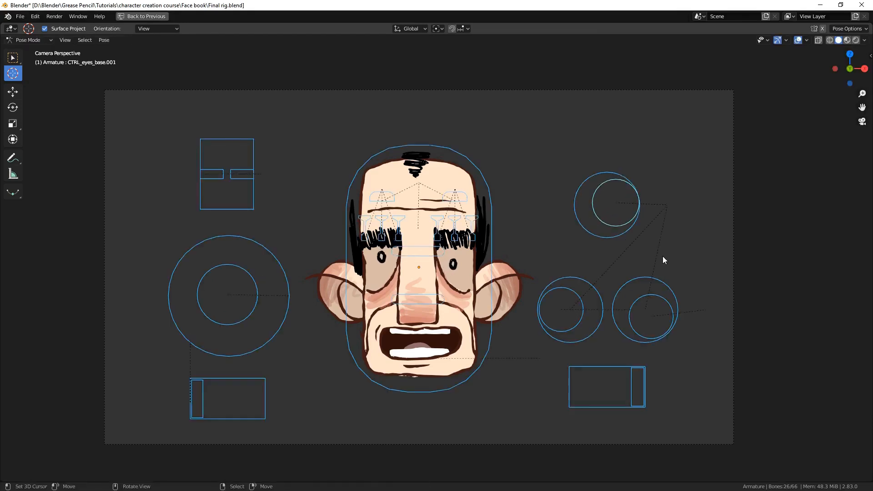
key(alt+g)
key(alt+a)
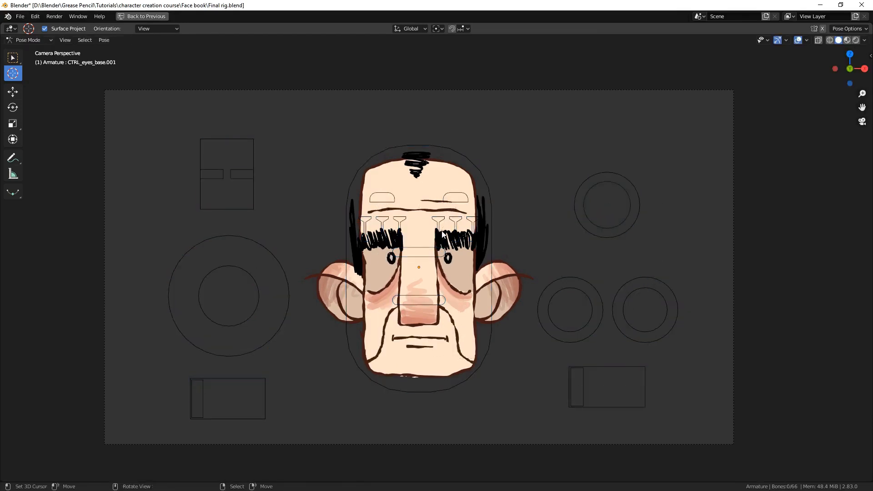
Test the inner brow control beside the nose, clear the location of all bones and save the file
mouse_move(442, 234)
right_down()
mouse_move(439, 218)
mouse_move(398, 217)
mouse_move(390, 229)
mouse_move(446, 229)
mouse_move(441, 234)
right_up()
key(a)
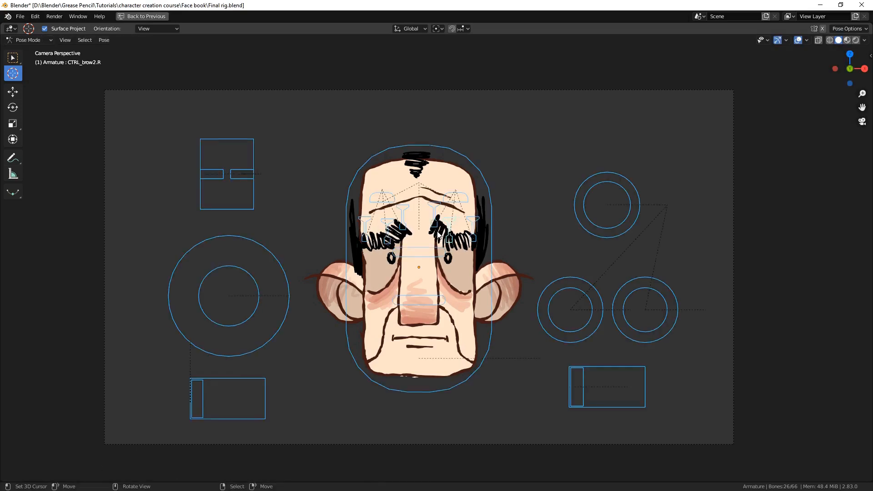
key(alt+g)
key(alt+a)
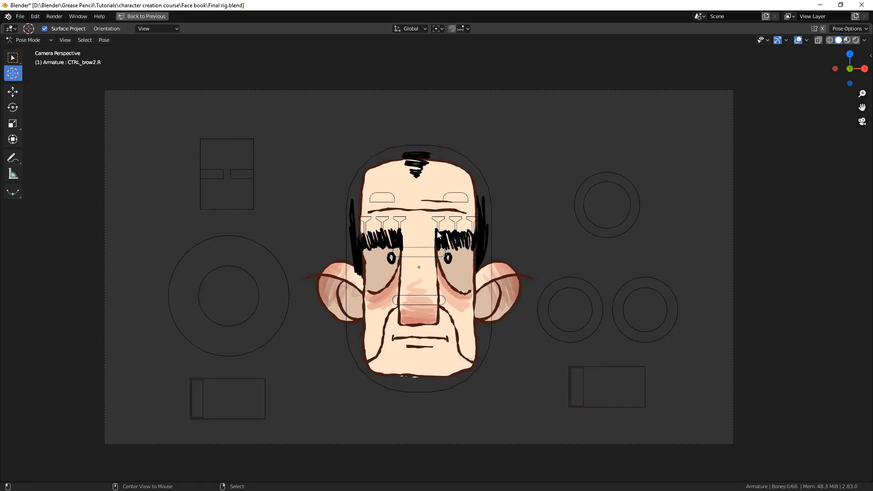
key(ctrl+s)
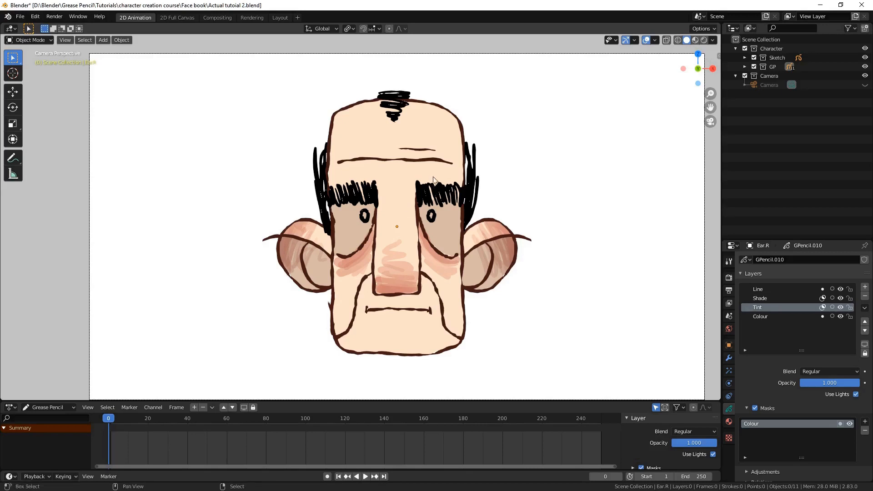
Add a lattice at the centre of the head and scale it up uniformly to about 2.015
key(shift+a)
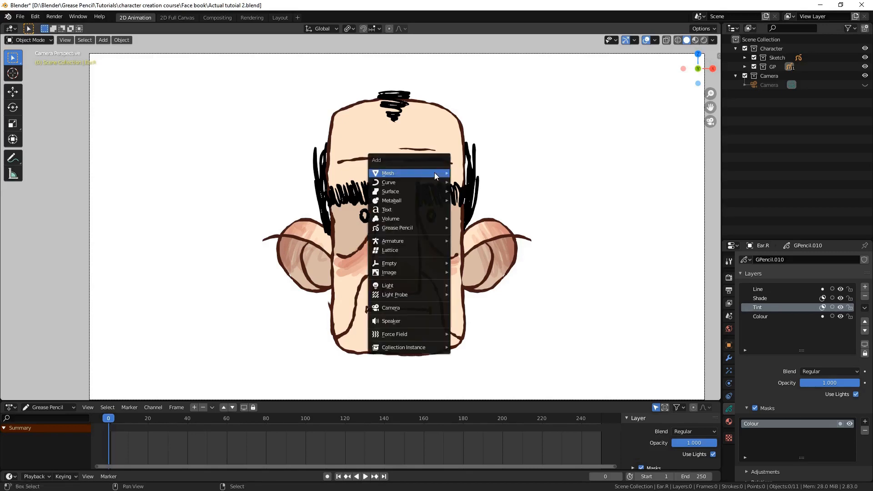
click(410, 250)
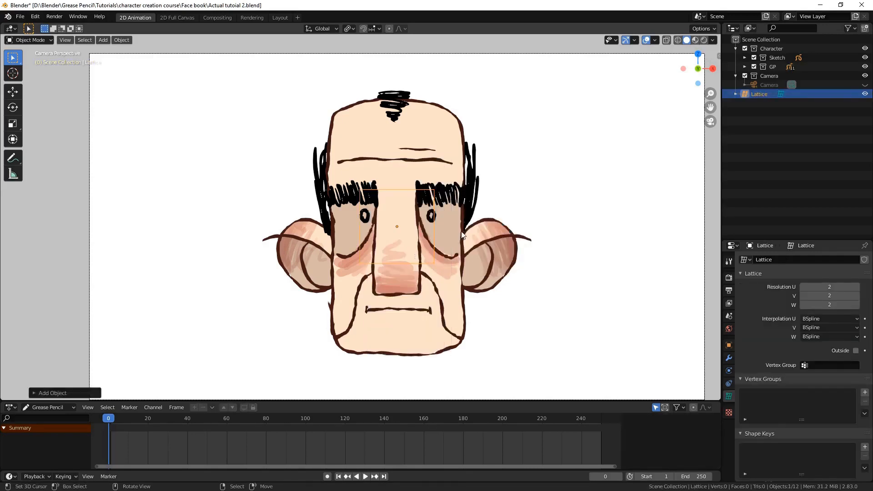
key(s)
click(524, 244)
Stretch the lattice along the Z axis to a scale of about 3.677 to cover the head's height, and save the file
key(s)
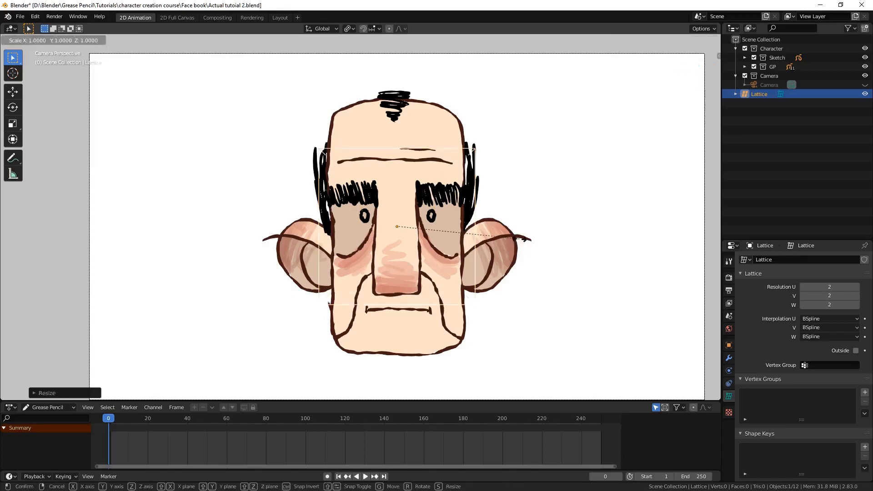
key(z)
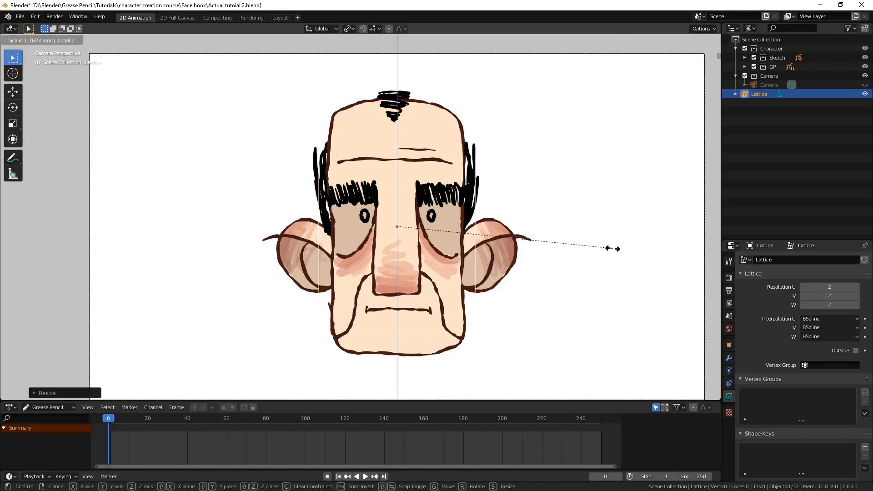
click(622, 252)
key(ctrl+s)
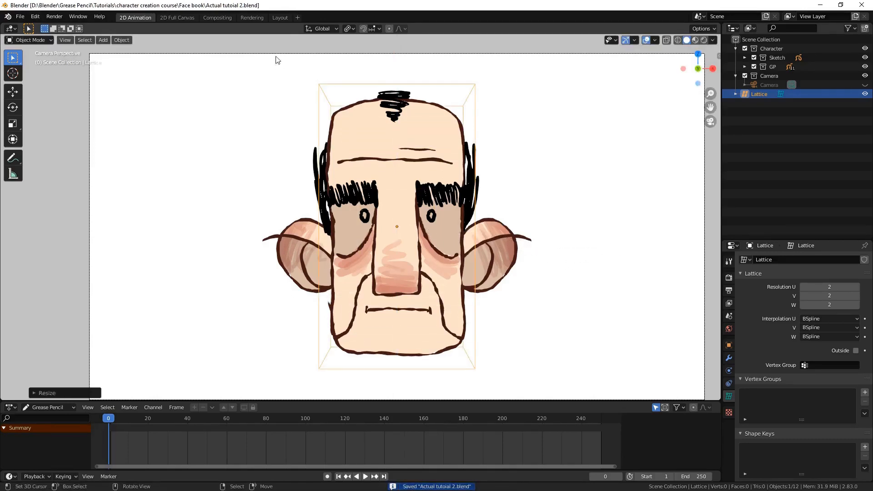
Switch to the Layout workspace and set the lattice's U resolution to 7
click(280, 17)
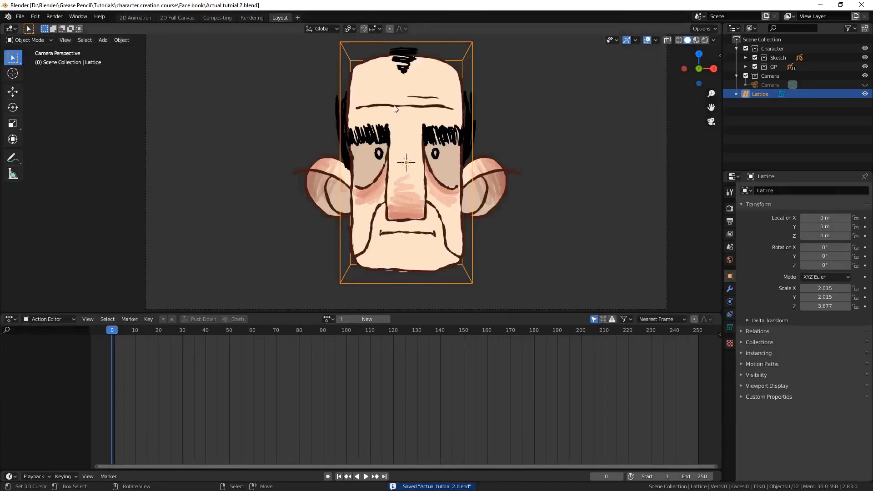
shift+middle_drag(402, 152, 399, 124)
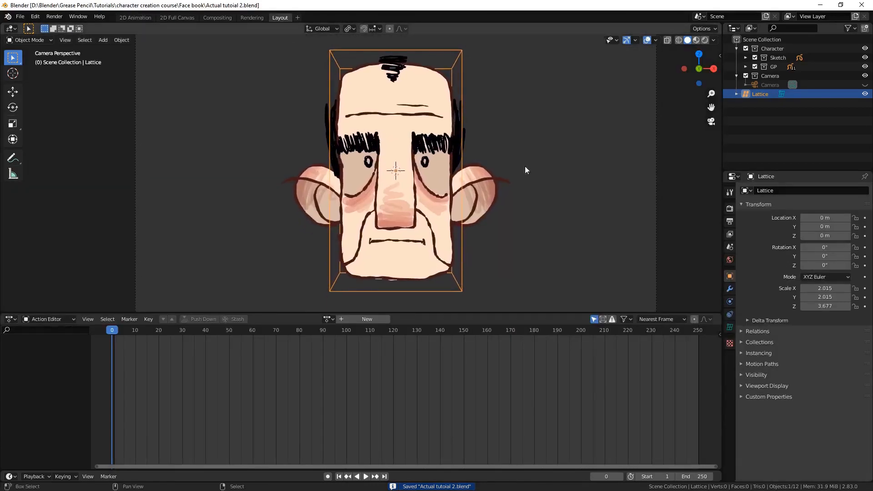
click(729, 326)
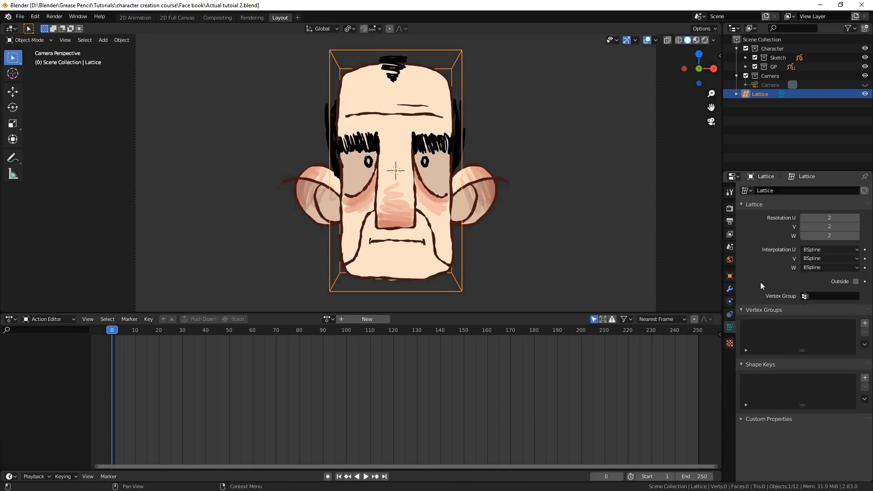
click(856, 218)
click(856, 218)
click(856, 217)
click(856, 218)
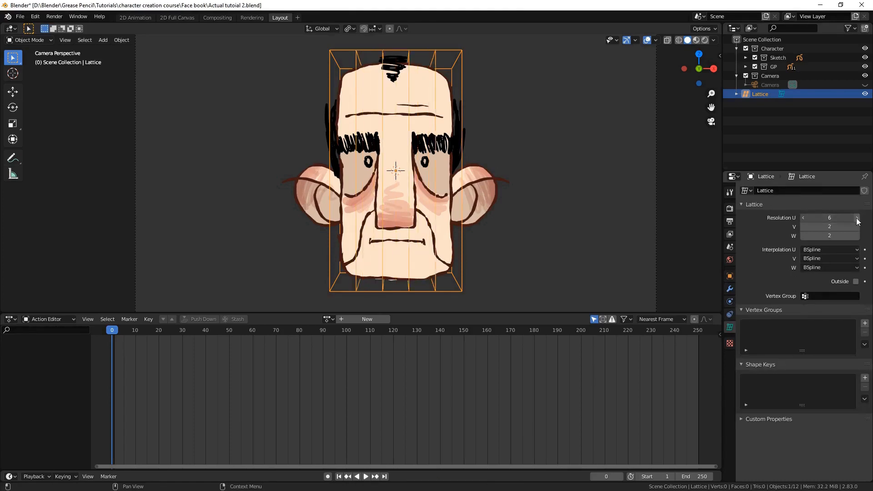
click(856, 218)
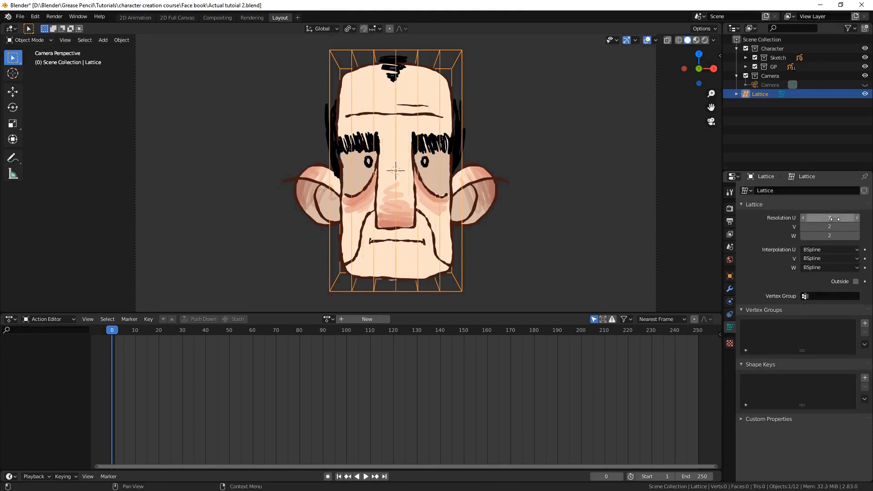
Set the lattice's W resolution to 10
click(856, 235)
click(856, 236)
click(856, 236)
click(857, 236)
click(856, 236)
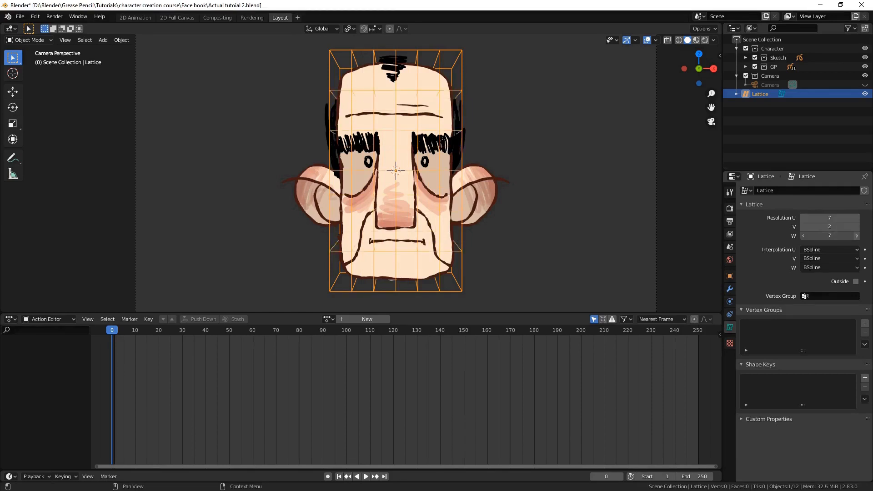
click(856, 236)
click(856, 235)
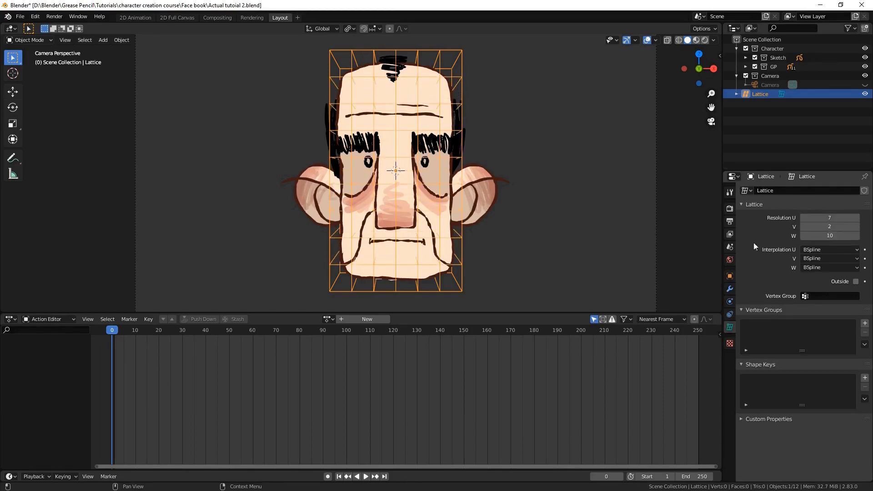
From the right view, narrow the lattice along Y to the drawing's depth, adjust its overall scale slightly, and deselect it in camera view
key(KP_3)
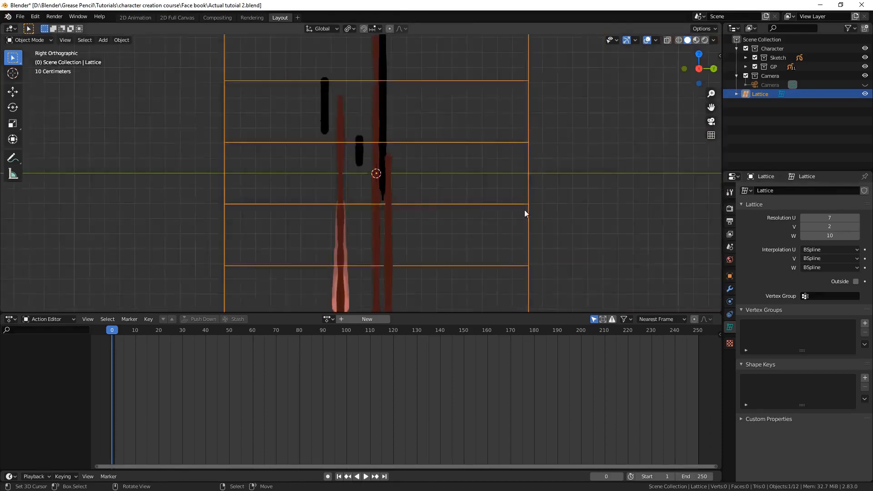
key(s)
key(y)
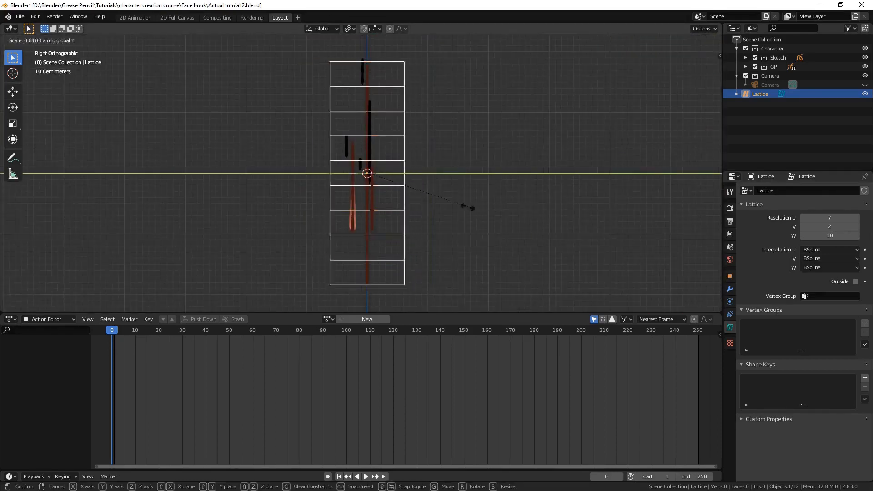
click(373, 178)
key(s)
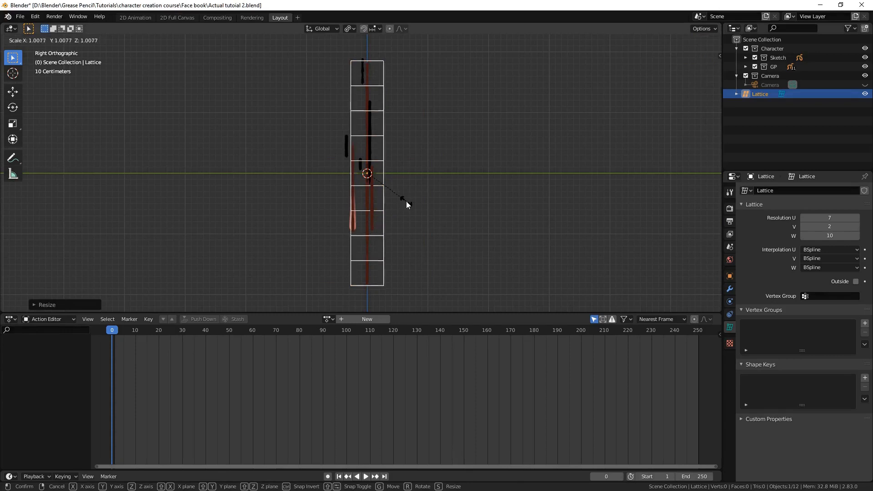
click(406, 201)
key(KP_0)
key(alt+a)
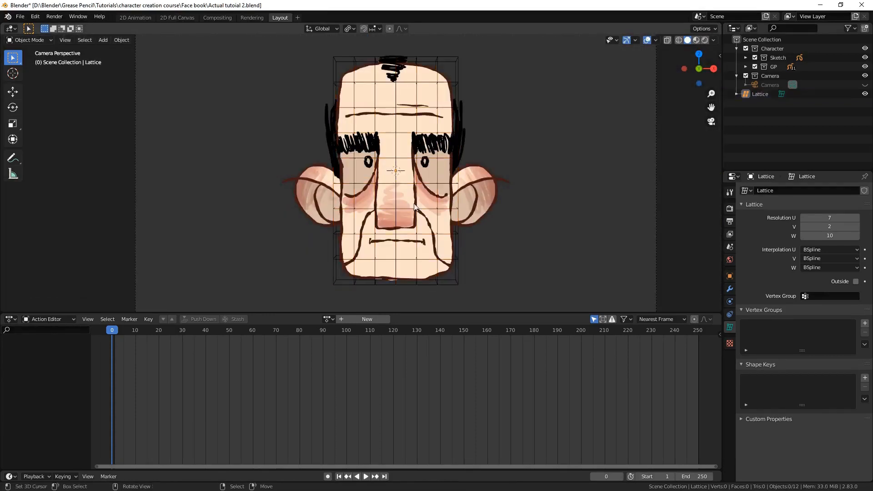
Create a new collection inside the Character collection and name it Lattices
click(463, 247)
click(768, 48)
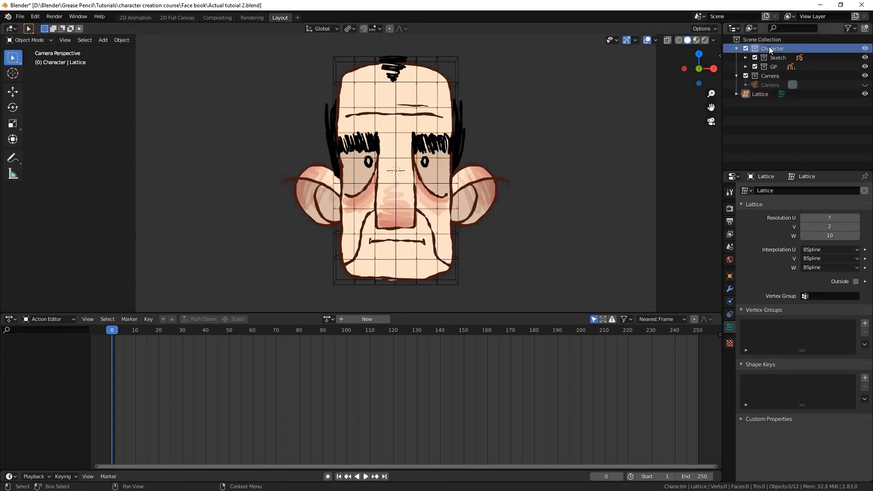
right_click(789, 46)
click(794, 70)
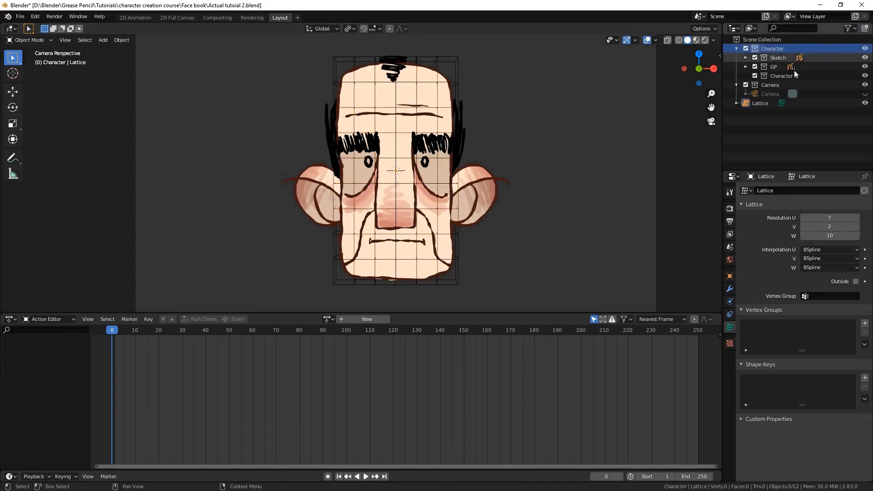
click(771, 76)
double_click(772, 76)
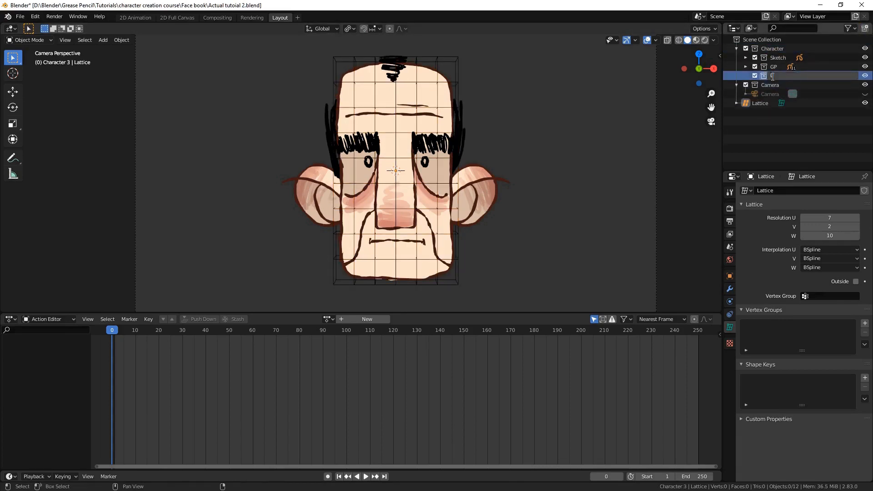
text(Lattices)
key(Return)
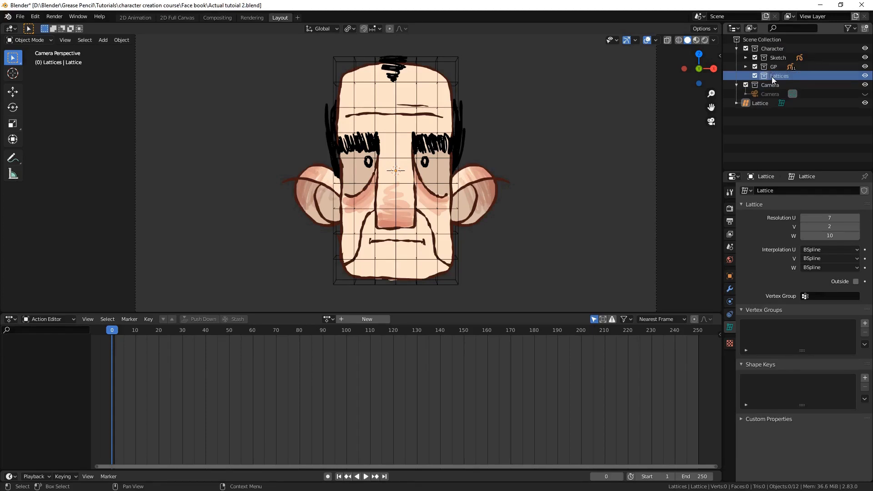
Move the lattice into the Lattices collection and rename it Head Lattice
drag(767, 102, 773, 77)
double_click(777, 85)
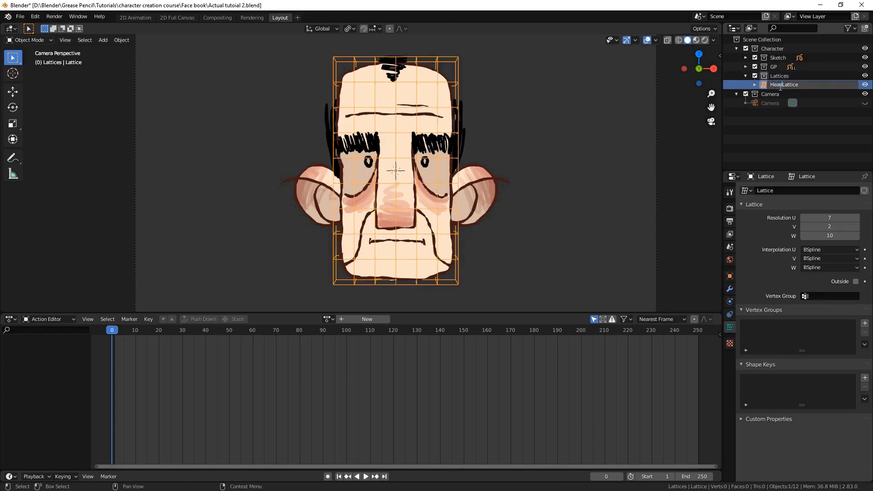
text(Head)
key(Return)
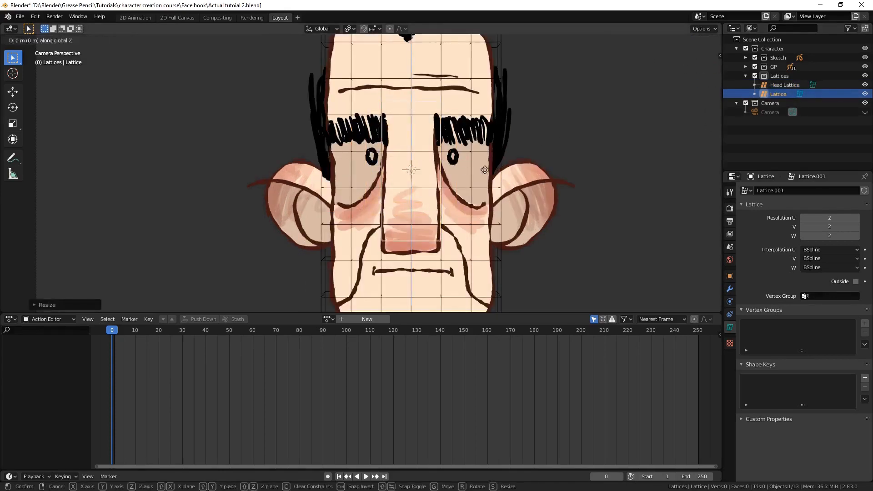
Fit the second lattice around the nose, set its resolution to U 7 and W 10, and save the file
key(KP_3)
key(KP_0)
click(857, 218)
click(856, 236)
scroll(391, 172, down, 4)
key(ctrl+s)
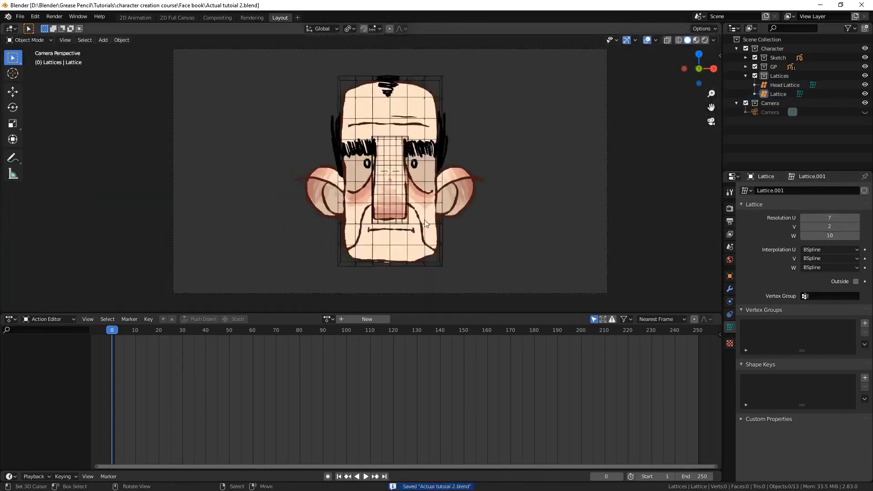
Add a lattice stretched along X over the forehead wrinkles and set its U resolution to 64
key(shift+a)
key(g)
key(z)
key(s)
key(s)
key(x)
click(644, 187)
drag(818, 218, 870, 218)
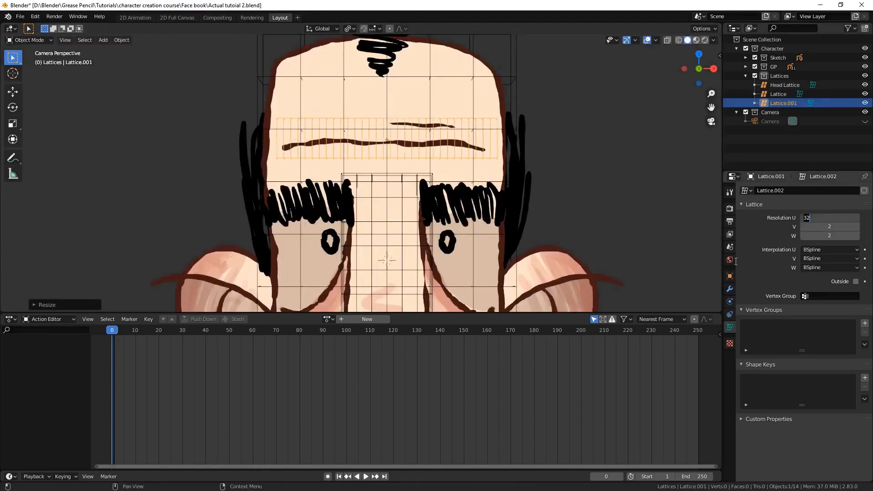
scroll(423, 184, down, 3)
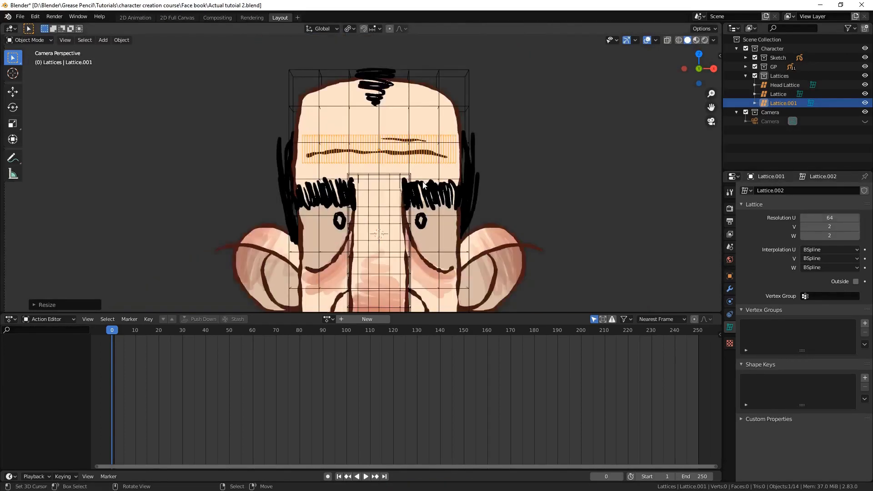
key(KP_3)
key(KP_0)
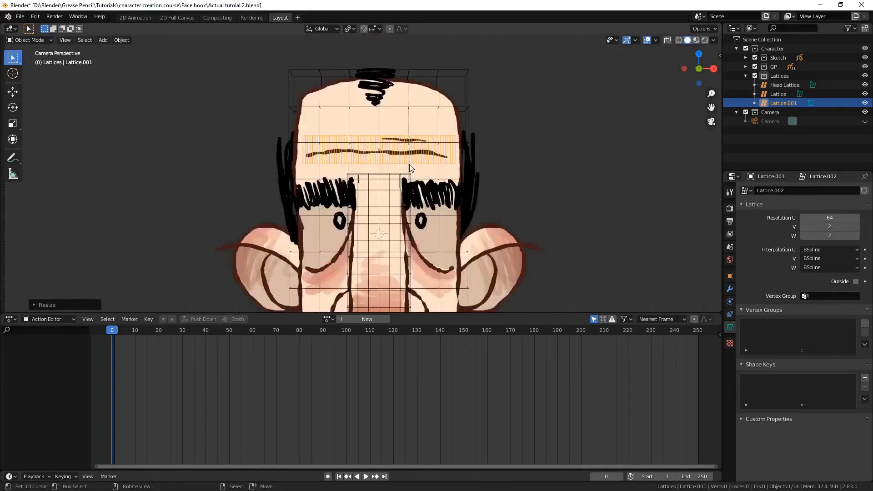
Add a lattice over the Brow.R eyebrow, narrow it along Y to fit, and set its U resolution to 32
key(shift+a)
click(417, 165)
key(g)
key(z)
key(s)
click(489, 190)
key(KP_3)
key(s)
key(y)
click(455, 202)
key(KP_0)
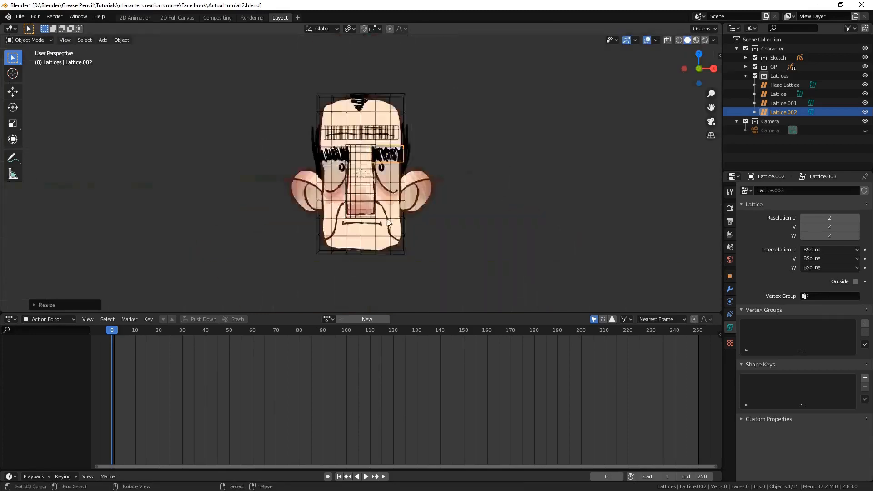
scroll(477, 191, up, 5)
double_click(830, 217)
text(3)
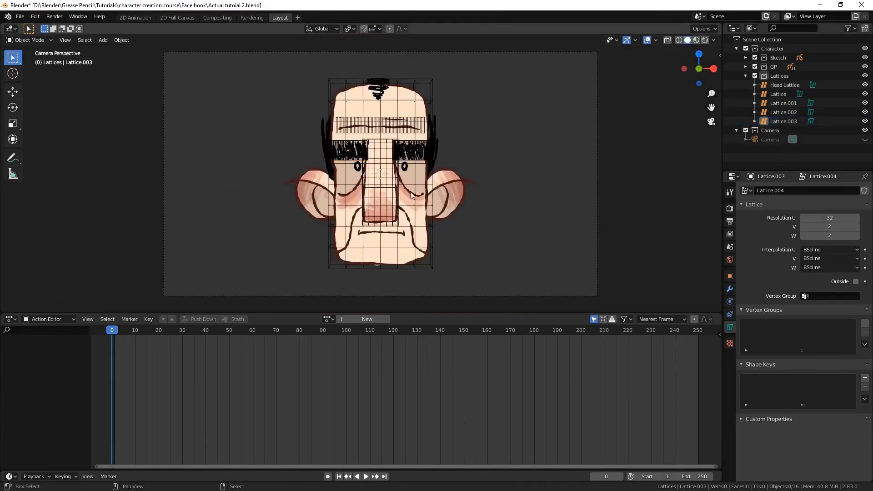
Rename the lattices around the nose and forehead as Nose Lattice and Forehead Lattice
double_click(771, 94)
text(Forehead Lattice)
key(Return)
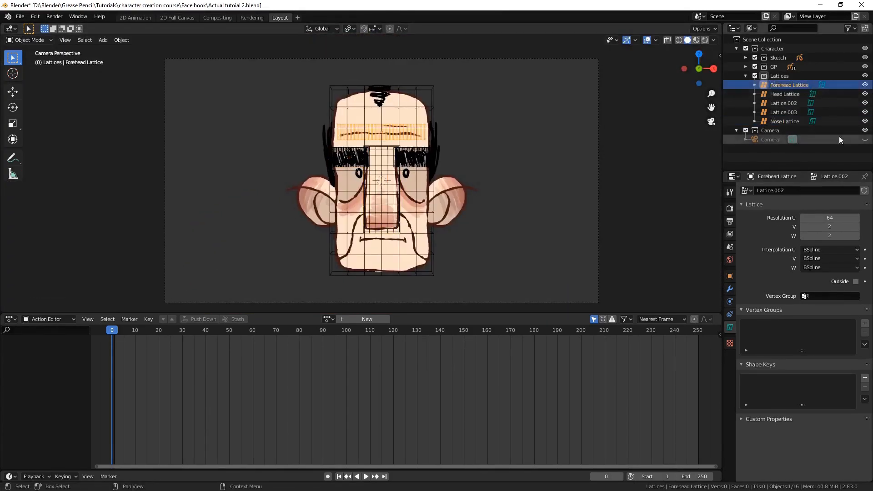
Rename the two eyebrow lattices as Brow.R Lattice and Brow.L Lattice, and save the file
double_click(783, 103)
text(Brow.R Lattice)
key(Return)
double_click(797, 113)
text(Brow.L Lattice)
key(Return)
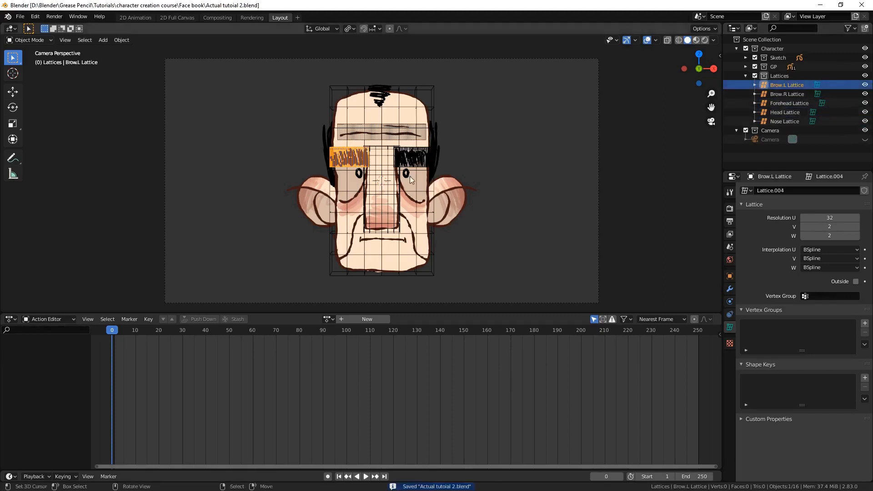
key(ctrl+s)
Hide every lattice except Brow.L Lattice and save the file
scroll(410, 175, up, 2)
drag(865, 93, 865, 122)
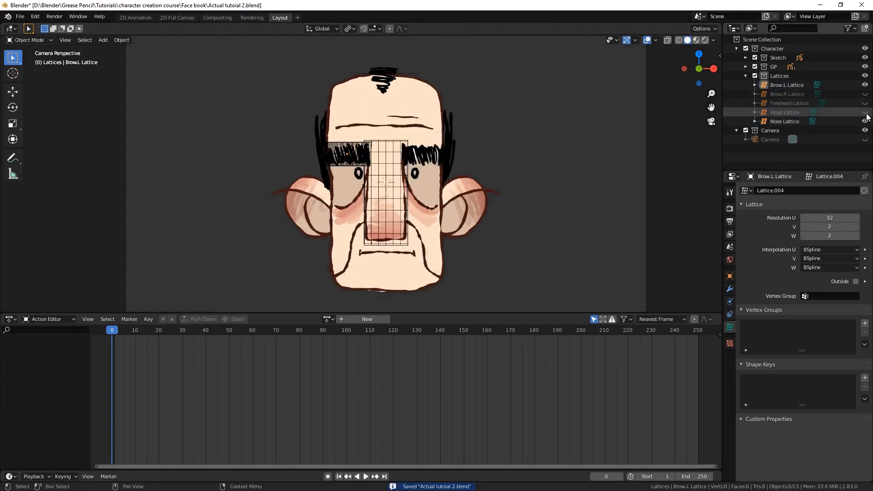
key(ctrl+s)
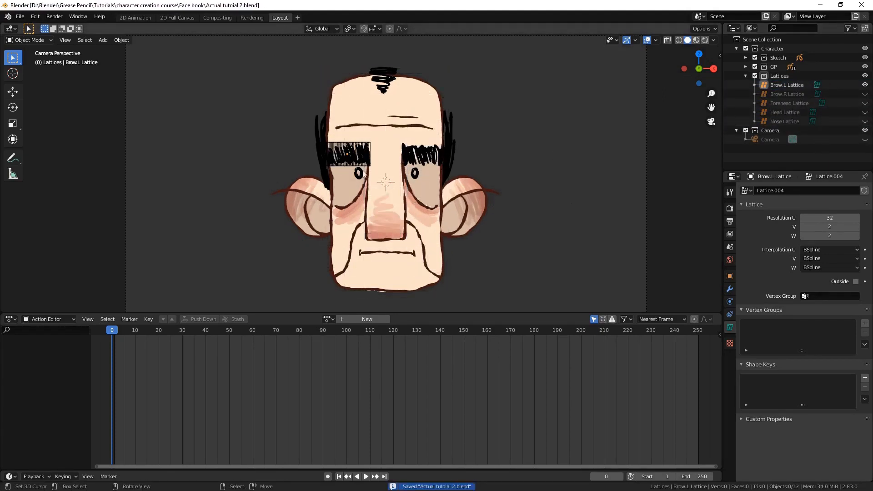
Add a Lattice modifier to the Brow.L drawing with Brow.L Lattice as its object
scroll(349, 156, up, 4)
click(342, 143)
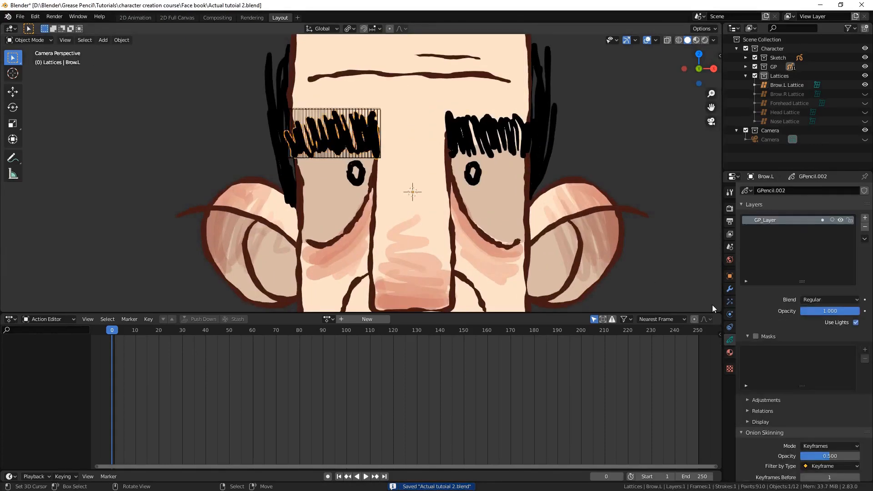
click(730, 289)
click(841, 192)
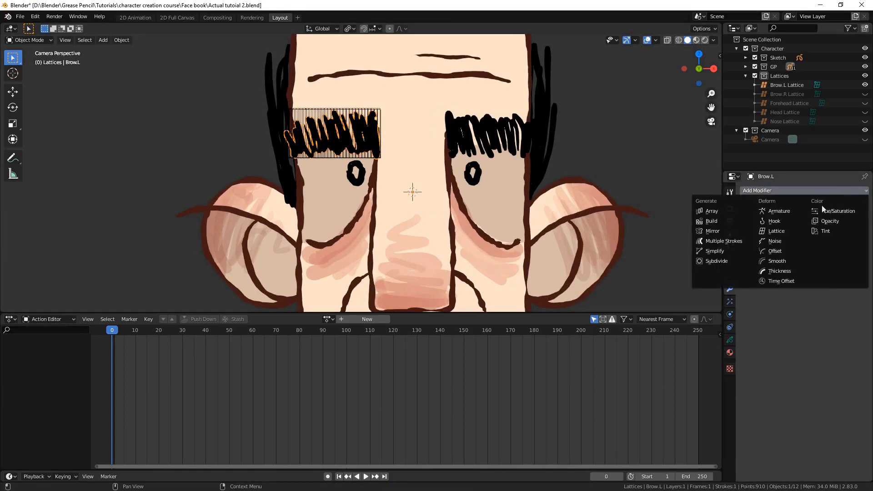
click(779, 227)
click(769, 241)
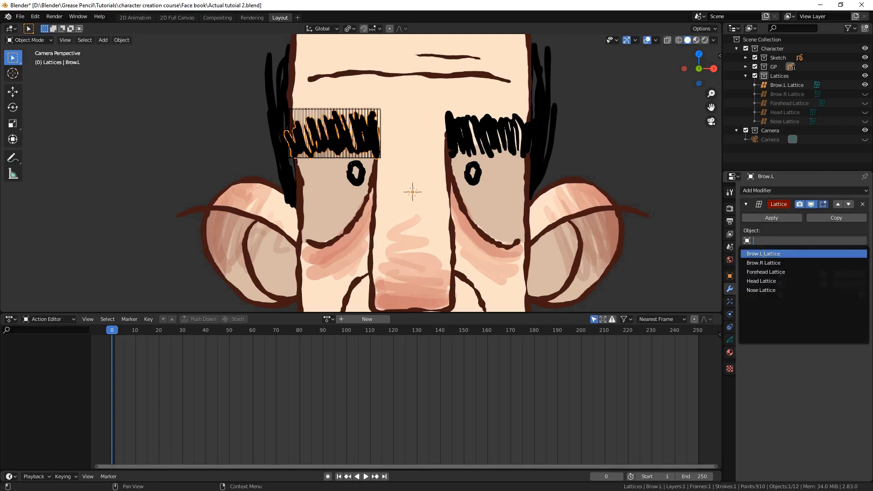
click(763, 253)
Test the brow deformation by moving all of Brow.L Lattice's points, and one inner corner point with proportional editing, cancelling each move
click(309, 154)
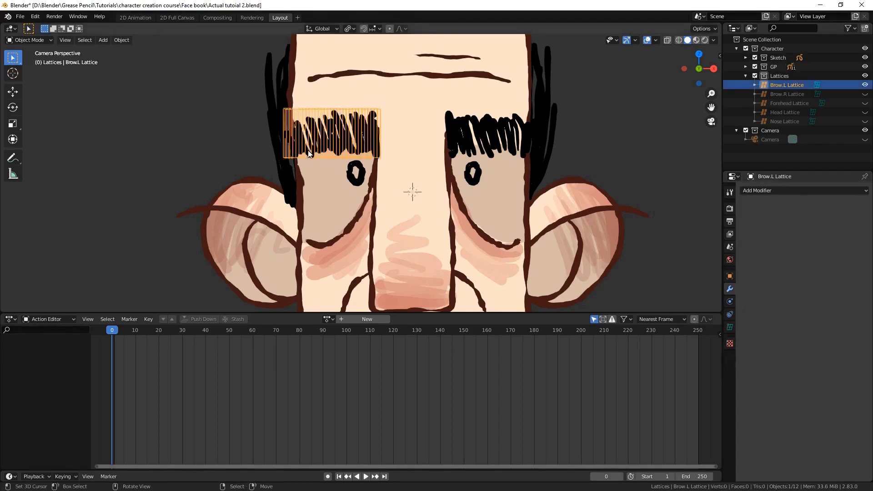
key(Tab)
key(a)
key(g)
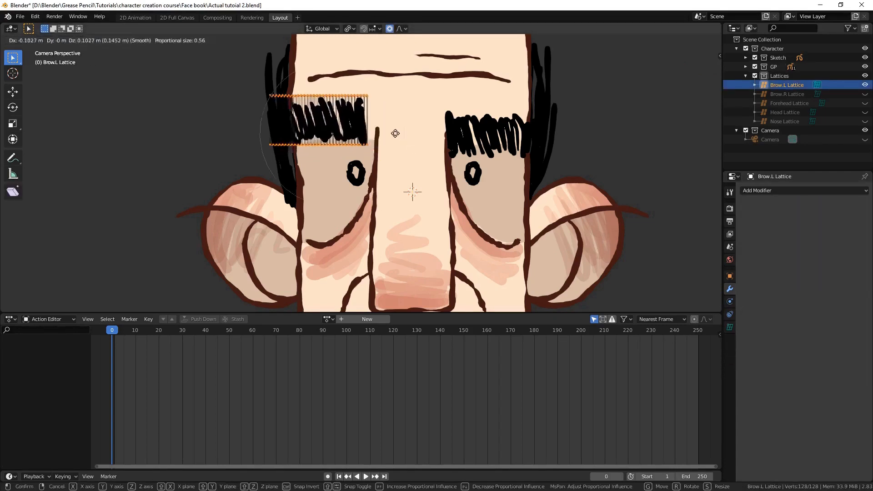
key(Escape)
click(367, 107)
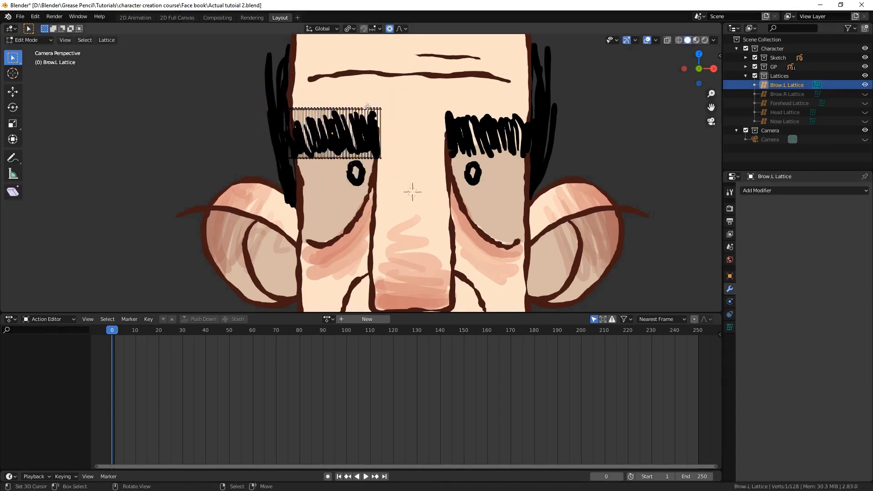
key(g)
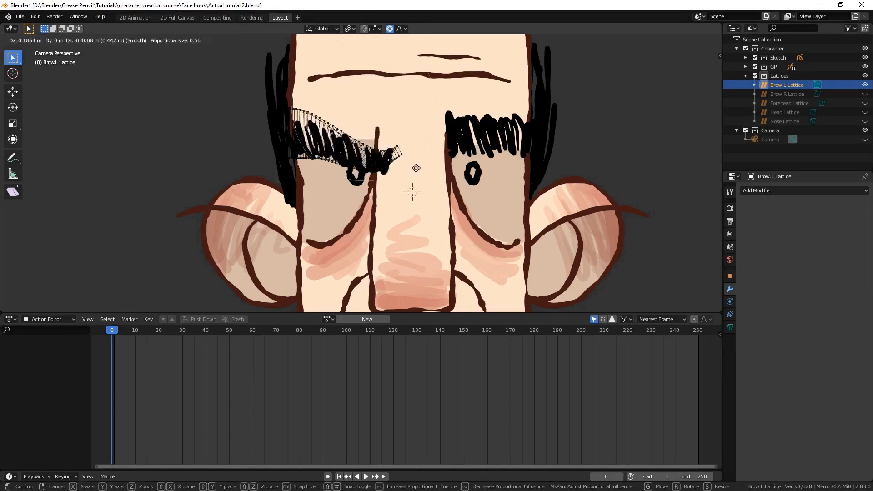
key(Escape)
scroll(408, 133, down, 3)
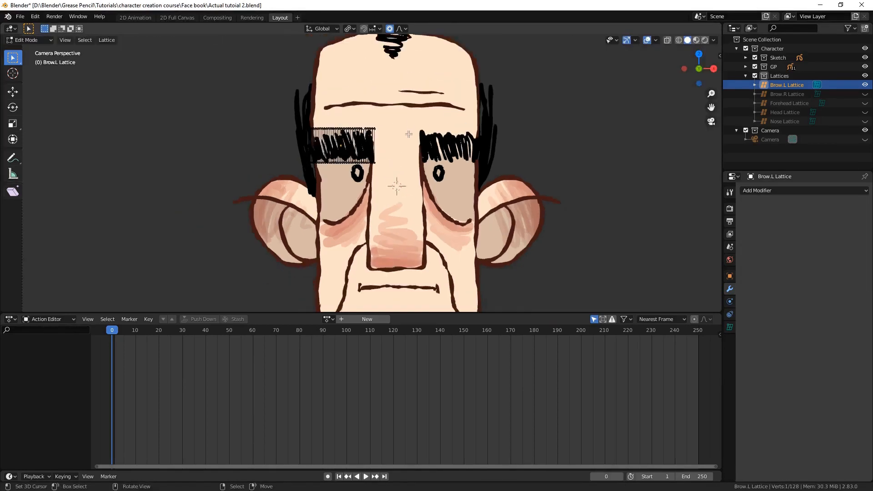
key(Tab)
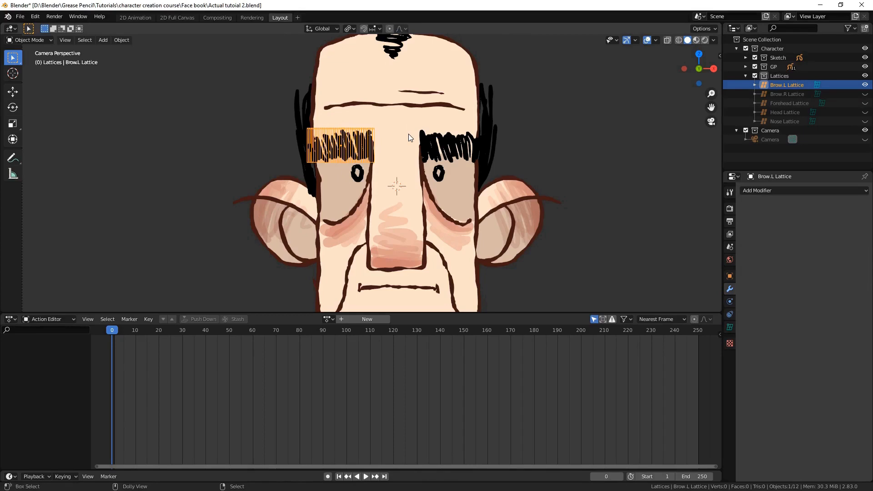
Select the Brow.L drawing again and save the file
click(409, 133)
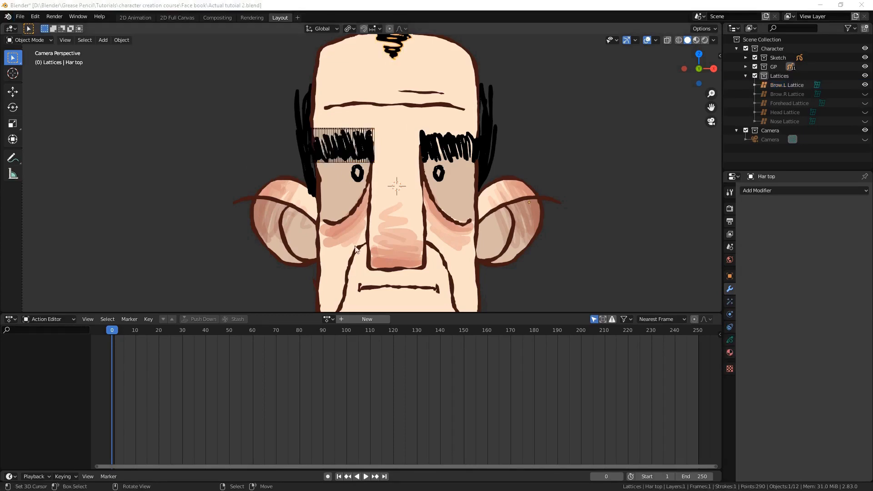
click(332, 142)
scroll(349, 179, down, 3)
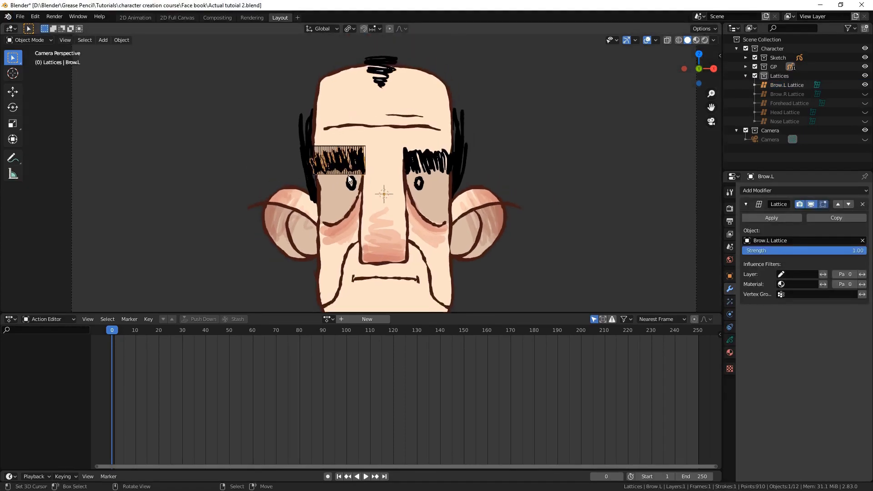
scroll(349, 180, down, 2)
key(ctrl+s)
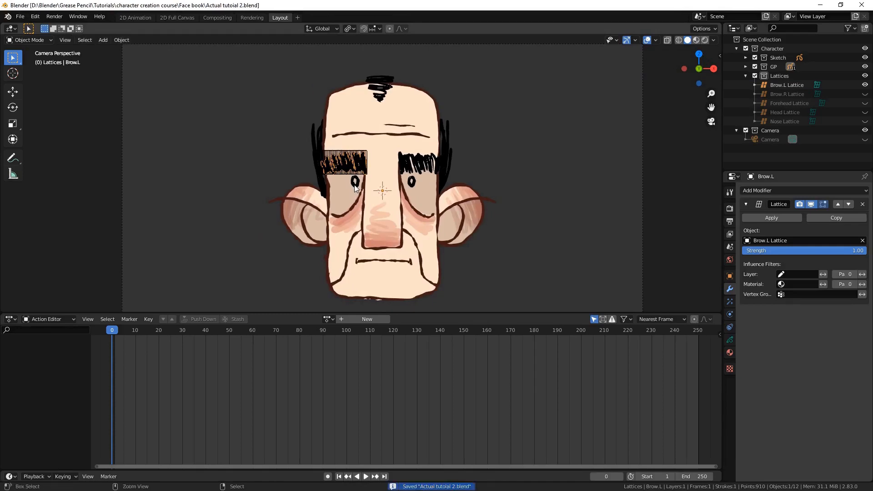
scroll(503, 201, up, 3)
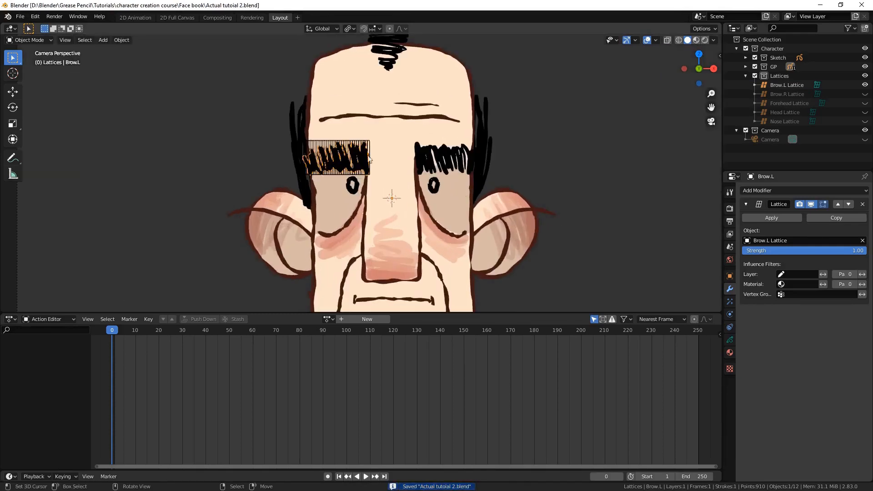
Show Brow.R Lattice in place of Brow.L Lattice and give the Brow.R drawing a Lattice modifier targeting Brow.R Lattice
click(865, 93)
click(864, 85)
click(477, 162)
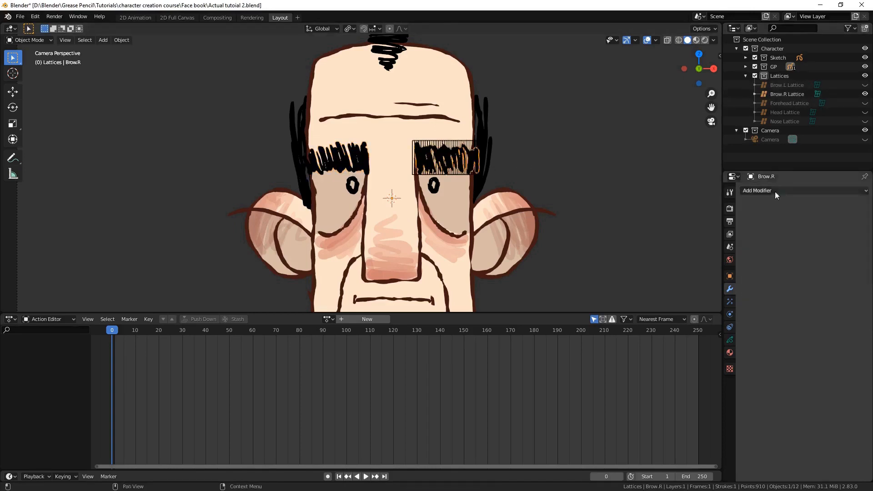
click(774, 190)
click(801, 223)
click(809, 229)
click(782, 259)
click(481, 153)
key(Tab)
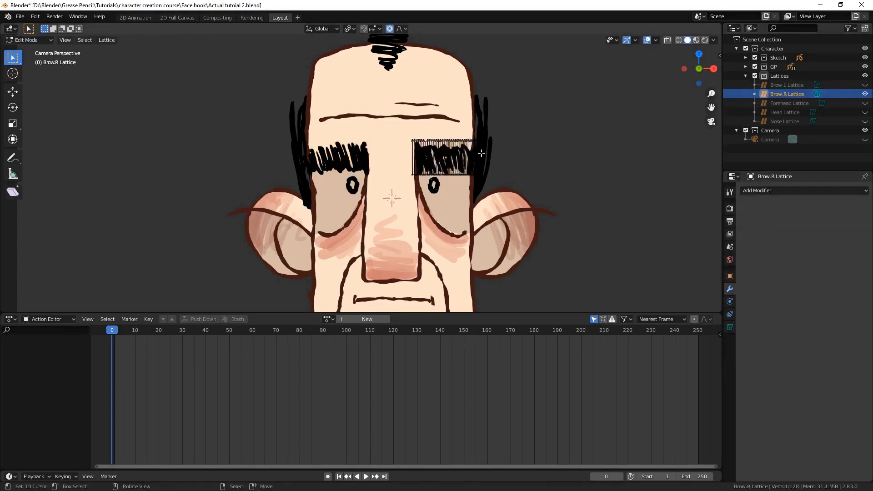
key(Tab)
Show Forehead Lattice, hide Brow.R Lattice, and select the forehead lattice
click(865, 103)
click(865, 94)
scroll(406, 136, down, 2)
right_click(404, 147)
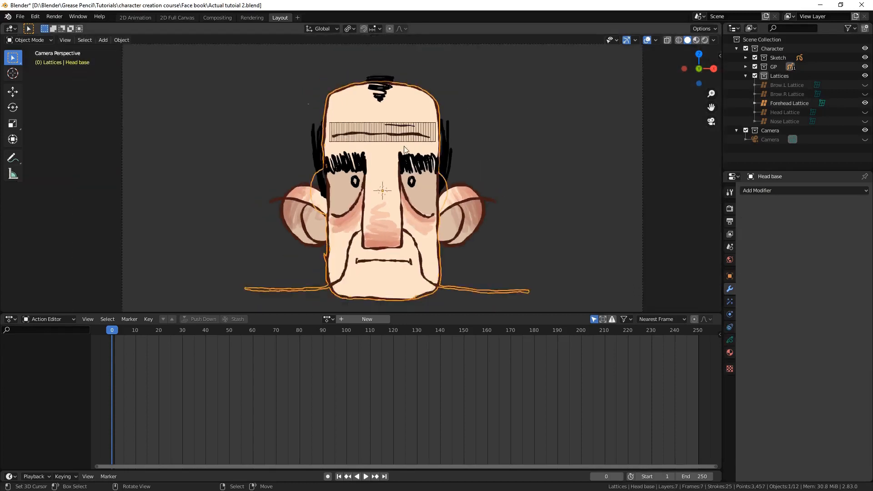
scroll(404, 148, up, 2)
alt+click(408, 121)
click(408, 121)
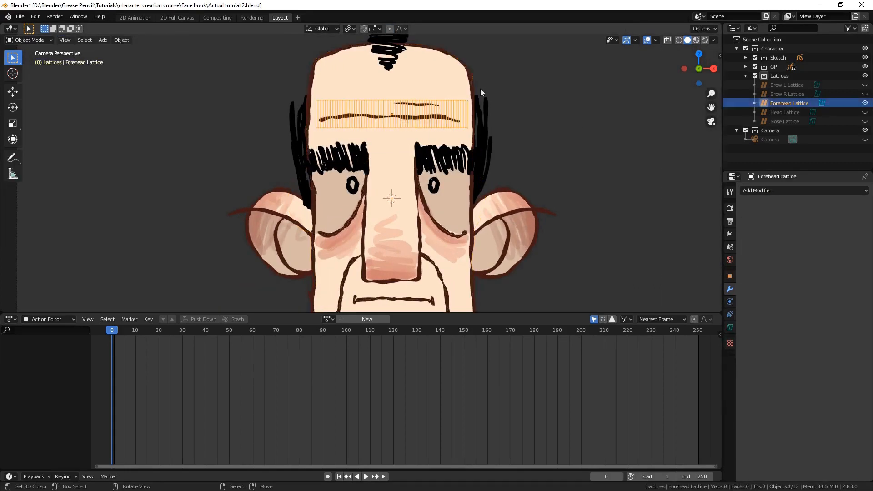
Rename the forehead wrinkle drawing Head base.001 in the GP collection as Forehead, and save the file
click(745, 67)
scroll(764, 91, down, 3)
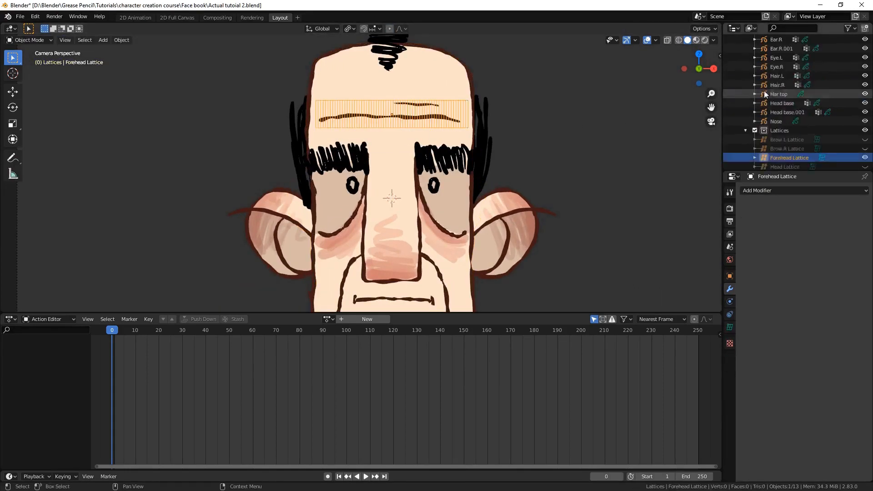
double_click(784, 115)
text(Forehead)
key(Return)
key(ctrl+s)
scroll(777, 109, up, 3)
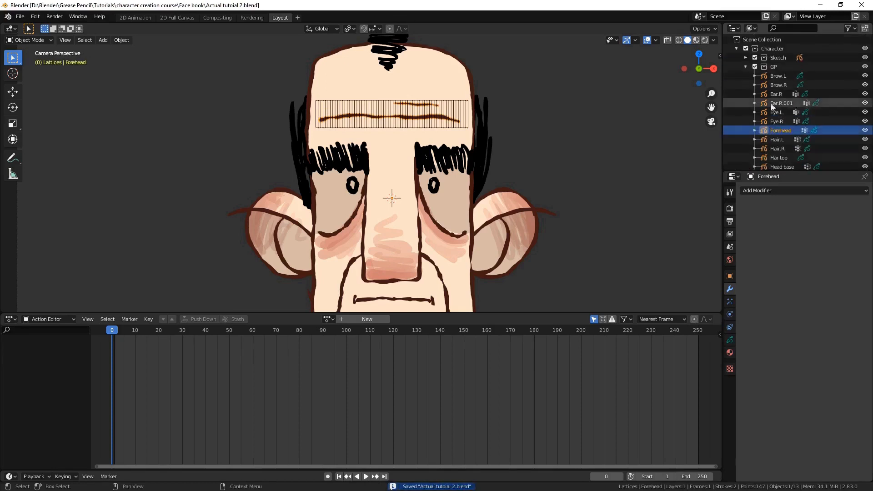
Expand the Lattices collection in place of GP and give the Forehead drawing a Lattice modifier targeting Forehead Lattice
click(745, 67)
click(796, 105)
scroll(535, 158, up, 1)
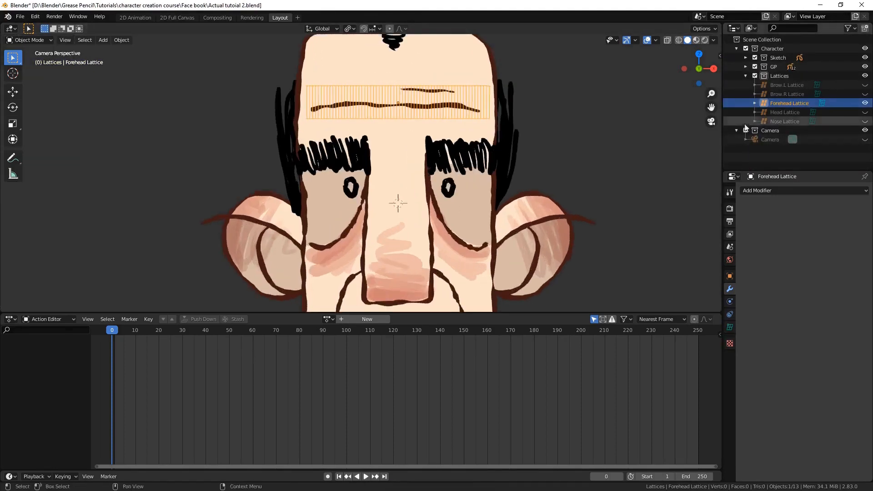
scroll(563, 163, down, 1)
shift+middle_drag(563, 162, 556, 173)
right_click(399, 126)
right_click(399, 126)
right_click(399, 126)
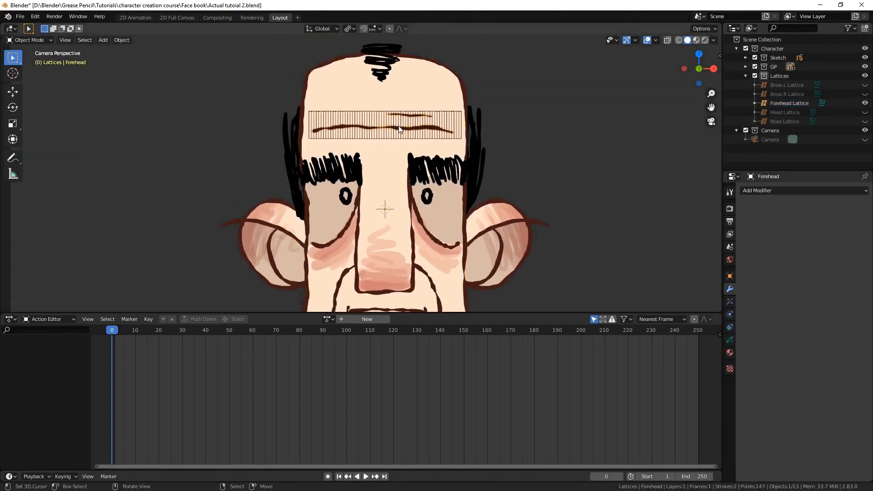
right_click(399, 128)
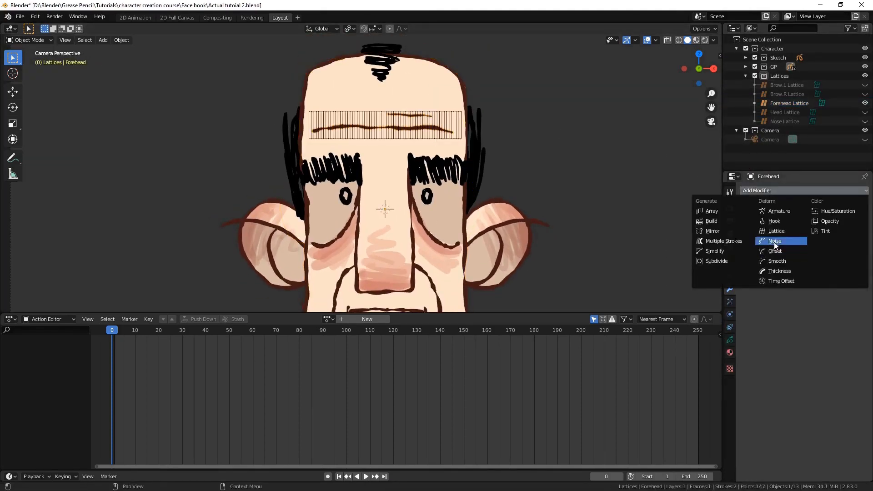
Test the forehead deformation by moving the Forehead Lattice points, cancel the move, and save the file
key(Tab)
key(Tab)
right_click(445, 122)
key(Tab)
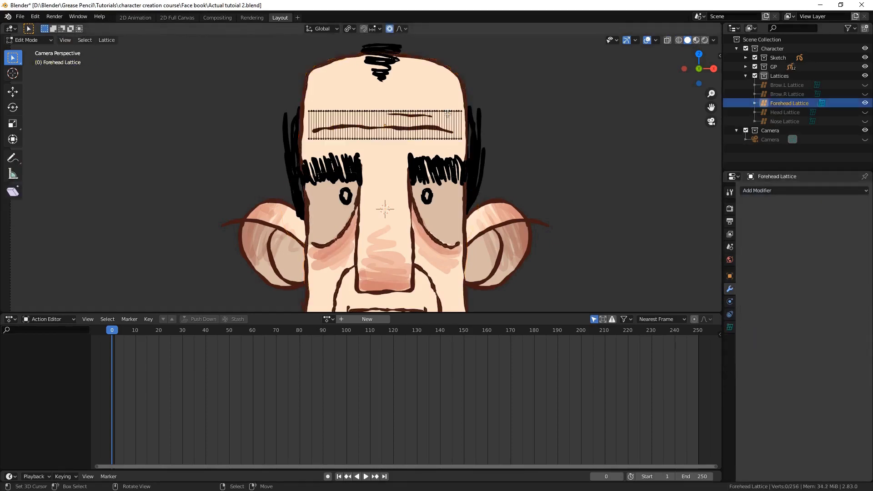
key(g)
key(Escape)
key(Tab)
key(ctrl+s)
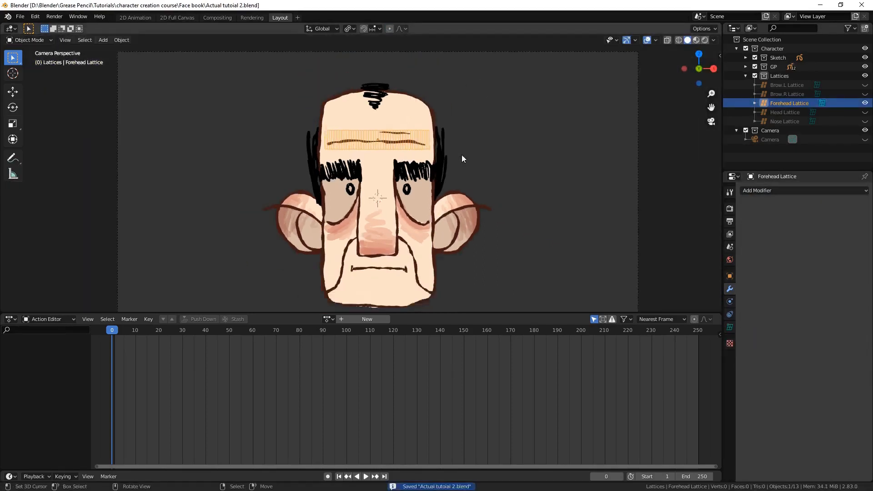
Show Head Lattice, hide Forehead Lattice, and select the Head base drawing
key(Home)
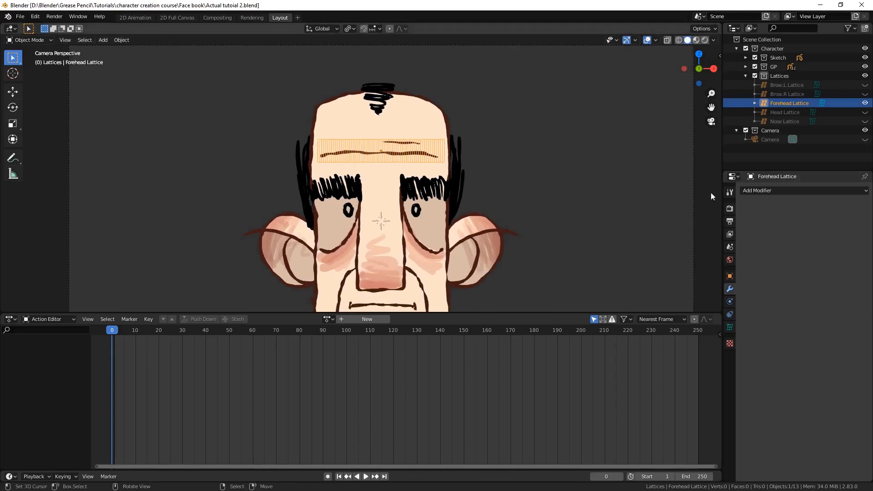
scroll(637, 203, down, 2)
scroll(604, 205, up, 1)
click(864, 113)
click(864, 103)
scroll(595, 218, down, 1)
right_click(403, 236)
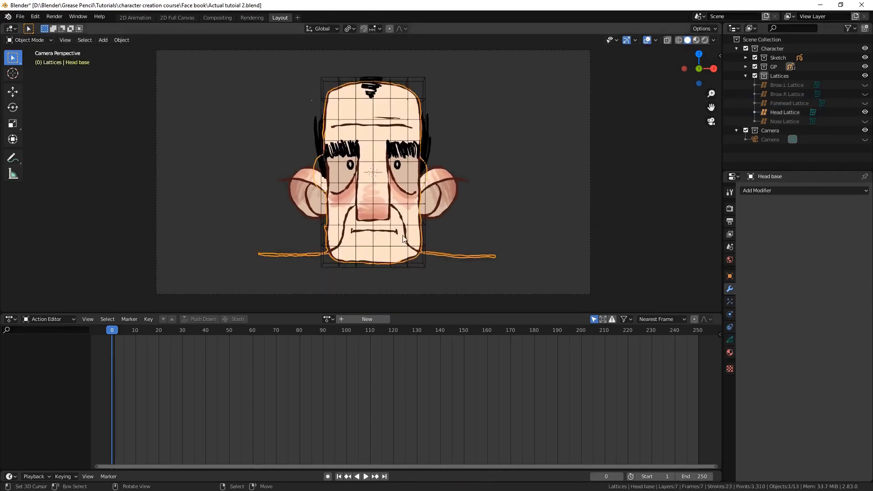
Give the Head base drawing a Lattice modifier targeting Head Lattice
click(805, 190)
click(784, 233)
click(800, 240)
click(772, 291)
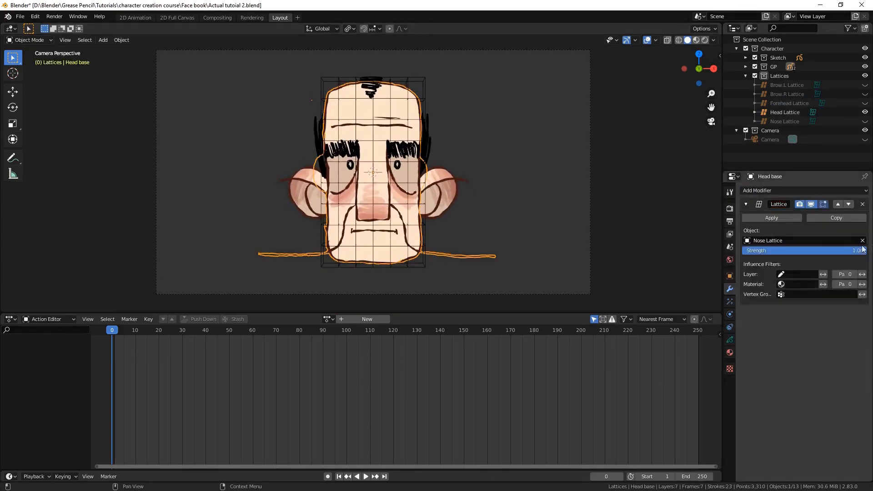
click(845, 241)
click(814, 279)
Delete the DEF_facestuff and DEF_mouth vertex groups from Head base, leaving only Base
click(729, 339)
scroll(806, 381, down, 10)
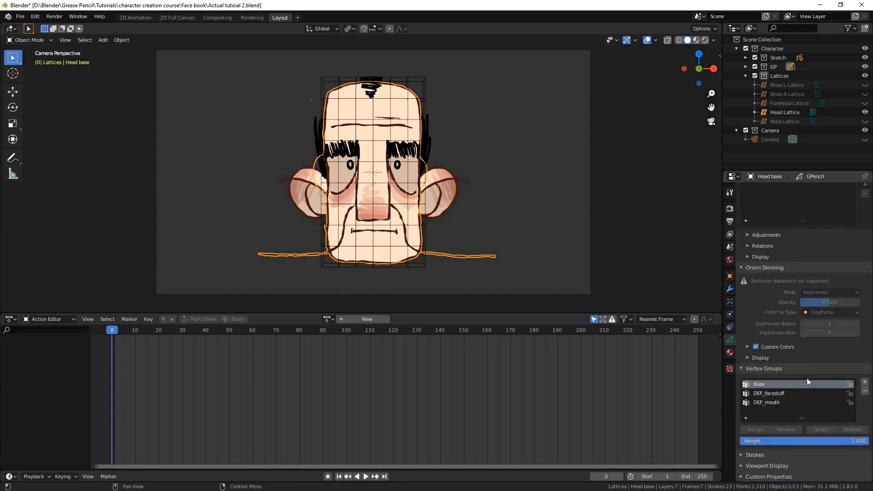
click(764, 395)
click(864, 391)
click(864, 391)
click(768, 404)
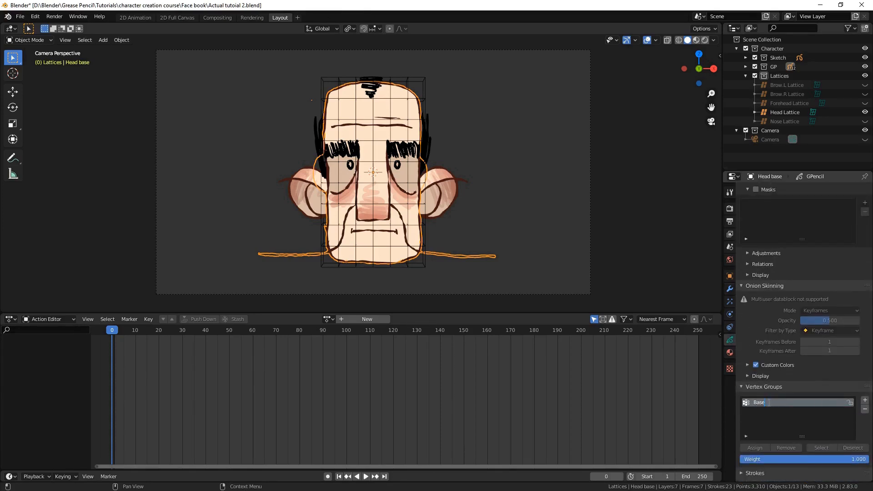
Remove all of Head base's points from the Base vertex group and deselect everything
key(Tab)
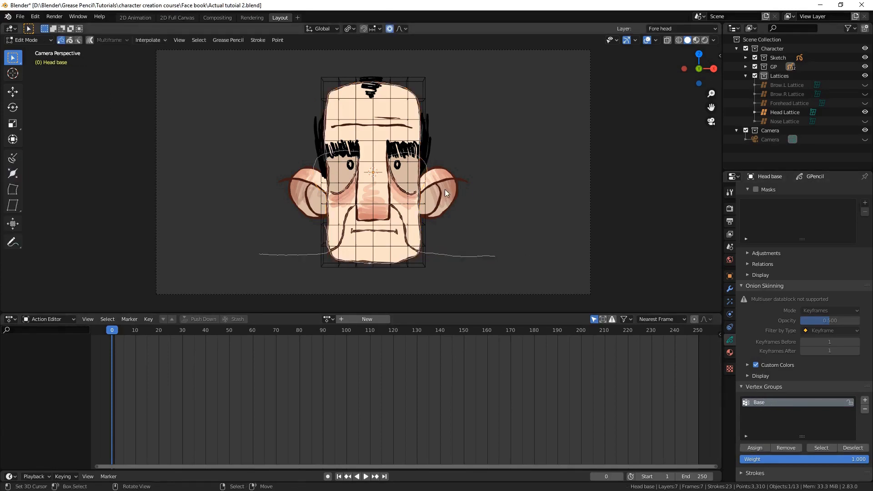
key(a)
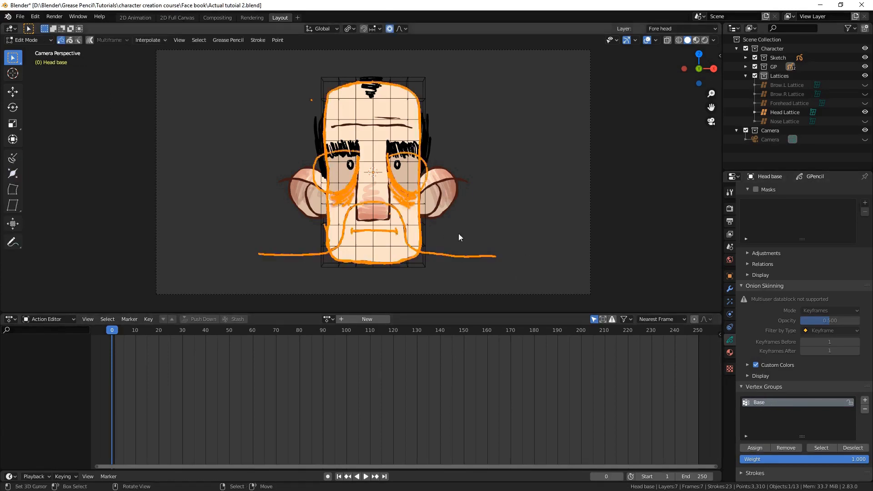
click(790, 447)
key(alt+a)
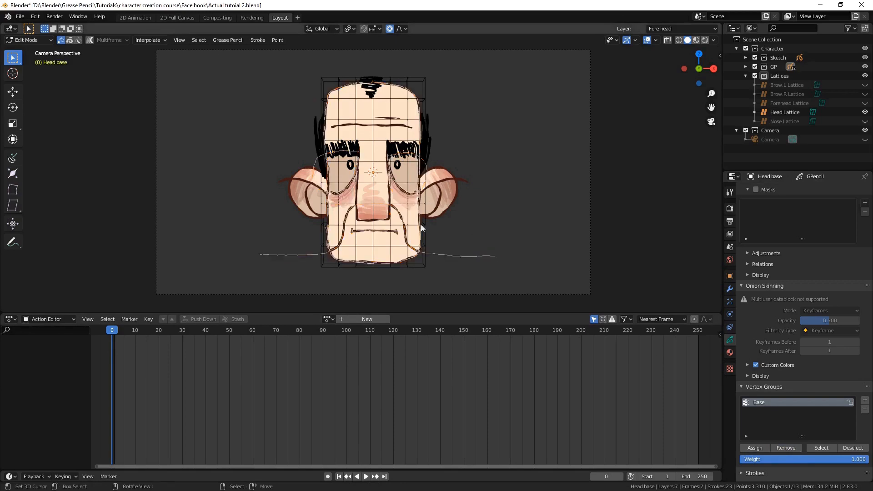
Select the head outline on the jaw with Circle Select and switch to stroke selection to take whole strokes
scroll(454, 255, up, 3)
key(c)
drag(476, 272, 465, 274)
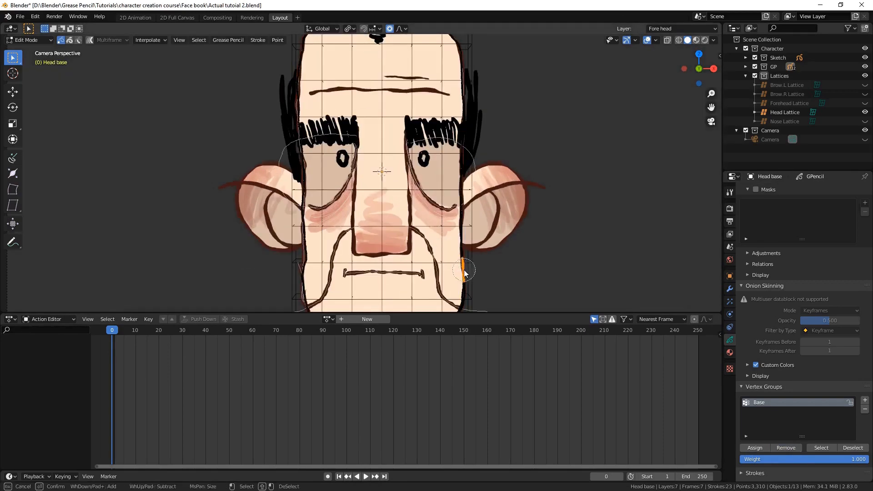
right_click(461, 272)
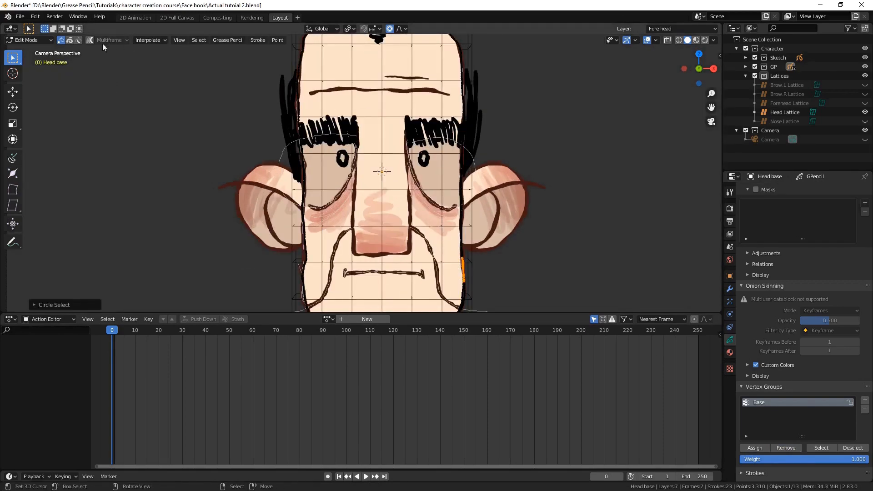
click(69, 40)
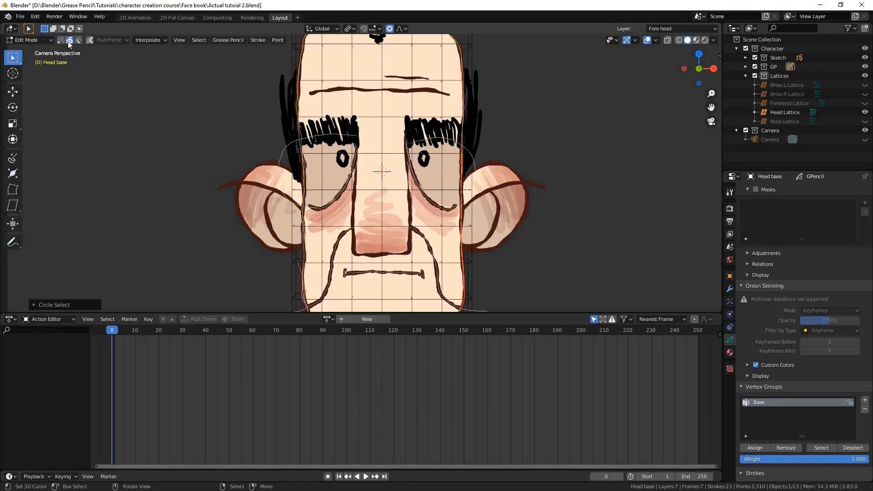
scroll(269, 130, down, 1)
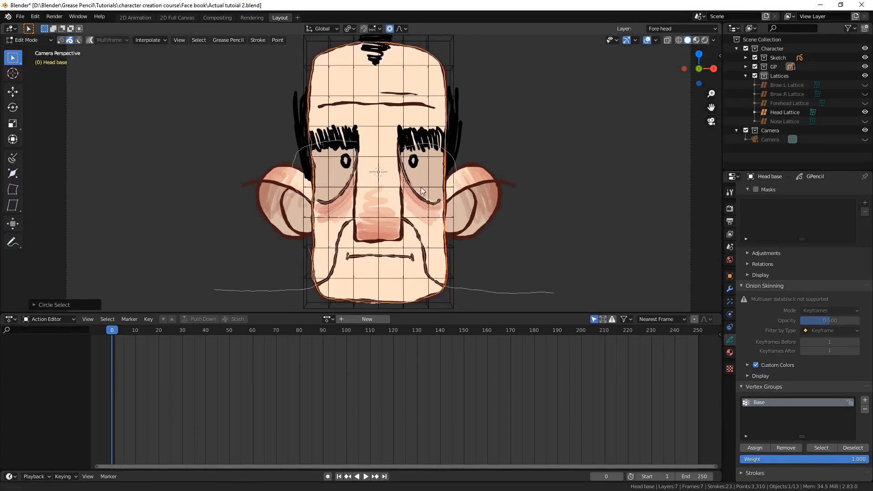
shift+middle_drag(422, 191, 430, 164)
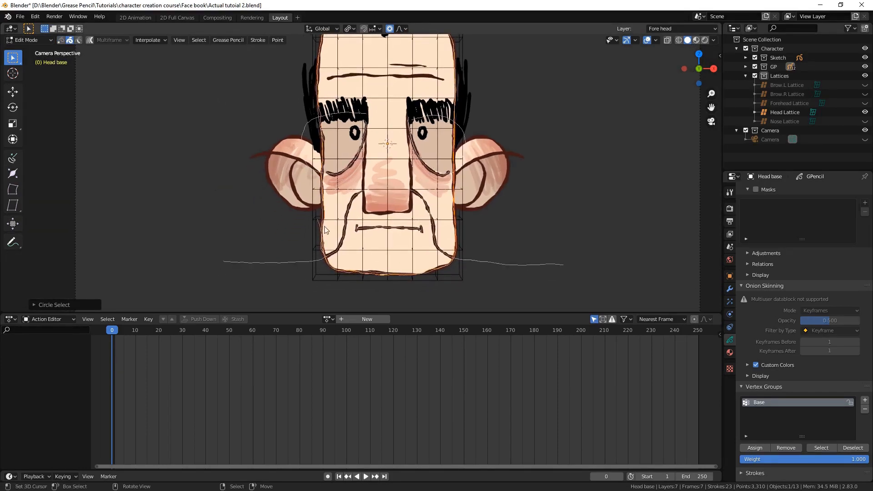
Add the remaining head outline strokes to the selection, assign them to the Base vertex group, and return to Object Mode
key(c)
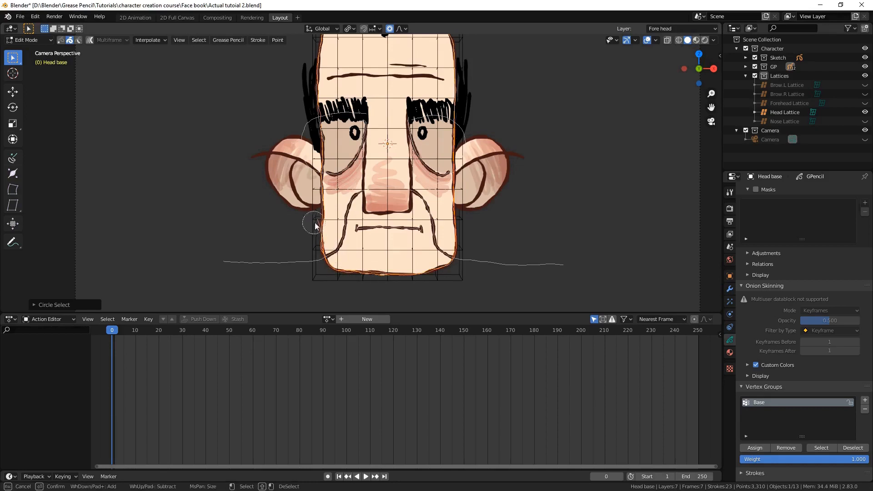
key(Escape)
scroll(307, 146, up, 1)
shift+middle_drag(300, 104, 318, 170)
key(c)
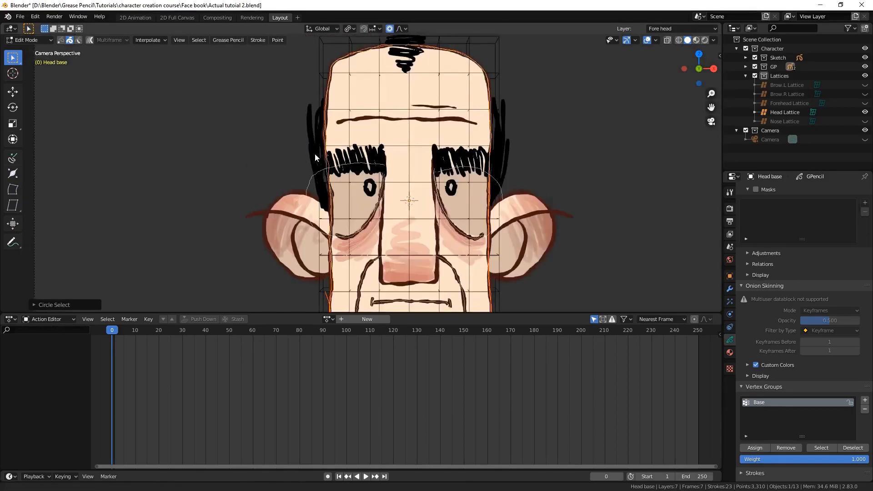
key(Escape)
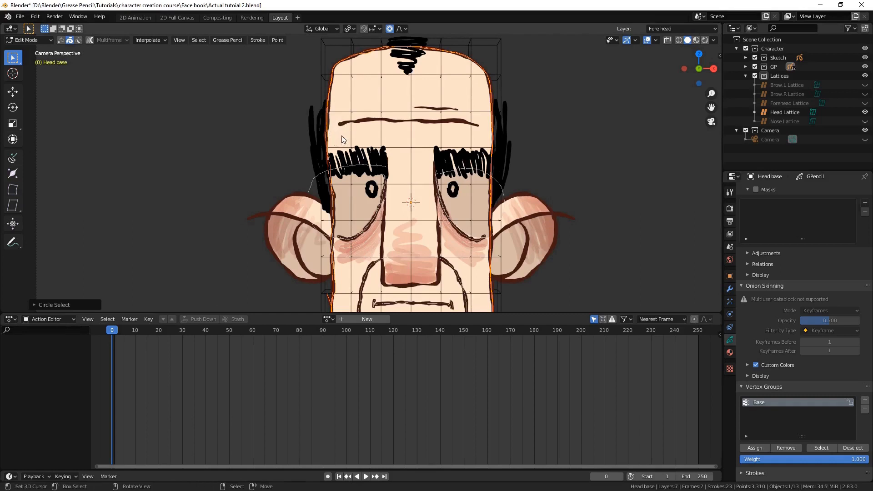
scroll(334, 134, down, 4)
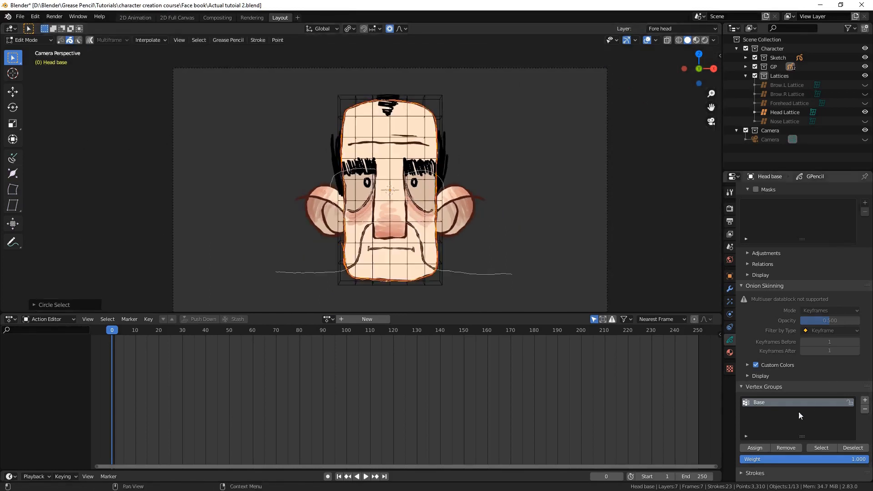
click(754, 448)
key(Tab)
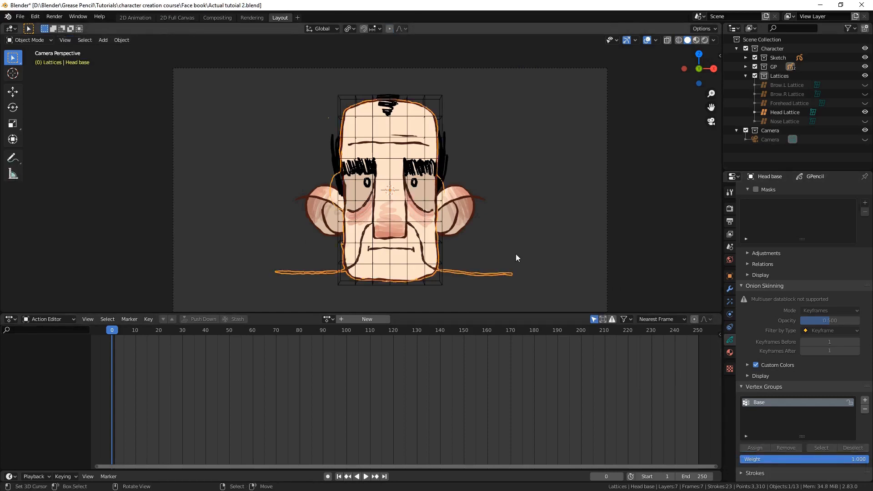
Test how Head Lattice deforms the head by moving all its points, and cancel the move
scroll(400, 188, down, 2)
click(401, 186)
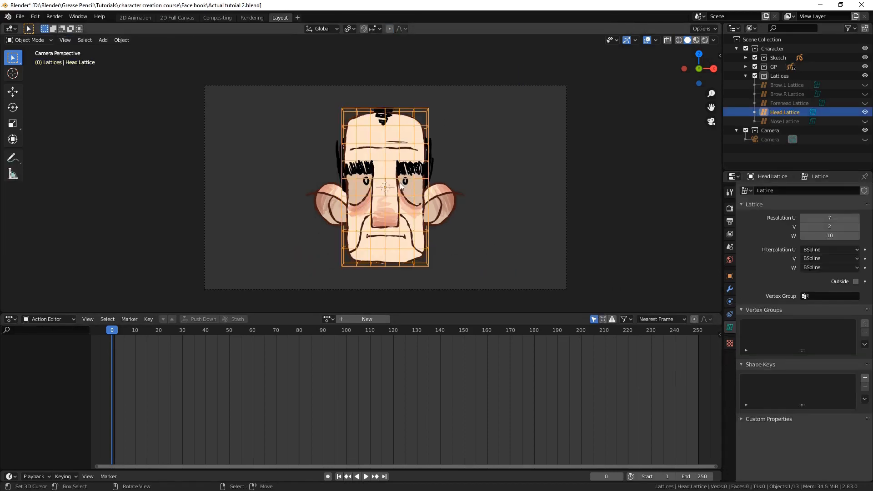
key(Tab)
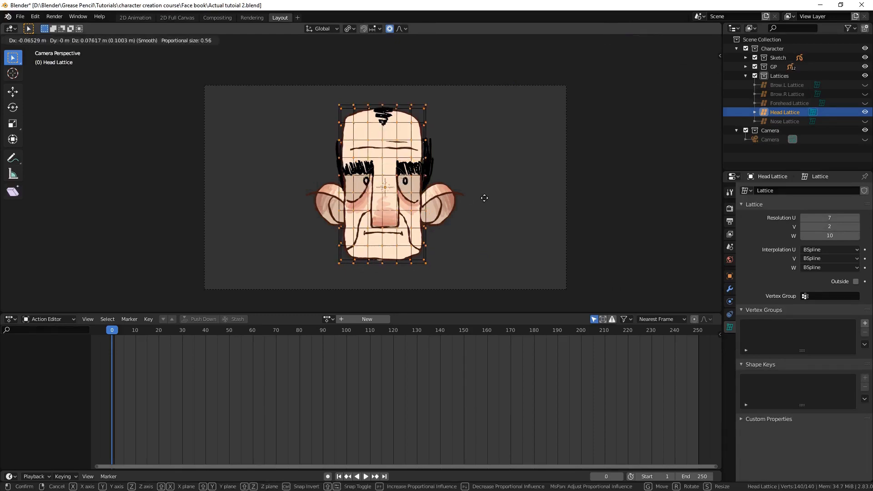
key(Tab)
Limit Head base's Lattice modifier to the Base vertex group
click(419, 212)
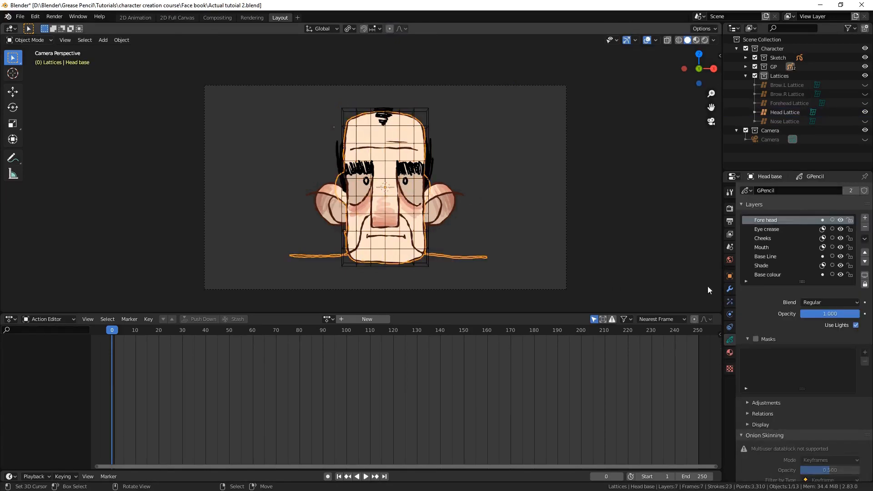
click(730, 289)
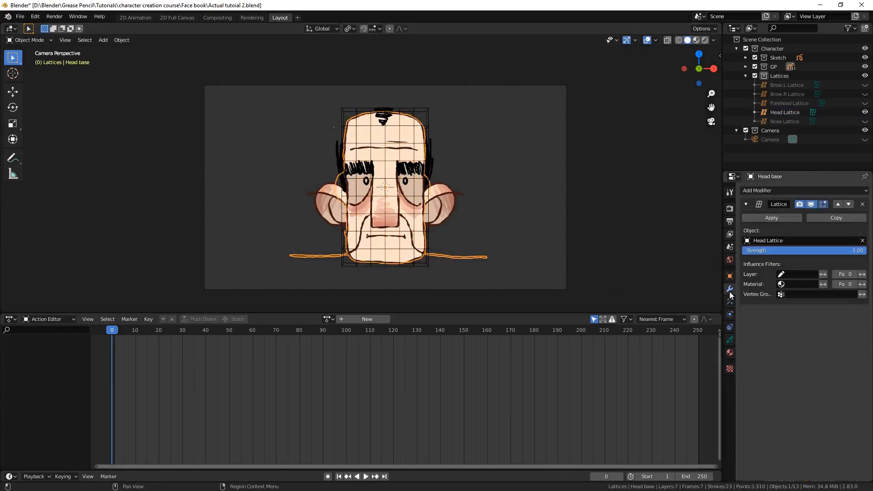
click(808, 294)
click(808, 305)
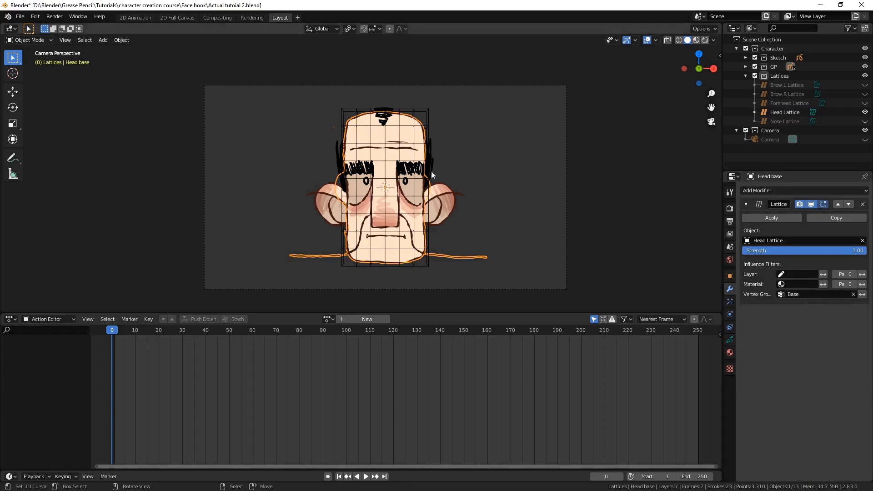
Test the Base-limited deformation by moving all Head Lattice points, and cancel the move
click(426, 157)
key(Tab)
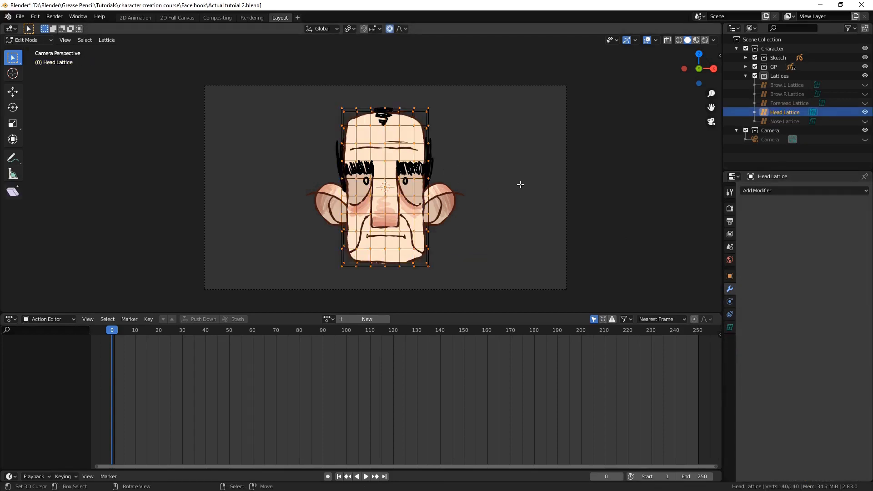
key(g)
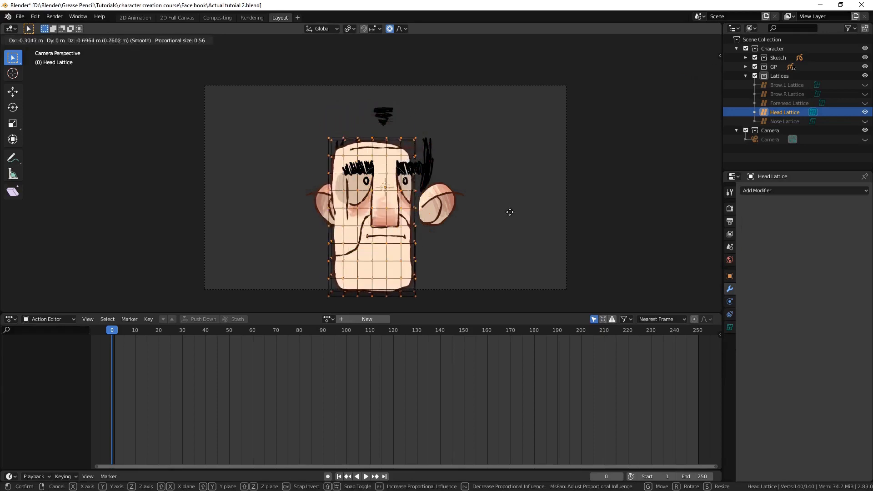
right_click(345, 191)
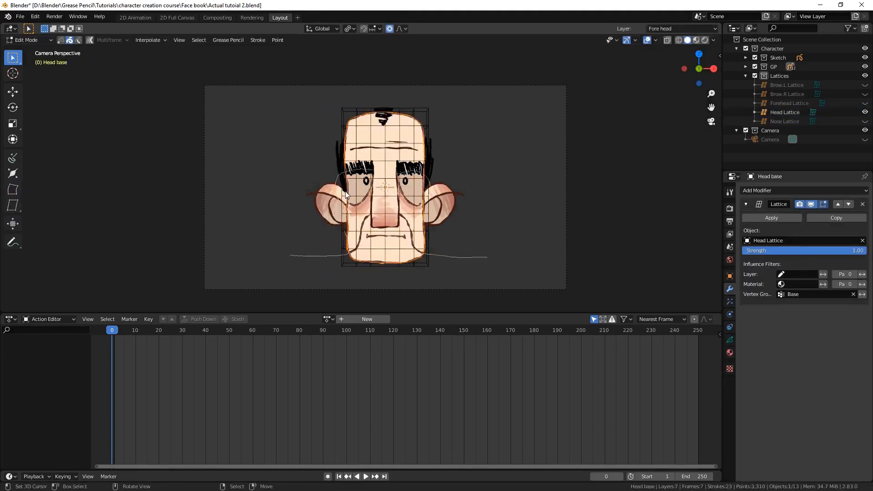
Circle-select more Head base strokes at the face edge near the ear and assign them to the Base vertex group
scroll(345, 193, up, 3)
key(c)
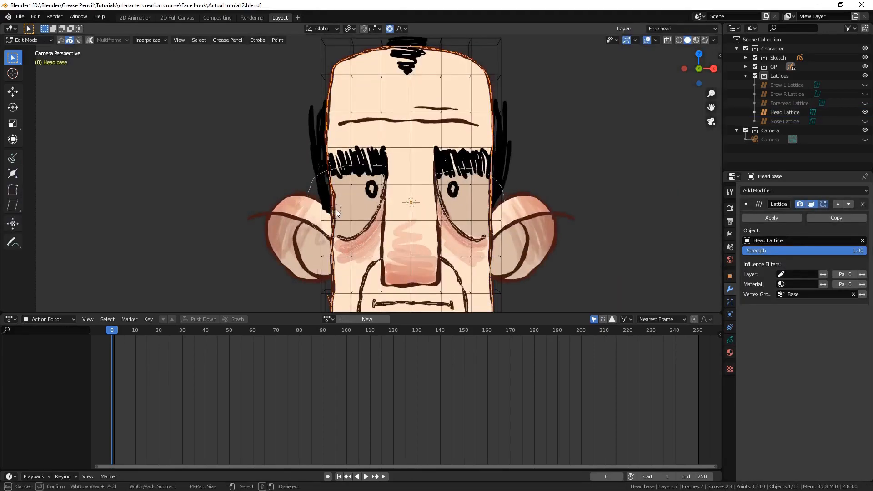
right_click(336, 209)
click(729, 340)
click(753, 429)
key(Tab)
Recheck the head deformation by moving the Head Lattice points, cancel the move, deselect everything, and save the file
click(477, 119)
key(Tab)
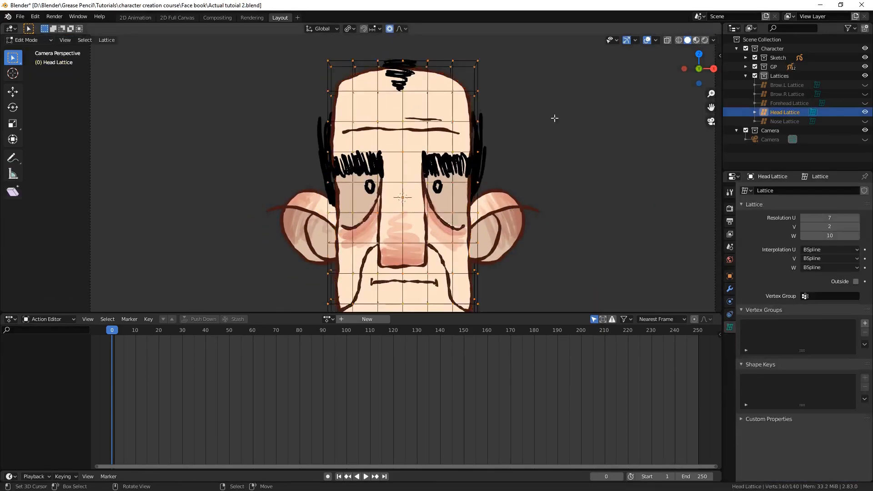
key(g)
key(Escape)
scroll(403, 173, down, 5)
key(Tab)
key(alt+a)
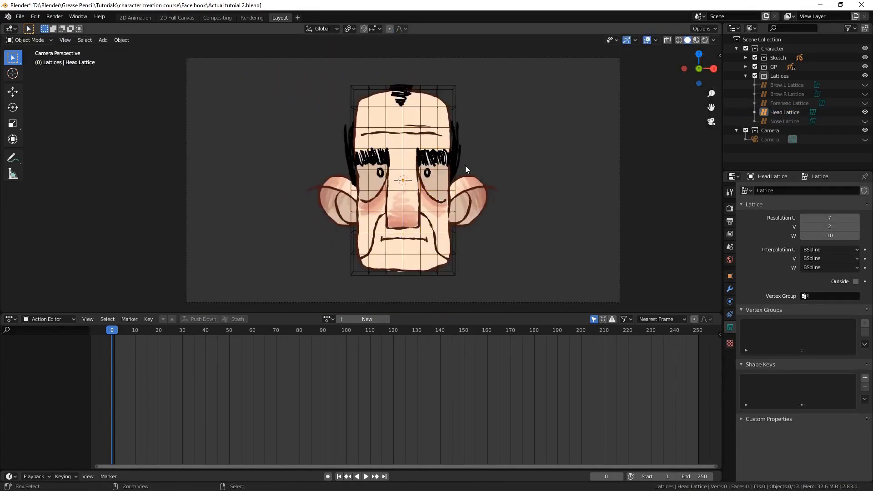
key(ctrl+s)
Hide Head Lattice, show Nose Lattice, and select the Nose drawing
click(865, 113)
click(864, 121)
scroll(445, 191, up, 2)
click(445, 227)
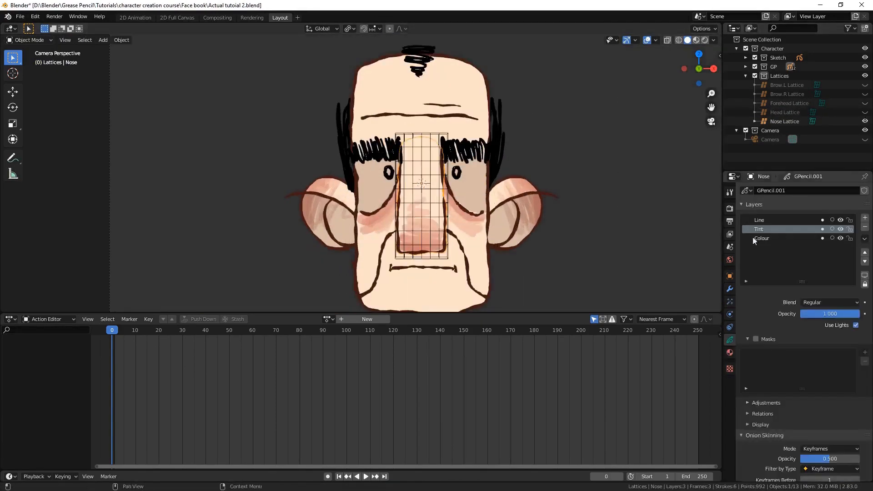
Add a Lattice modifier to the Nose drawing with Nose Lattice as its object
click(729, 289)
click(765, 192)
click(772, 233)
click(786, 240)
click(797, 290)
Test the nose deformation by moving a Nose Lattice point, cancel the move, deselect everything, and save the file
click(448, 227)
key(Tab)
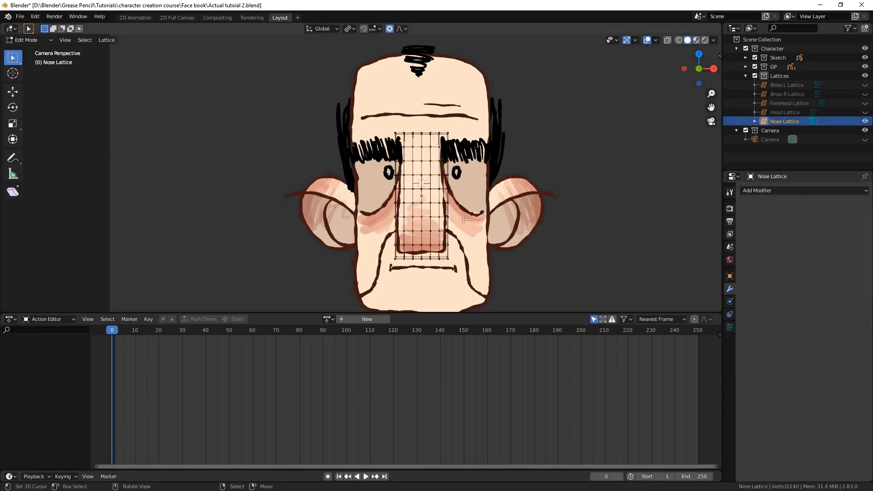
click(447, 244)
key(g)
key(Escape)
key(Tab)
key(alt+a)
key(ctrl+s)
scroll(451, 201, down, 2)
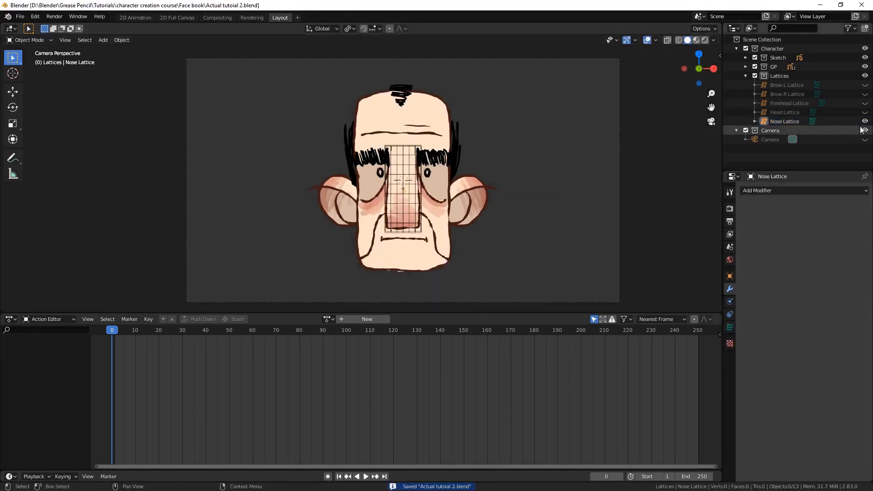
Hide Nose Lattice, collapse the Lattices collection, and briefly exclude and re-include the Sketch collection
click(864, 122)
click(746, 76)
click(755, 57)
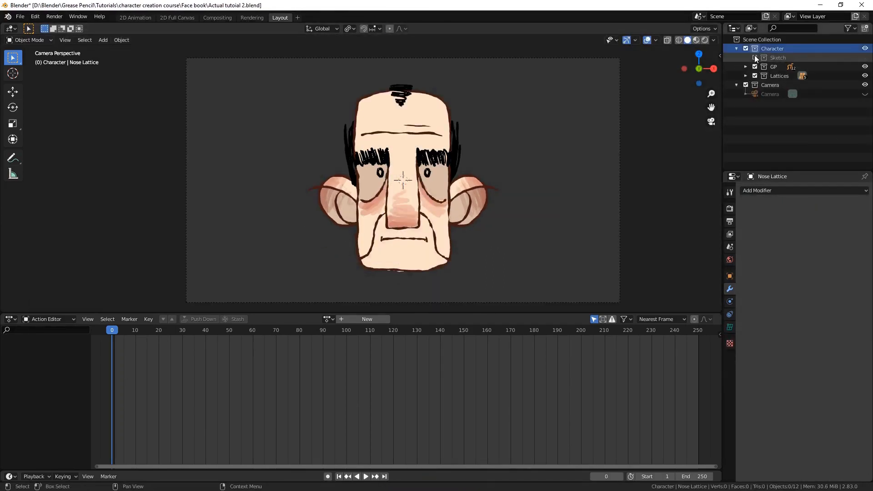
click(754, 57)
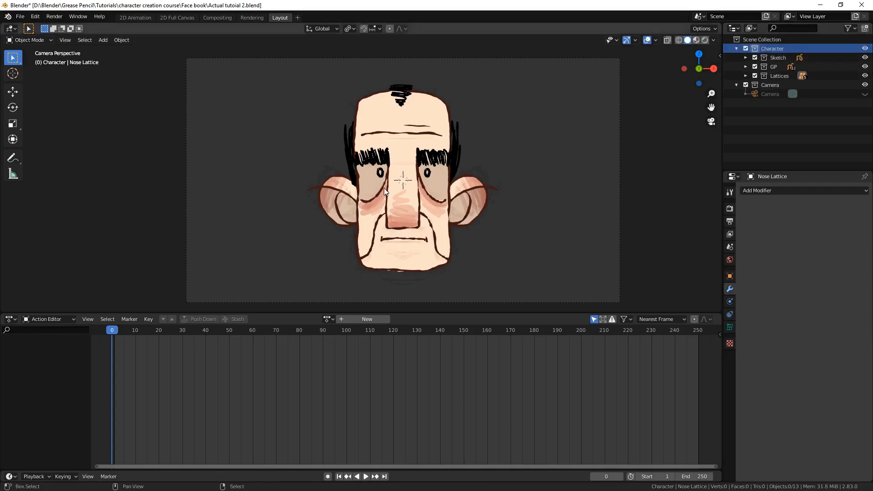
Add a single-bone armature to the Character collection
key(shift+a)
mouse_move(381, 178)
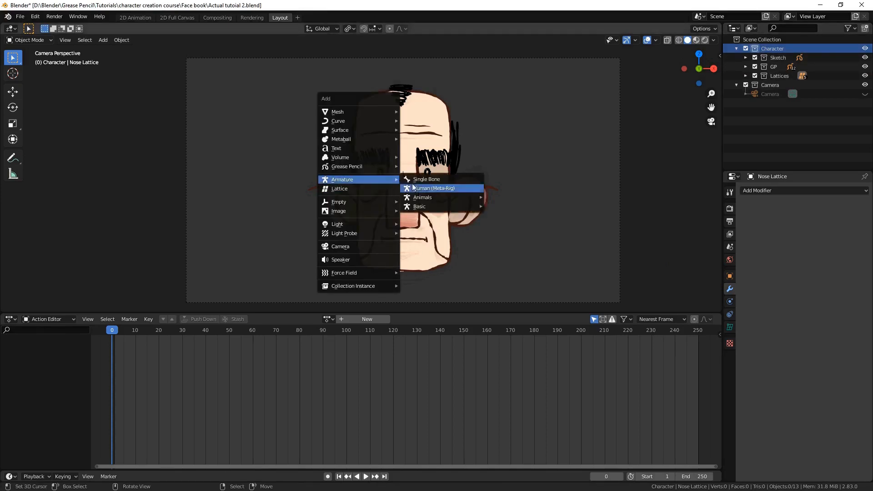
click(418, 179)
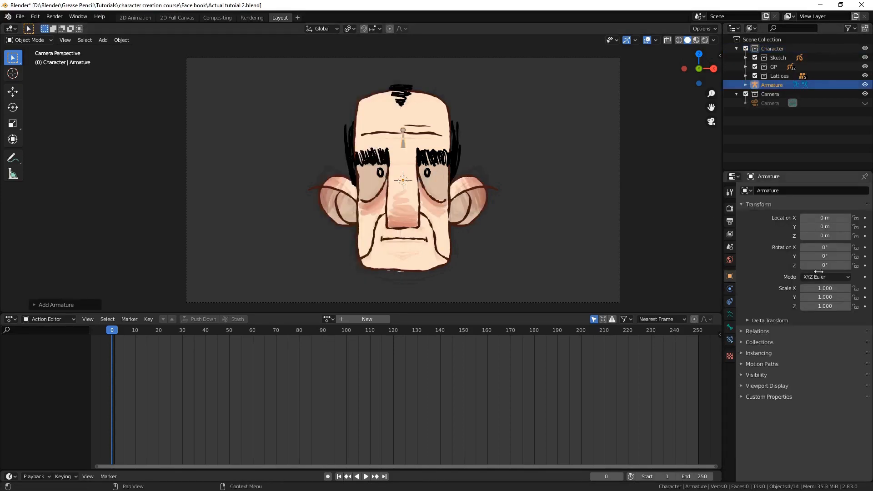
Set the armature to display In Front as Stick, and turn off proportional editing in Edit Mode
click(730, 314)
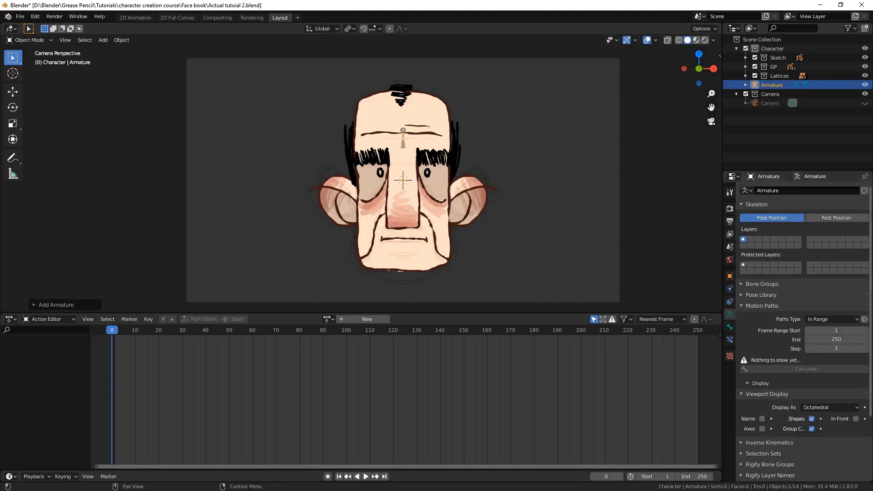
key(Tab)
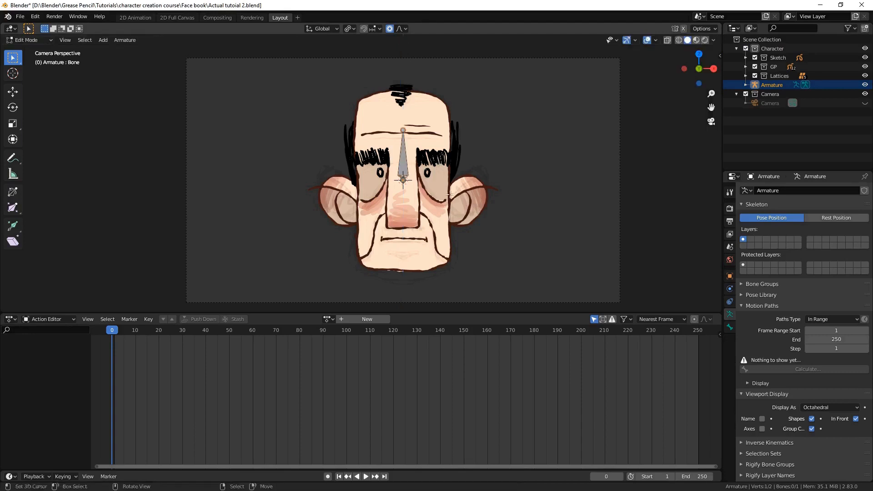
key(o)
click(842, 407)
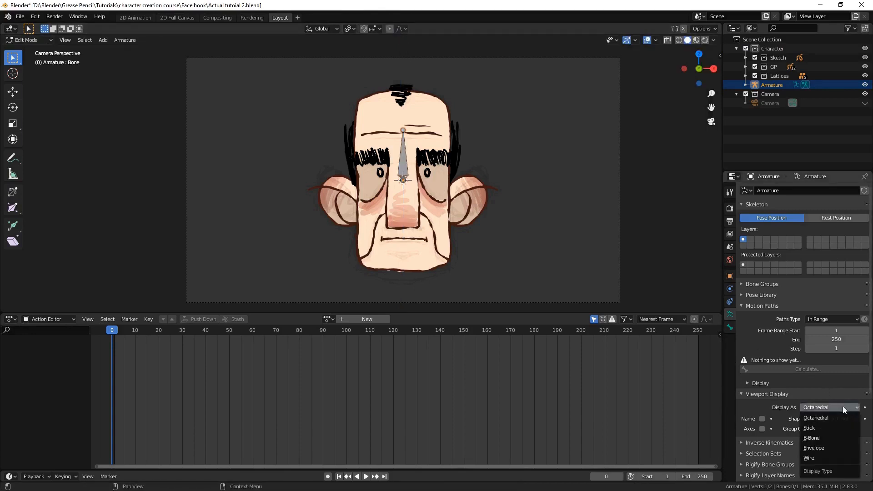
click(820, 430)
Move the bone down along Z to the chin and swing its tip sideways, making it horizontal and about 2 m long
key(g)
key(z)
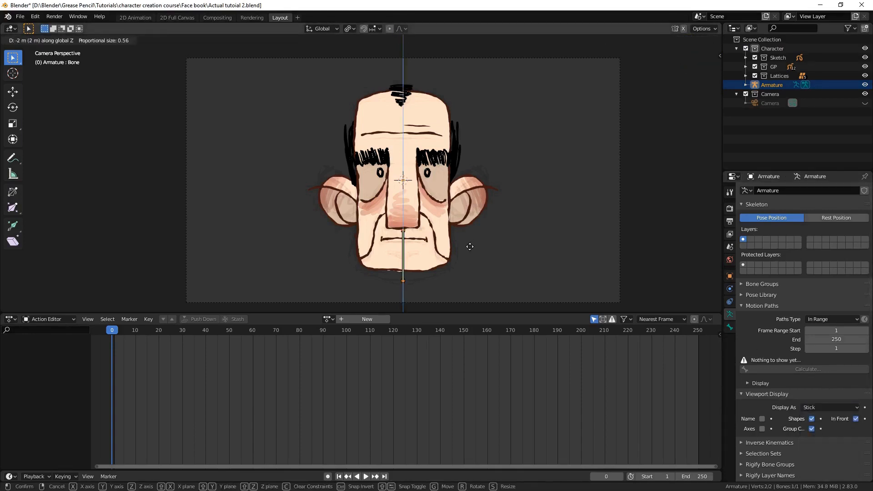
click(456, 202)
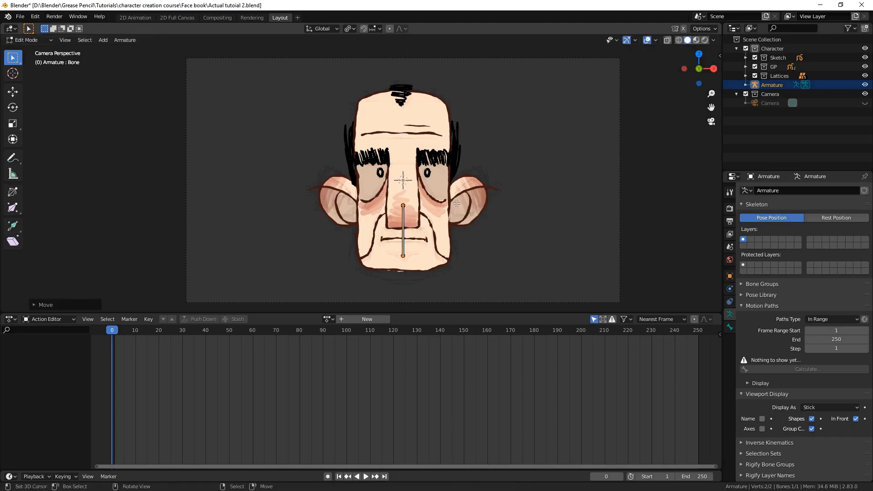
drag(410, 200, 404, 199)
key(g)
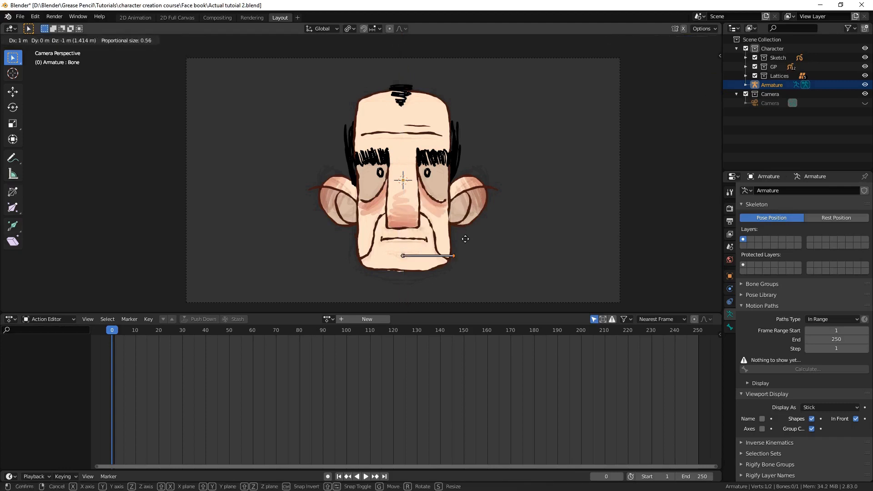
click(508, 238)
click(476, 256)
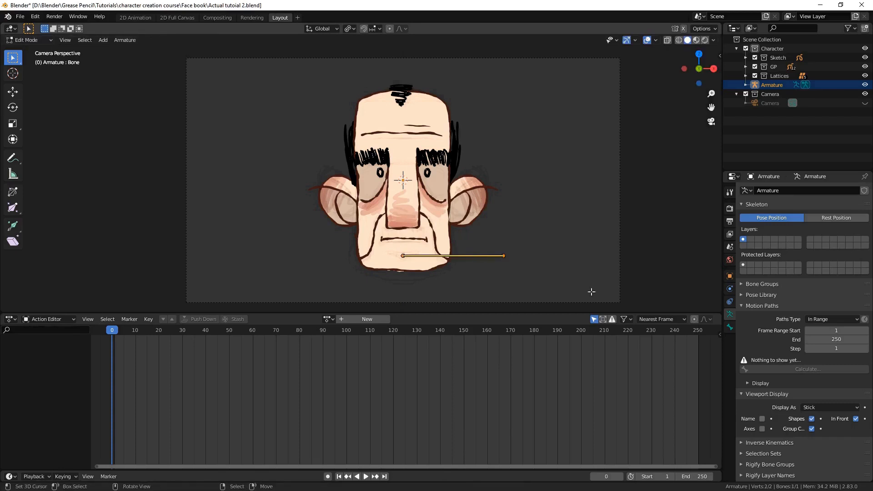
Rename the horizontal chin bone ROOT
click(729, 328)
click(767, 191)
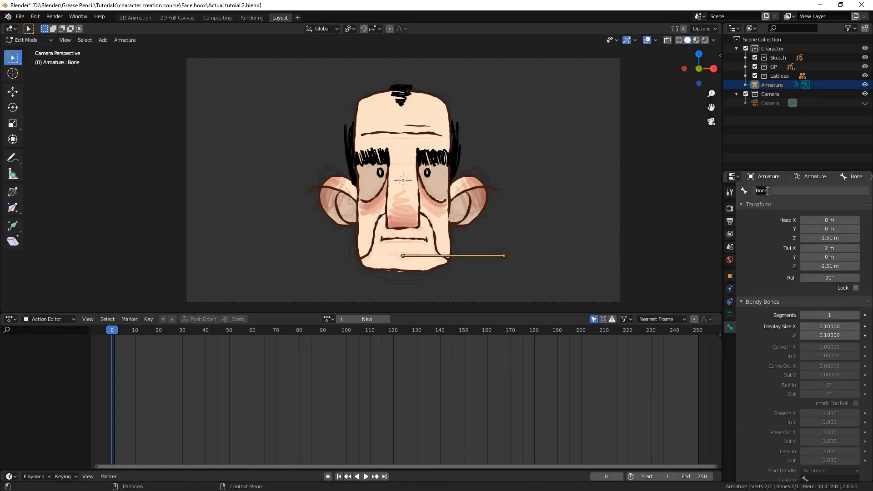
key(Return)
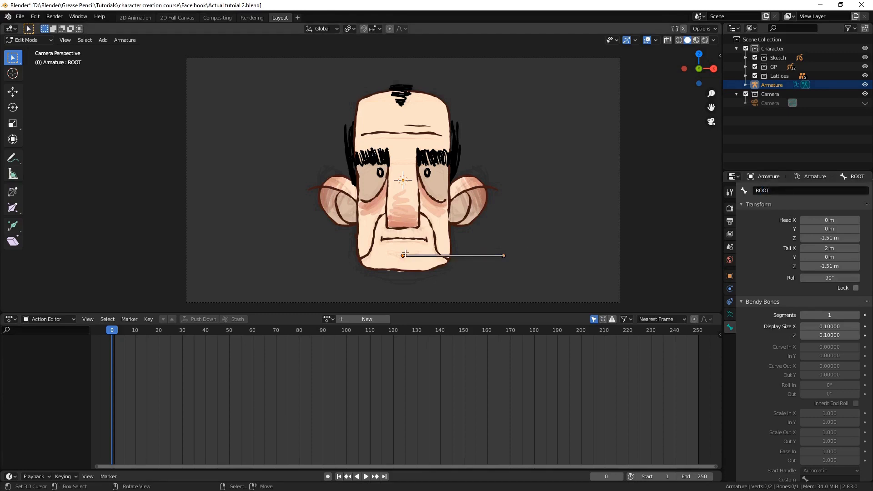
Extrude a bone about 2.9 m up along Z from the base of ROOT to the forehead, and name it DEF_head
key(e)
key(z)
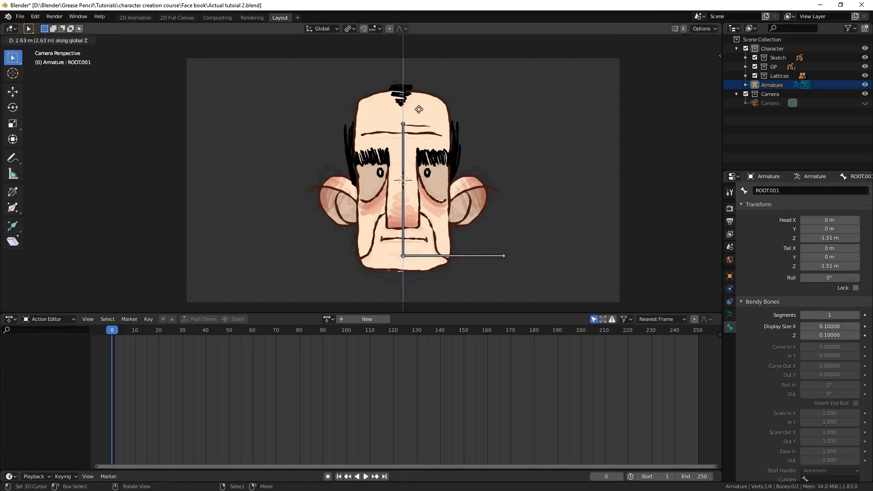
click(484, 154)
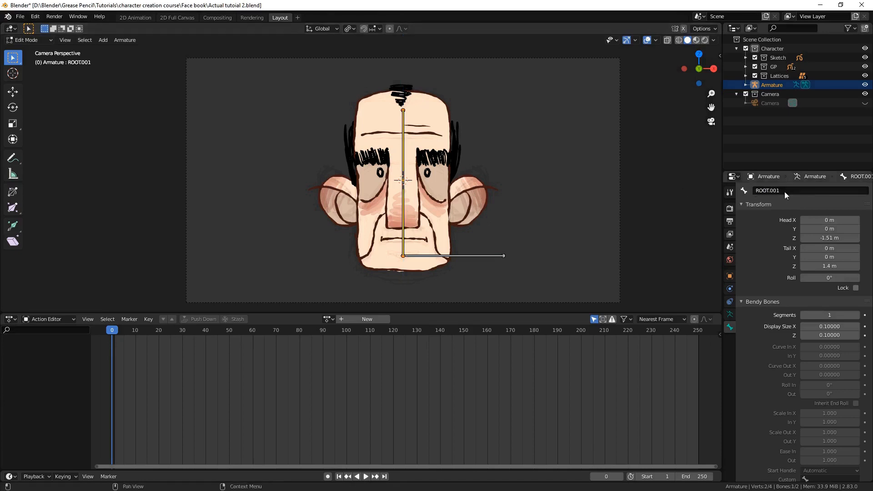
click(785, 191)
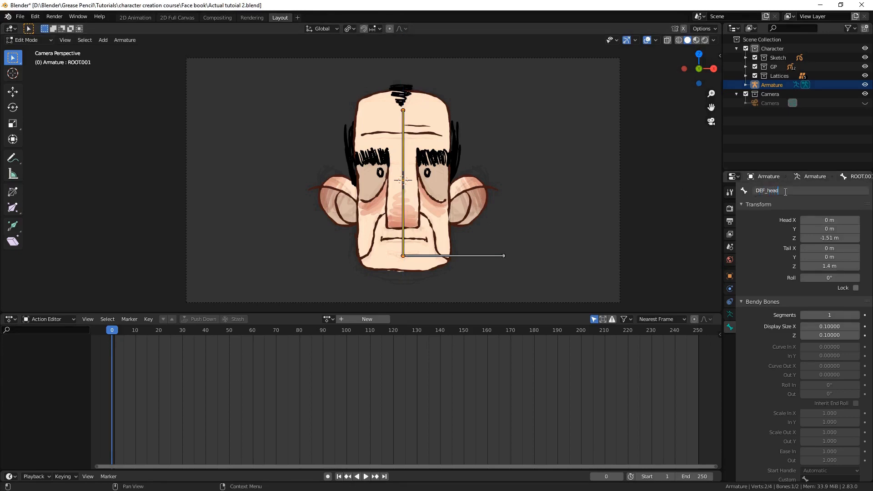
key(Return)
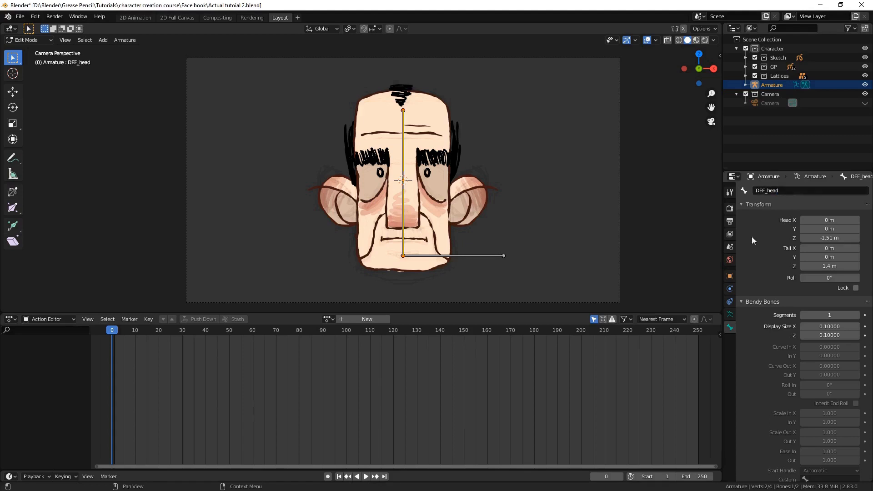
Move DEF_head to the second bone layer and show only that layer
click(729, 315)
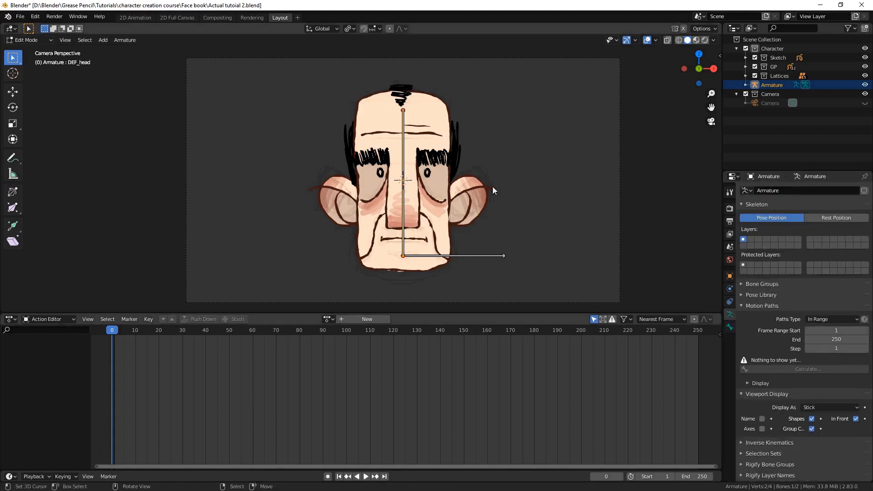
key(m)
click(505, 207)
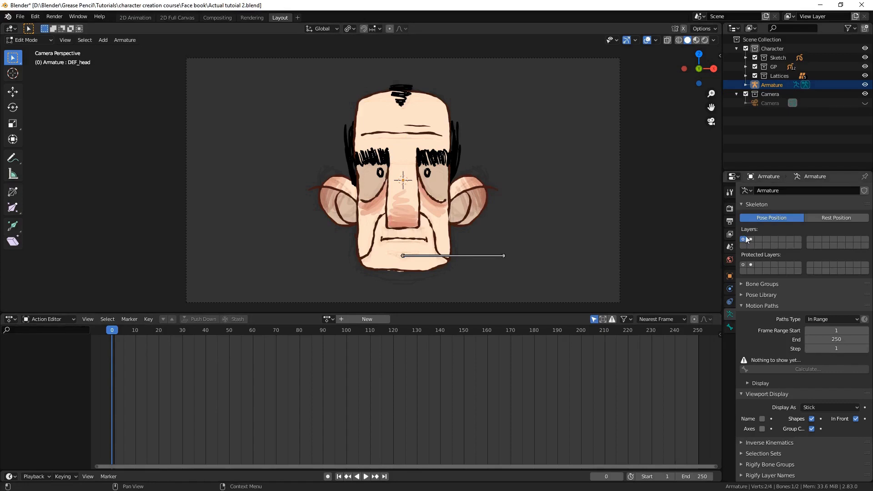
click(750, 239)
scroll(443, 192, up, 1)
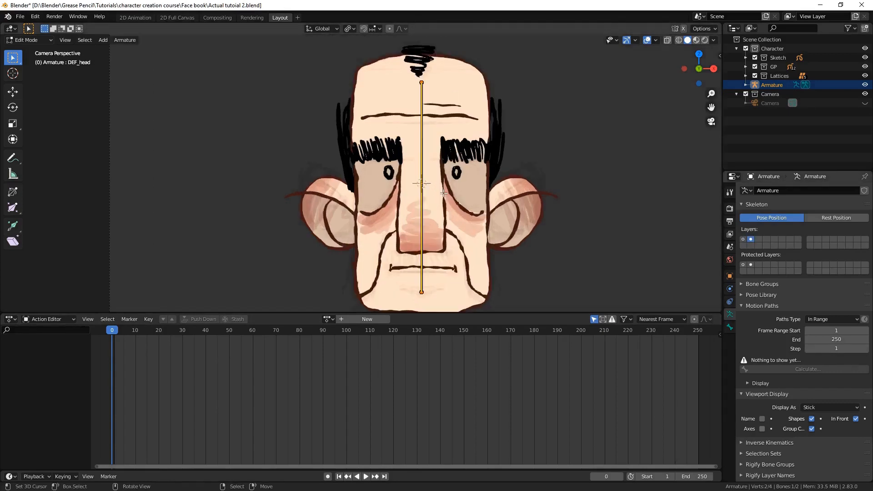
Add a new bone, move it to the inner edge of the ear beside the +X face side, and rotate it 90° to horizontal
scroll(456, 157, down, 2)
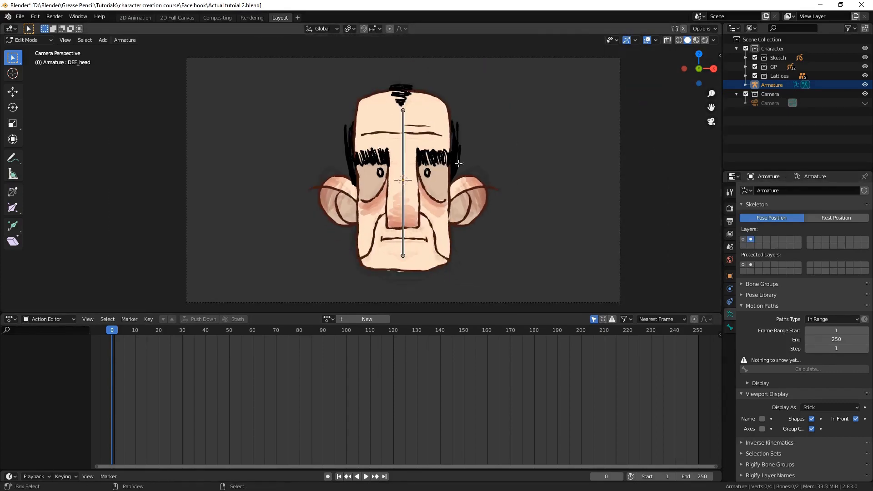
key(shift+a)
scroll(441, 164, up, 1)
click(441, 164)
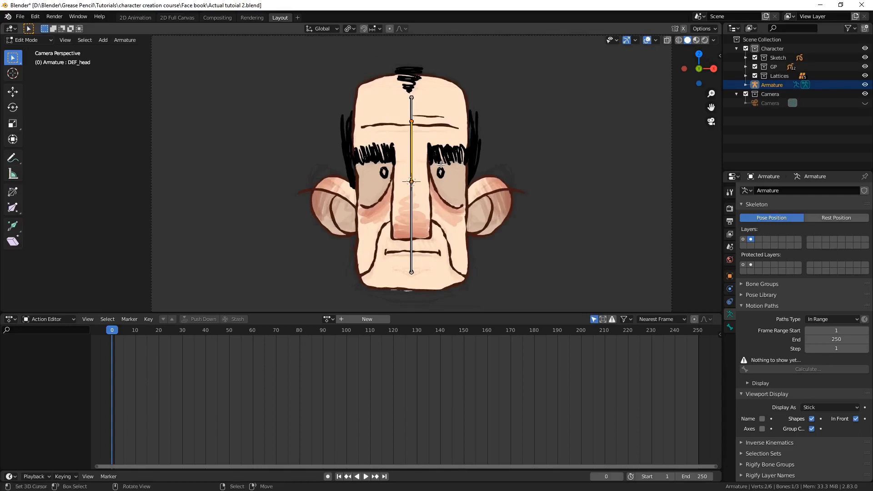
scroll(435, 162, up, 1)
key(g)
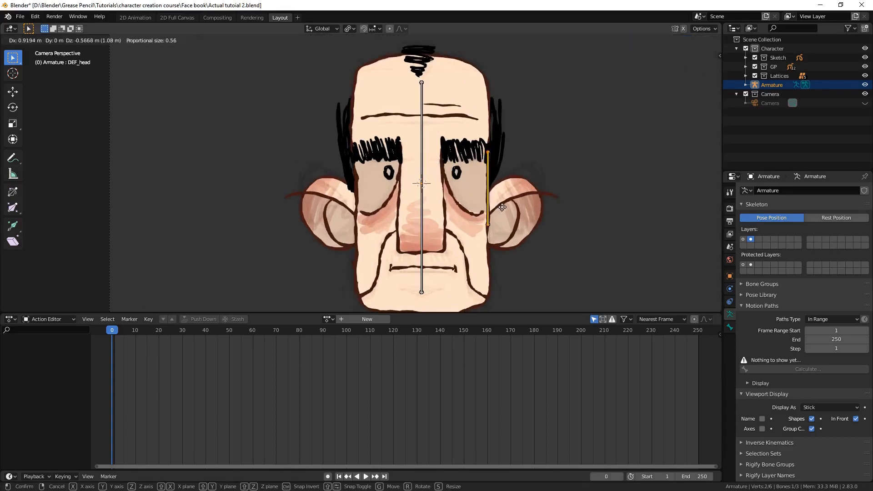
click(495, 206)
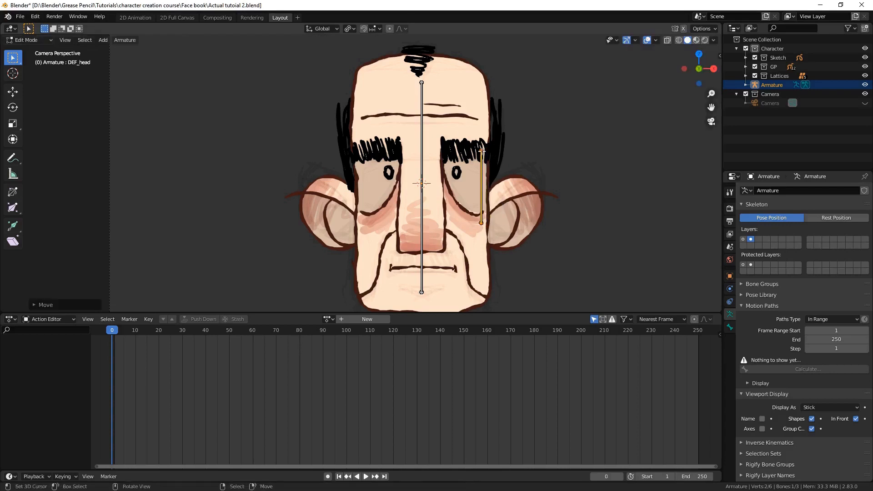
text(r90)
key(Return)
click(509, 223)
Name the horizontal ear bone DEF_ear.R and save the file
click(730, 327)
click(779, 190)
text(DEF_ea)
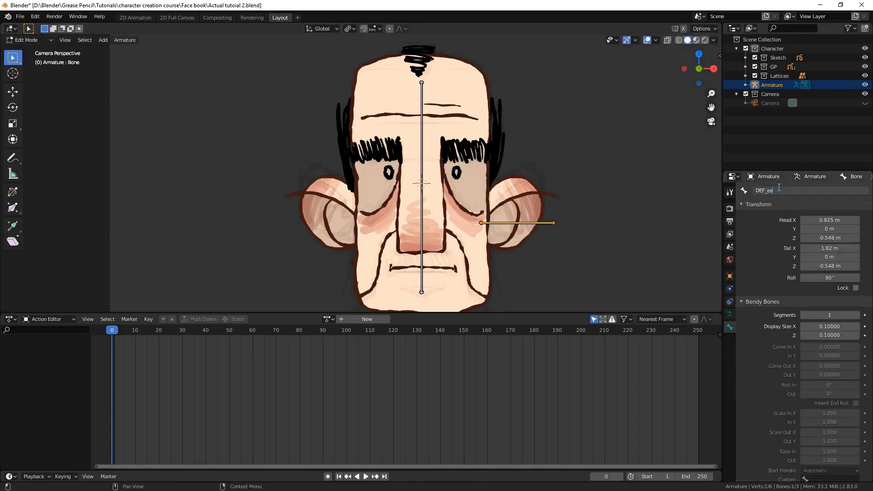
text(r.R)
key(Return)
Add another bone and place it upright along the side hair above DEF_ear.R
scroll(525, 218, down, 1)
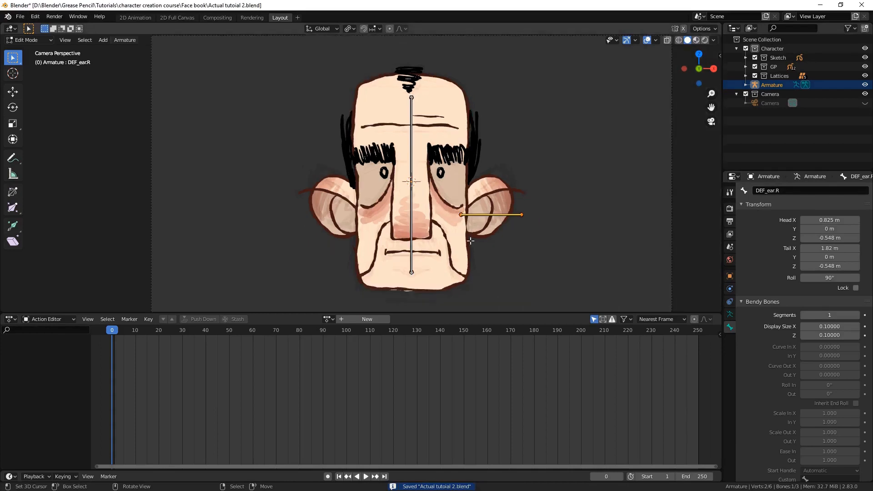
key(shift+a)
key(g)
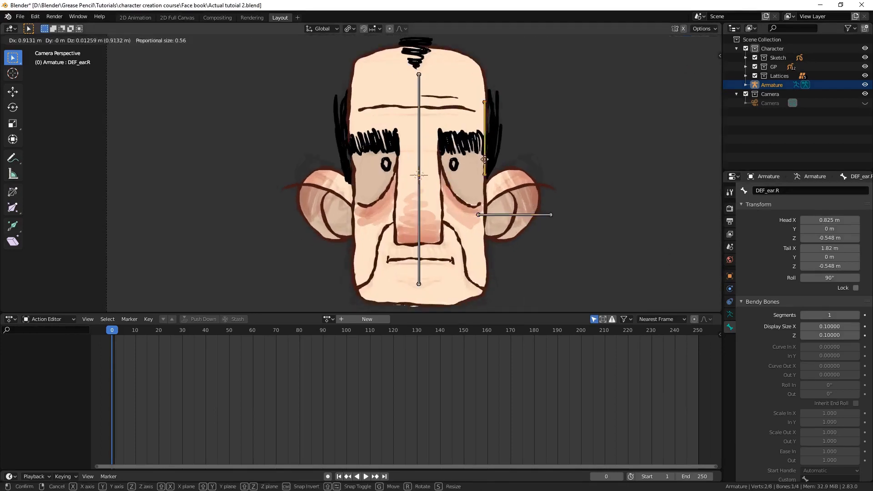
click(525, 160)
Name the upright side-hair bone DEF_hair.R and save the file
click(790, 191)
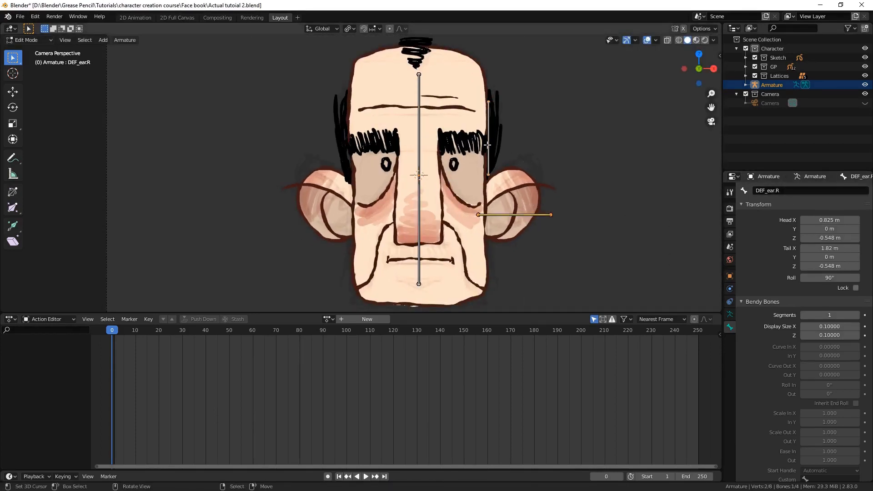
click(779, 190)
text(DEF_hair.R)
key(Return)
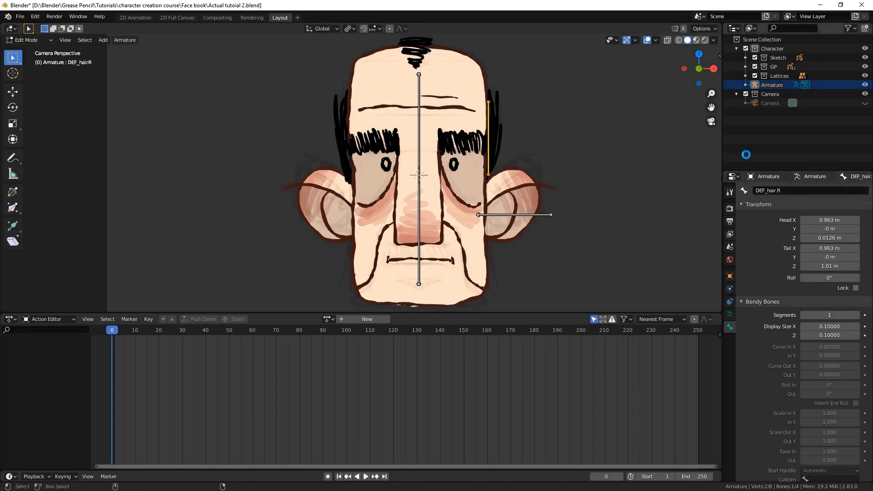
key(ctrl+s)
Duplicate DEF_hair.R onto the nearby eyebrow, rotate the copy by -90°, and scale it along X to about 0.56 m
scroll(555, 151, up, 1)
key(shift+d)
click(544, 113)
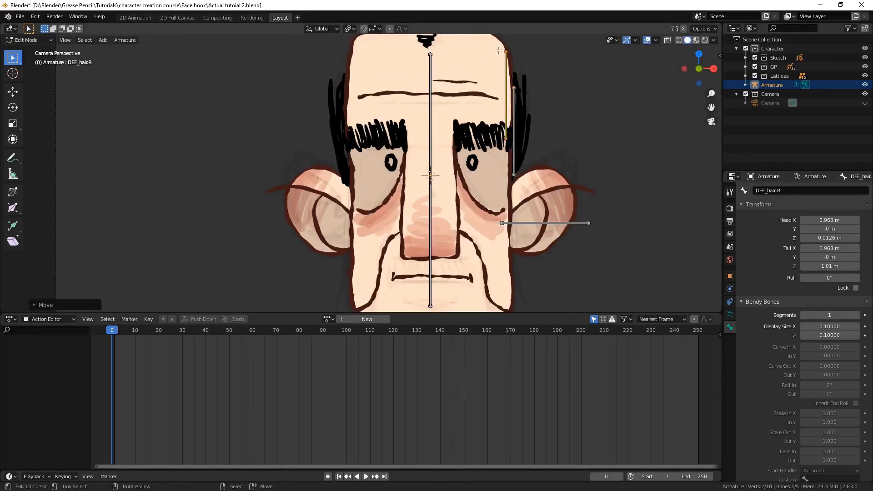
text(r-90)
key(Return)
key(s)
key(x)
click(522, 123)
Subdivide the horizontal eyebrow bone into two bones
scroll(499, 134, up, 1)
key(shift+d)
right_click(499, 133)
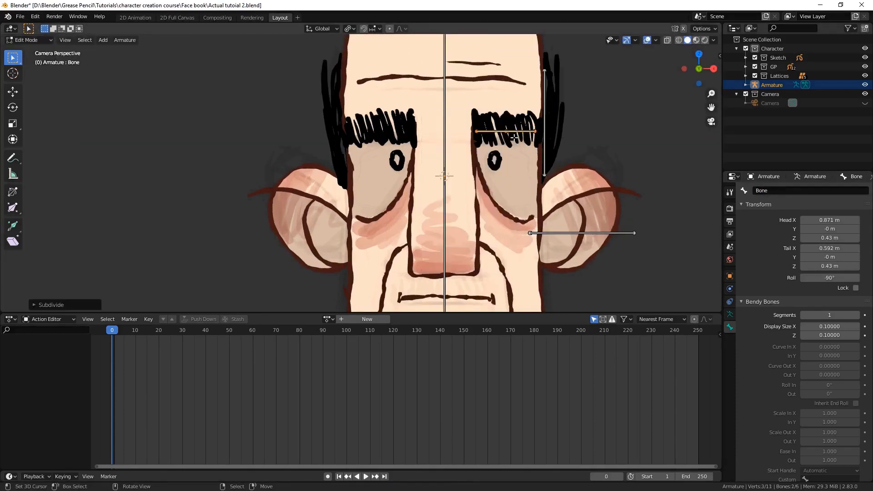
Name the selected eyebrow bone DEF_brow 1.L
click(767, 190)
text(DEF_brow 1)
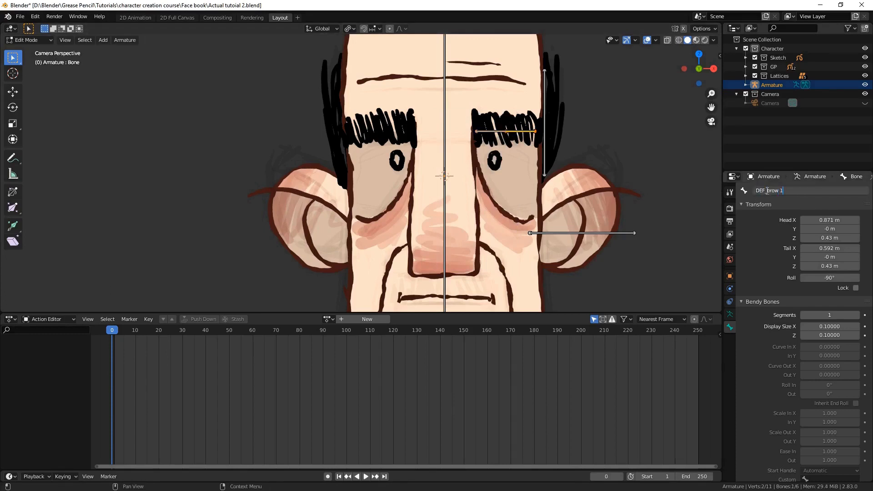
text(.L)
key(Return)
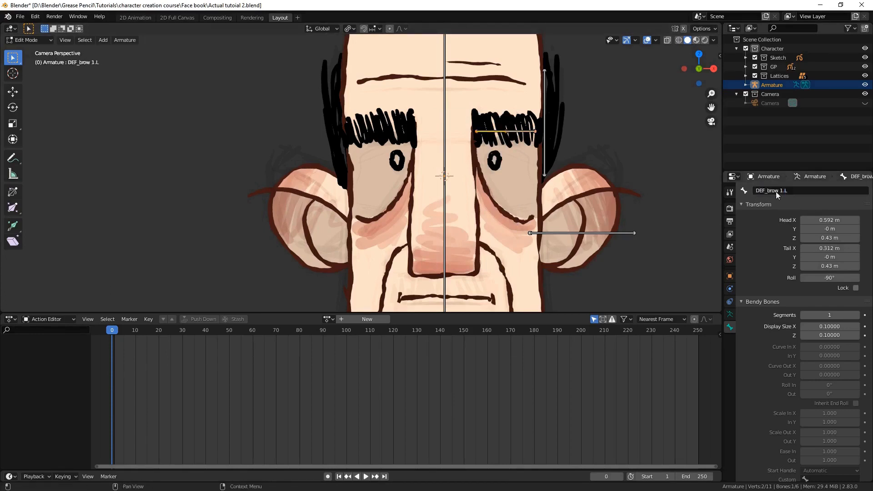
Make the outer eyebrow bone, DEF_brow 1.R, the active one, save the file and deselect all bones
shift+right_click(513, 132)
key(ctrl+s)
scroll(504, 139, down, 1)
shift+middle_drag(500, 142, 513, 148)
scroll(512, 148, down, 2)
key(alt+a)
Add a new bone and move it 1 m along Z and -0.8 m along X to the forehead's edge
scroll(513, 148, up, 1)
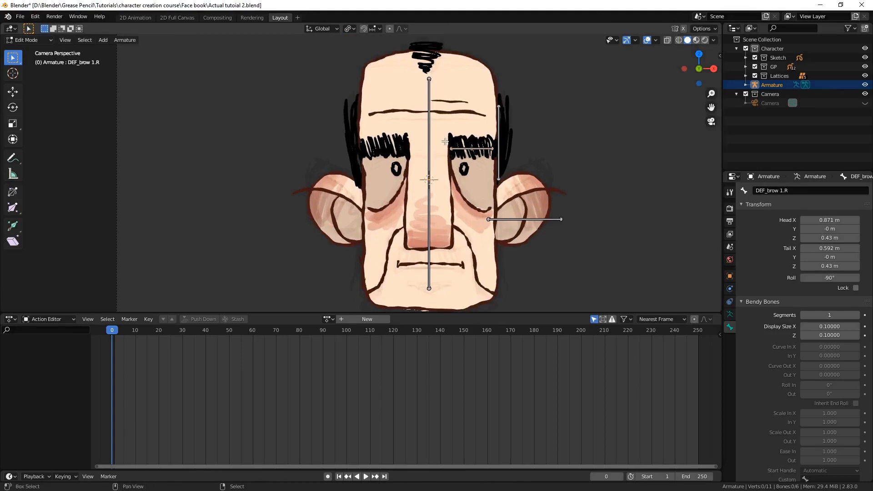
key(shift+a)
text(gz1)
key(Return)
text(gx-0.5)
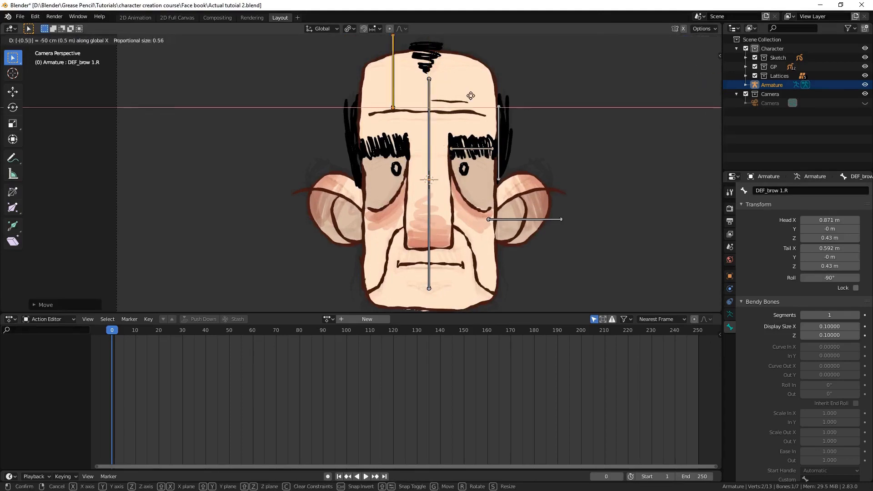
key(BackSpace)
text(8)
key(Return)
scroll(378, 59, down, 1)
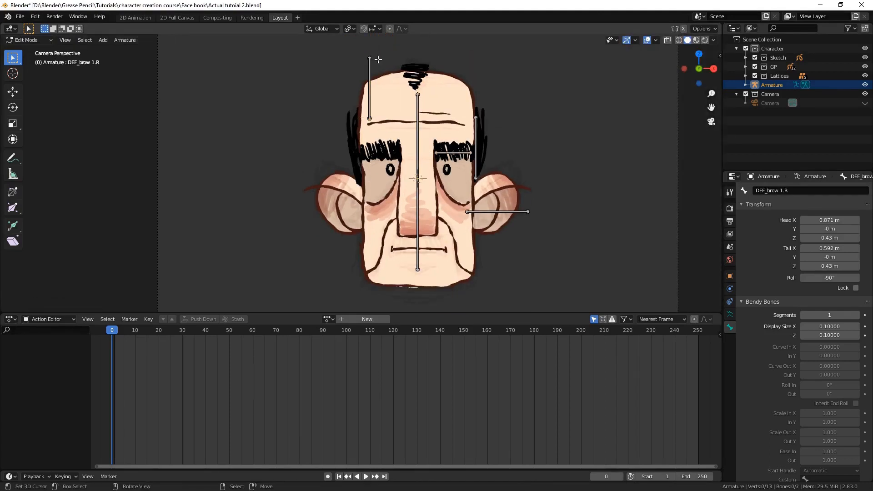
Lay the new bone across the forehead by moving its tail to X 0.8 m and Z 1 m
right_click(363, 58)
key(g)
key(Escape)
text(sx)
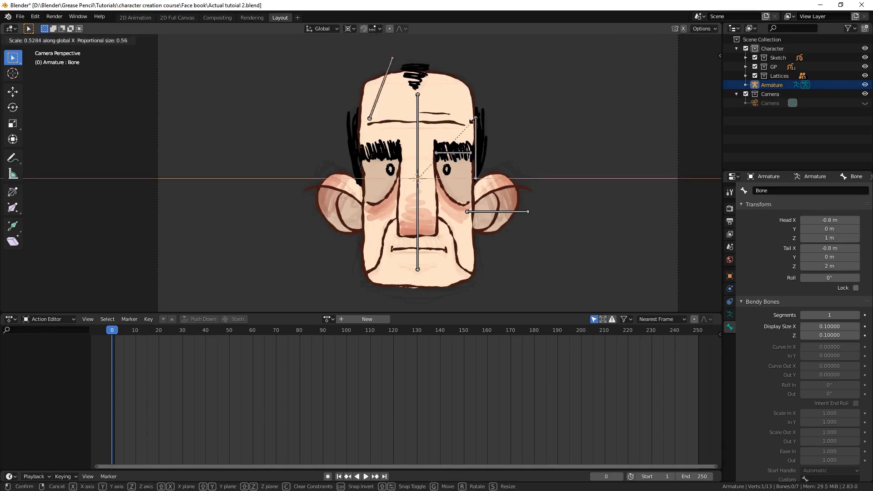
text(0)
key(Return)
text(gz-1)
key(Return)
key(g)
key(x)
key(Escape)
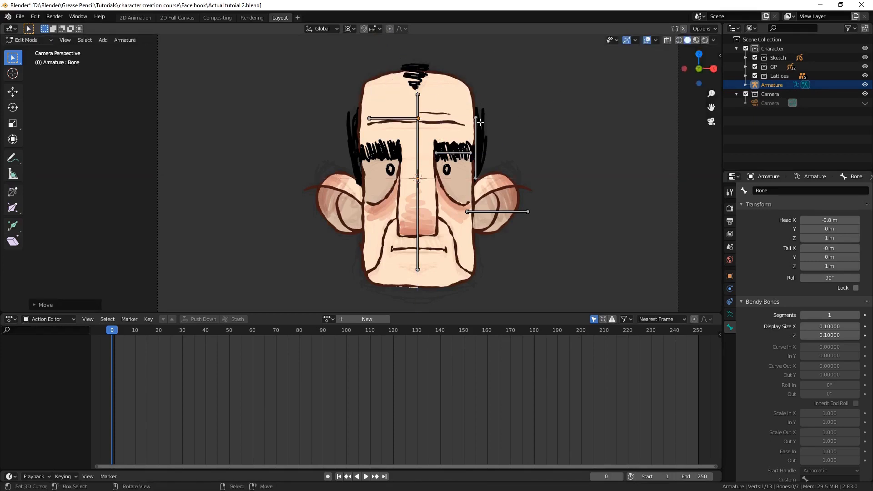
text(gx0.8)
key(Return)
Subdivide the horizontal forehead bone with 3 cuts
key(w)
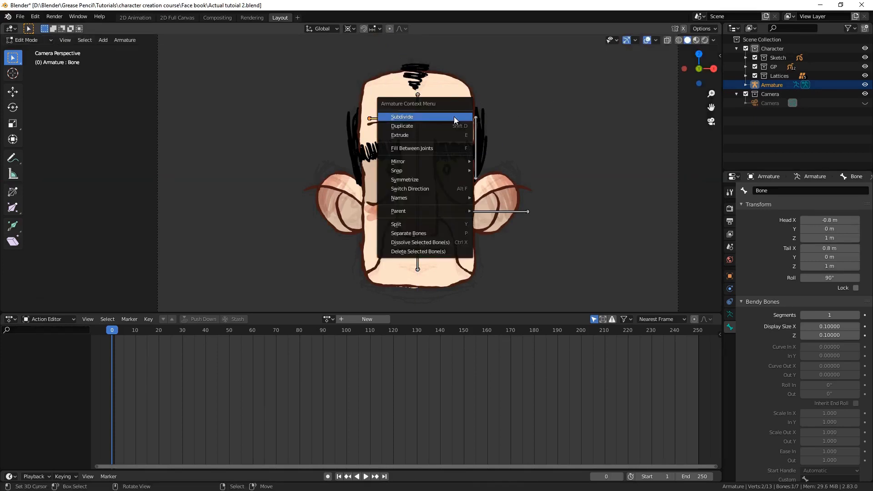
click(455, 119)
click(37, 307)
click(149, 302)
click(149, 302)
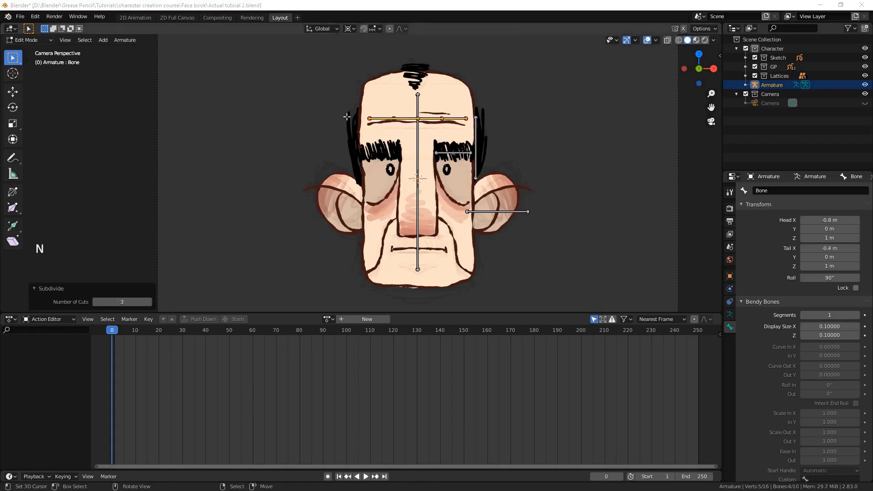
click(482, 114)
scroll(482, 114, down, 1)
scroll(482, 113, up, 1)
Name the outermost forehead bone on the positive X side fore_head1
right_click(450, 127)
right_click(450, 127)
right_click(450, 127)
right_click(450, 127)
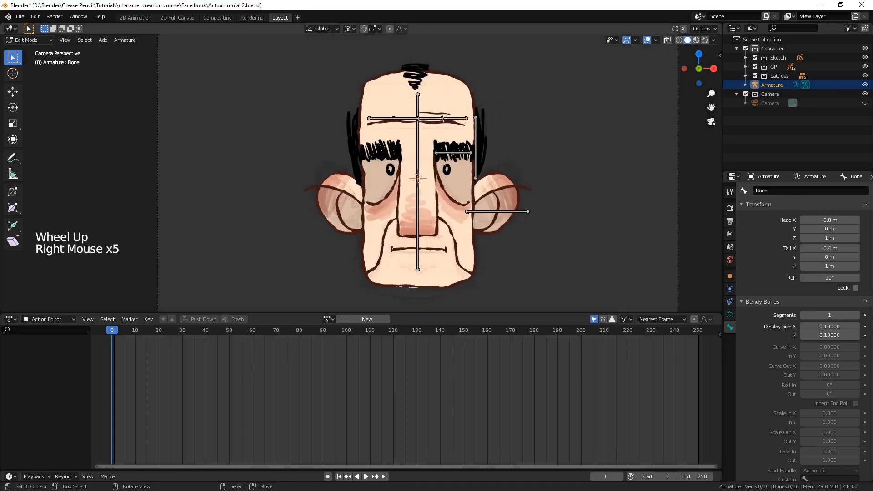
right_click(450, 128)
key(g)
scroll(457, 127, down, 1)
click(814, 191)
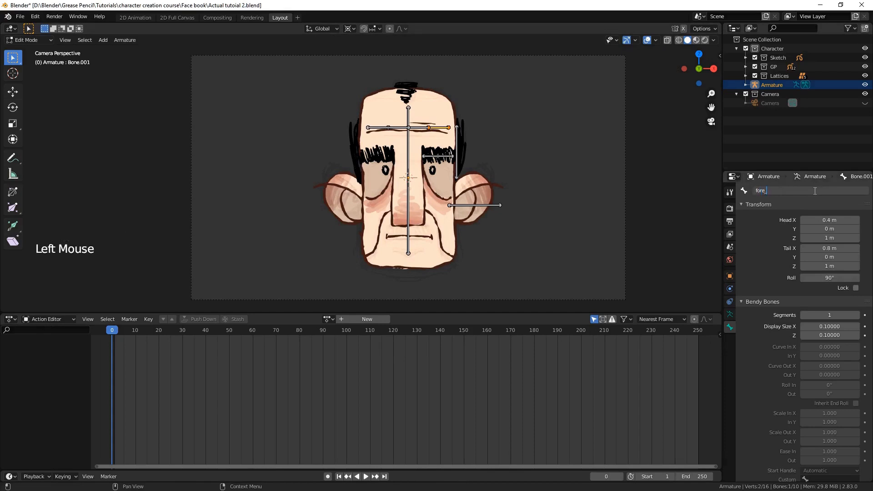
text(fore_head1)
key(Return)
Name the inner forehead bone on the positive X side fore_head2
click(814, 190)
right_click(419, 128)
double_click(785, 189)
text(fore_head1)
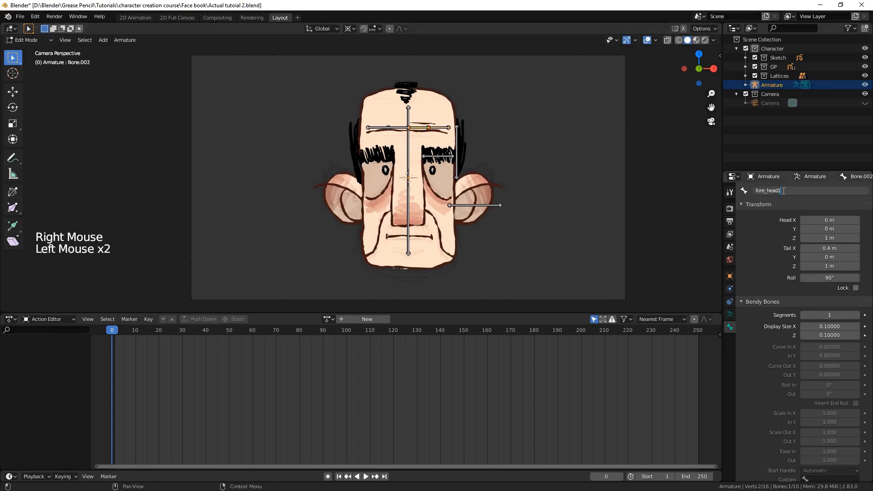
Name the two forehead bones on the negative X side in sequence, ending with fore_head4 for the outermost, and save the file
scroll(436, 143, up, 2)
right_click(414, 107)
click(779, 190)
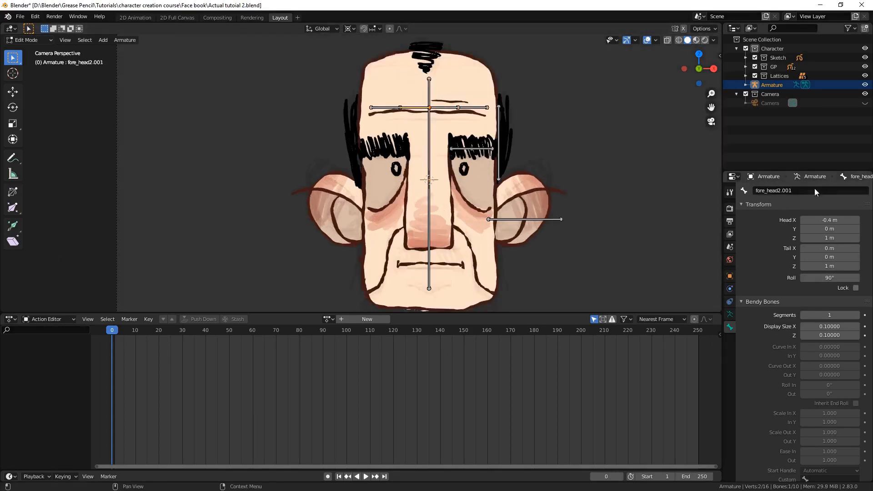
click(780, 193)
right_click(385, 107)
key(ctrl+s)
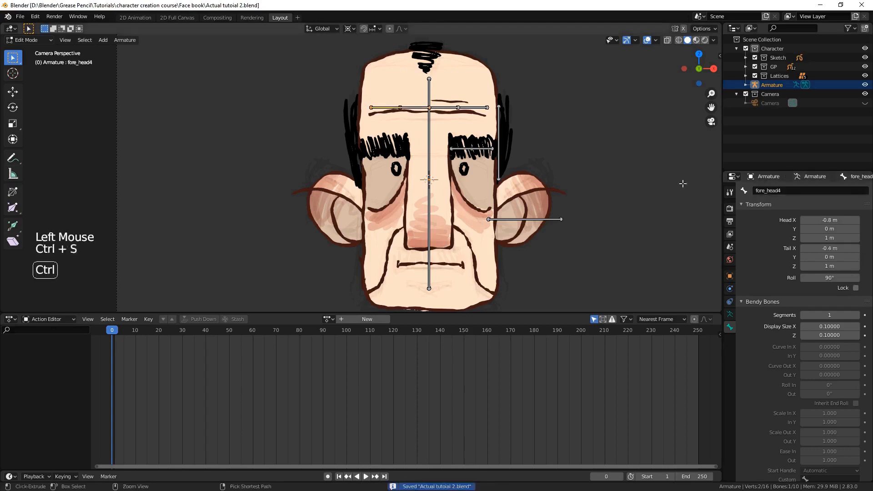
Add a new bone and move it about 1.6 m up along Z to the hair tuft on top of the head
scroll(509, 185, down, 1)
scroll(508, 186, down, 1)
scroll(509, 186, up, 1)
key(shift+a)
key(ctrl+KP_Add)
key(g)
key(z)
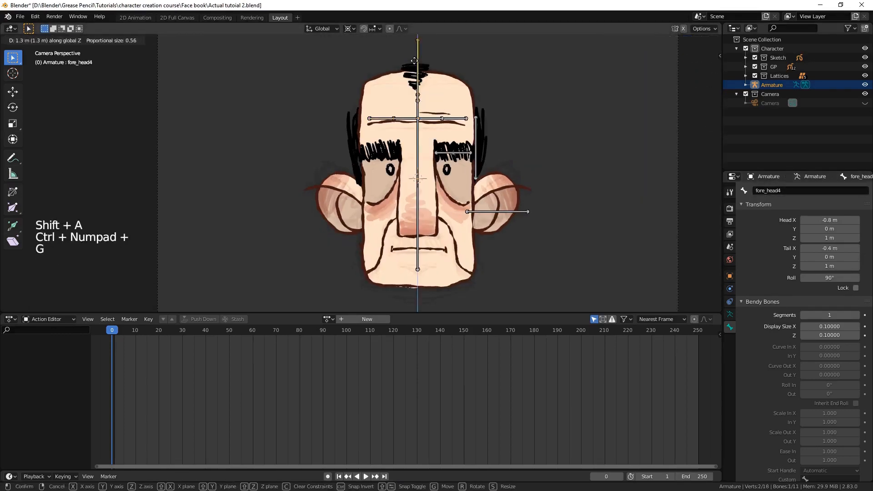
click(417, 25)
shift+middle_drag(417, 24, 419, 65)
Shorten the top-hair bone by lowering its tail along Z to about 1.88 m
right_click(419, 65)
scroll(419, 66, up, 2)
key(g)
key(z)
click(420, 128)
scroll(420, 128, up, 1)
Name the top-hair bone DEF_hairtop_base
right_click(461, 78)
click(826, 193)
text(DE)
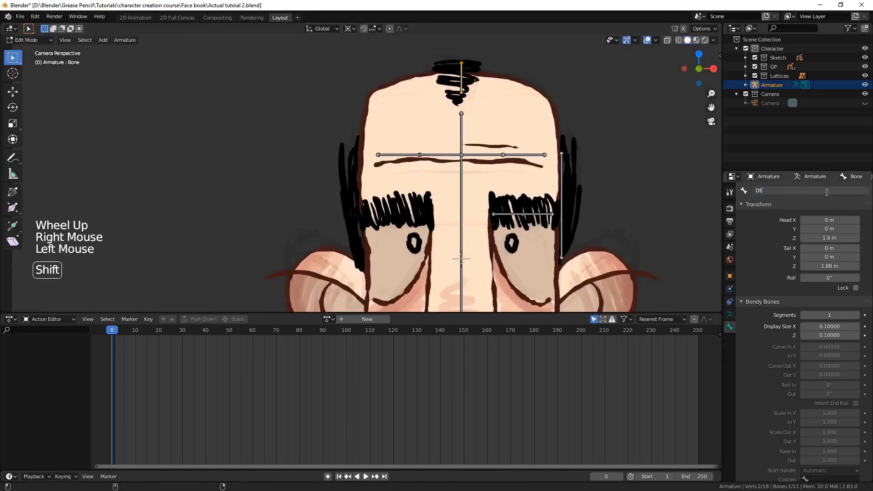
text(F_hairtop_base)
key(Return)
Extrude a horizontal bone about 0.33 m along X from the tail of DEF_hairtop_base
right_click(461, 62)
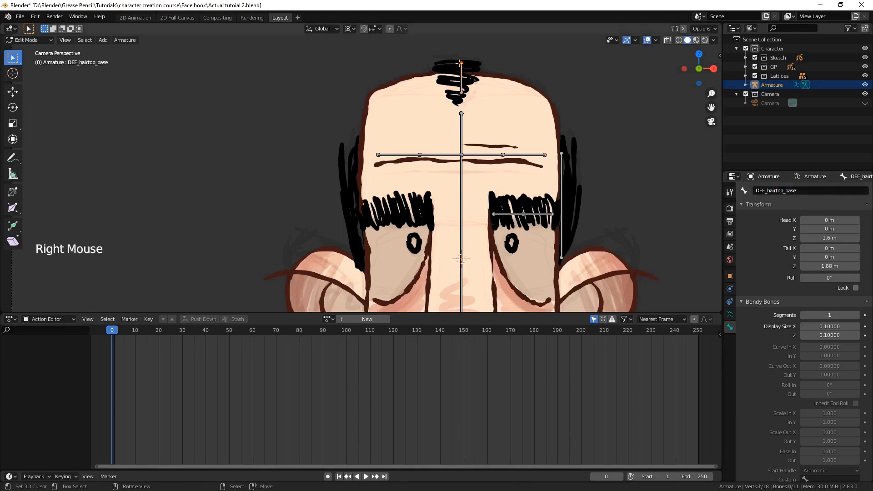
key(e)
click(496, 62)
Name the extruded top-hair bone DEF_hairtop_upper and save the file
click(816, 194)
drag(816, 194, 786, 199)
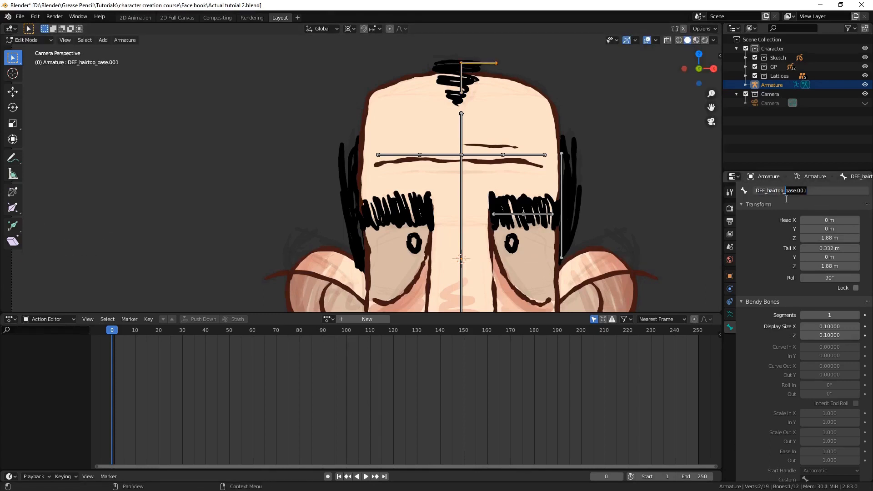
text(upper)
key(Return)
key(ctrl+s)
Duplicate the ear, side-hair and both eyebrow bones in place and mirror the copies along global X
scroll(511, 159, down, 4)
shift+middle_drag(511, 160, 507, 128)
right_click(502, 216)
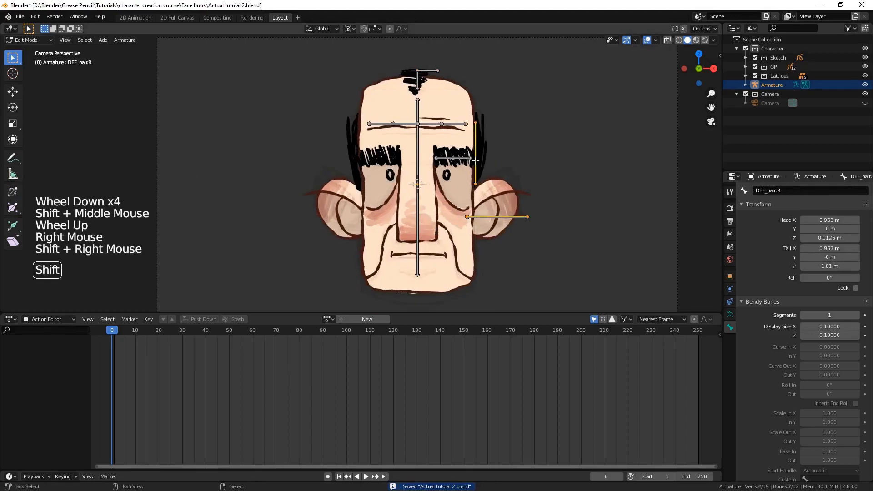
key(shift+d)
right_click(548, 161)
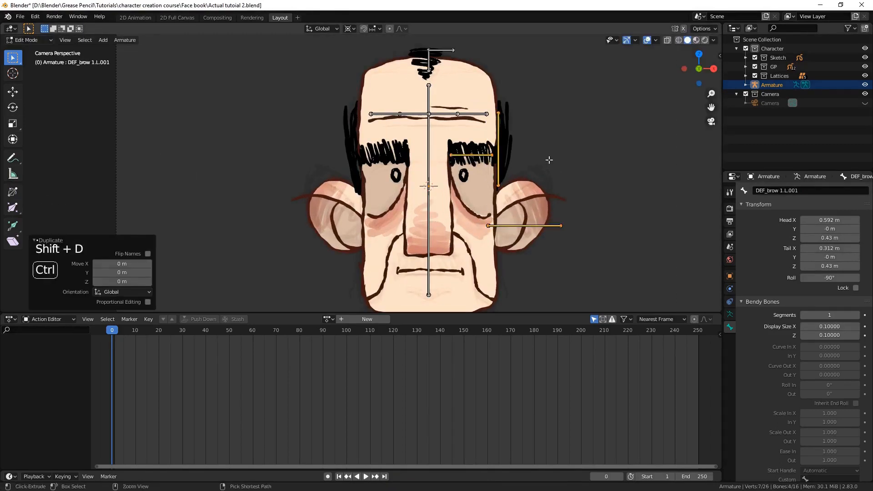
key(ctrl+m)
key(x)
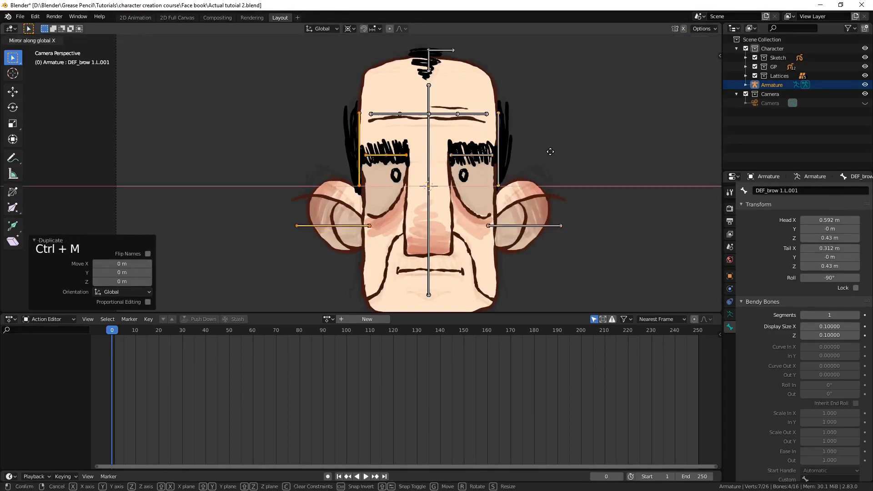
click(550, 151)
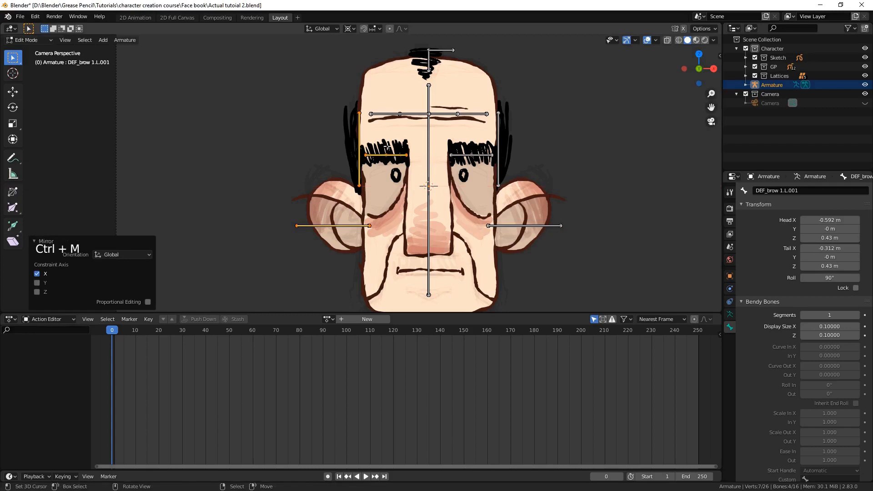
Select the mirrored eyebrow, side-hair and ear bones and run Flip Names on them
right_click(665, 222)
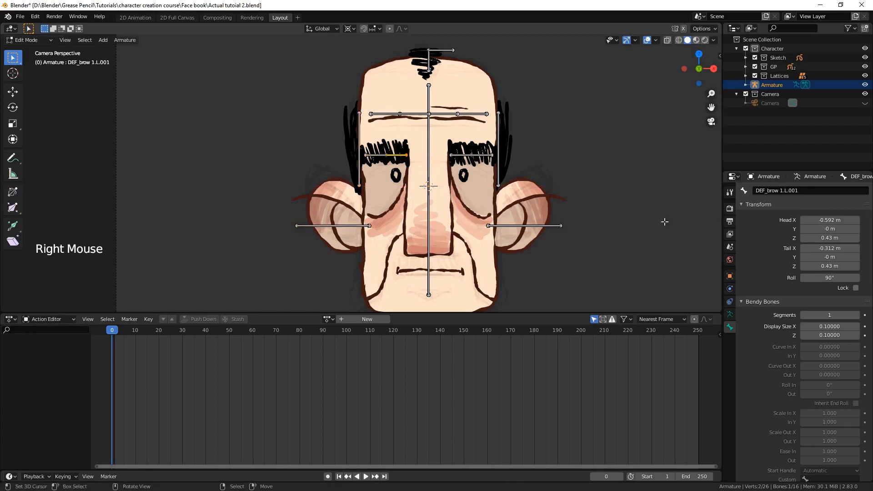
shift+right_click(374, 155)
shift+right_click(359, 146)
shift+right_click(359, 146)
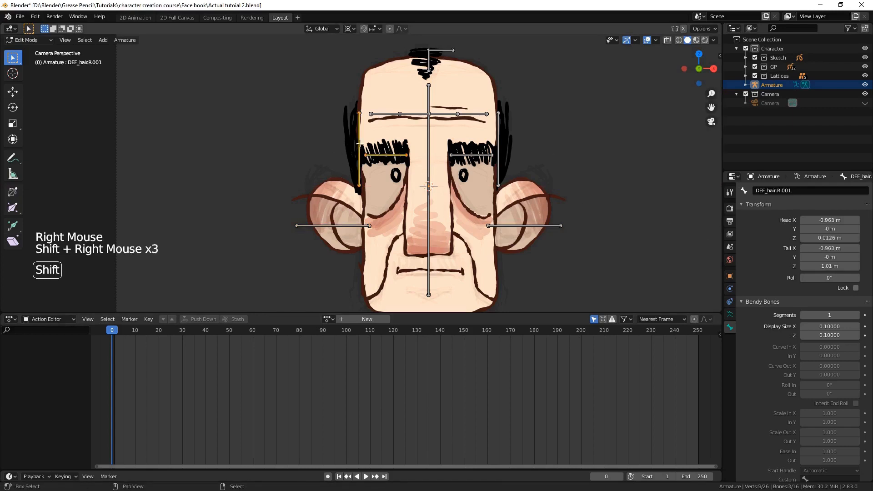
shift+right_click(341, 225)
key(F3)
text(flip)
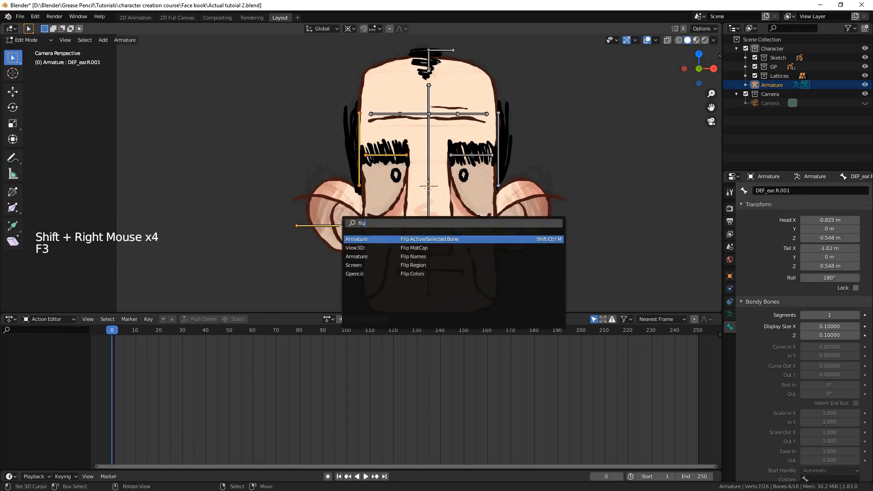
key(Down)
key(Down)
key(Return)
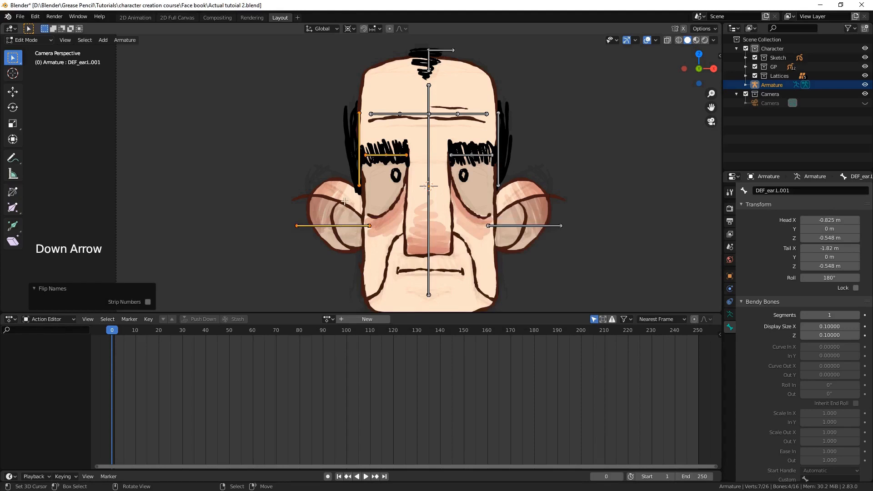
Rename the mirrored outer eyebrow bone DEF_brow 1.L.002
right_click(378, 155)
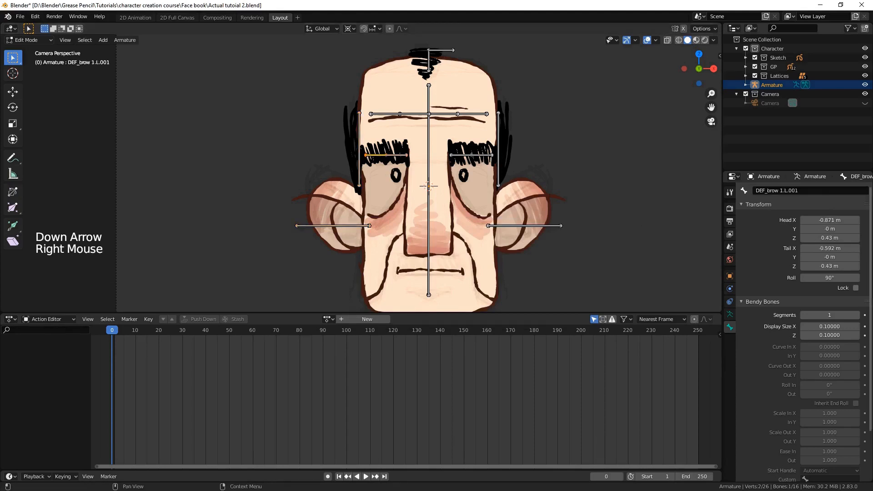
click(800, 194)
key(BackSpace)
key(BackSpace)
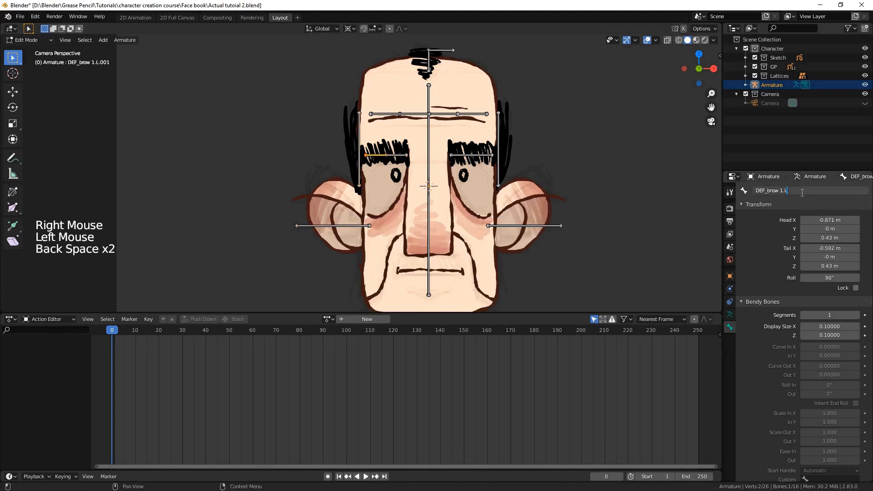
text(02)
key(Return)
click(801, 192)
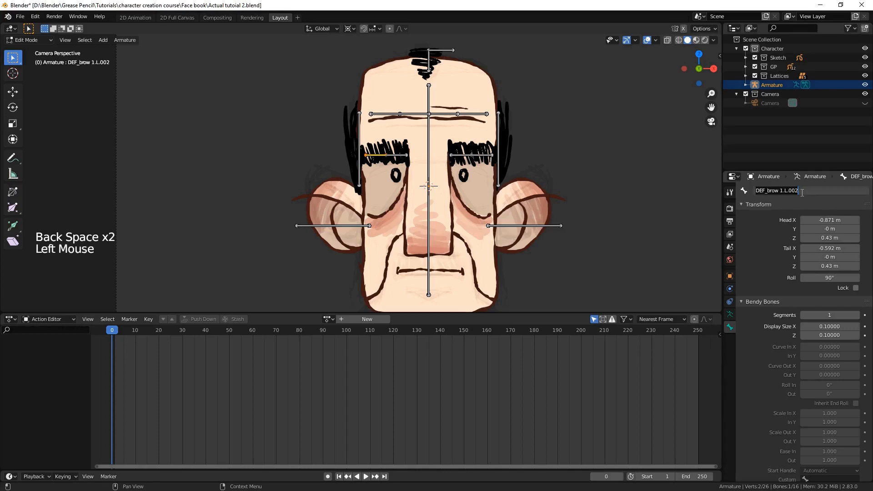
right_click(400, 156)
right_click(400, 155)
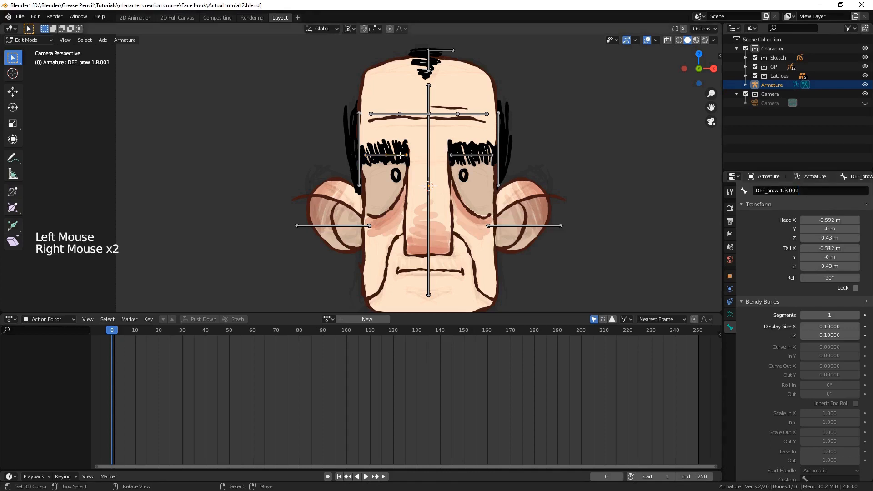
click(817, 190)
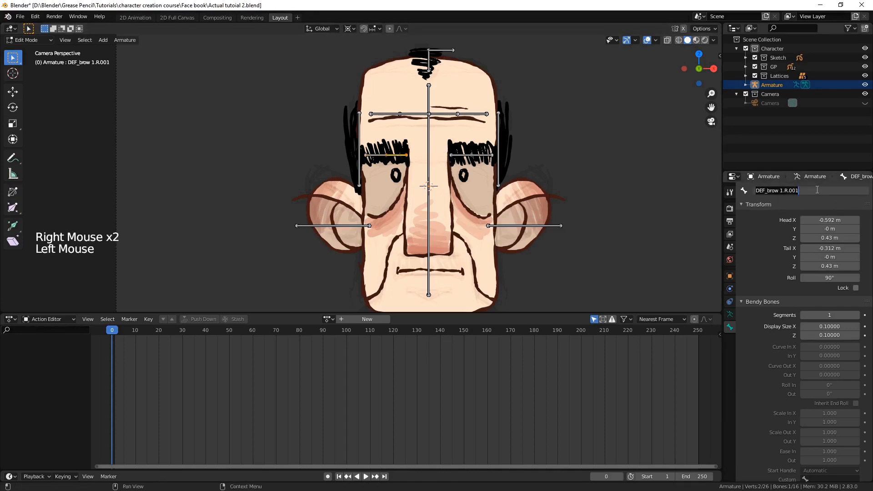
key(ctrl+z)
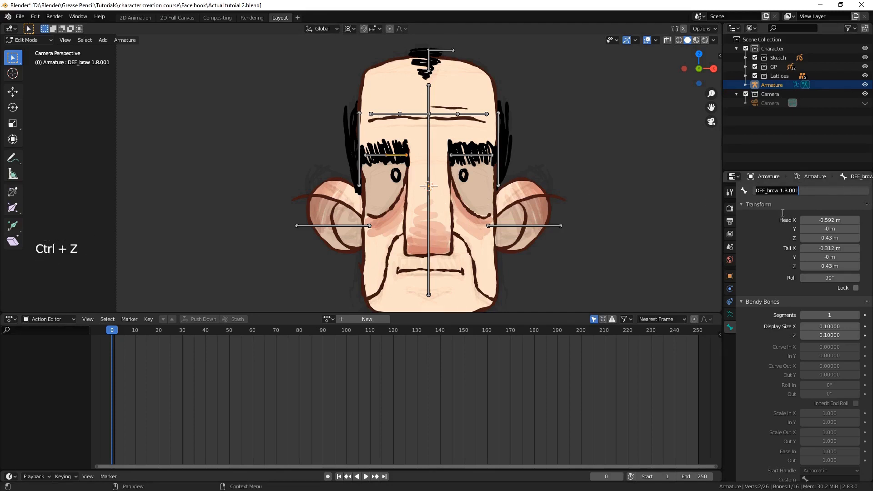
Save the file and switch the armature to Object Mode with nothing selected
scroll(455, 214, down, 1)
key(alt+a)
key(ctrl+s)
key(ctrl+Tab)
key(alt+a)
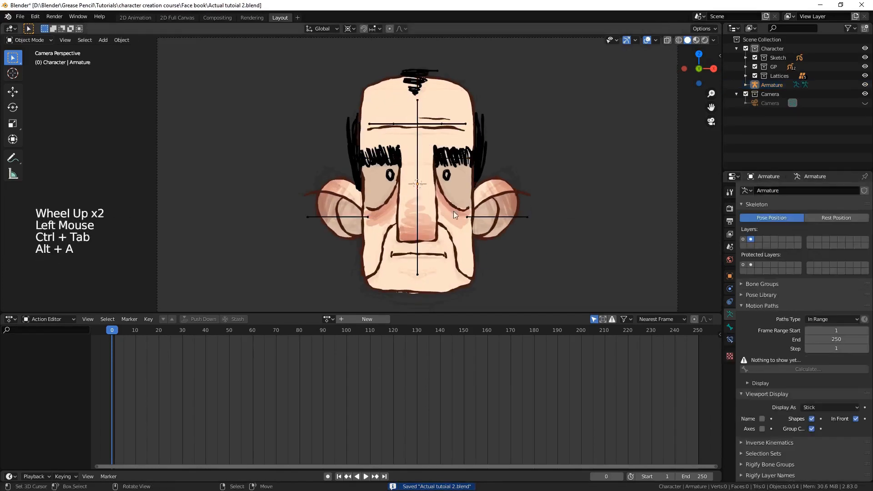
Unhide and select Brow.L Lattice in the Lattices collection, and hide the Sketch collection
click(744, 76)
click(865, 85)
click(787, 85)
scroll(500, 204, up, 4)
middle_drag(500, 205, 544, 248)
key(KP_0)
scroll(543, 248, down, 2)
click(865, 58)
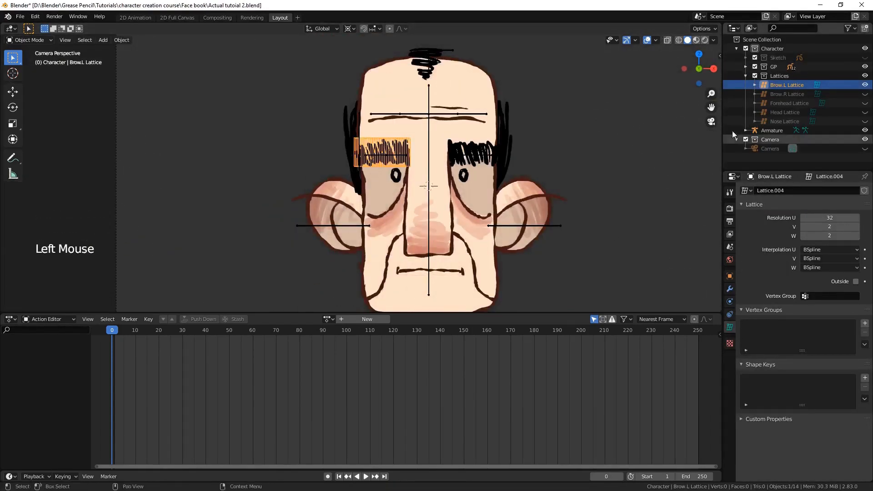
Add an Armature modifier to Brow.L Lattice with Armature as its target object
click(735, 287)
click(729, 289)
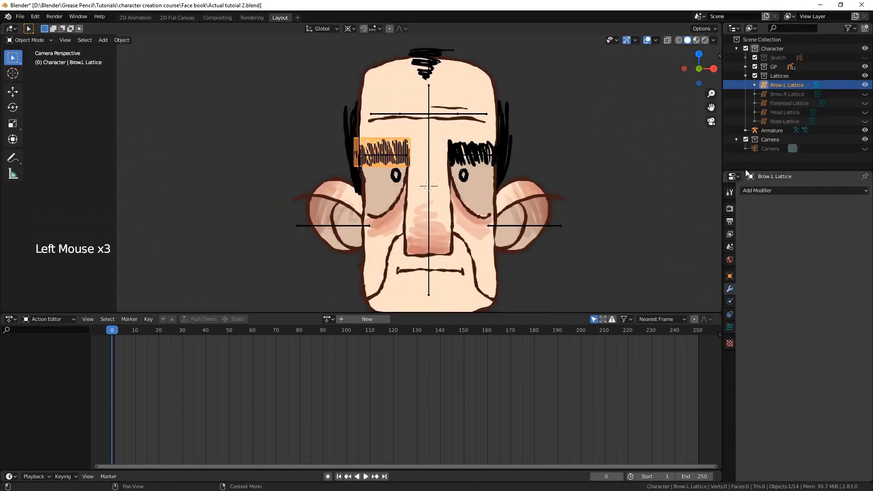
drag(754, 192, 764, 208)
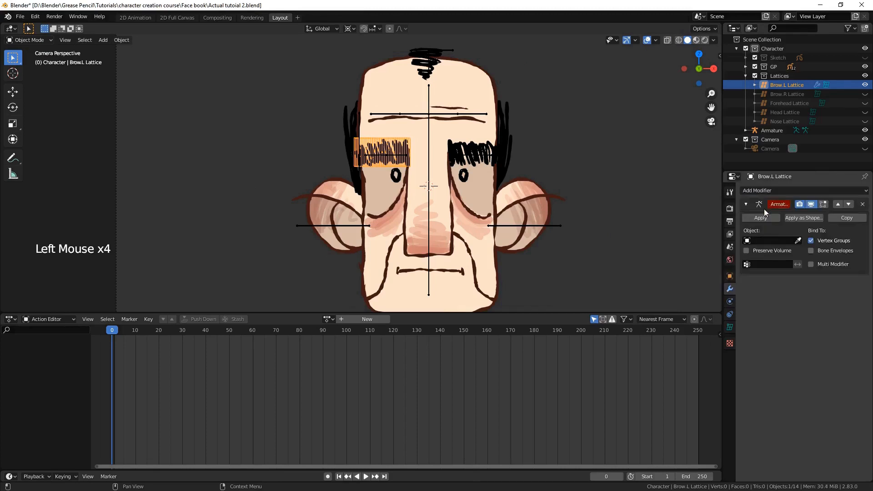
drag(765, 241, 764, 251)
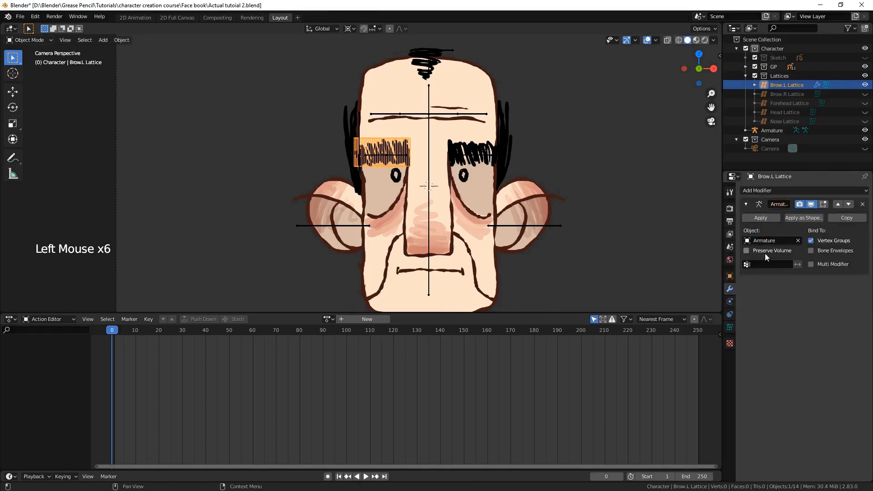
Create two vertex groups named DEF_brow 1.L and DEF_brow 2.L on Brow.L Lattice
click(728, 325)
click(864, 324)
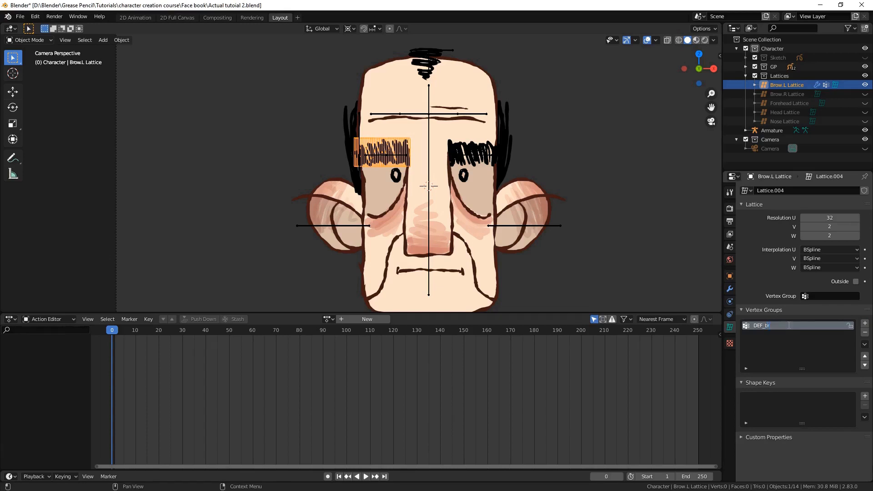
In front view, select the outer half of Brow.L Lattice's points and assign them to DEF_brow 1.L with weight 1.000
scroll(340, 137, up, 5)
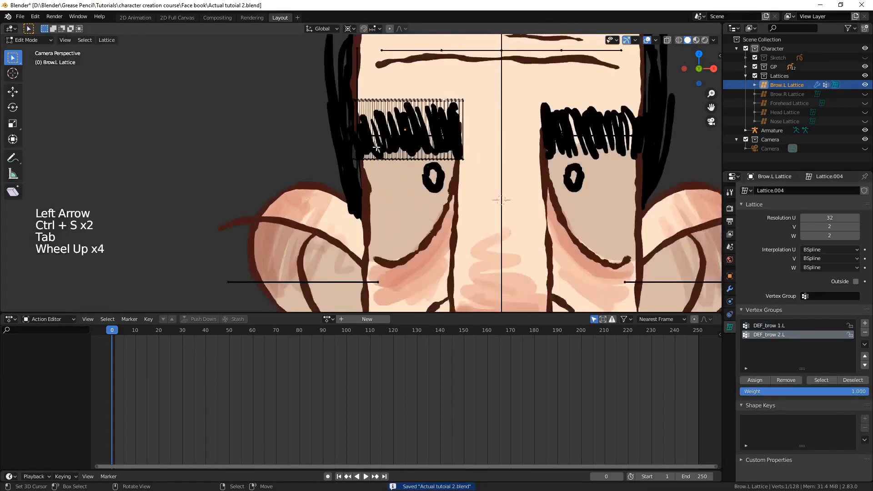
key(alt+a)
key(KP_1)
shift+middle_drag(340, 137, 431, 150)
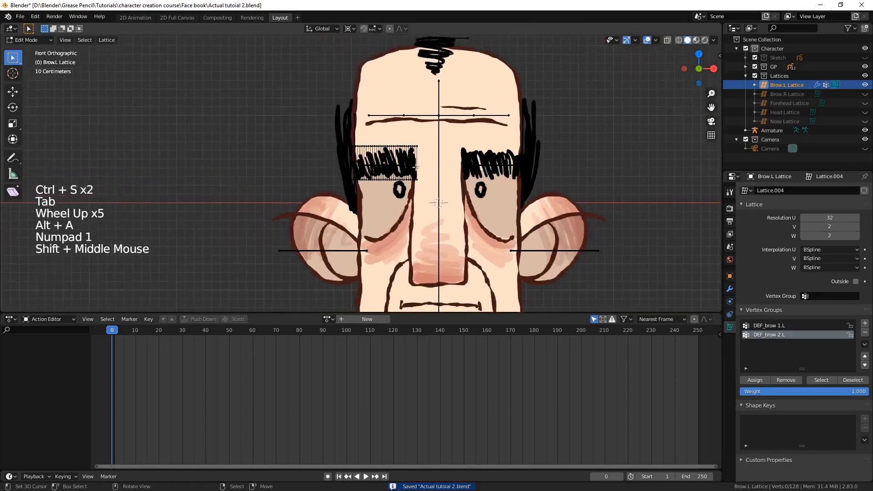
scroll(430, 150, up, 3)
key(b)
drag(287, 217, 401, 109)
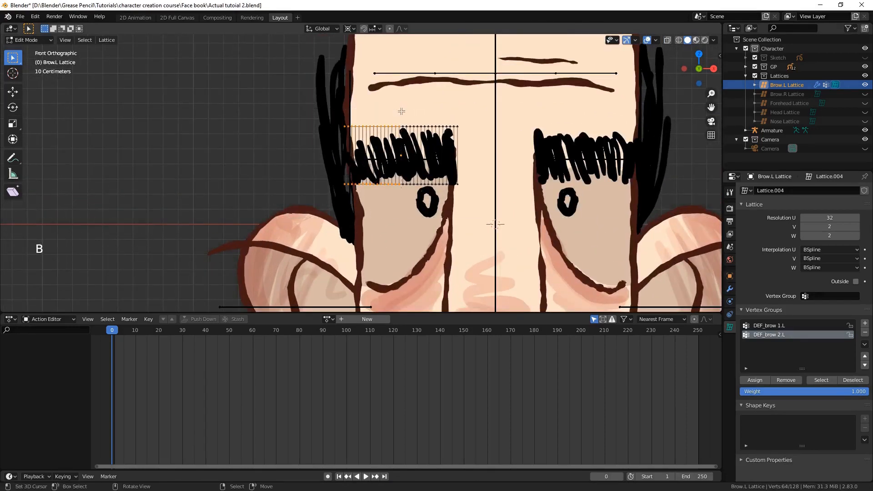
click(763, 325)
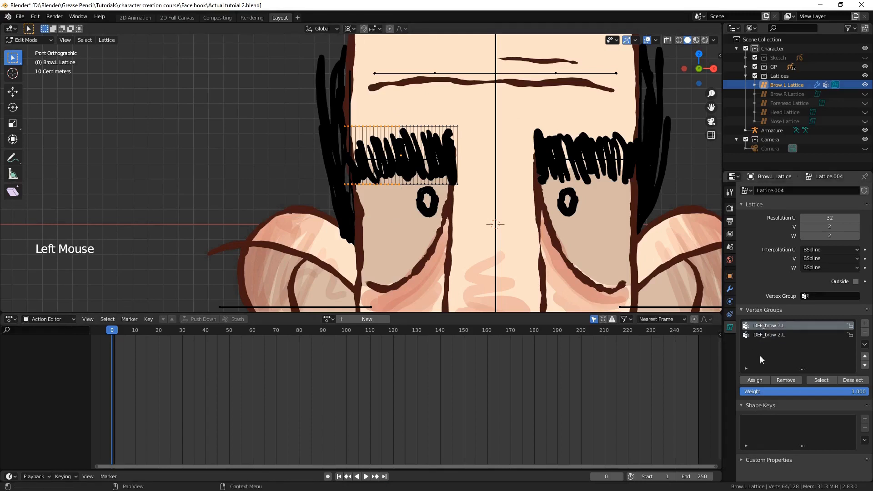
click(757, 380)
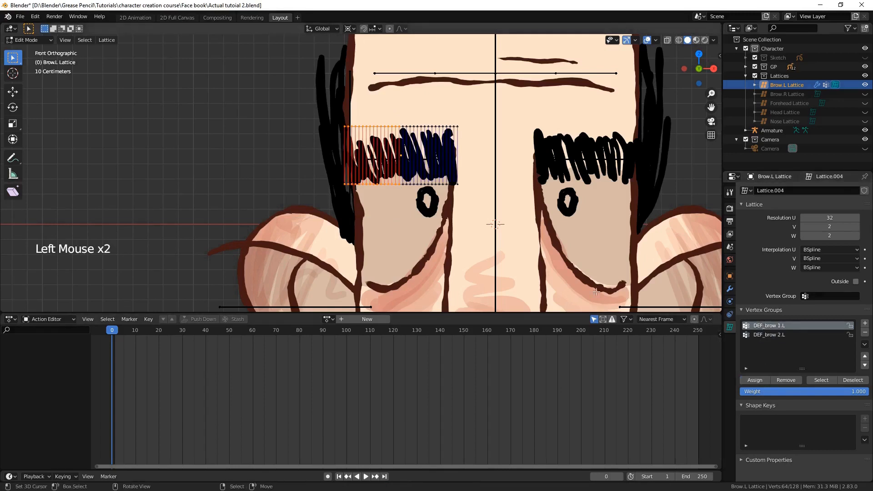
Invert the point selection and assign the inner half of Brow.L Lattice to DEF_brow 2.L with weight 1.000
click(767, 334)
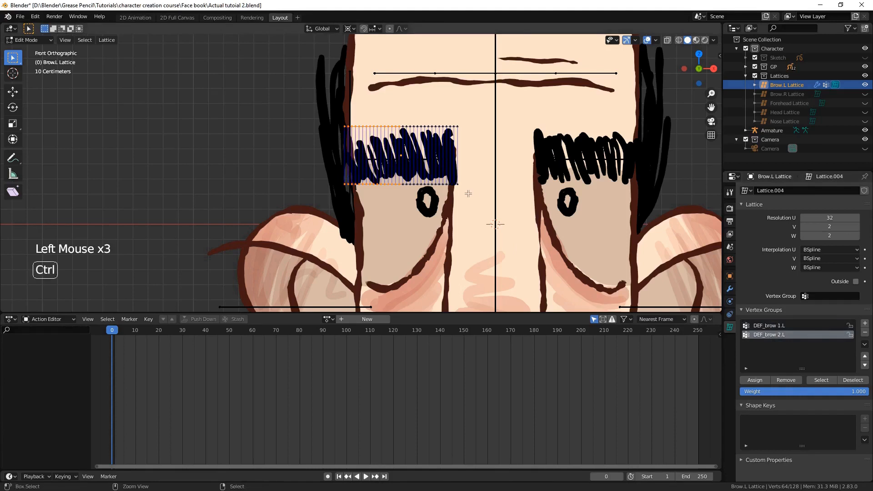
key(ctrl+i)
click(756, 380)
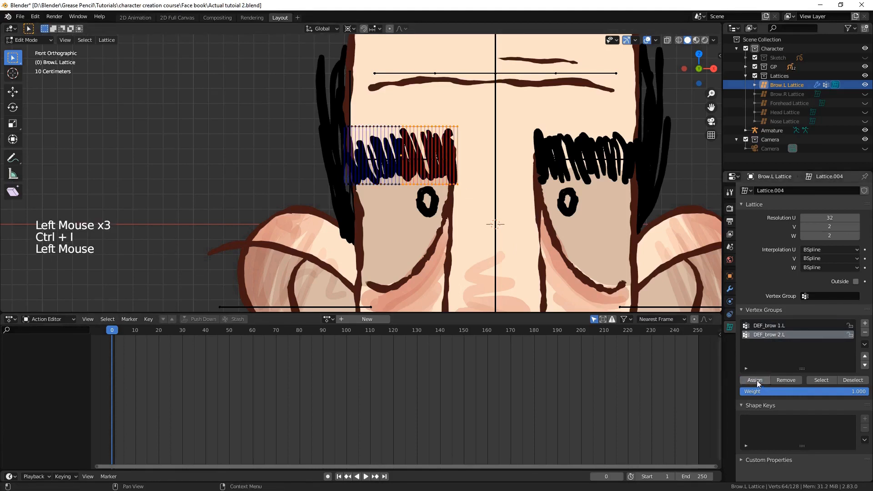
Test-rotate DEF_brow 2.L in Pose Mode, switching the transform pivot away from the 3D Cursor so the bone turns about itself
key(ctrl+Tab)
right_click(422, 160)
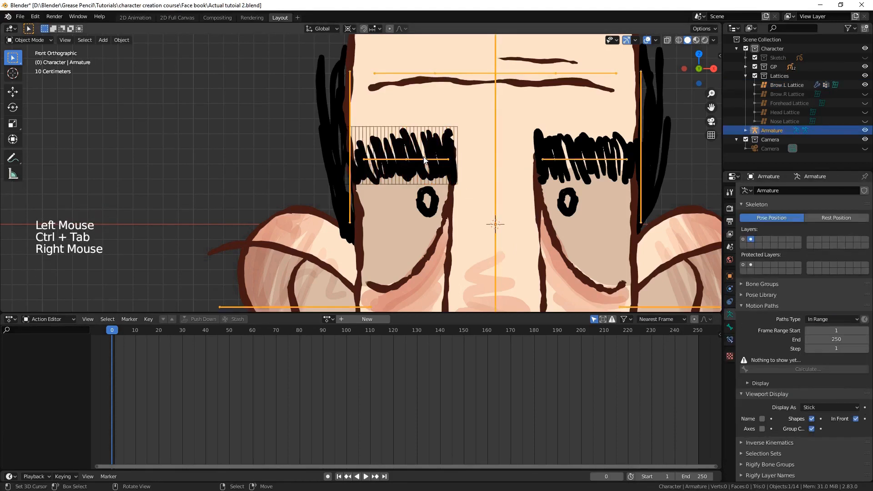
key(ctrl+Tab)
right_click(429, 161)
key(r)
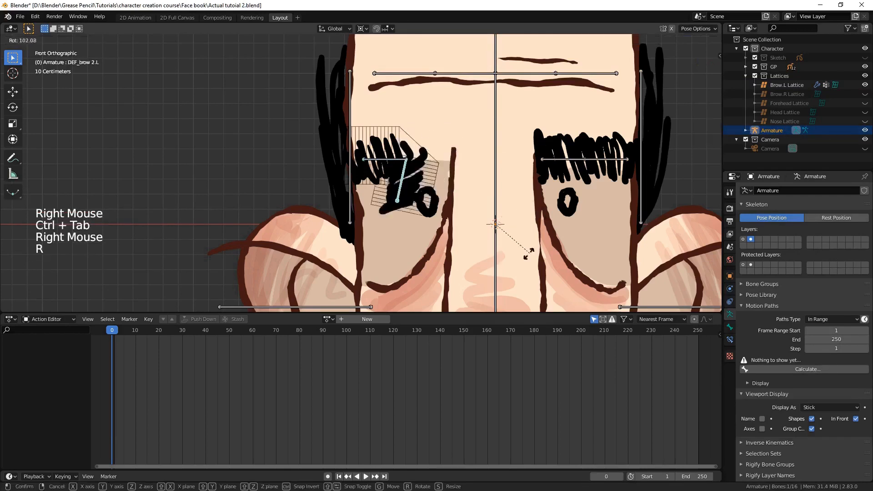
right_click(406, 174)
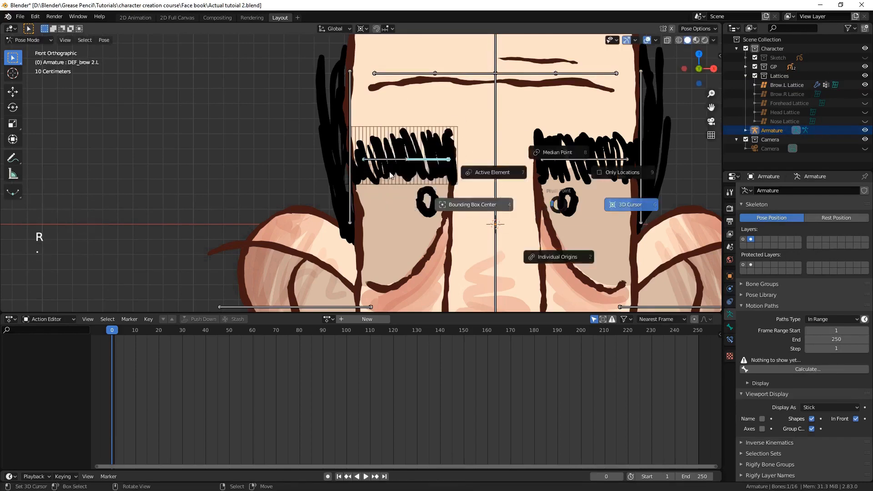
key(r)
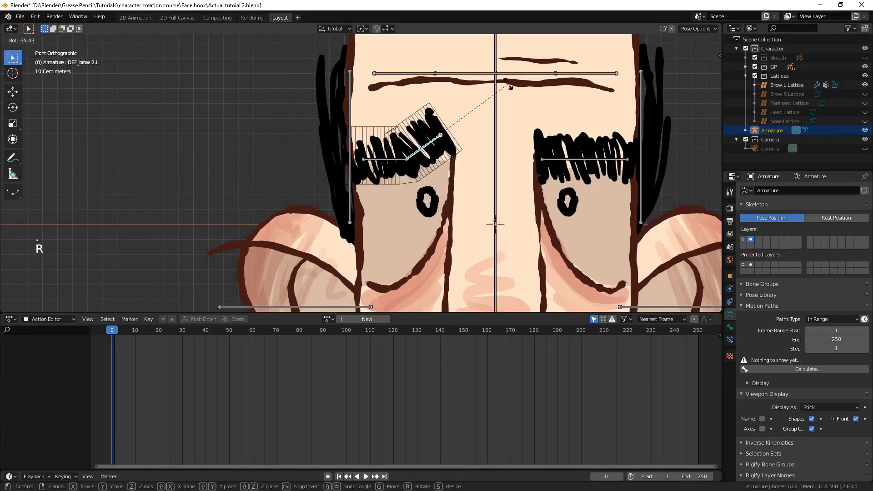
right_click(511, 230)
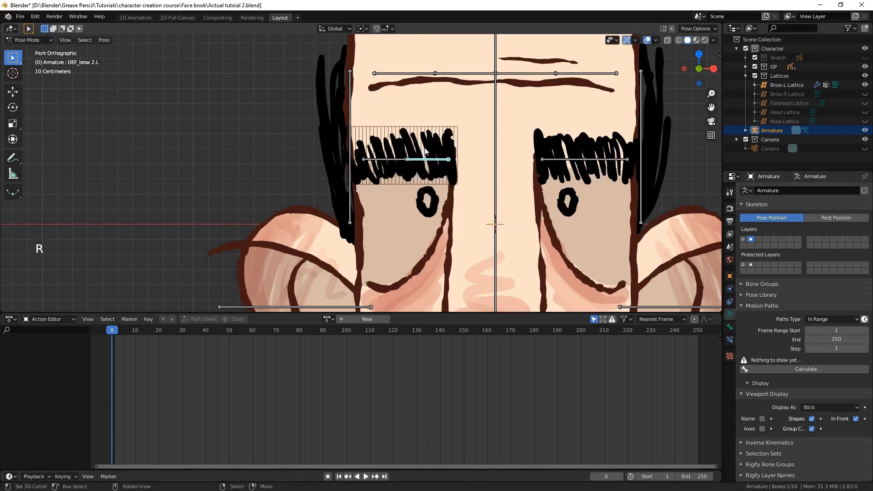
Set Brow.L Lattice's U, V and W interpolation to Linear and save the file
key(ctrl+Tab)
right_click(425, 151)
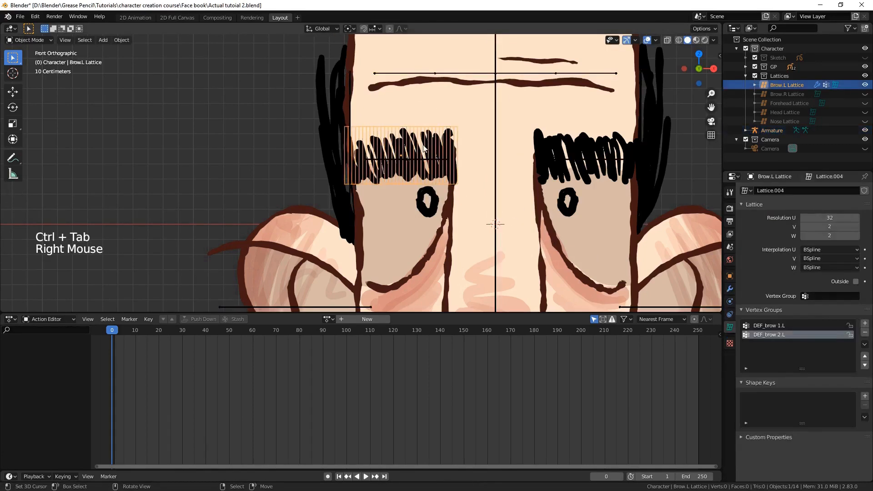
click(824, 250)
click(817, 258)
click(818, 259)
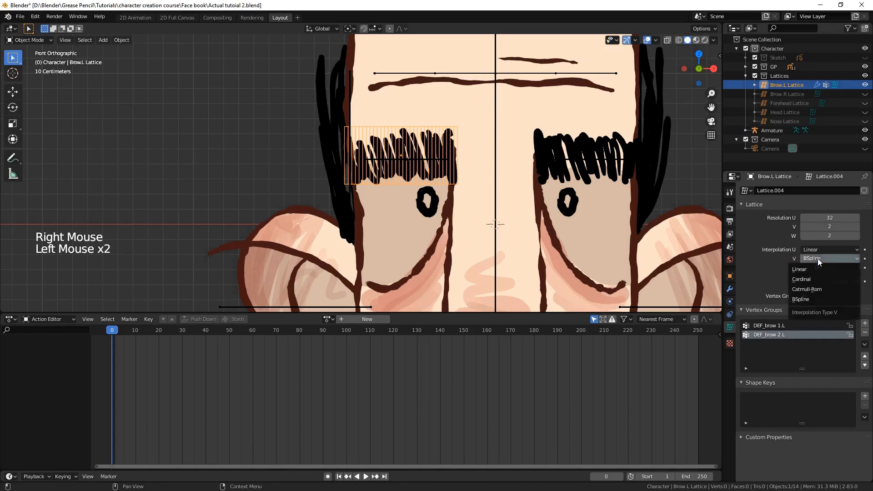
click(814, 268)
click(815, 268)
click(811, 277)
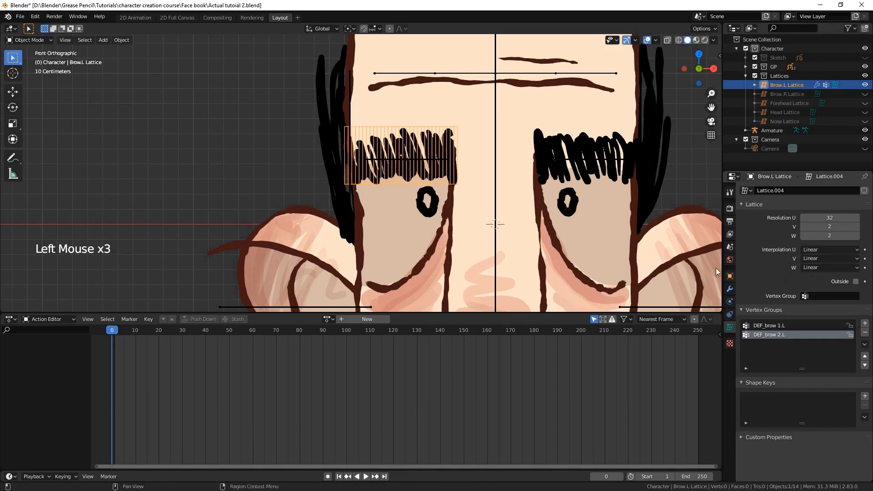
key(ctrl+s)
Put the armature in Pose Mode and rotate DEF_brow 2.L to check how the linear lattice deforms
right_click(415, 160)
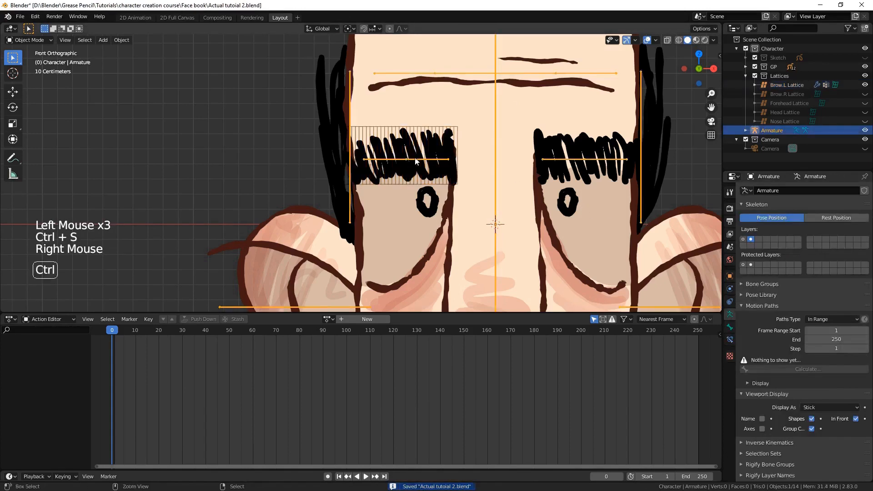
key(ctrl+Tab)
right_click(422, 160)
key(r)
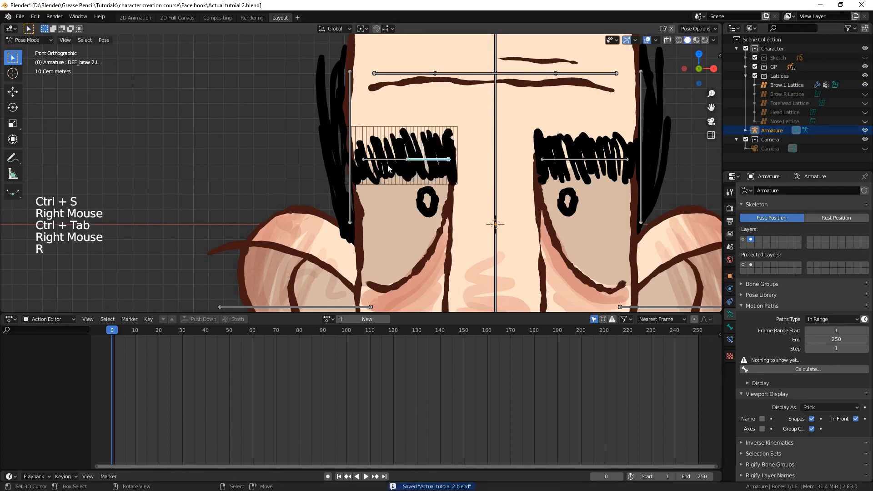
Select all four eyebrow bones and set their Bendy Bones segments to 16 together
shift+right_click(389, 166)
shift+right_click(574, 156)
shift+right_click(610, 163)
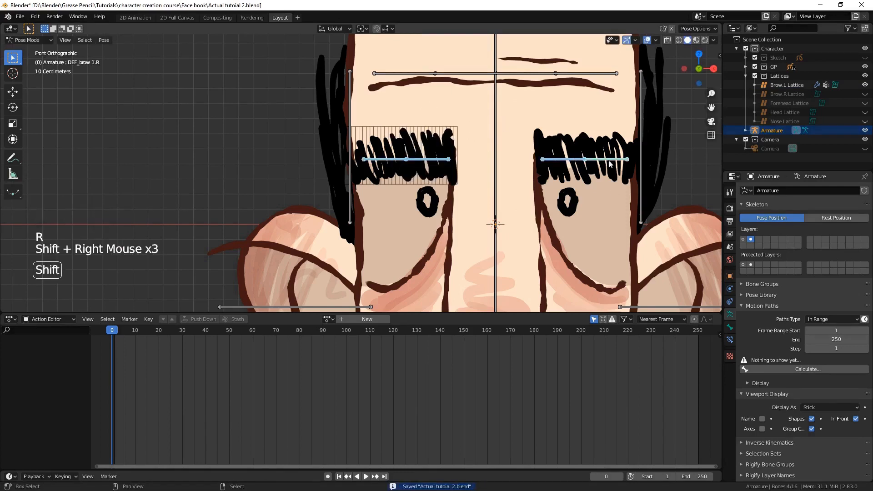
double_click(729, 327)
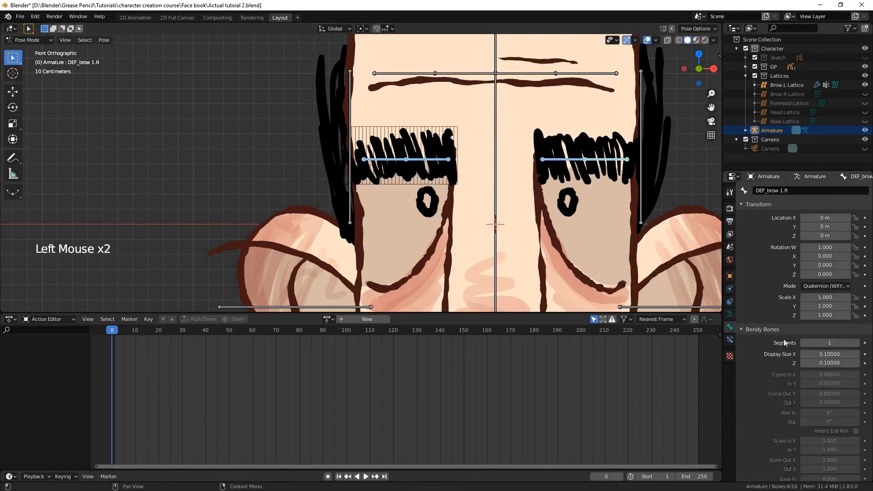
alt+click(820, 344)
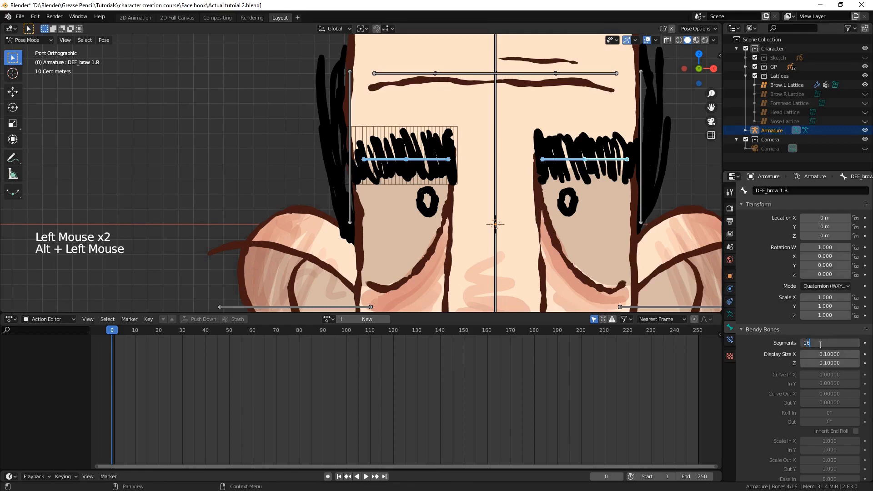
key(Return)
Test-rotate DEF_brow 2.L alone to check the brow's bendy deformation, cancel the rotation and save the file
right_click(462, 161)
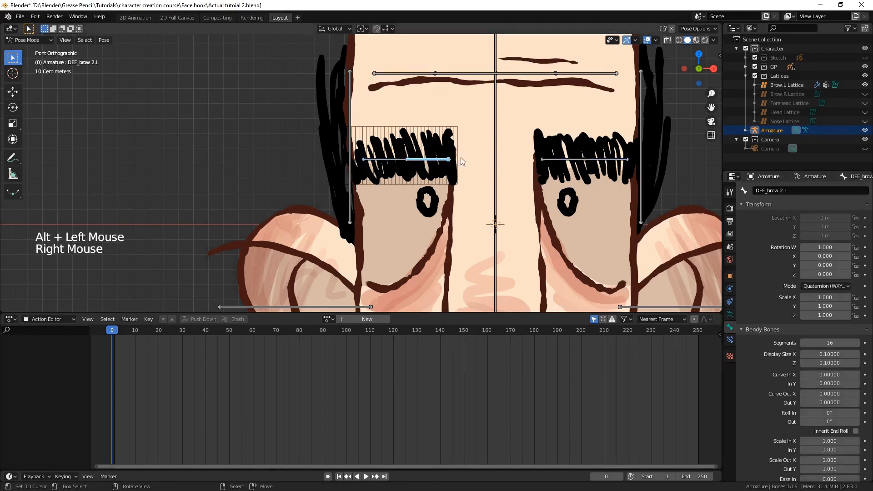
key(r)
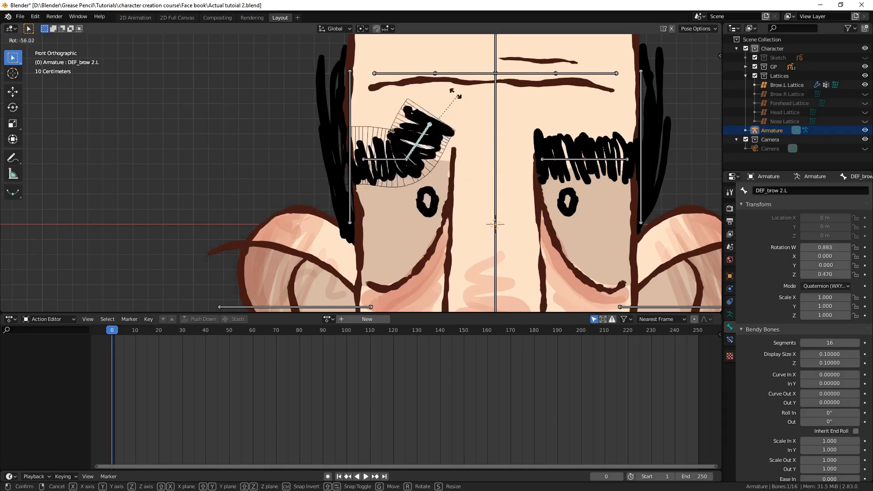
right_click(451, 198)
key(ctrl+s)
Select all four eyebrow bones and review their Bendy Bones settings
shift+right_click(391, 161)
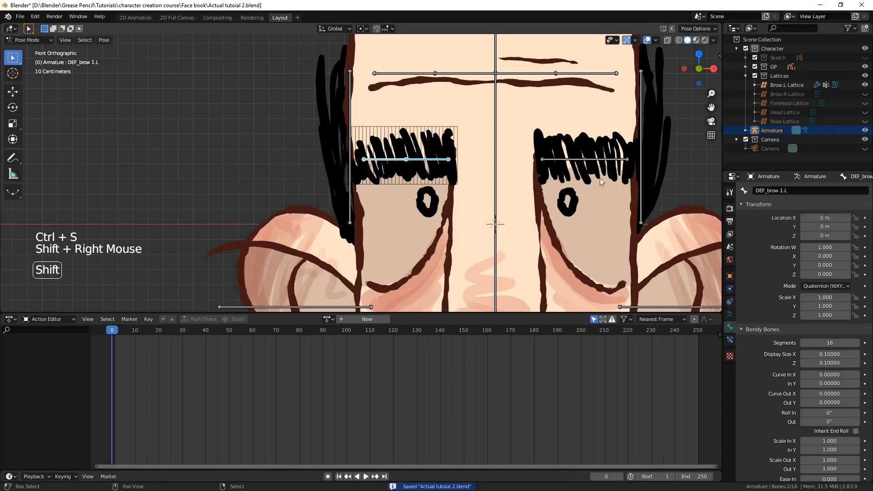
shift+right_click(578, 158)
shift+right_click(598, 165)
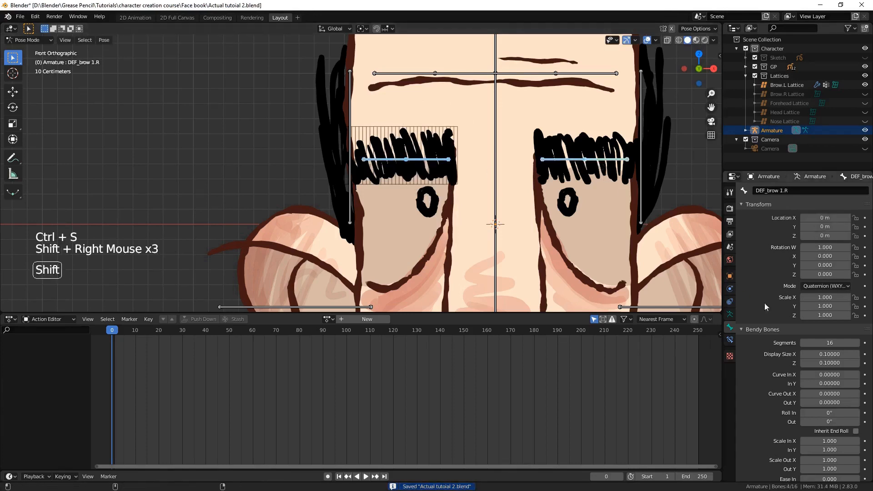
scroll(762, 310, down, 3)
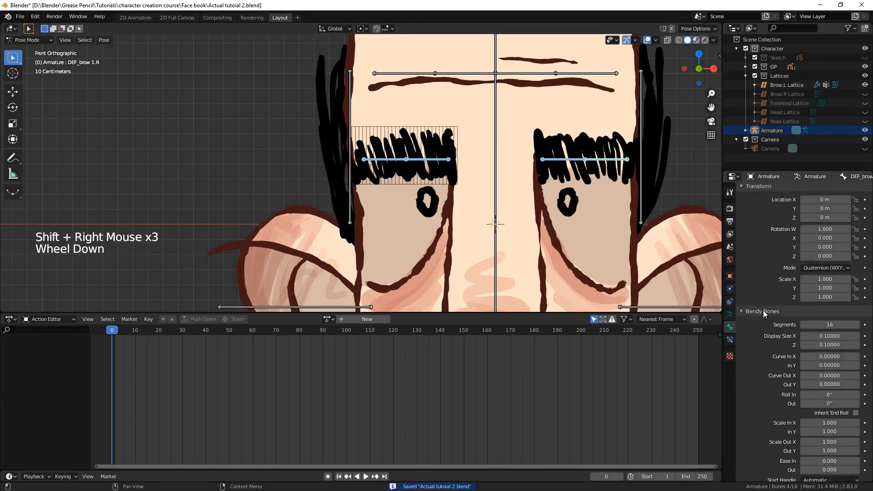
Hide Brow.L Lattice, unhide Brow.R Lattice, and give it an Armature modifier with Armature as its target object
scroll(763, 309, up, 8)
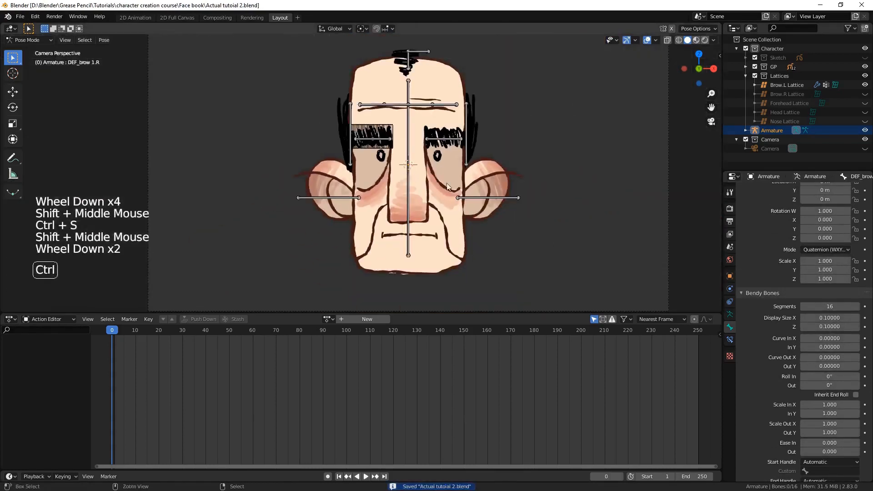
click(462, 129)
right_click(461, 129)
click(730, 288)
click(774, 241)
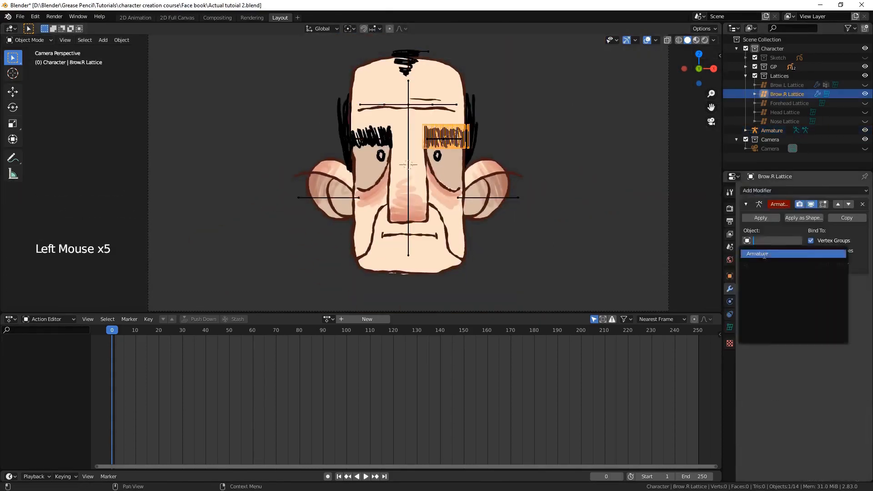
click(767, 254)
Create vertex groups DEF_brow 1.R and DEF_brow 2.R on Brow.R Lattice and save the file
click(729, 326)
click(865, 323)
key(ctrl+s)
Switch the armature to Pose Mode and test-rotate the inner eyebrow bone DEF_brow 2.R
key(ctrl+Tab)
right_click(431, 105)
key(ctrl+Tab)
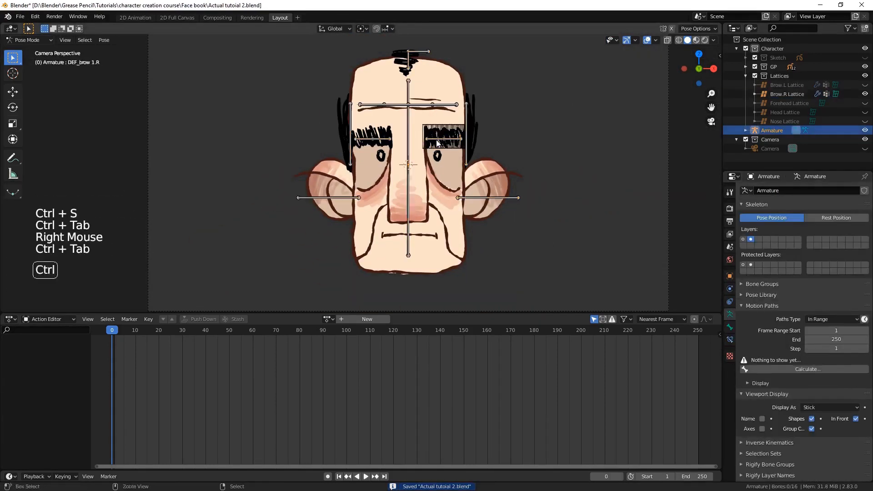
right_click(443, 139)
key(r)
scroll(425, 179, up, 2)
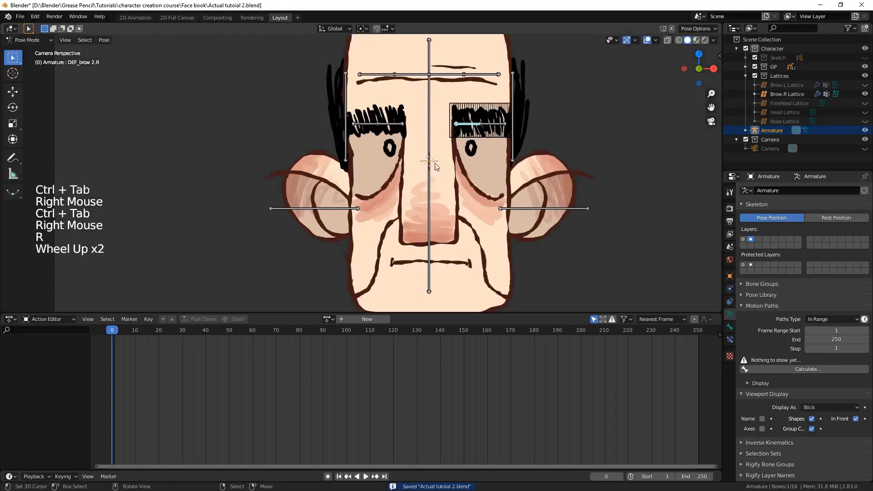
Assign Brow.R Lattice's inner points to DEF_brow 2.R and its remaining outer points to DEF_brow 1.R with weight 1.000
click(729, 326)
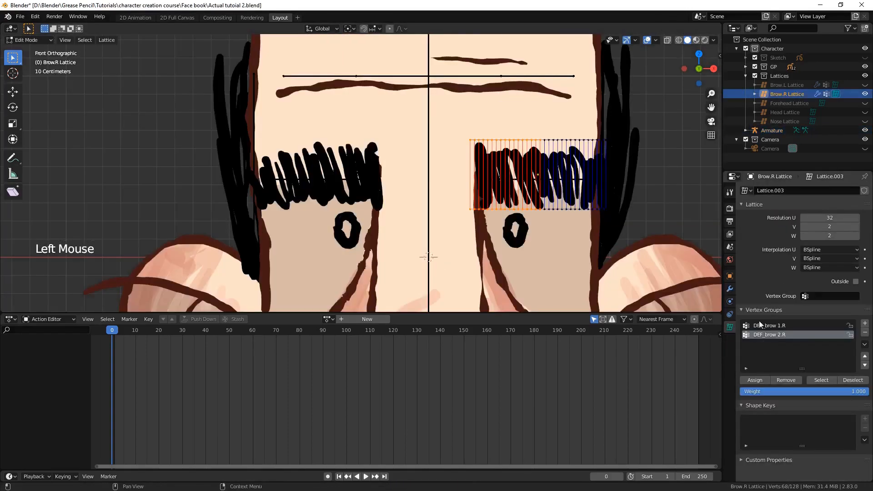
click(761, 324)
key(ctrl+i)
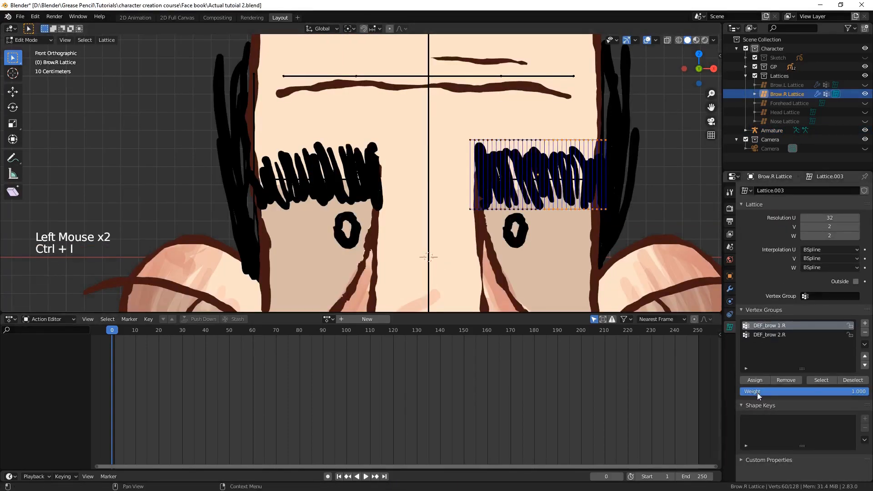
click(752, 381)
Return the armature to Pose Mode and test-rotate DEF_brow 2.R to check how Brow.R Lattice deforms, cancelling the rotation
key(ctrl+Tab)
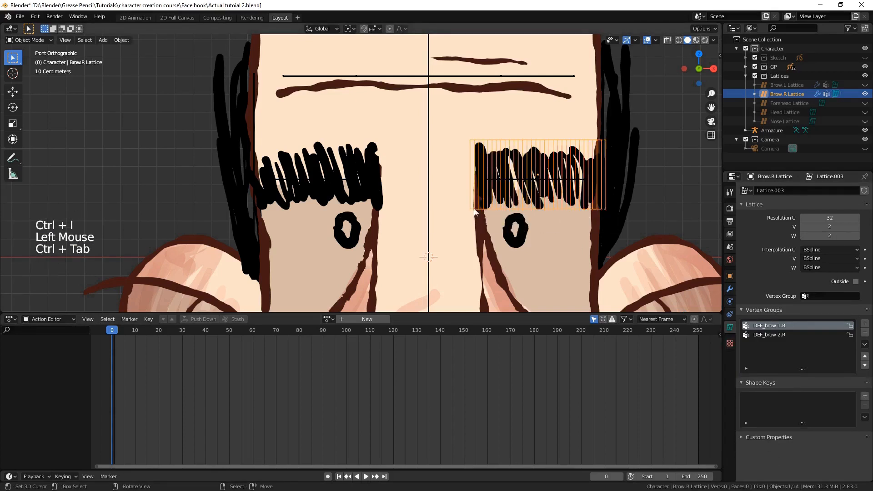
key(KP_0)
right_click(471, 125)
scroll(475, 114, up, 2)
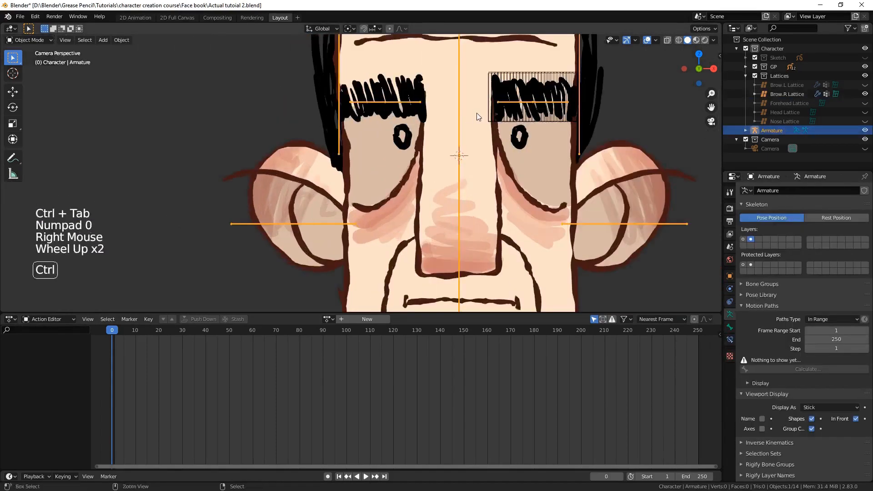
key(ctrl+Tab)
key(r)
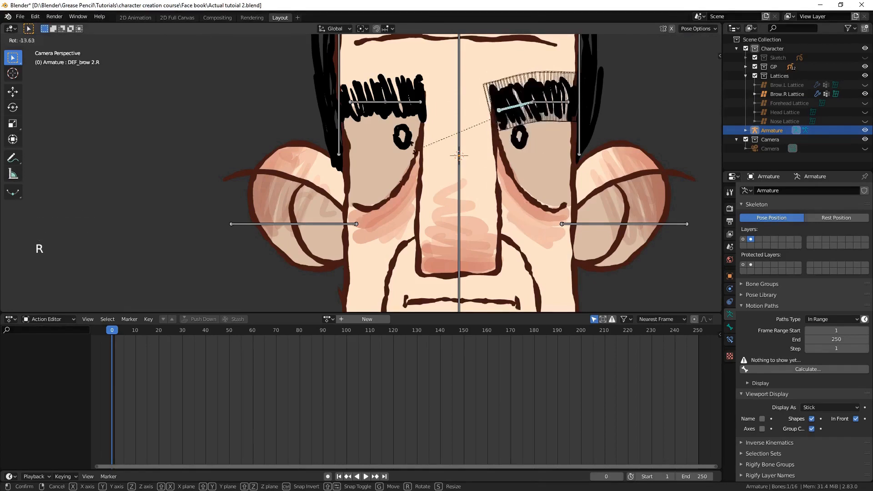
key(Escape)
Show Forehead Lattice in place of Brow.R Lattice and set Bendy Bones Segments to 16 on all four forehead bones
scroll(481, 91, down, 2)
right_click(482, 90)
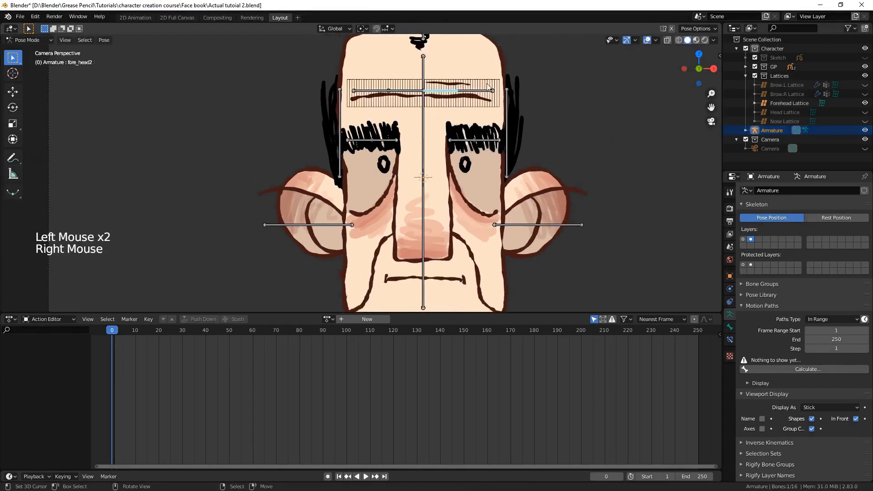
shift+right_click(483, 89)
shift+right_click(375, 90)
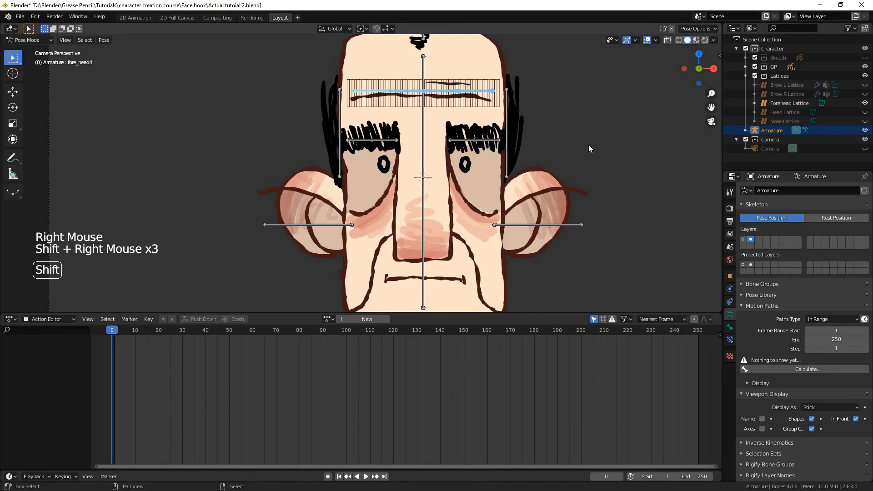
click(730, 327)
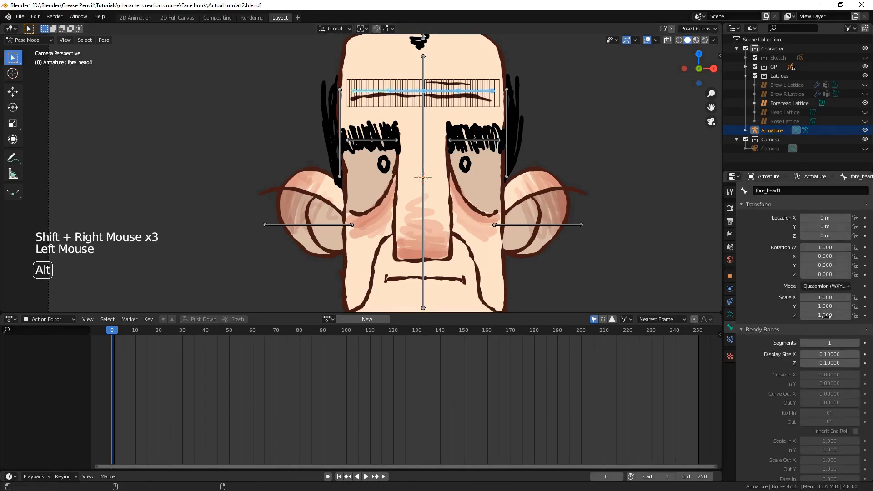
alt+click(822, 343)
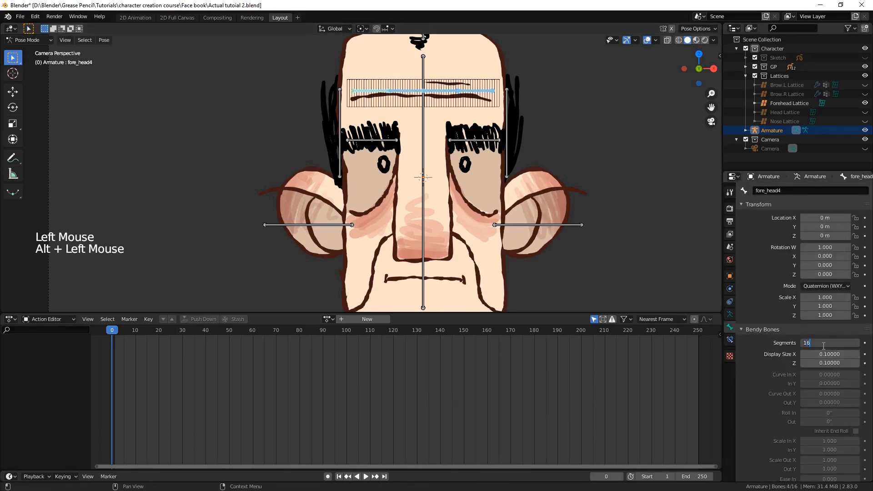
key(Return)
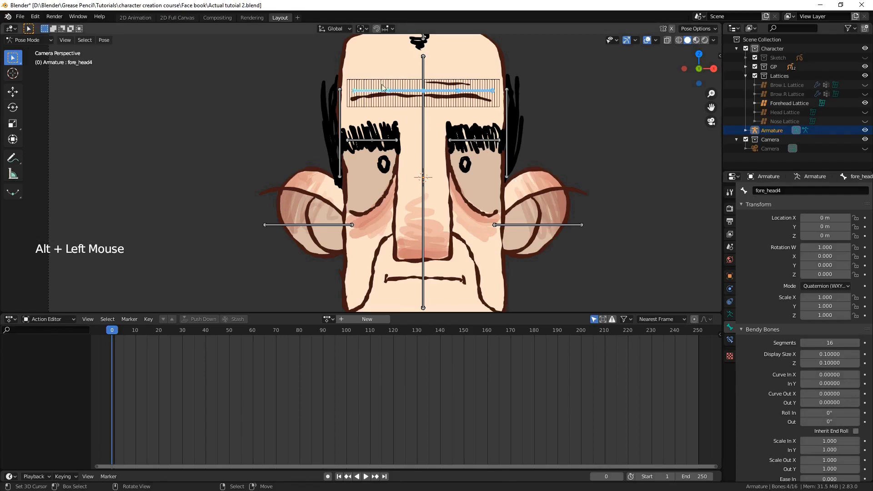
Add the DEF_ prefix to the names of the bones fore_head1 to fore_head4 and save the file
shift+middle_drag(382, 88, 375, 115)
right_click(475, 124)
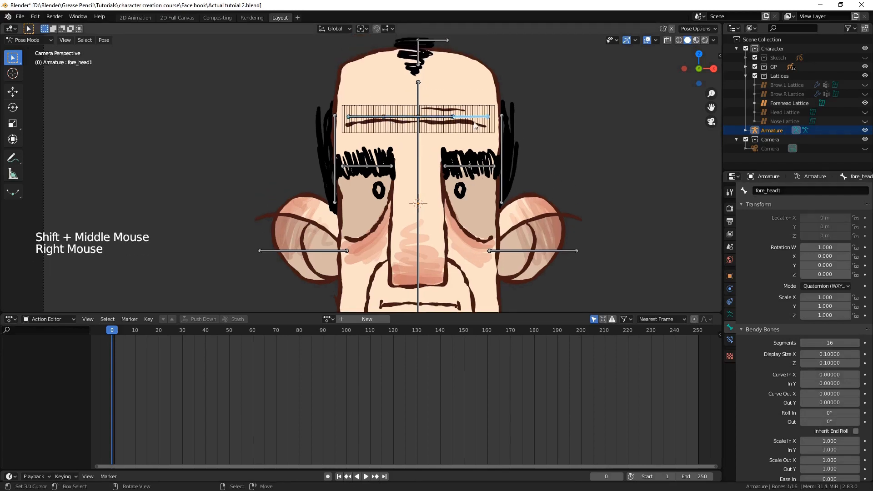
right_click(370, 117)
key(ctrl+s)
Give Forehead Lattice an Armature modifier and create vertex groups DEF_fore_head1, DEF_fore_head2, DEF_fore_head3 and DEF_fore_head4 on it
scroll(379, 146, down, 2)
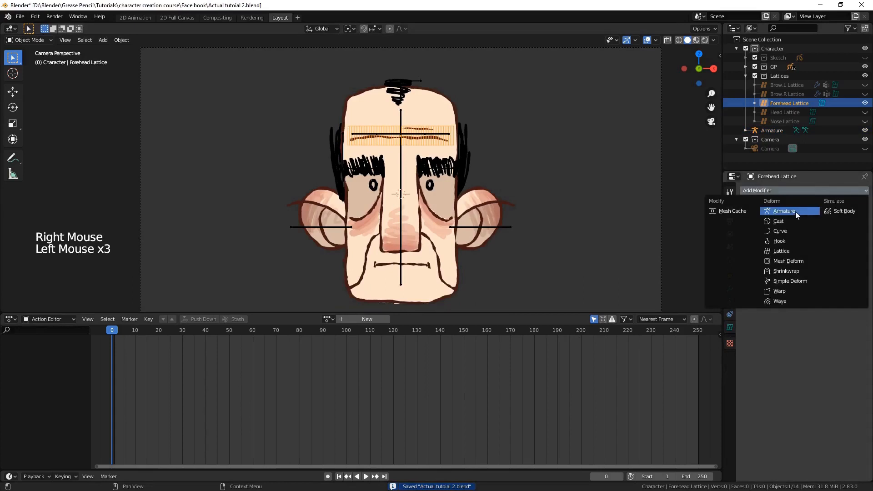
click(794, 213)
click(730, 327)
click(864, 323)
double_click(810, 334)
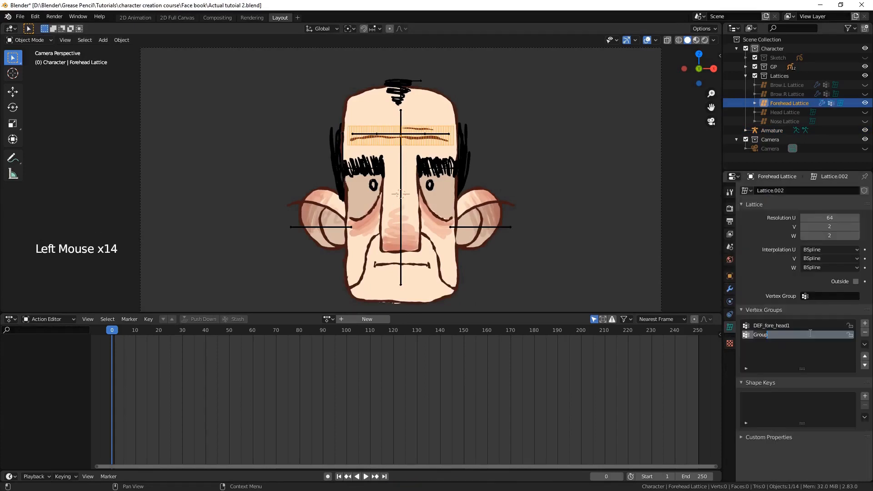
Assign Forehead Lattice's points, section by section along each bone, to the matching DEF_fore_head vertex groups with weight 1.000
key(b)
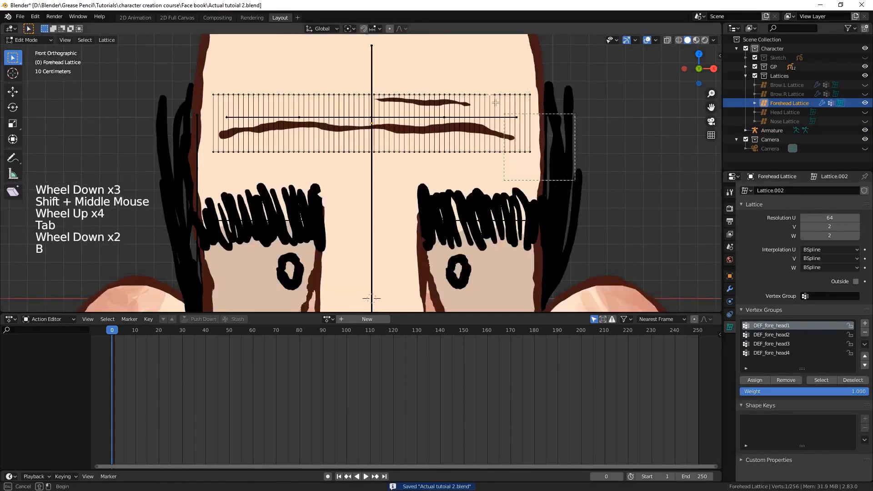
drag(534, 88, 447, 154)
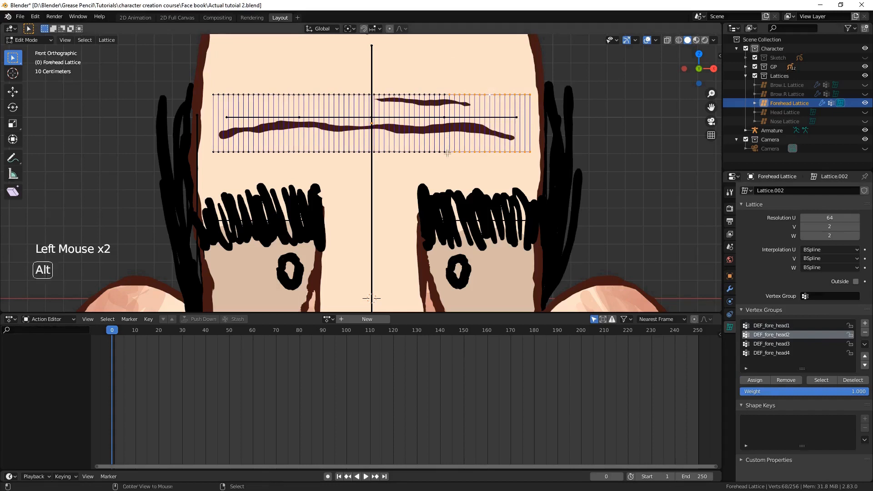
key(alt+a)
key(b)
drag(372, 59, 447, 152)
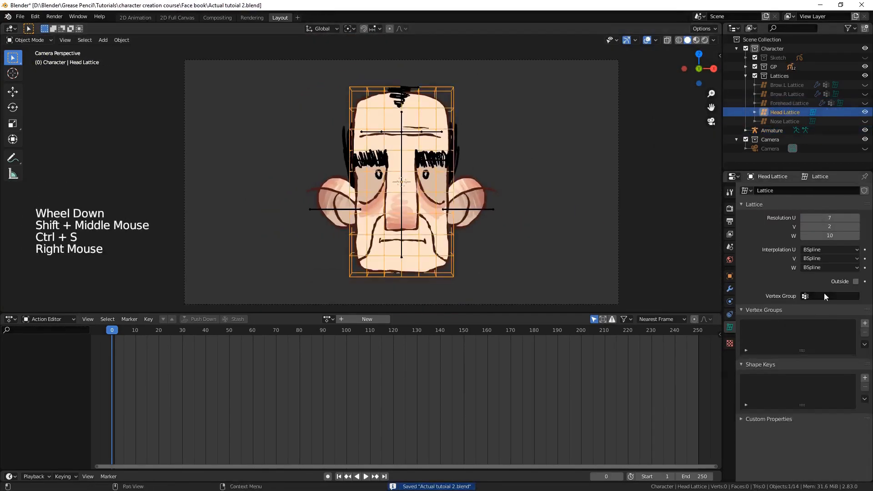
Give Head Lattice an Armature modifier and a vertex group named DEF_head
click(730, 289)
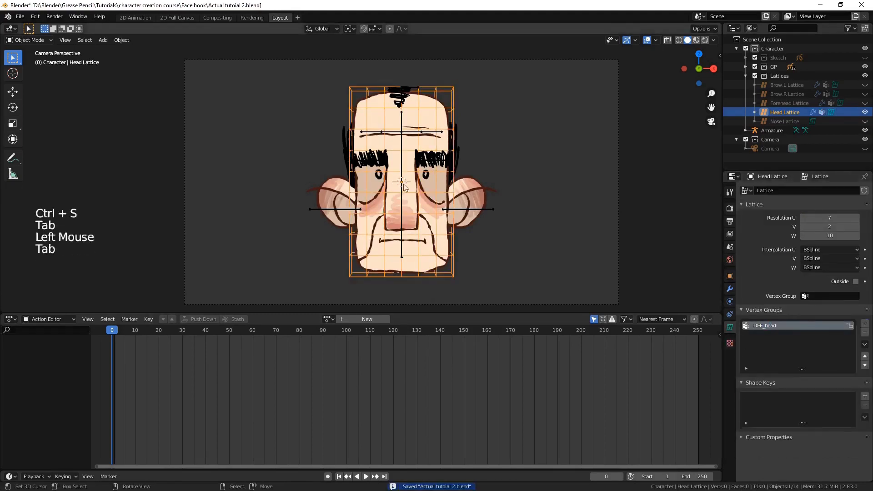
key(ctrl+p)
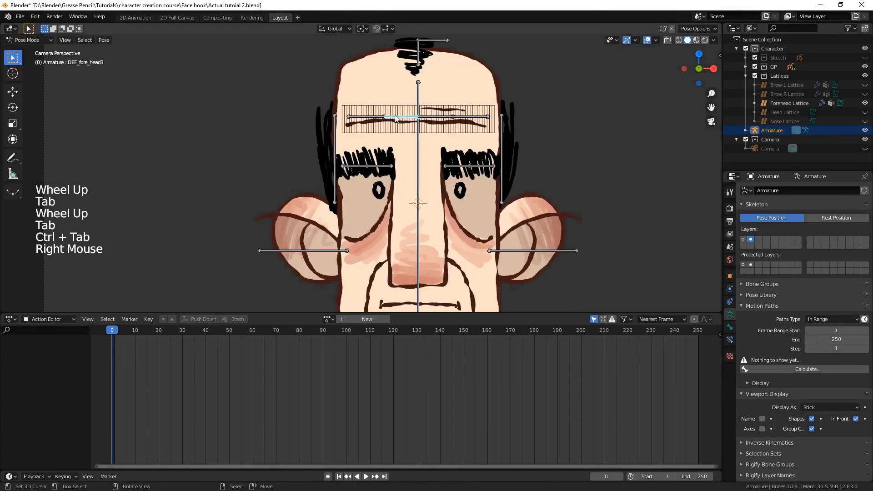
Test-rotate the forehead bones DEF_fore_head3, DEF_fore_head2 and DEF_fore_head1 one after another, cancelling each rotation
key(r)
right_click(404, 106)
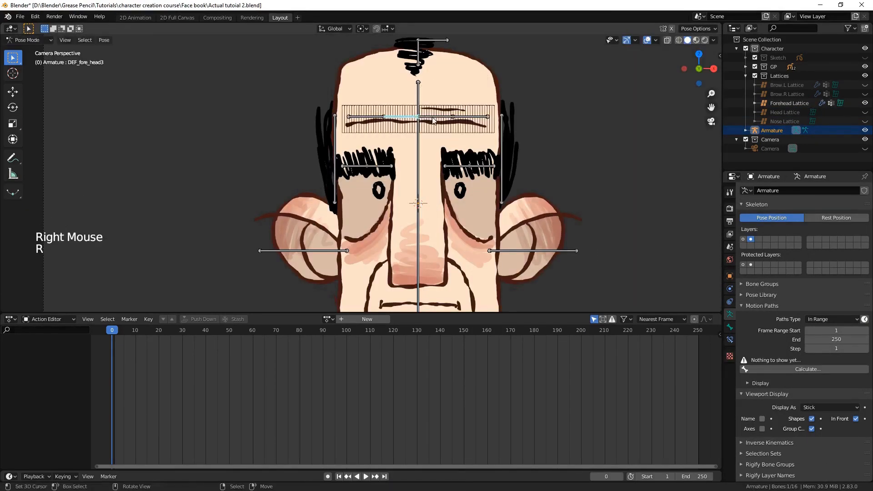
right_click(438, 118)
key(r)
right_click(451, 95)
right_click(479, 117)
key(r)
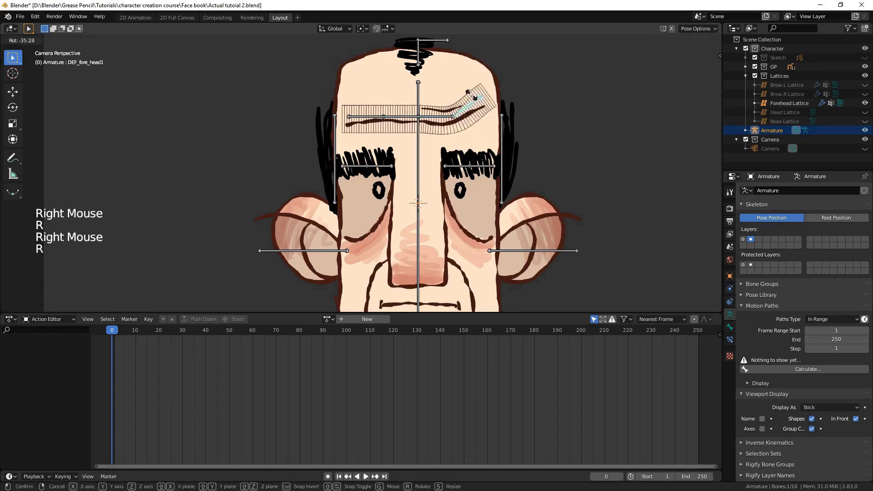
right_click(464, 134)
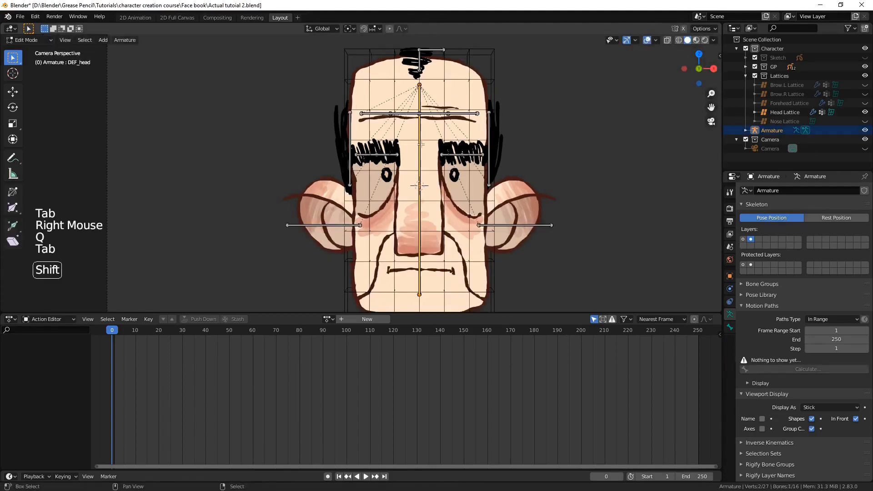
Add a bone to the armature, move it about -2 m in X and 0.38 m in Z, scale it to 0.768, and show the bone properties
key(shift+a)
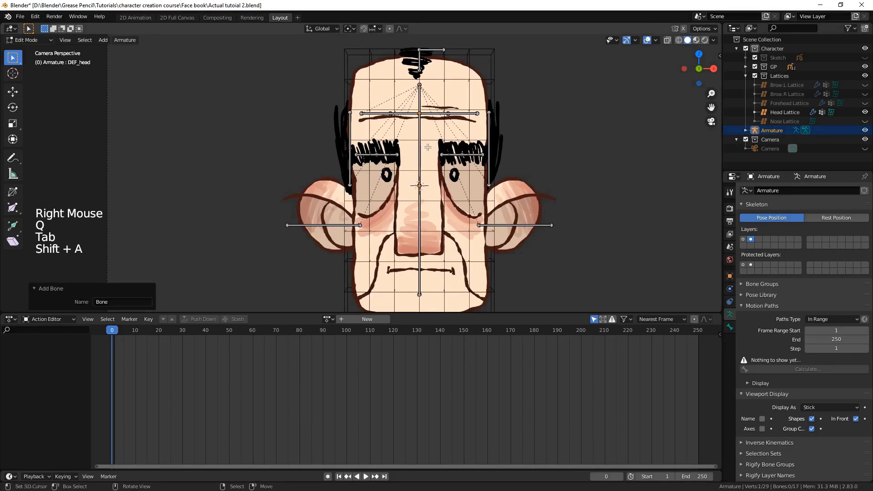
key(ctrl+KP_Add)
key(g)
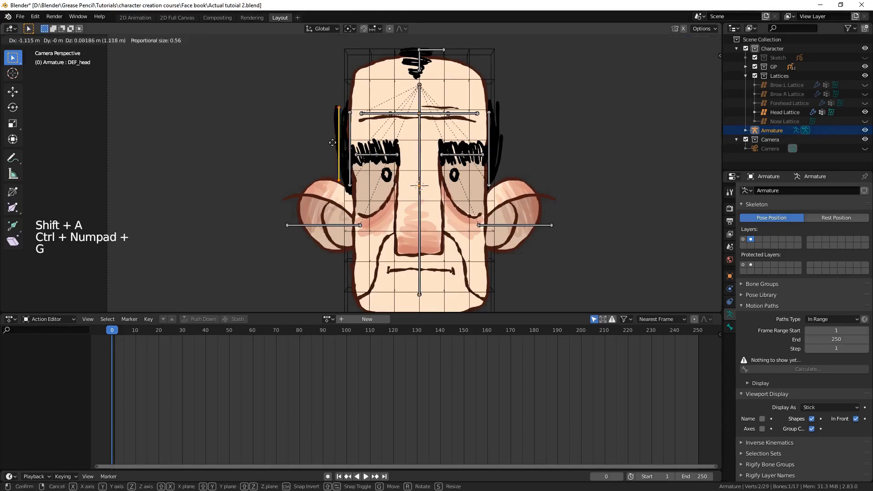
click(286, 121)
key(s)
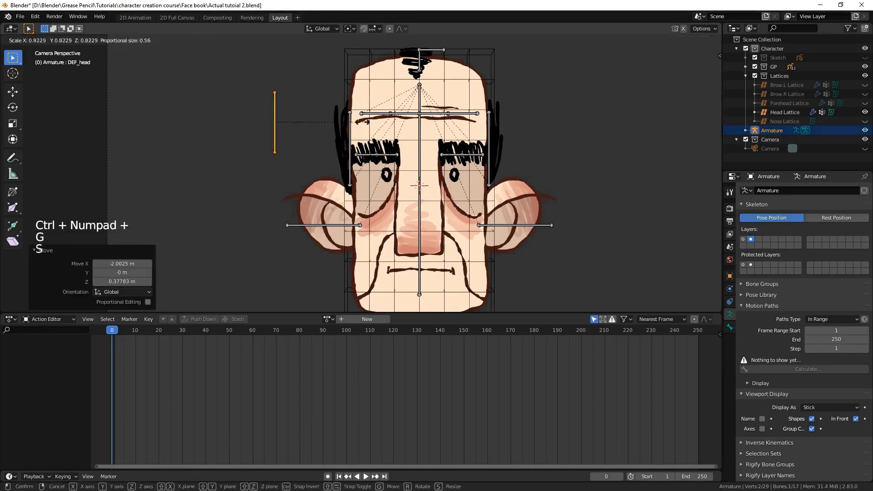
click(286, 122)
click(729, 327)
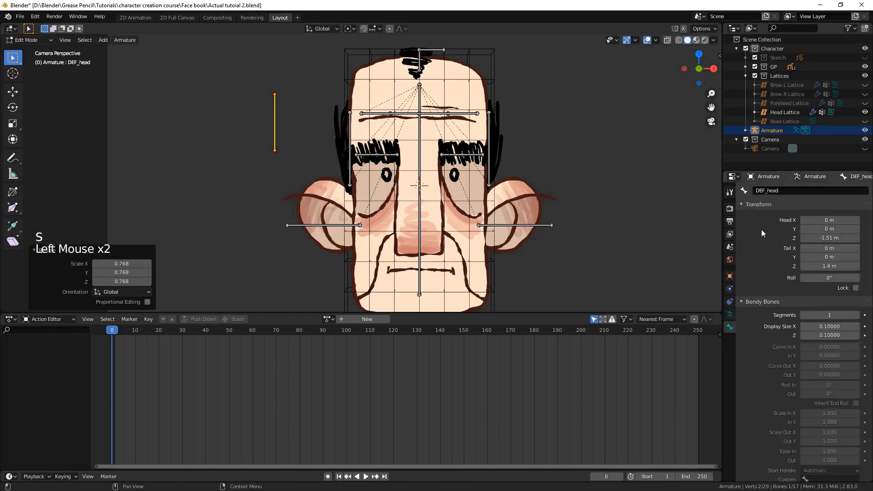
click(785, 190)
key(BackSpace)
key(BackSpace)
key(BackSpace)
key(BackSpace)
key(BackSpace)
key(BackSpace)
Name the newly added bone beside the head DEF_face, save the file, and set up its parenting
right_click(274, 122)
click(785, 191)
text(DEF_face)
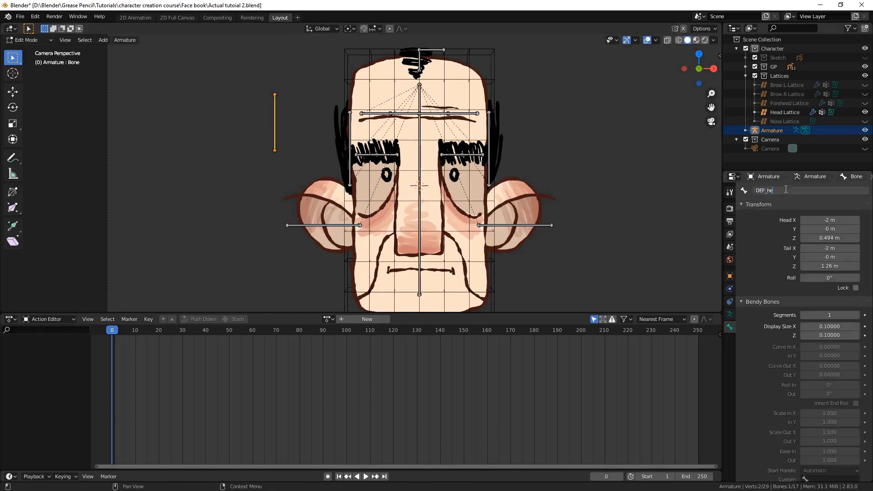
key(Return)
key(ctrl+s)
right_click(486, 256)
shift+right_click(485, 256)
key(ctrl+p)
Leave Edit Mode, select the Head base drawing, and add an Armature modifier with Armature as its object
key(Tab)
right_click(486, 255)
right_click(485, 255)
right_click(485, 255)
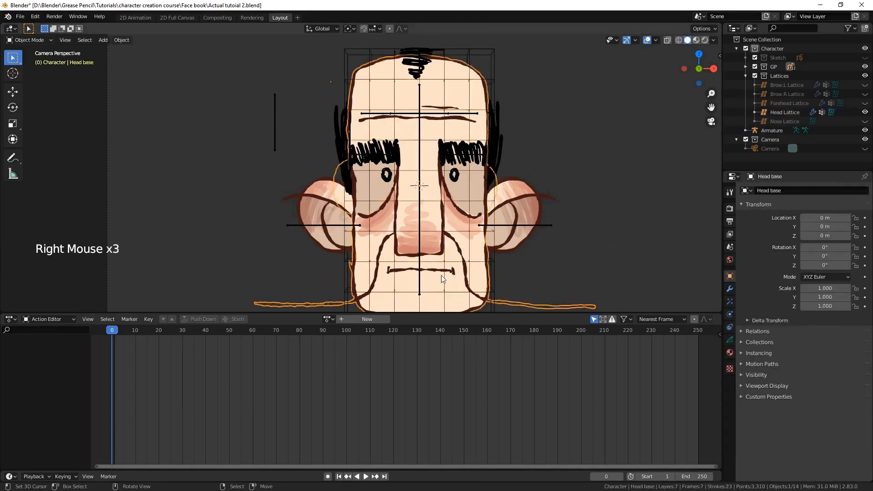
click(729, 290)
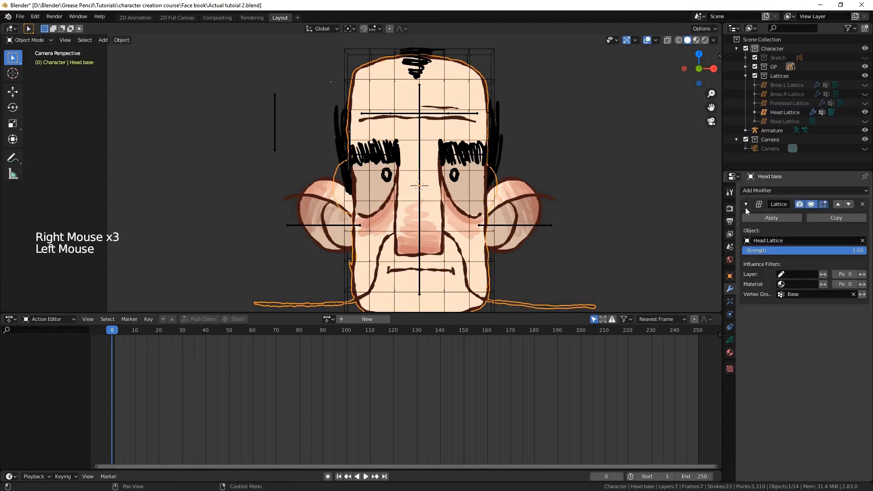
click(746, 206)
click(754, 193)
drag(754, 193, 763, 206)
drag(772, 257, 770, 272)
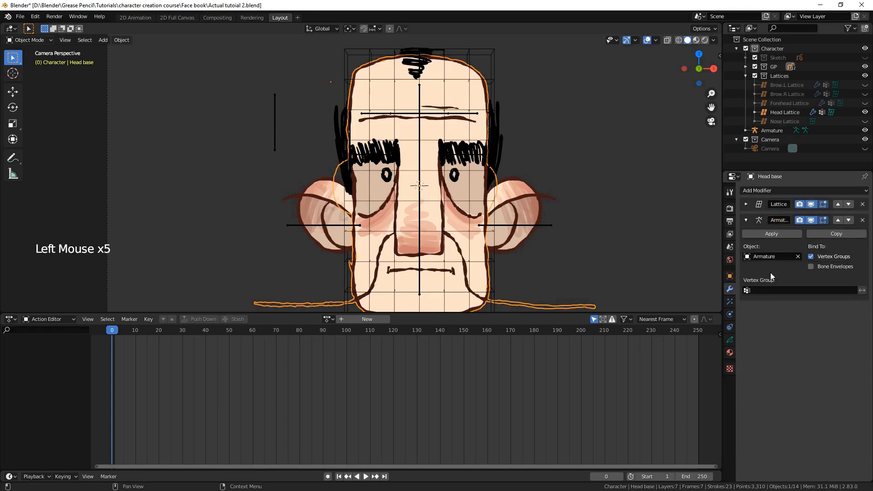
Add a vertex group named DEF_face to the Head base drawing and save the file
click(730, 340)
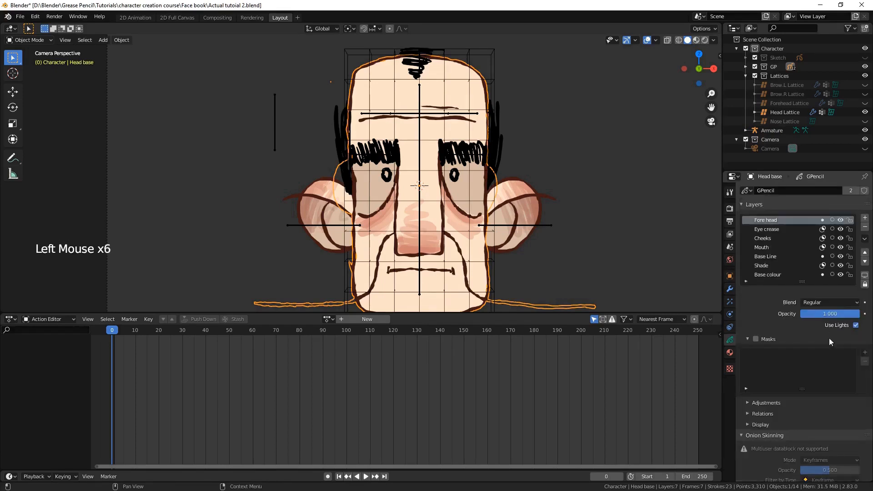
scroll(832, 300, down, 10)
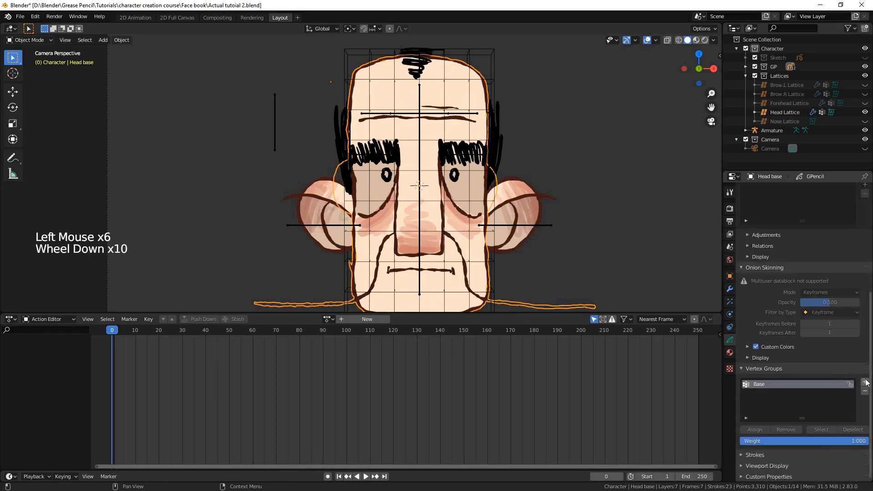
click(798, 391)
click(774, 396)
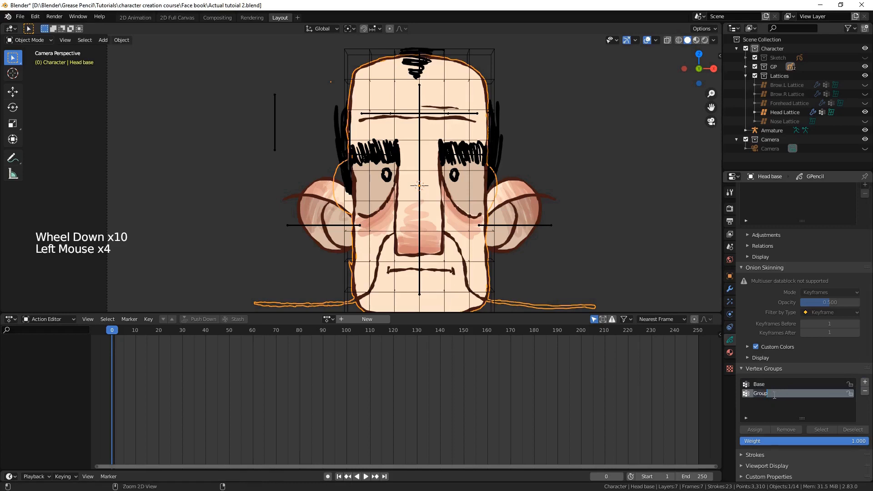
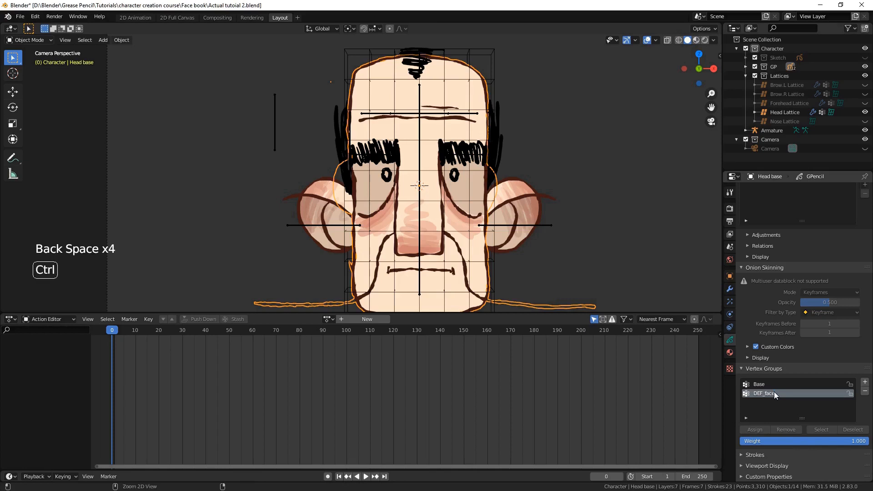
key(ctrl+s)
Select the under-eye bag, cheek shading and smile-line strokes of the Head base drawing in Edit Mode and assign them to the DEF_face vertex group
key(Tab)
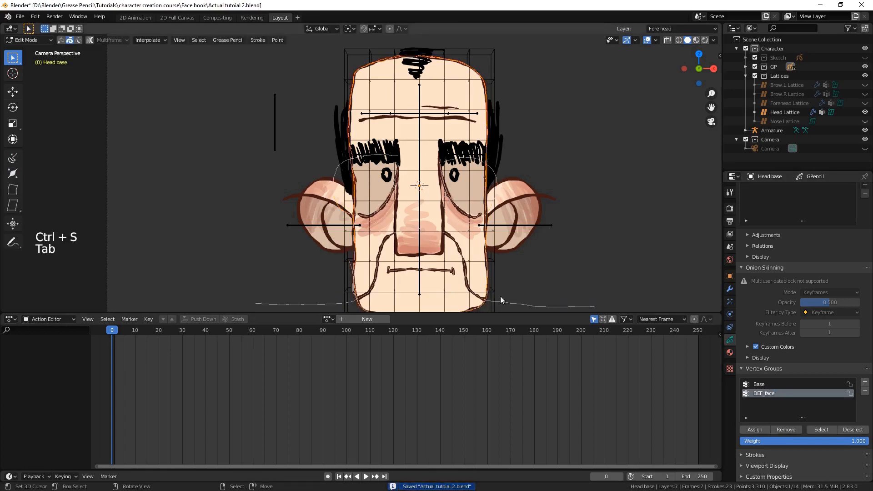
shift+middle_drag(468, 213, 471, 190)
key(alt+a)
scroll(386, 217, up, 3)
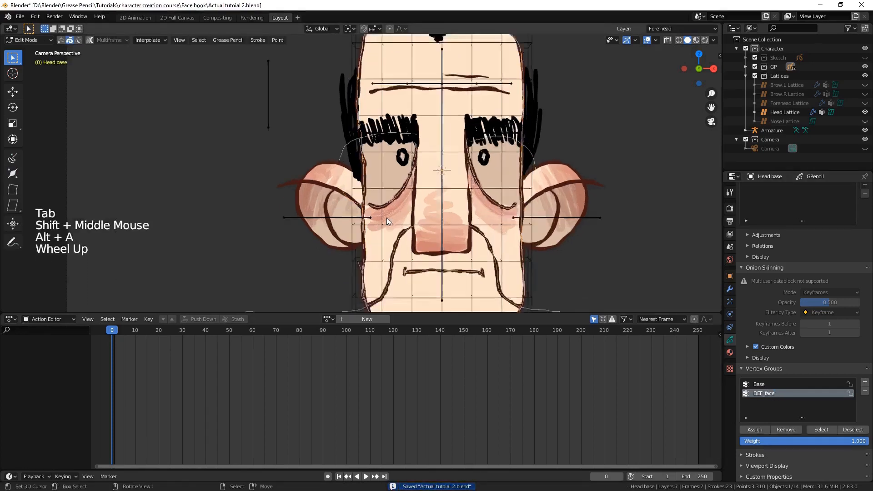
key(c)
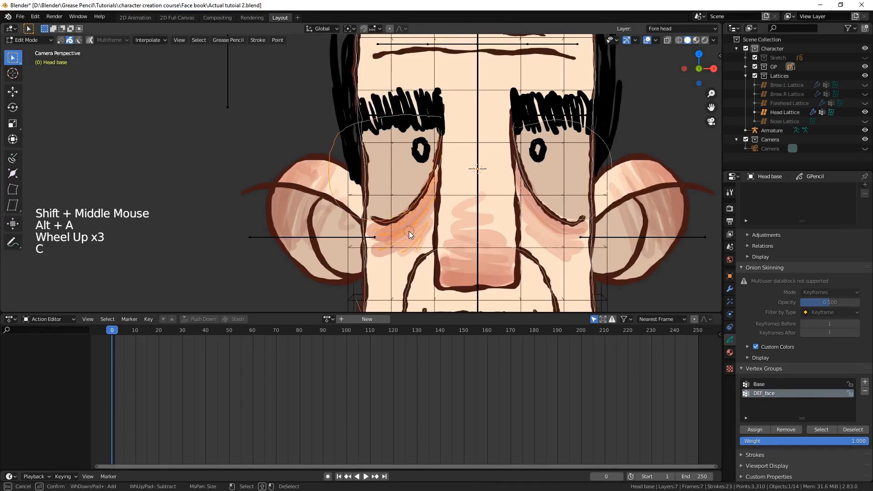
right_click(542, 246)
shift+middle_drag(547, 251, 548, 215)
key(c)
right_click(567, 219)
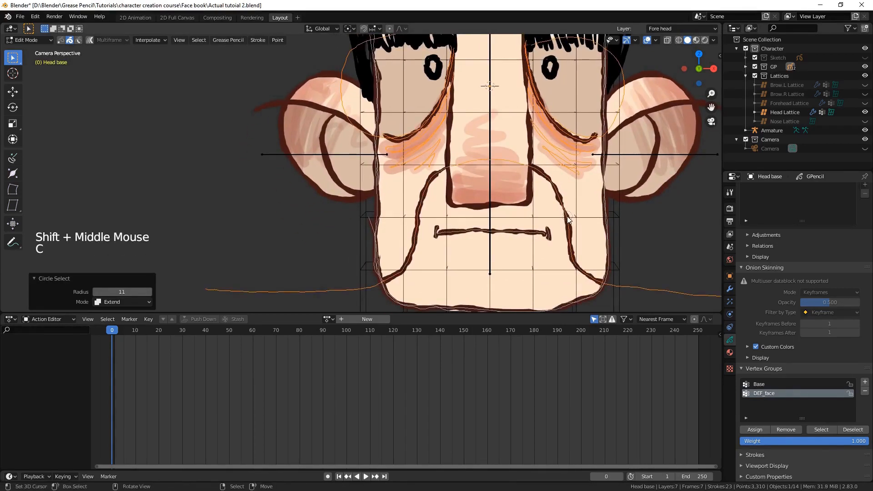
scroll(568, 220, down, 2)
click(750, 430)
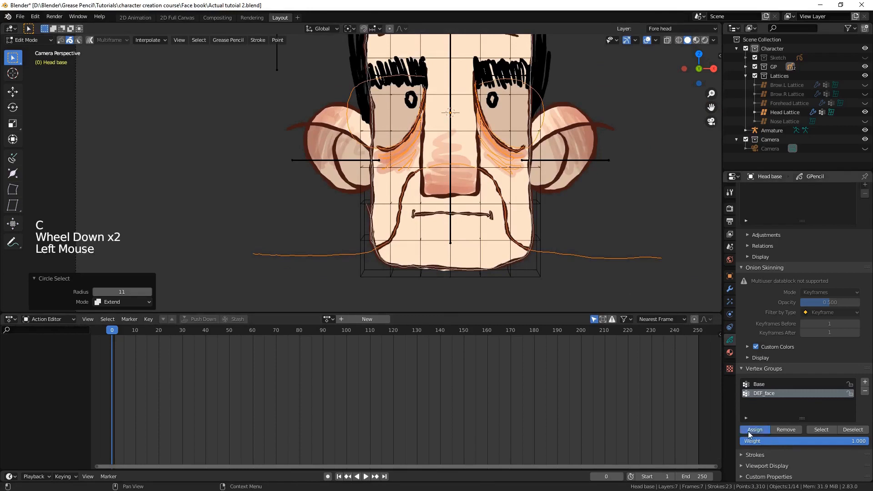
shift+middle_drag(491, 183, 470, 228)
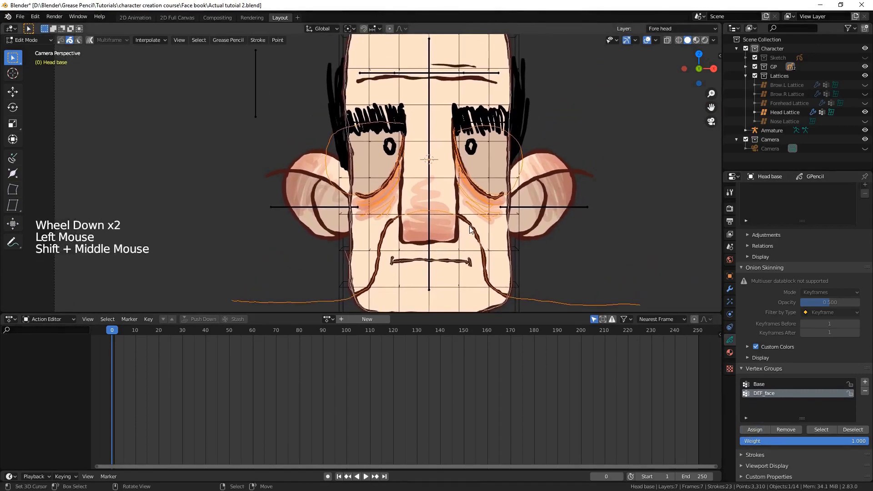
scroll(471, 228, down, 1)
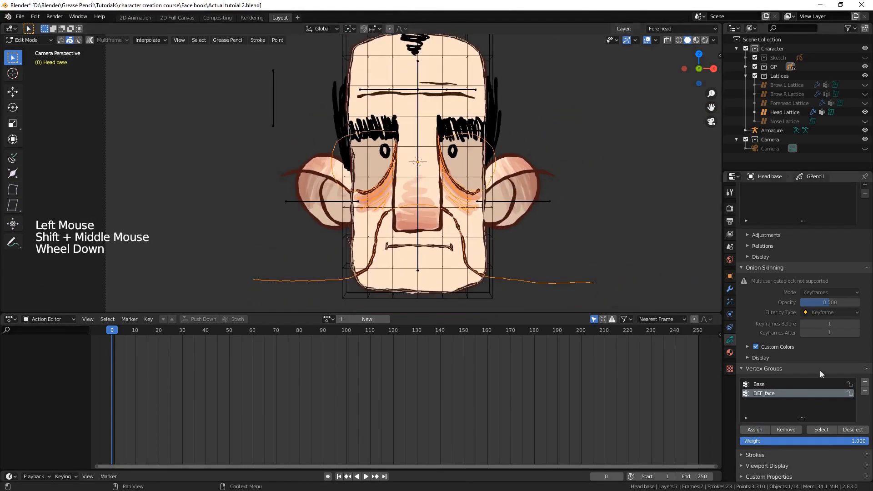
click(765, 433)
Assign the mouth strokes of the Head base drawing to a new vertex group named DEF_mouth and save the file
click(864, 382)
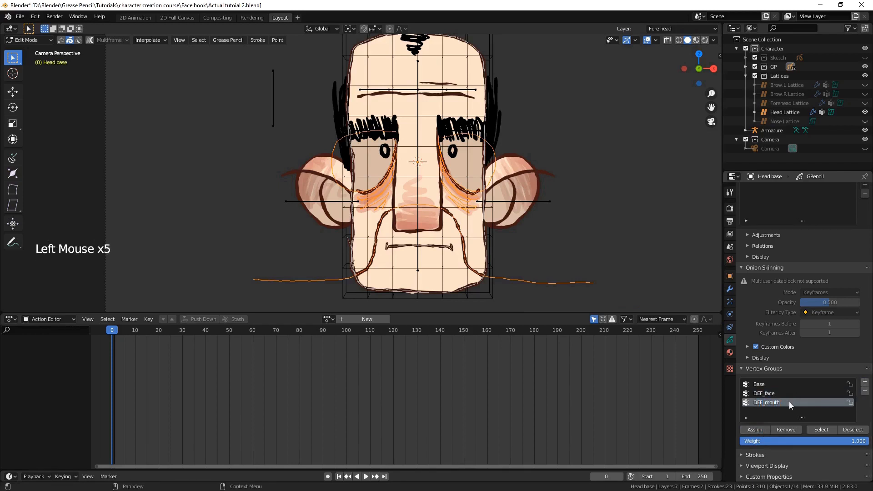
key(Tab)
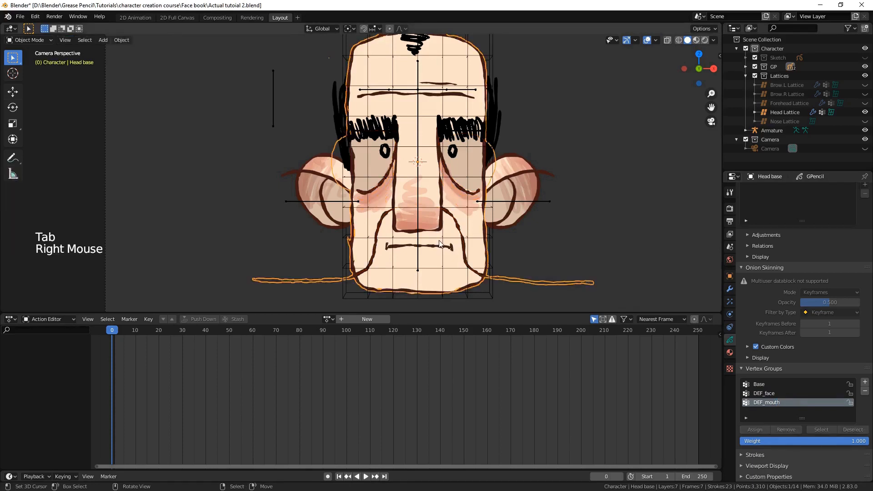
key(Tab)
right_click(446, 249)
key(alt+a)
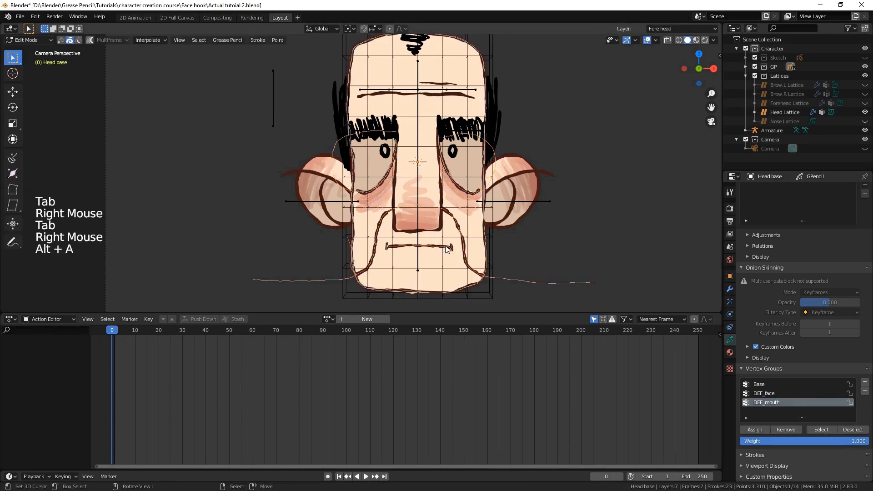
right_click(451, 248)
shift+right_click(381, 254)
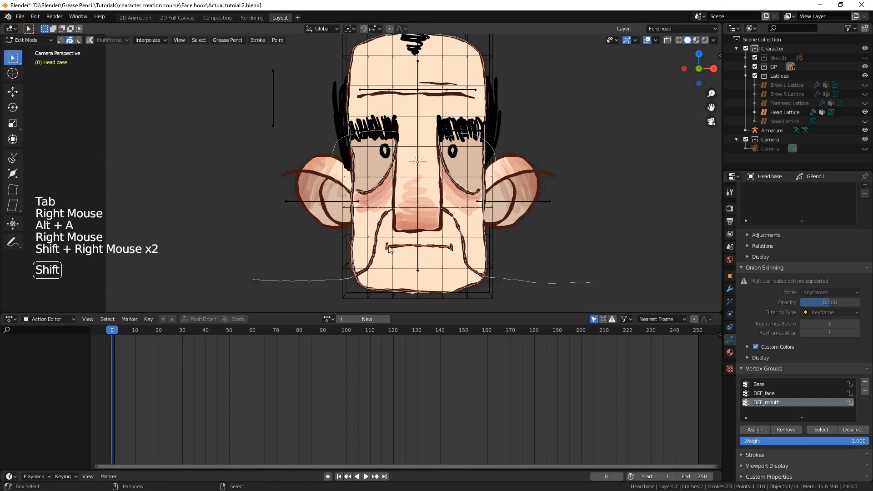
click(749, 430)
key(Tab)
scroll(487, 247, down, 1)
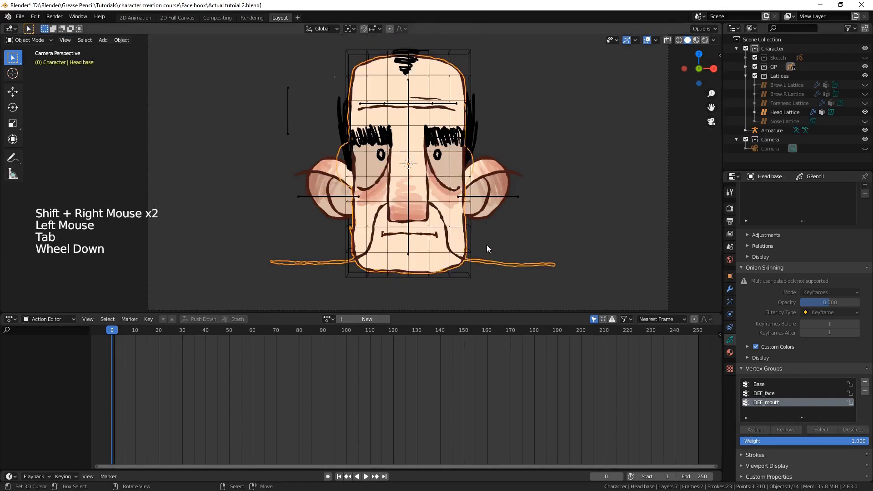
key(ctrl+s)
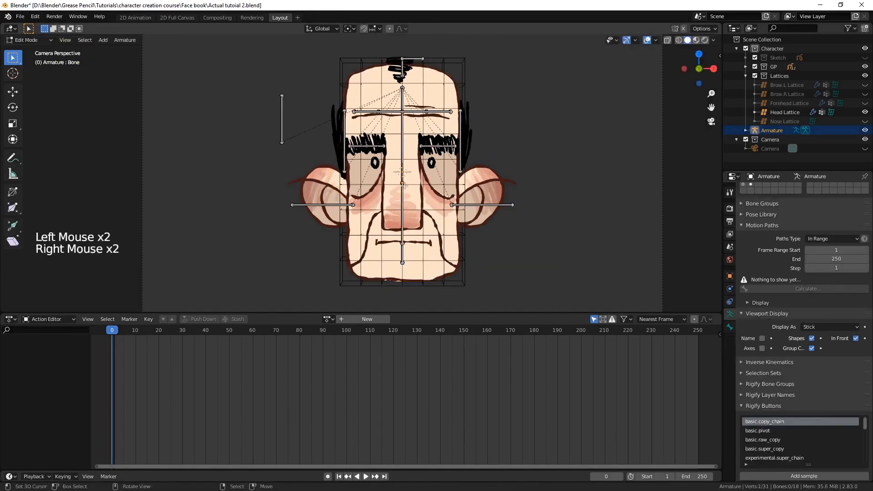
Parent the DEF_mouth bone to the DEF_face bone with Keep Offset in the armature's Edit Mode
click(418, 243)
click(729, 328)
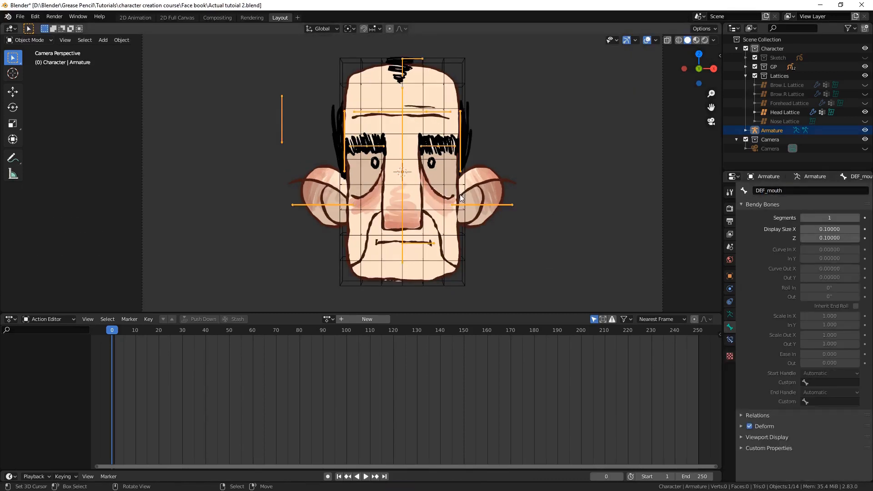
scroll(443, 239, up, 1)
shift+middle_drag(448, 232, 444, 239)
key(ctrl+Tab)
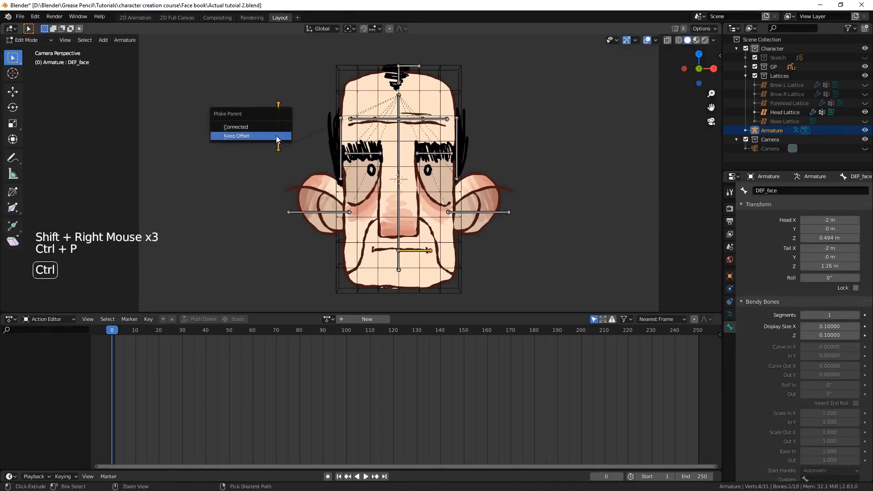
click(279, 135)
Test the parenting by moving the DEF_face bone in Pose Mode and undo the move
key(Tab)
right_click(275, 128)
key(g)
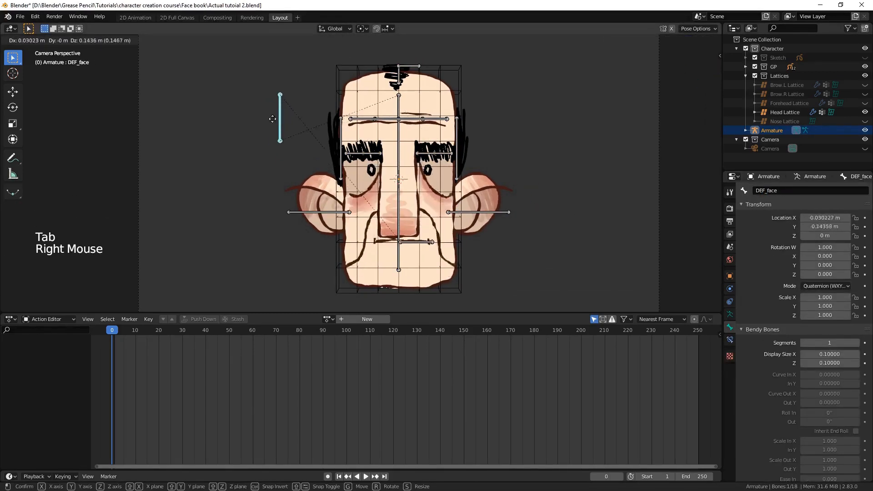
click(281, 129)
key(ctrl+z)
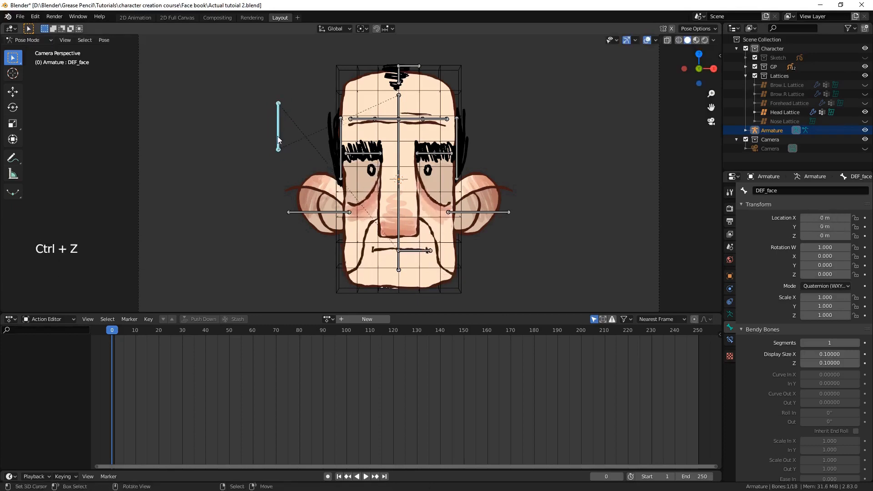
Add a bone to the armature and move it about -0.446 m in X and 0.144 m in Z so it starts at the eye
key(alt+a)
key(Tab)
key(shift+a)
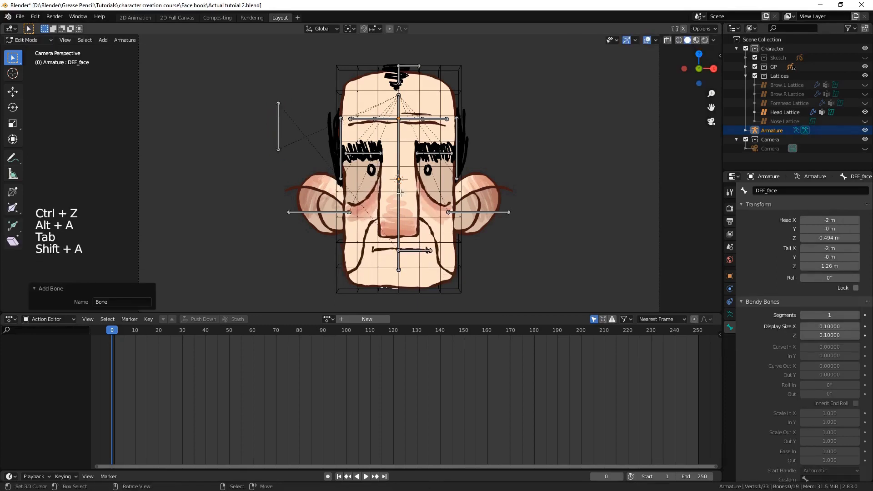
key(ctrl+KP_Add)
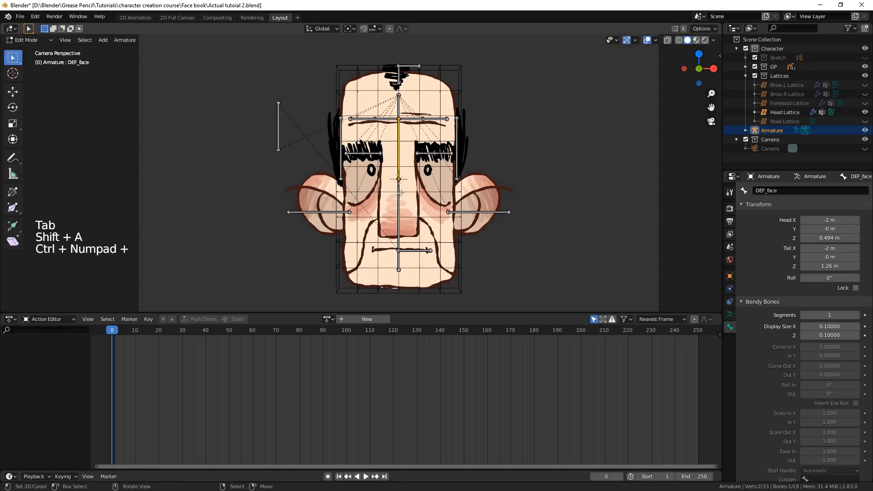
scroll(400, 192, up, 5)
scroll(449, 195, down, 1)
scroll(449, 194, down, 1)
key(g)
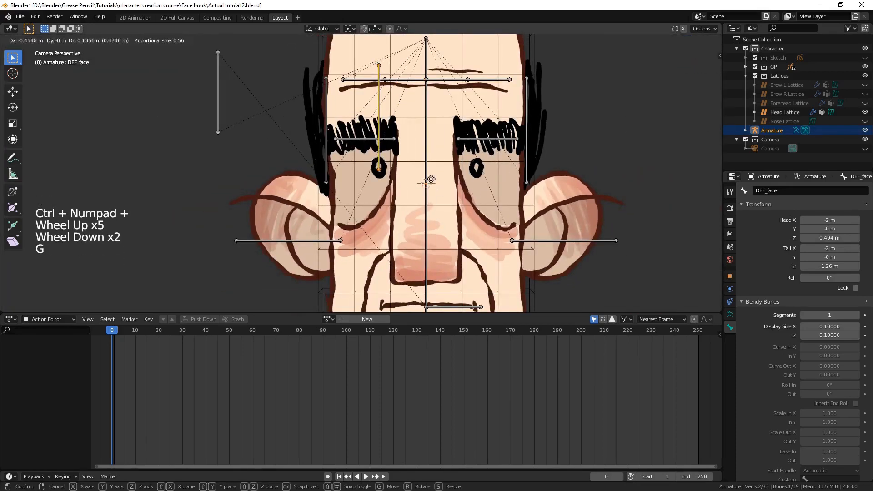
click(430, 179)
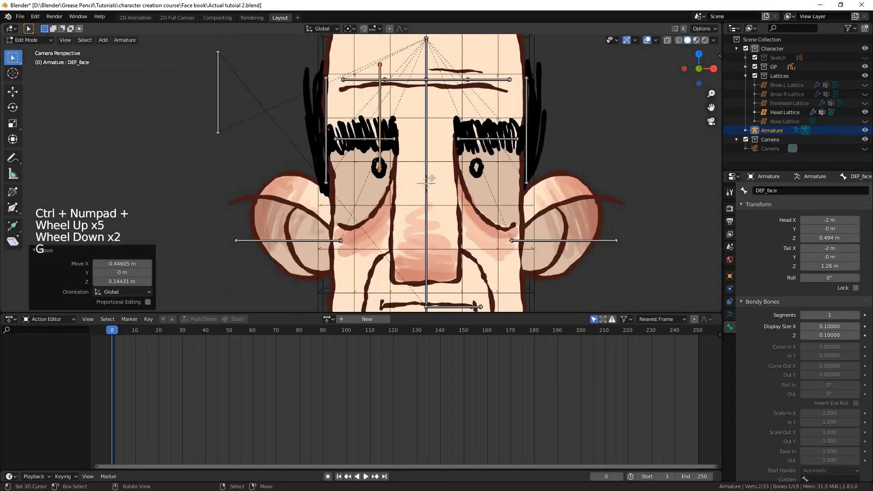
Select the new eye bone and name it DEF_eye.L
click(784, 191)
click(463, 188)
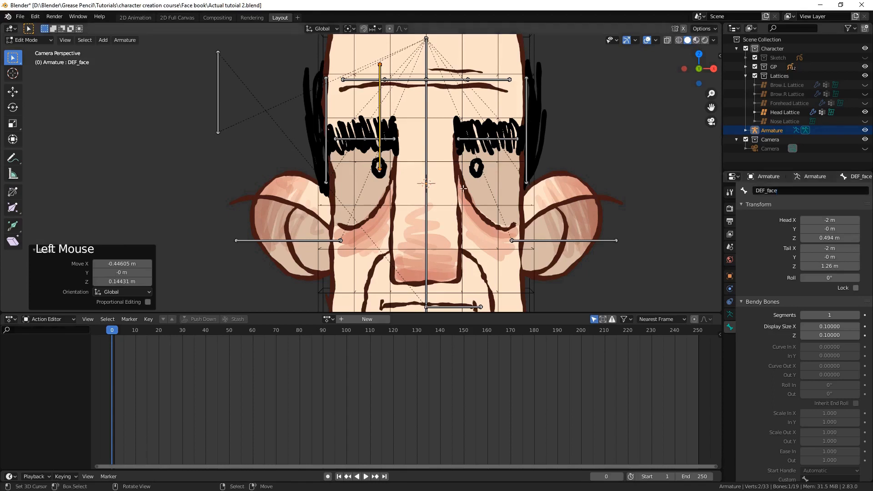
right_click(401, 156)
right_click(375, 135)
right_click(375, 135)
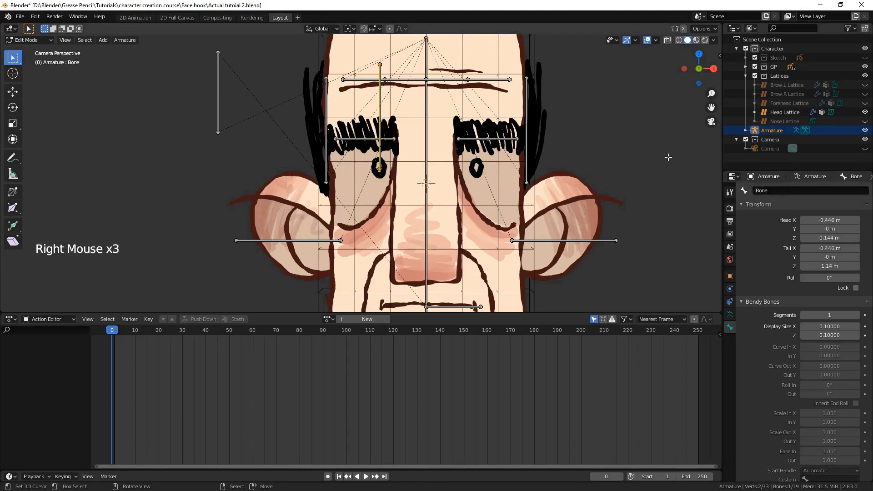
click(803, 195)
text(DEF_eye.L)
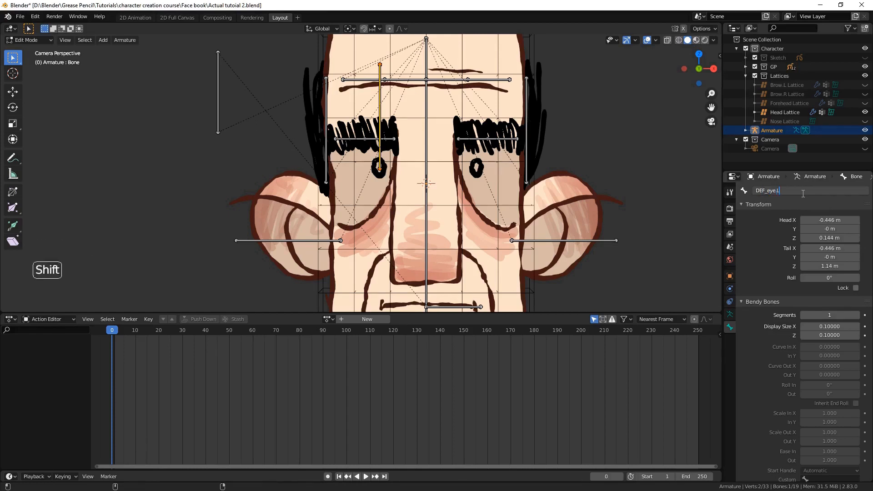
key(Return)
click(802, 193)
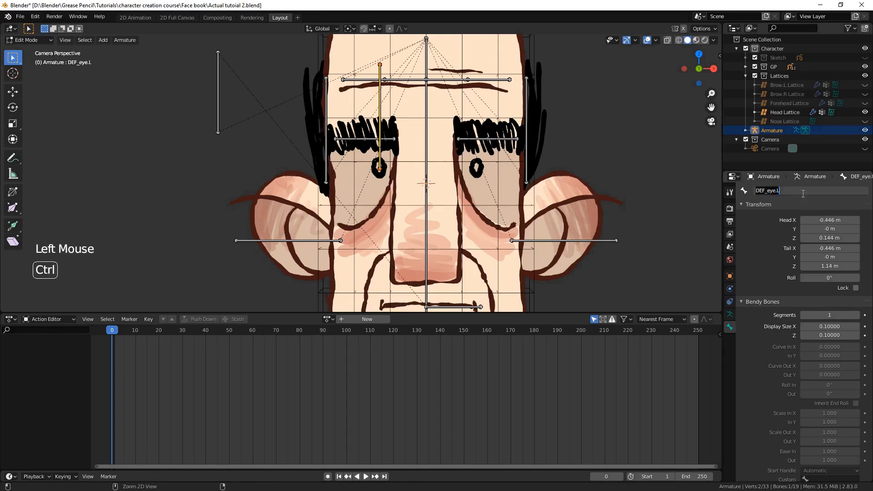
click(453, 150)
Symmetrize the DEF_eye.L bone from -X to +X to create its counterpart on the other eye, and deselect everything
key(F3)
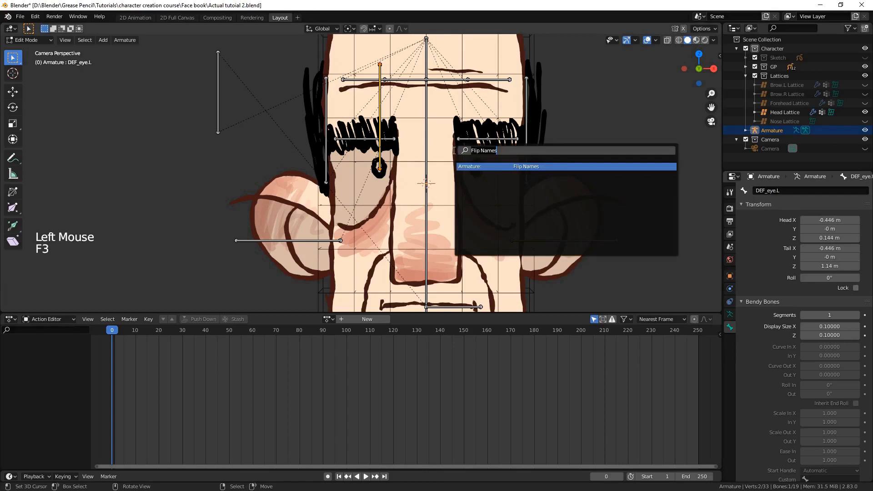
text(sym)
key(Return)
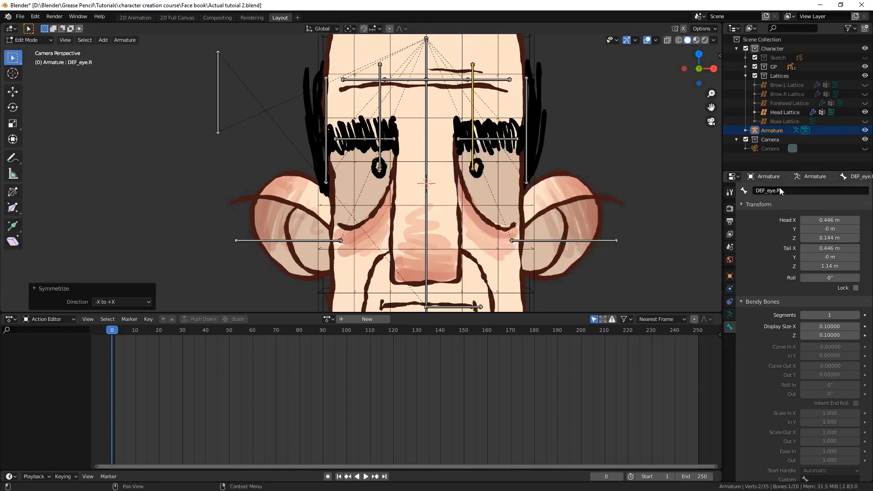
scroll(429, 191, down, 2)
key(alt+a)
scroll(430, 192, down, 1)
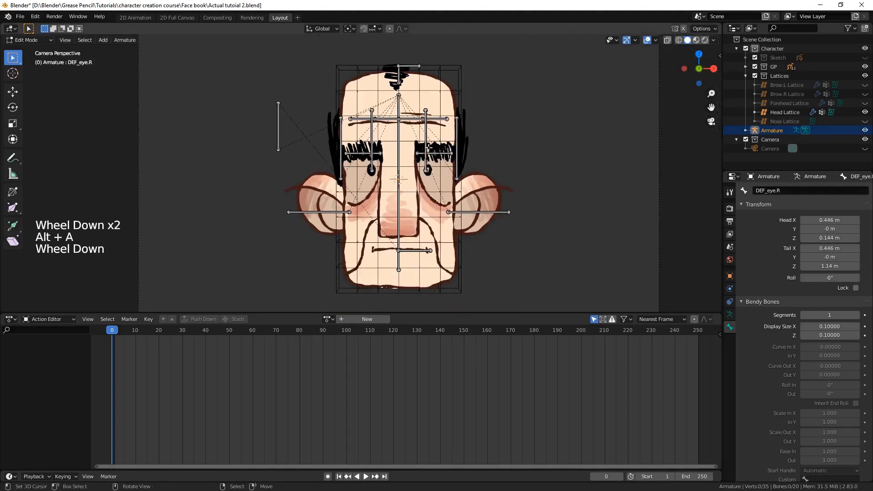
Select the upper tips of both eye bones and move them down to shorten the bones
right_click(426, 110)
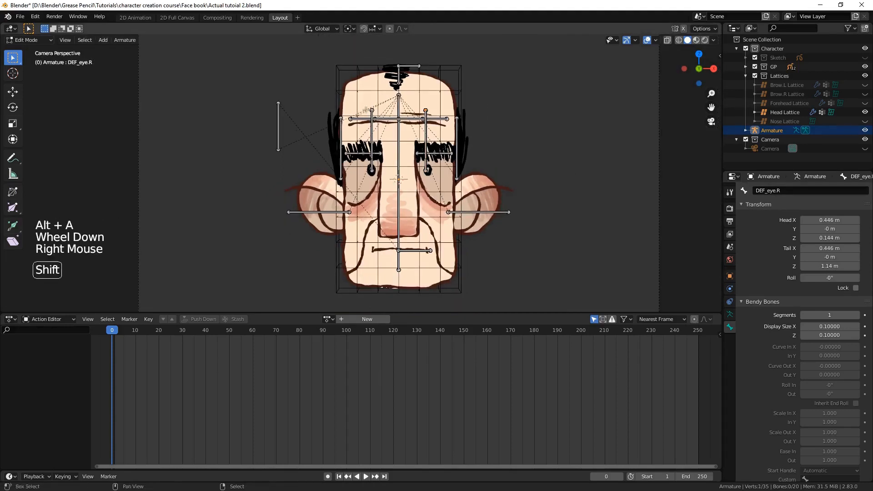
shift+right_click(372, 110)
scroll(372, 110, up, 2)
key(g)
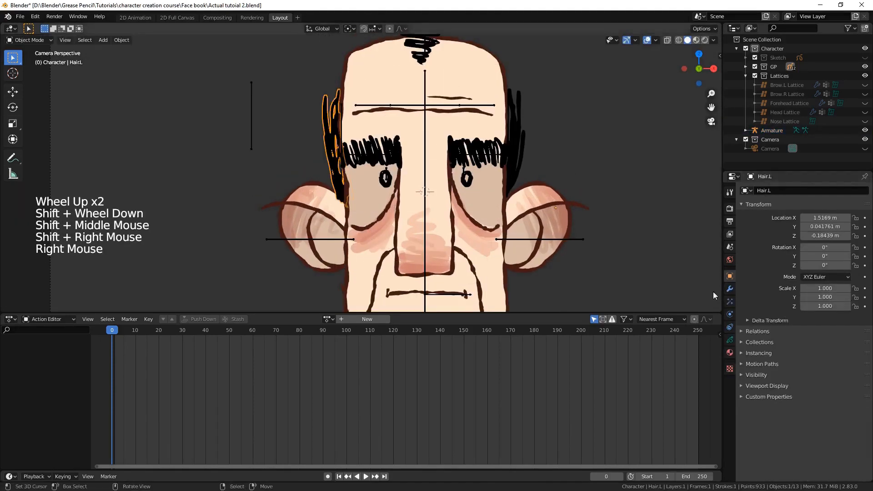
Add an Armature modifier to the Hair.L drawing with Armature as its object
click(730, 288)
click(763, 192)
click(775, 212)
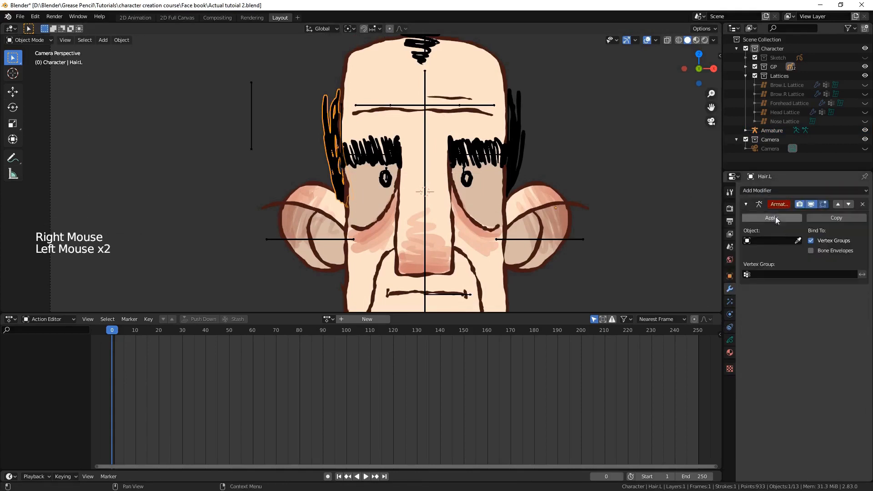
click(774, 238)
click(773, 254)
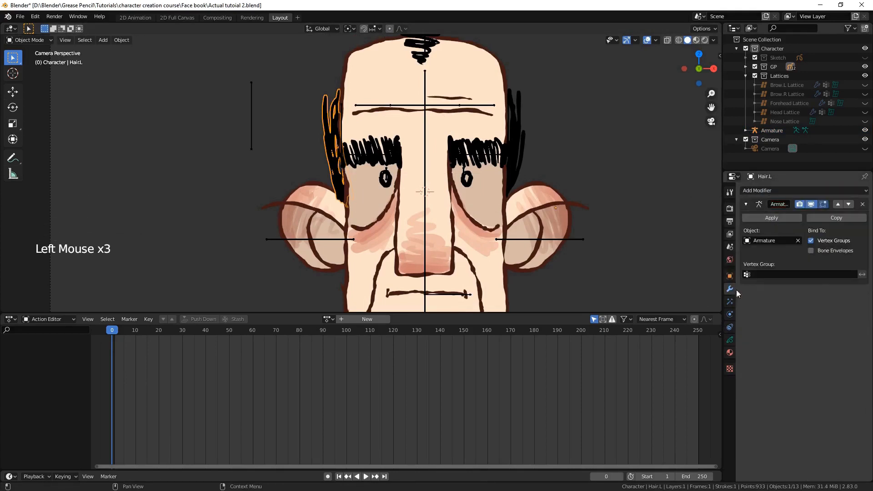
Assign all strokes of the Hair.L drawing to its DEF_hair.L vertex group
click(730, 344)
scroll(765, 306, up, 4)
scroll(769, 298, down, 5)
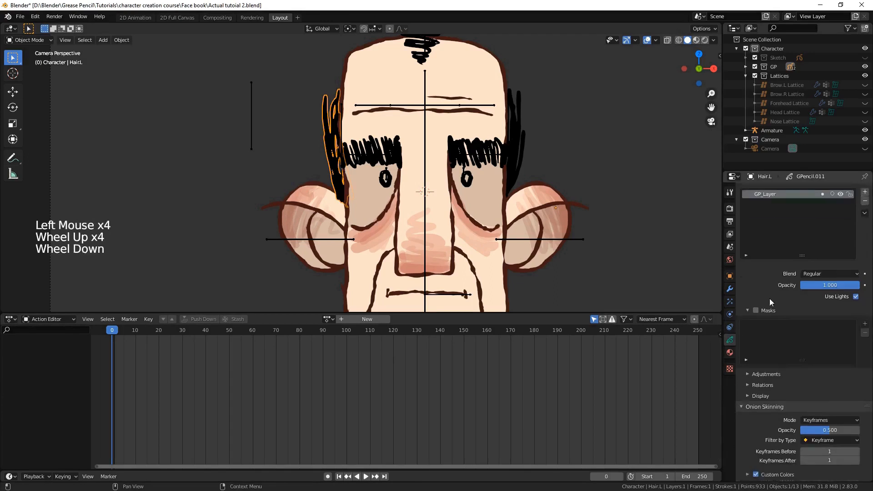
scroll(768, 313, down, 3)
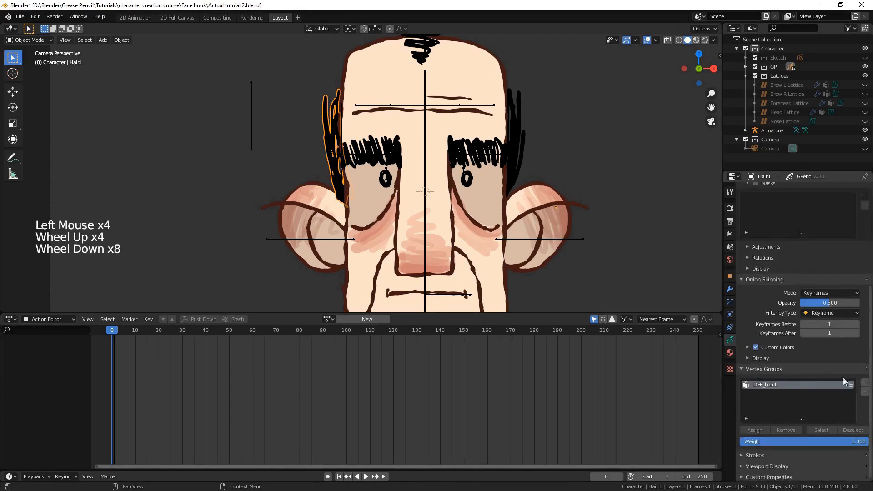
triple_click(797, 386)
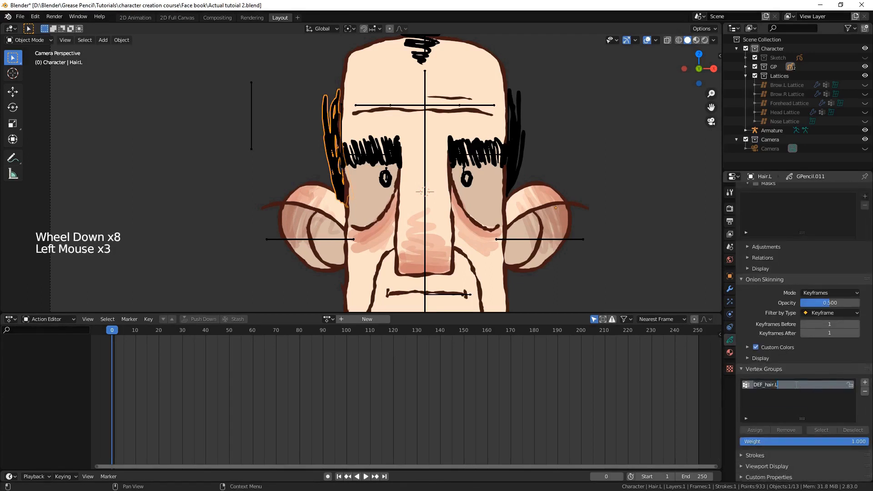
key(ctrl)
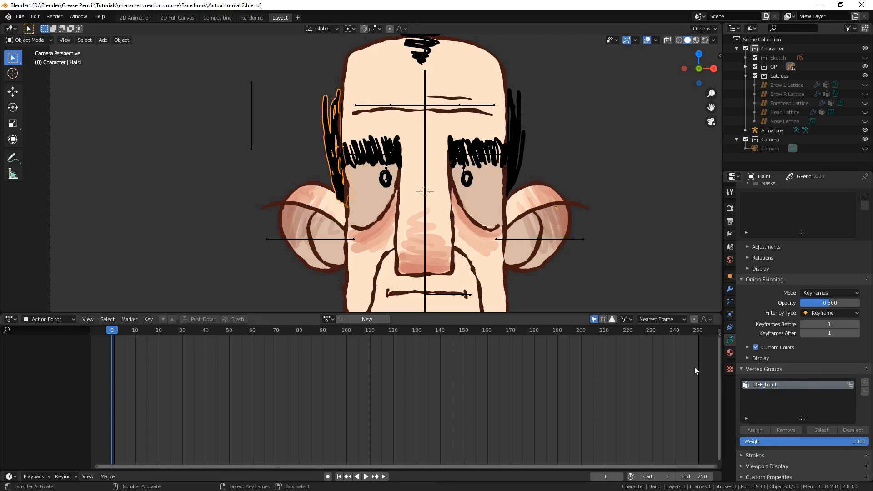
key(Tab)
scroll(796, 391, down, 2)
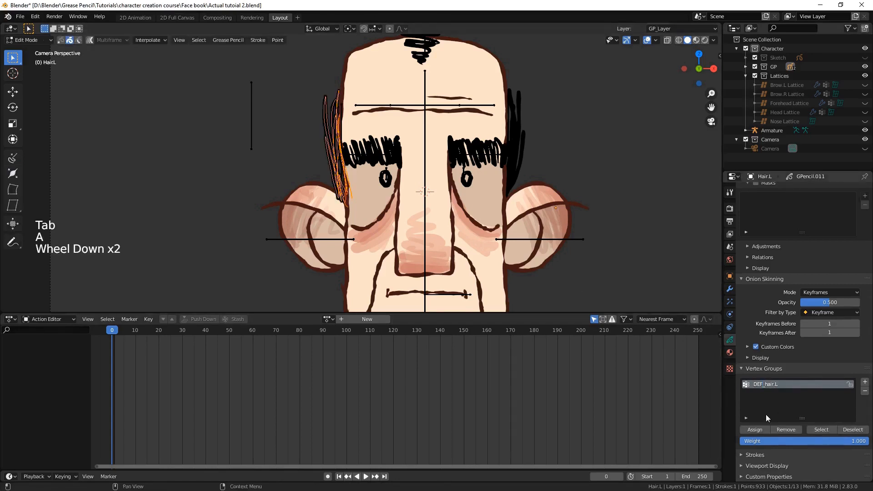
click(755, 430)
key(Tab)
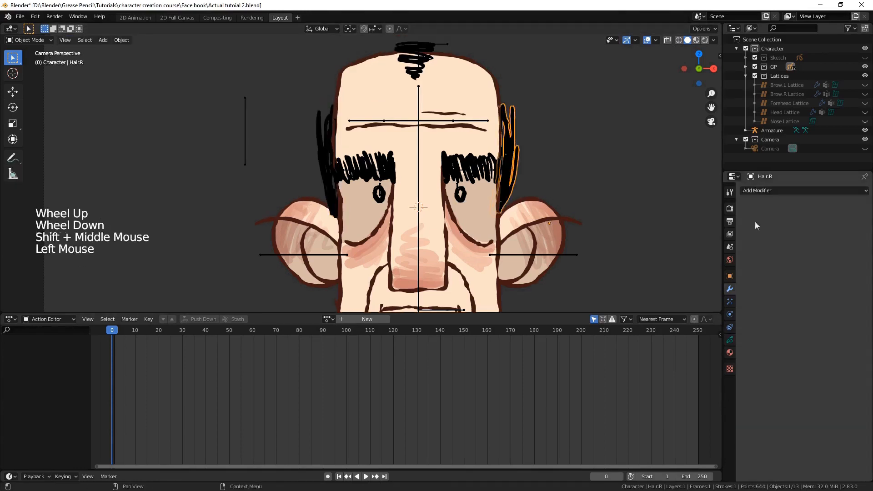
Add an Armature modifier to the Hair.R drawing with Armature as its object
click(763, 191)
click(774, 208)
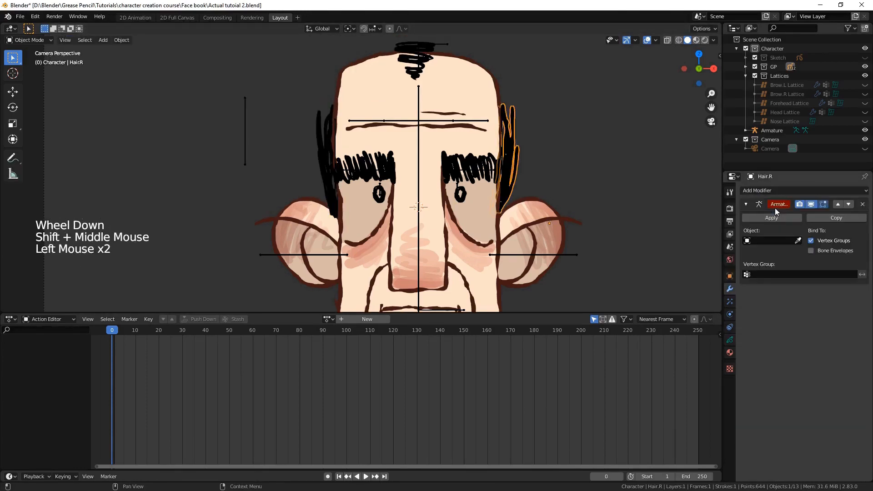
click(777, 241)
click(772, 253)
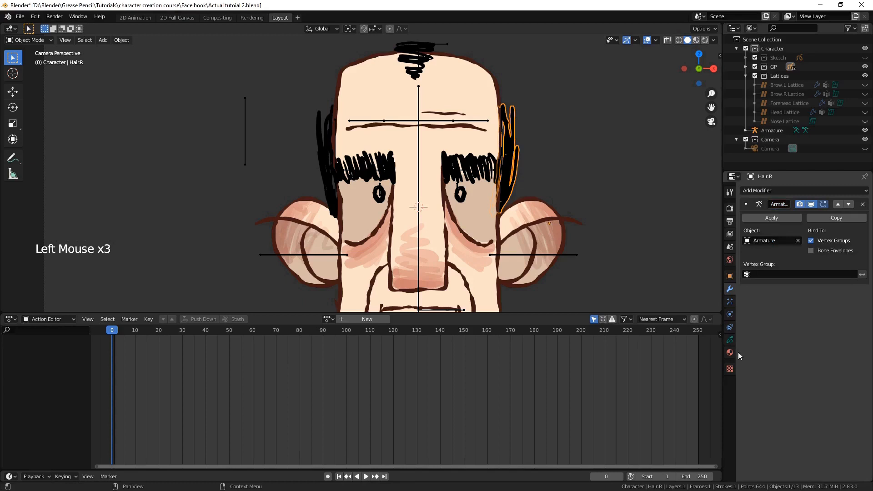
Create a vertex group named DEF_eye.L on the Hair.R drawing and assign all its strokes to it
click(730, 340)
click(864, 424)
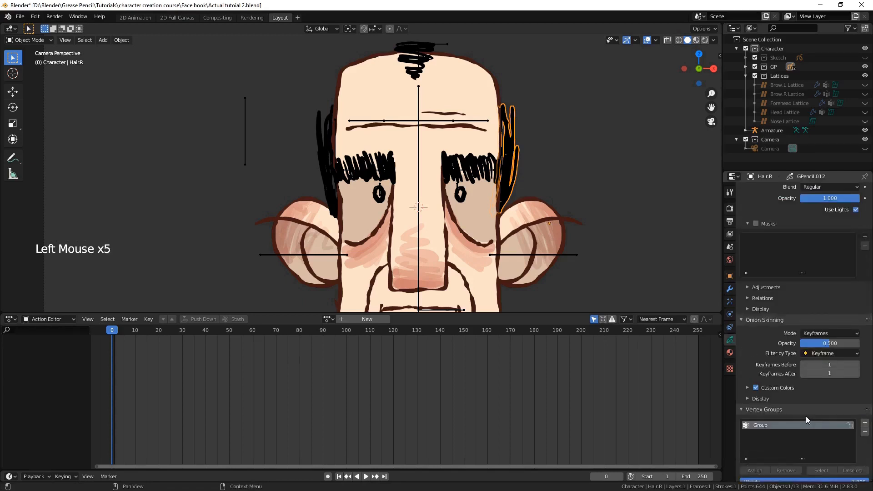
double_click(803, 418)
double_click(803, 420)
key(Tab)
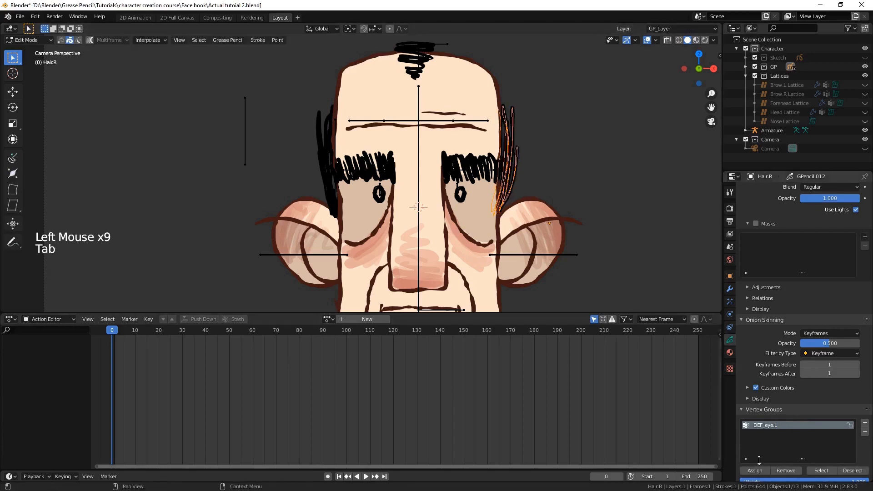
click(756, 474)
key(Tab)
scroll(533, 215, down, 2)
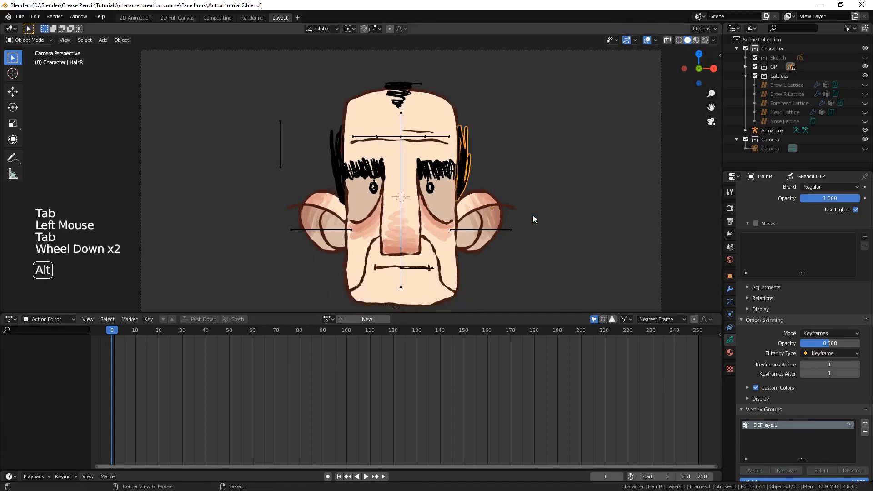
Save the file and test-rotate the DEF_head bone in Pose Mode to check how the hair follows
key(alt+a)
key(ctrl+s)
right_click(400, 150)
key(ctrl+Tab)
right_click(400, 150)
right_click(400, 150)
right_click(400, 150)
key(ctrl+Tab)
key(r)
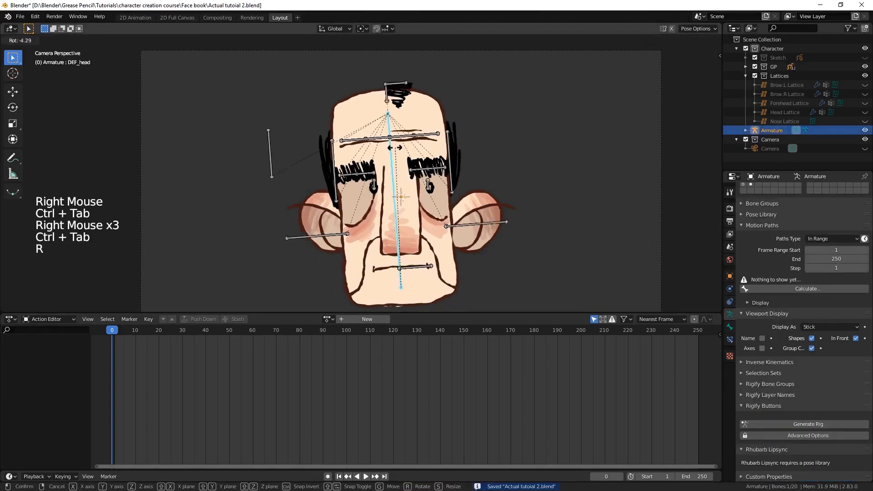
right_click(396, 173)
key(ctrl+Tab)
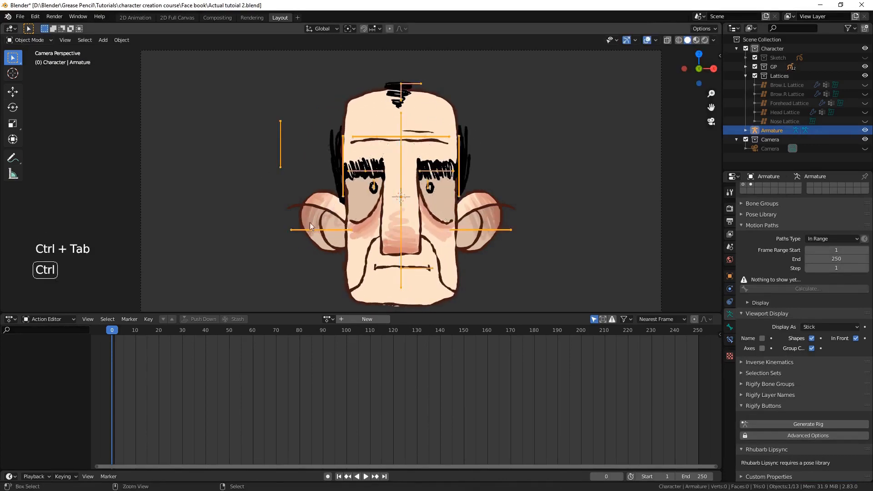
Add an Armature modifier to the Ear.R.001 drawing
right_click(309, 222)
click(730, 289)
click(772, 190)
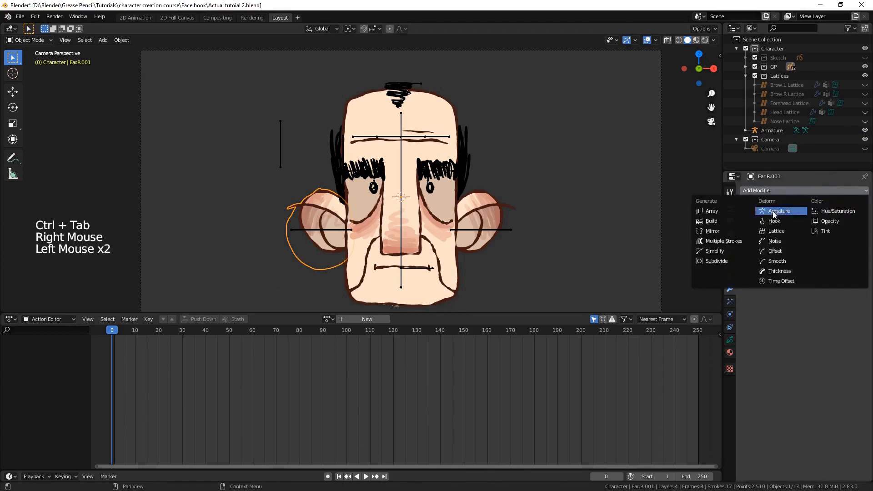
click(773, 211)
Name the Ear.R.001 drawing's vertex group DEF_ear.R, save the file, and assign the ear strokes to the group
click(730, 339)
scroll(789, 301, down, 3)
double_click(771, 404)
text(DEF)
key(Return)
key(ctrl+s)
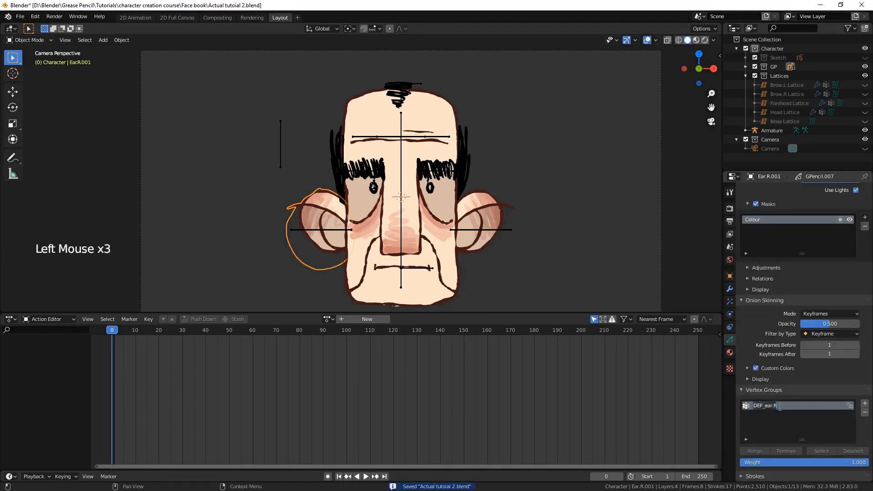
key(Tab)
click(852, 451)
key(Tab)
Add an Armature modifier to the Ear.R drawing and open its vertex groups
right_click(482, 219)
click(864, 404)
click(729, 289)
click(765, 191)
click(773, 210)
click(729, 339)
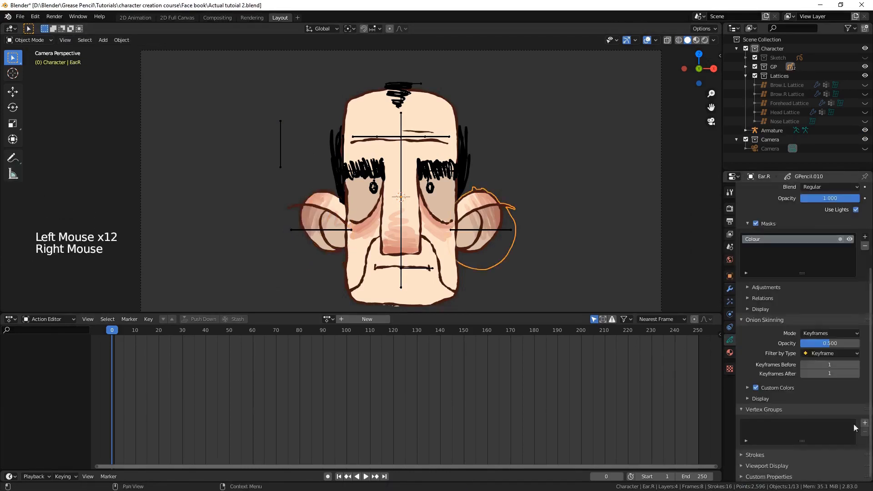
Save the file, then check the DEF_ear.R bone in Pose Mode against the Ear.R drawing's modifier and vertex groups
key(ctrl+s)
right_click(496, 230)
key(ctrl+Tab)
right_click(481, 219)
key(ctrl+s)
right_click(495, 230)
key(ctrl+Tab)
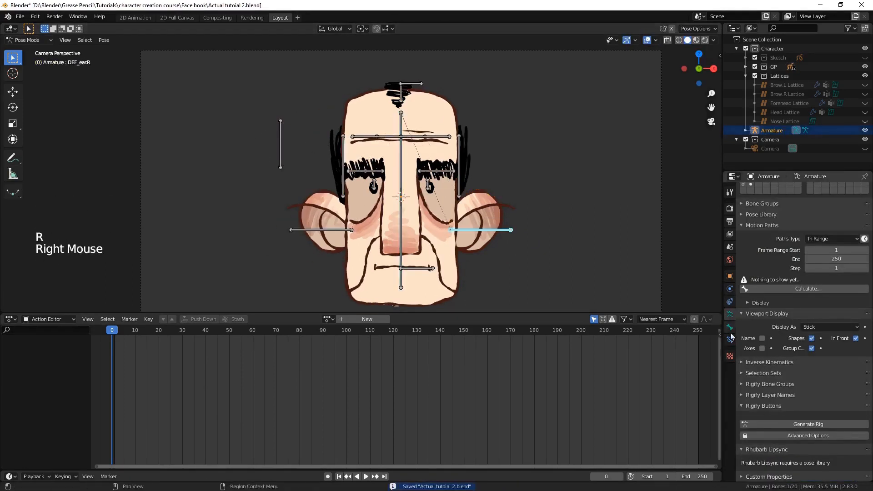
key(ctrl+Tab)
right_click(481, 219)
click(729, 289)
click(729, 340)
Test-rotate the DEF_head bone in Pose Mode to check that the ears follow, and save the file
right_click(496, 230)
key(ctrl+Tab)
right_click(405, 174)
key(r)
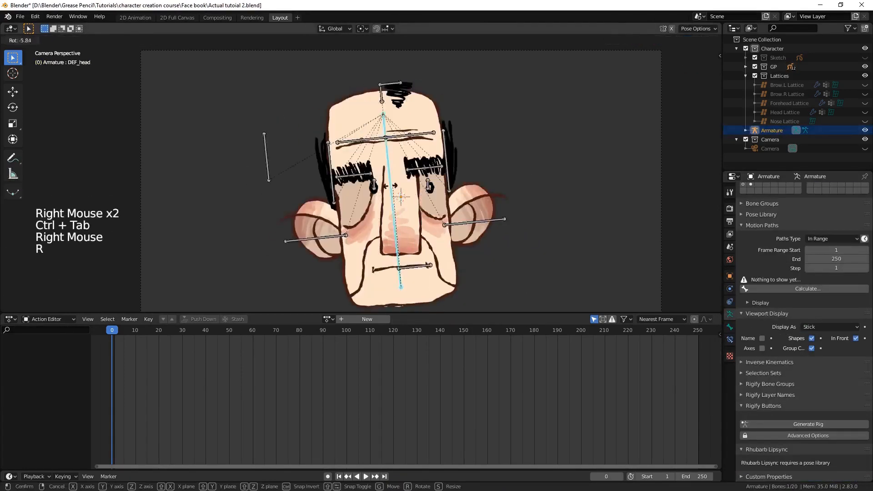
key(ctrl+s)
Add a new bone to the armature at the 3D cursor in Edit Mode and flip it with a Z scale of -1
key(Tab)
scroll(407, 201, up, 1)
key(alt+a)
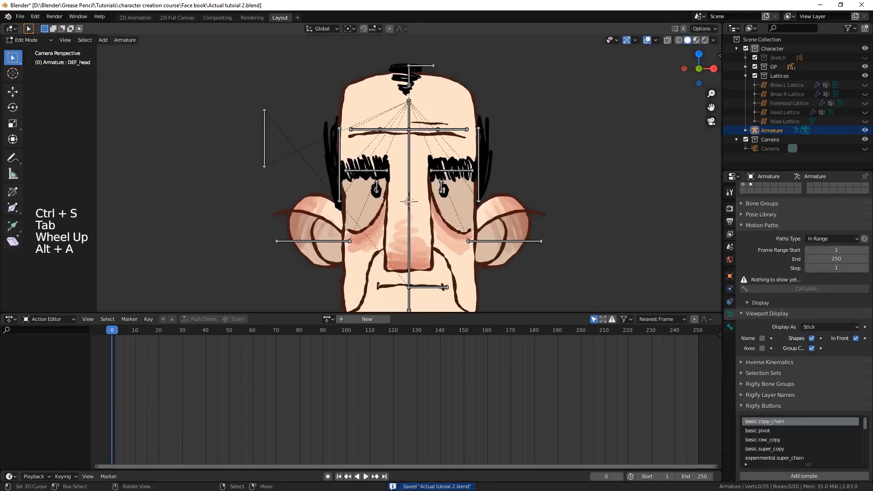
key(shift+a)
key(ctrl+KP_Add)
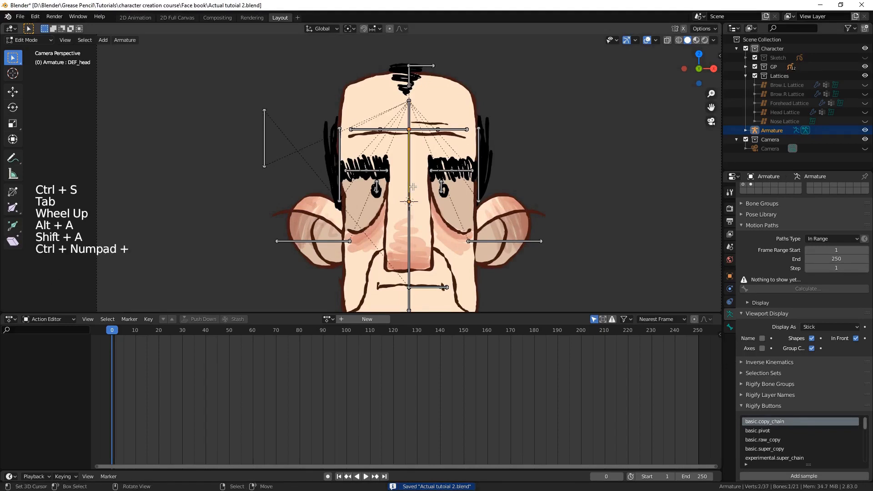
key(s)
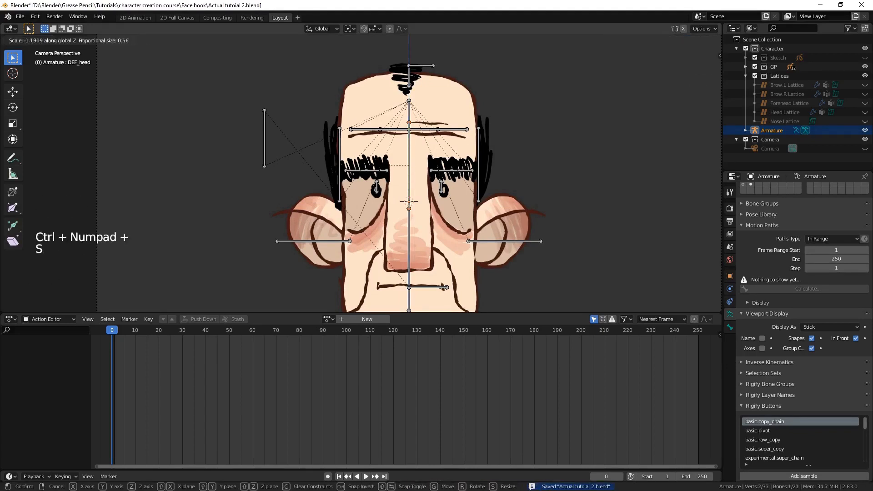
click(368, 165)
Move the new bone down about 0.38 m and lower its bottom tip to the base of the nose
scroll(418, 171, up, 2)
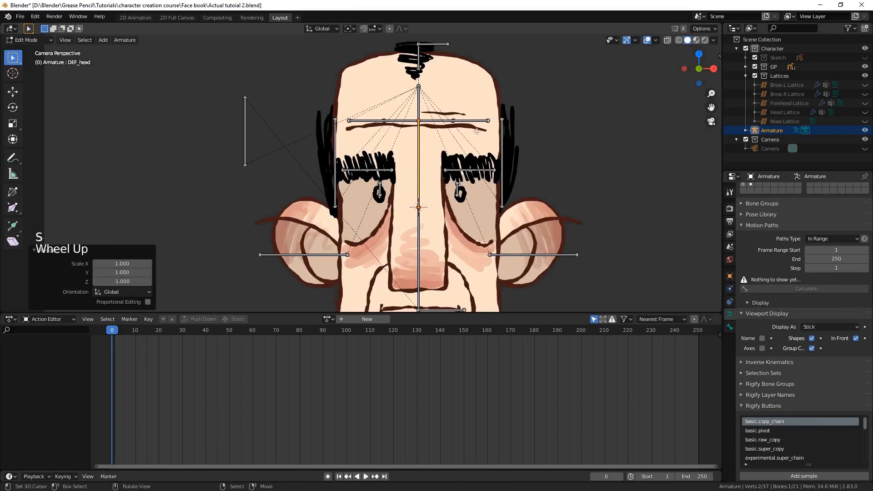
key(g)
key(z)
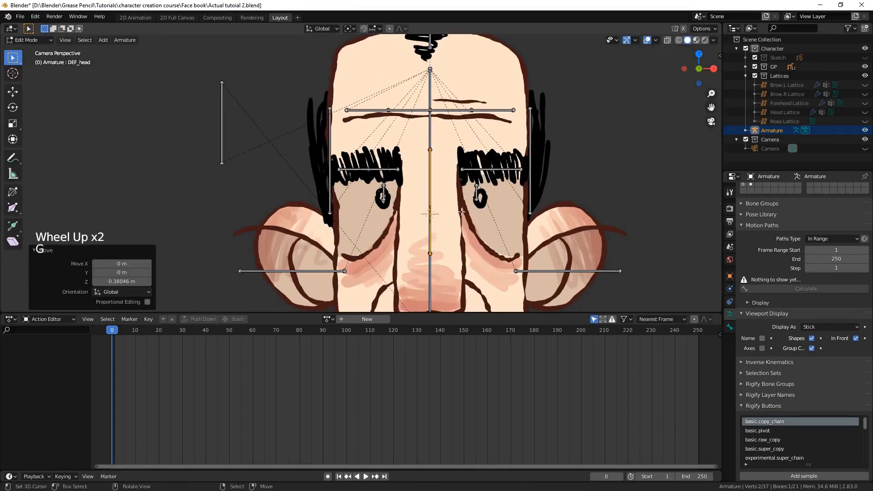
shift+middle_drag(483, 169, 475, 143)
right_click(439, 223)
key(g)
key(z)
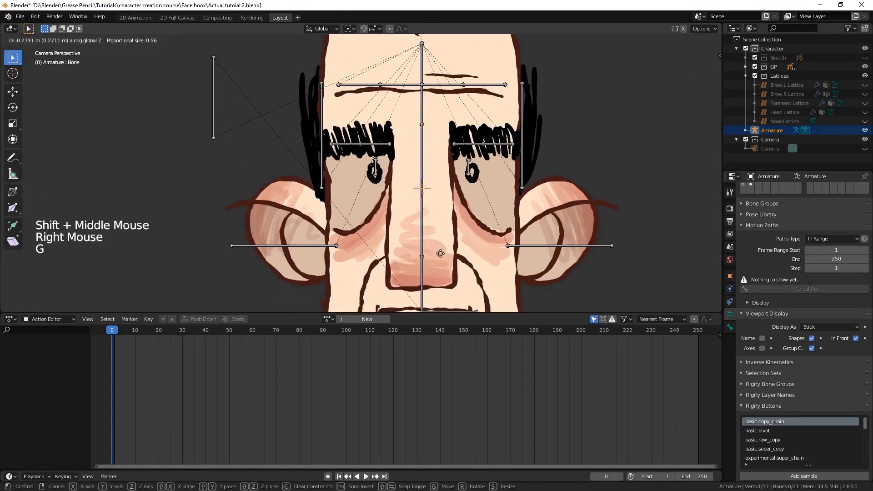
click(433, 280)
Hide the DEF_head bone and name the new nose bone DEF_nose_1
right_click(423, 108)
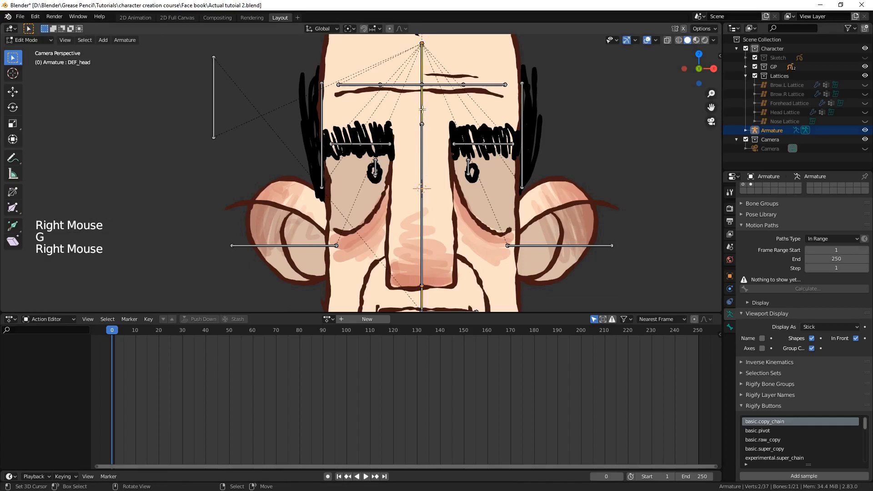
key(h)
right_click(422, 155)
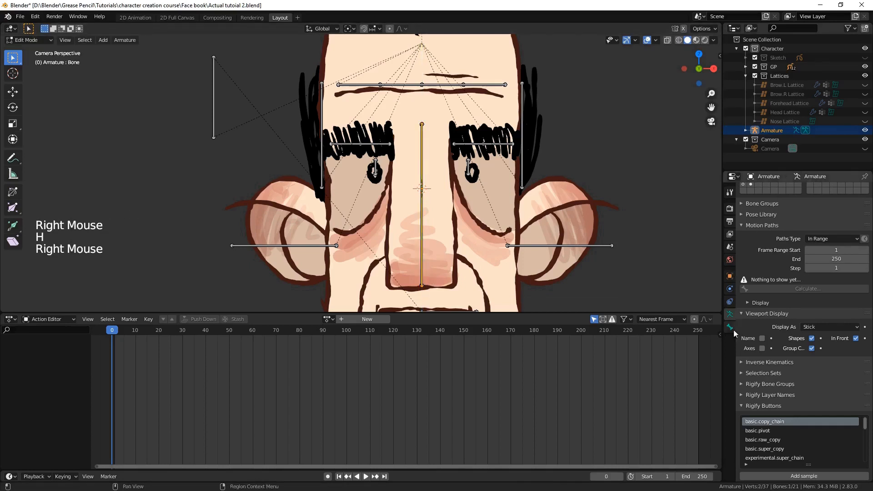
click(729, 327)
click(775, 190)
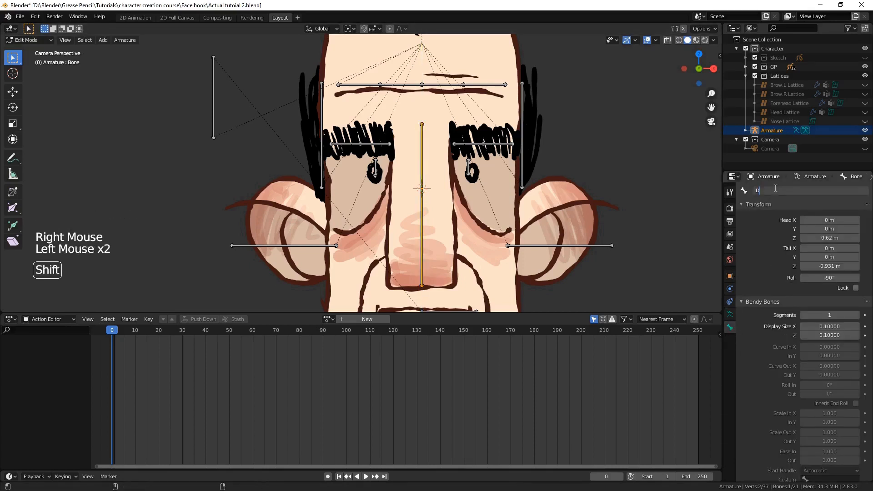
text(DEF_nose_)
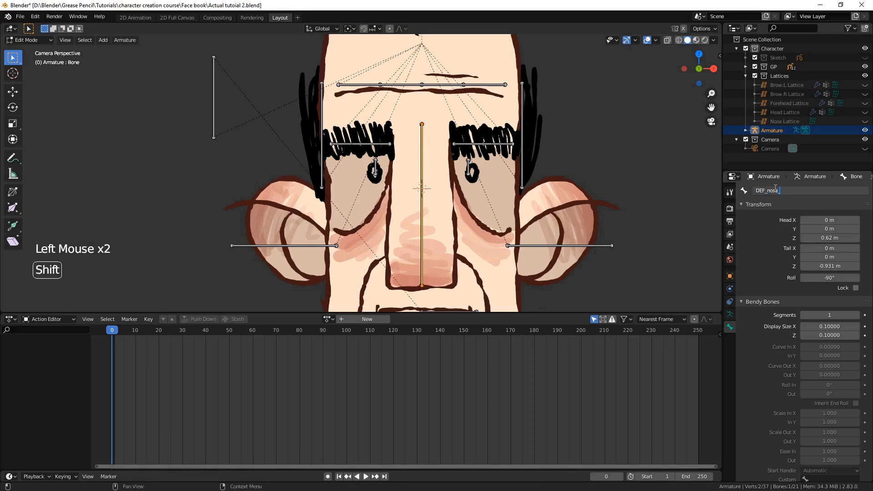
text(1)
key(Return)
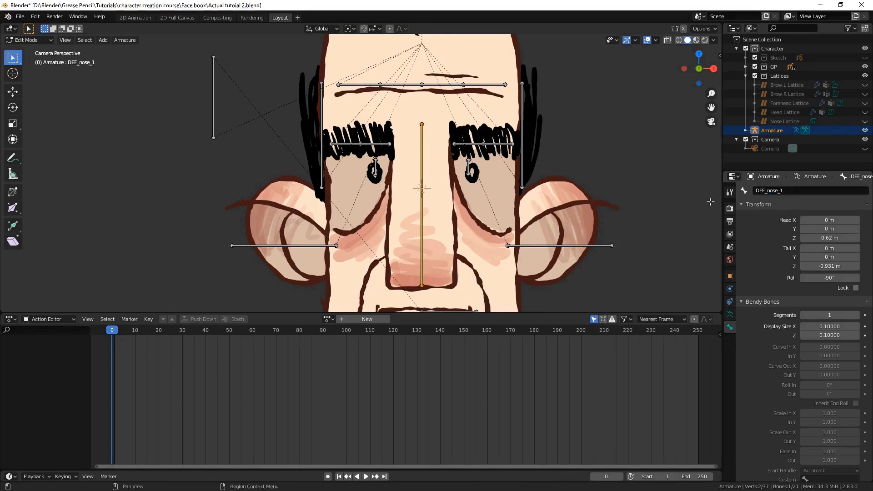
Subdivide the DEF_nose_1 bone with one cut, name the lower half DEF_nose_2, and save the file
key(w)
click(445, 211)
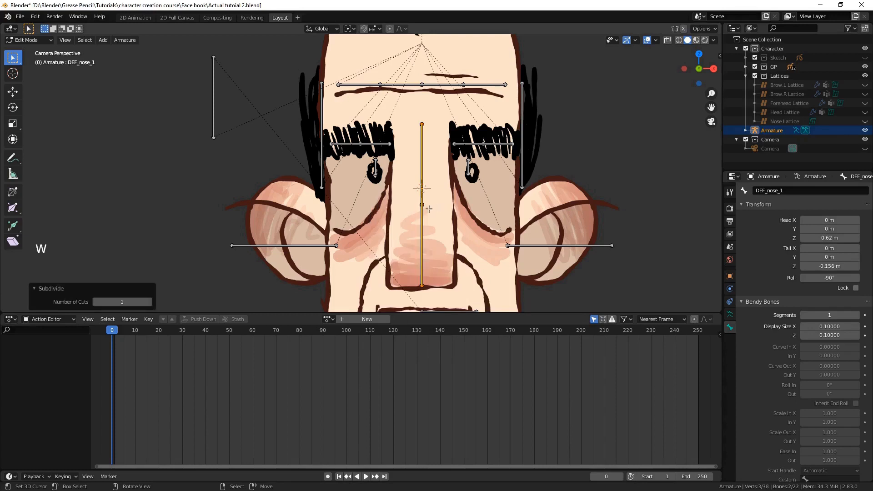
right_click(422, 222)
click(807, 190)
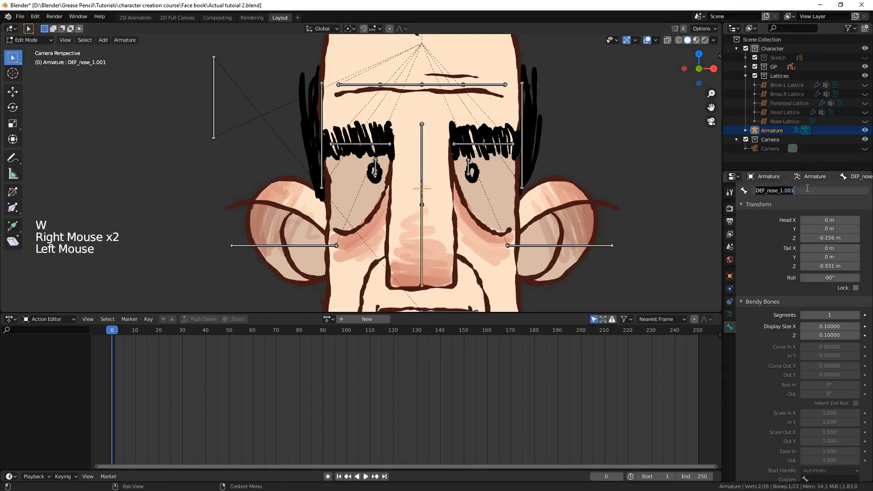
key(BackSpace)
key(BackSpace)
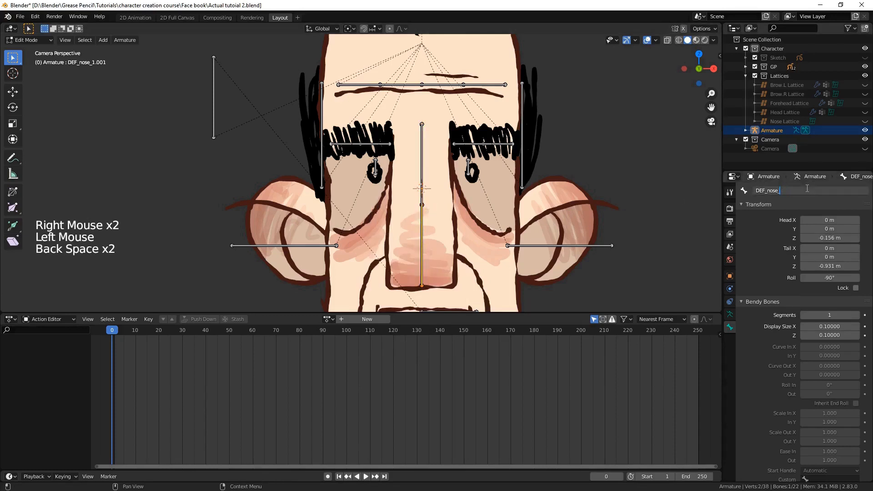
text(2)
key(Return)
key(ctrl+s)
Test-rotate the DEF_nose_2 bone in Pose Mode
scroll(426, 236, down, 3)
key(ctrl+Tab)
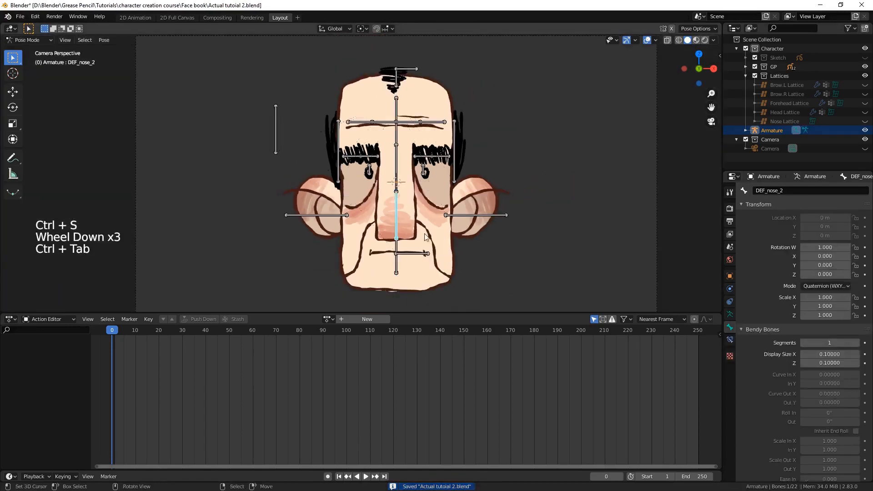
right_click(407, 222)
right_click(407, 222)
key(r)
Add an Armature modifier to the Nose Lattice with Armature as its target object
scroll(416, 186, up, 2)
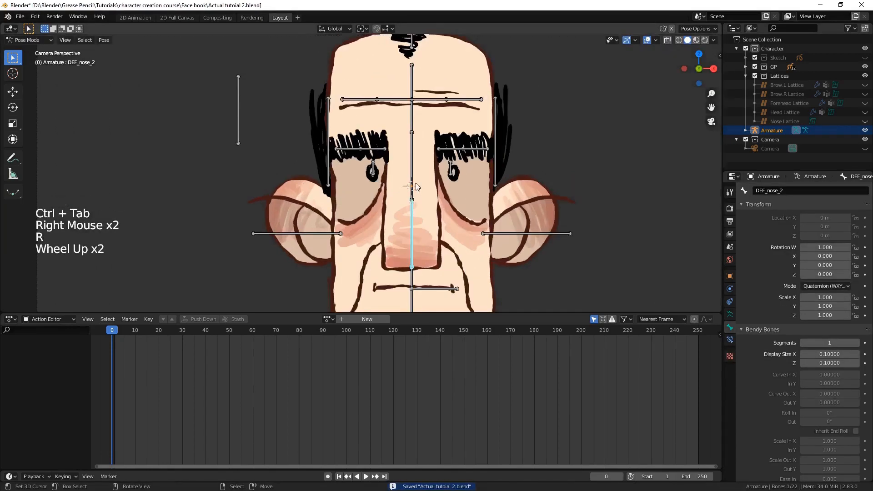
click(729, 288)
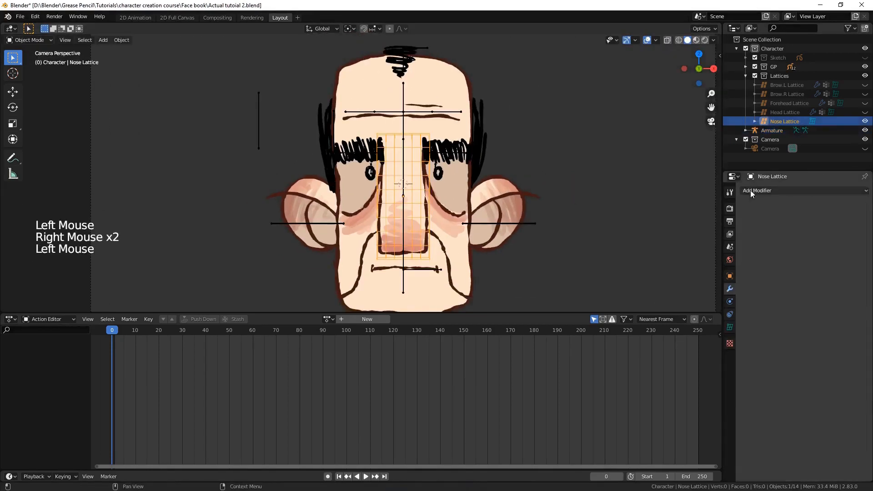
click(751, 191)
click(767, 209)
click(772, 240)
click(773, 253)
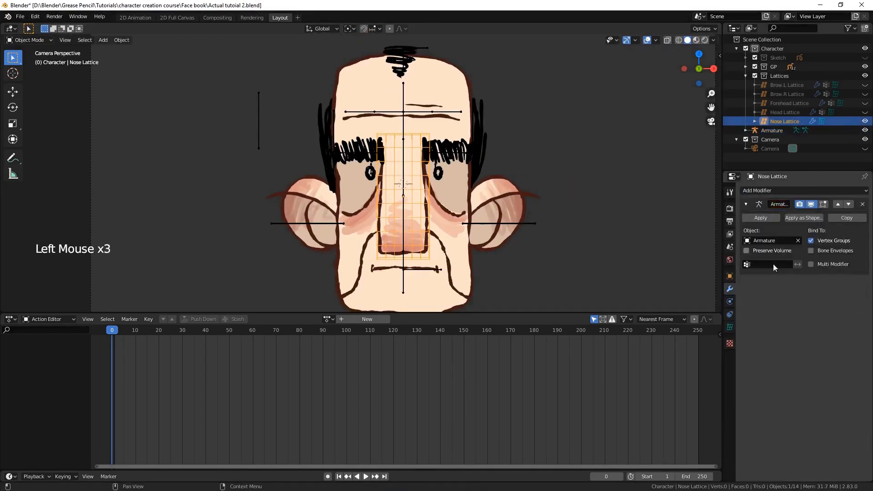
Create vertex groups DEF_nose_1 and DEF_nose_2 on the Nose Lattice and save the file
click(729, 327)
click(864, 323)
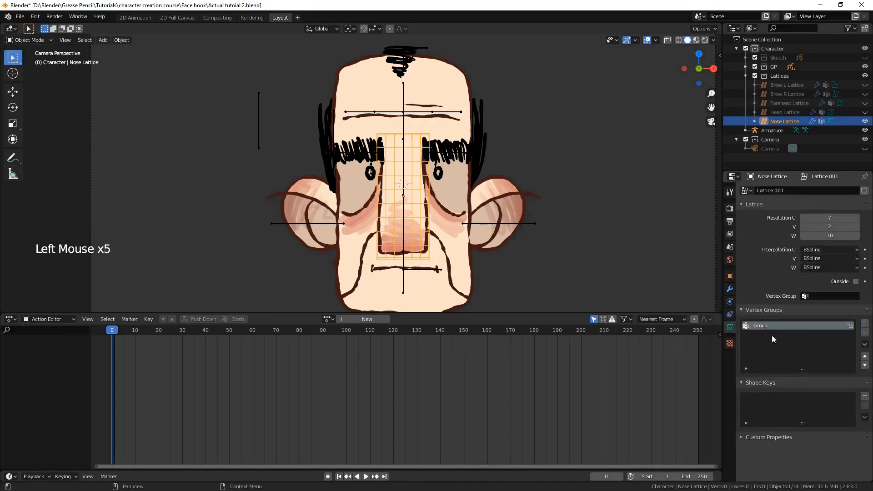
text(DEF_nose)
key(ctrl+s)
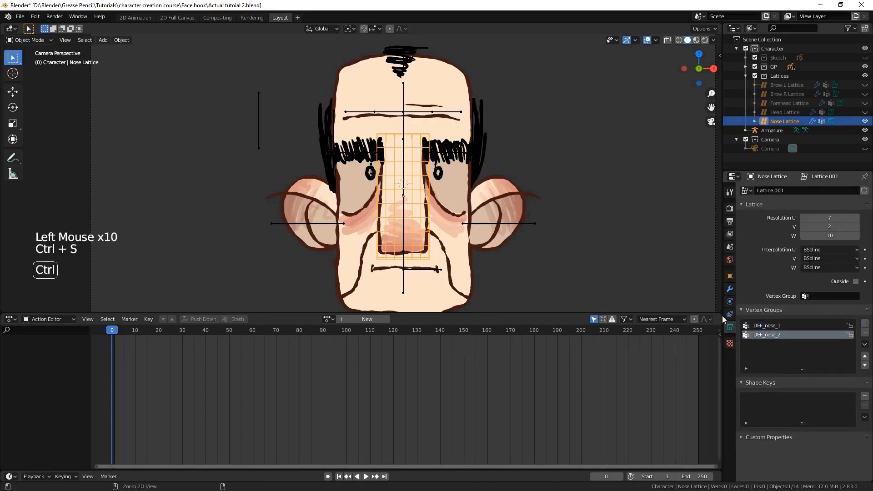
Assign the upper half of the Nose Lattice's points to the DEF_nose_1 vertex group in front view
key(Tab)
key(z)
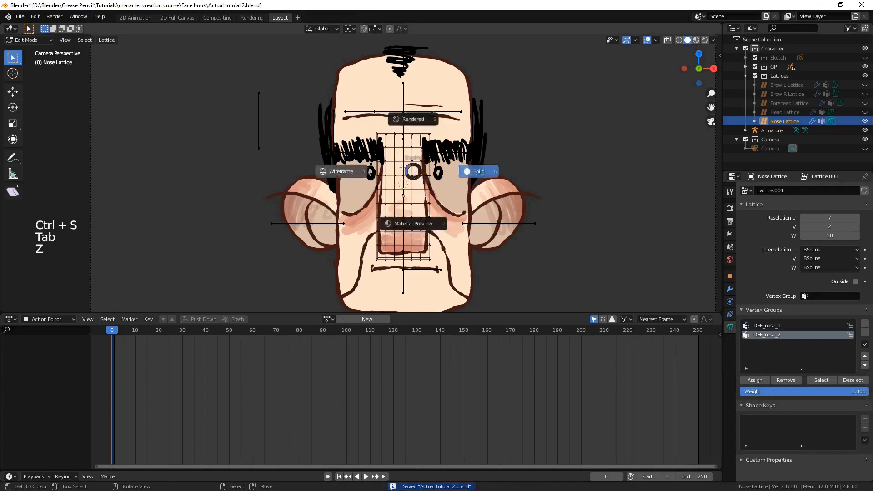
click(399, 166)
key(KP_1)
scroll(400, 166, down, 2)
key(z)
mouse_move(400, 182)
shift+middle_down()
mouse_move(318, 118)
mouse_move(298, 91)
shift+middle_up()
key(b)
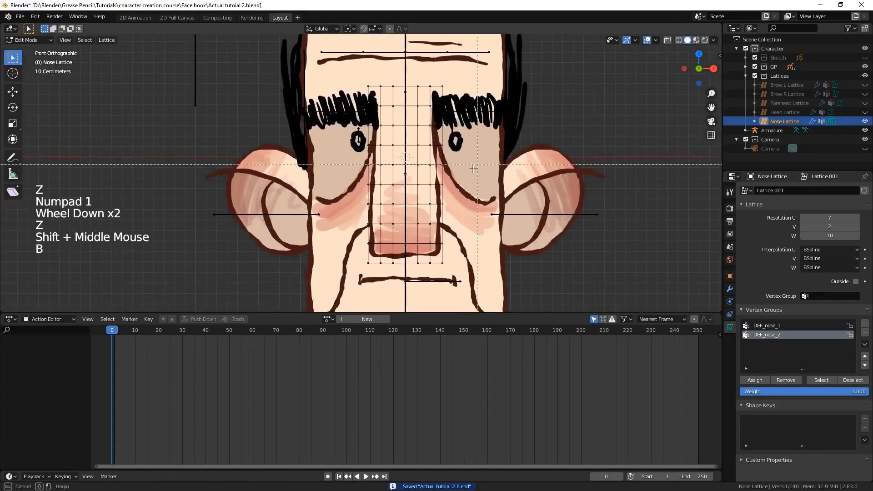
drag(295, 80, 457, 175)
click(767, 326)
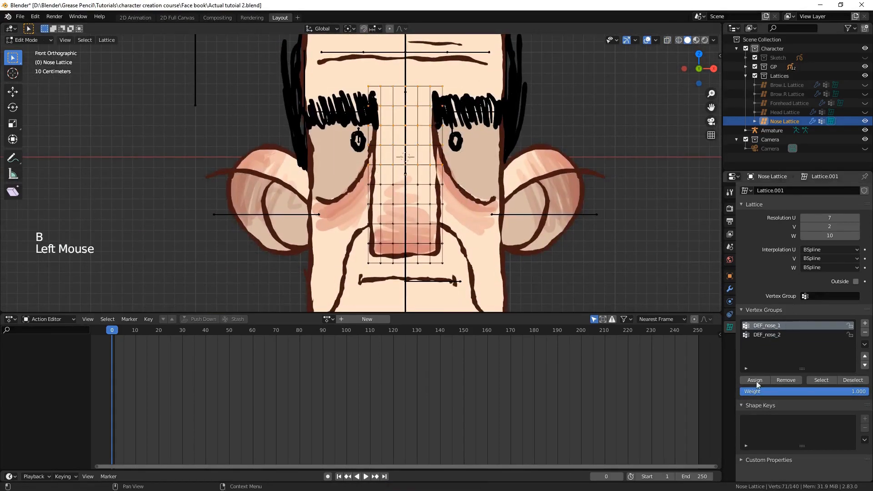
Invert the point selection, assign the lower lattice points to the DEF_nose_2 vertex group, and return to Object Mode
click(768, 335)
key(ctrl+i)
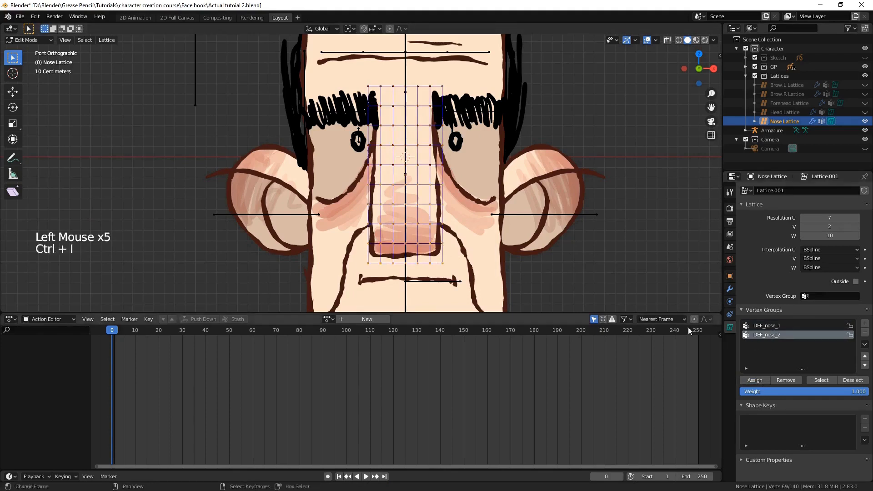
click(757, 382)
key(ctrl+Tab)
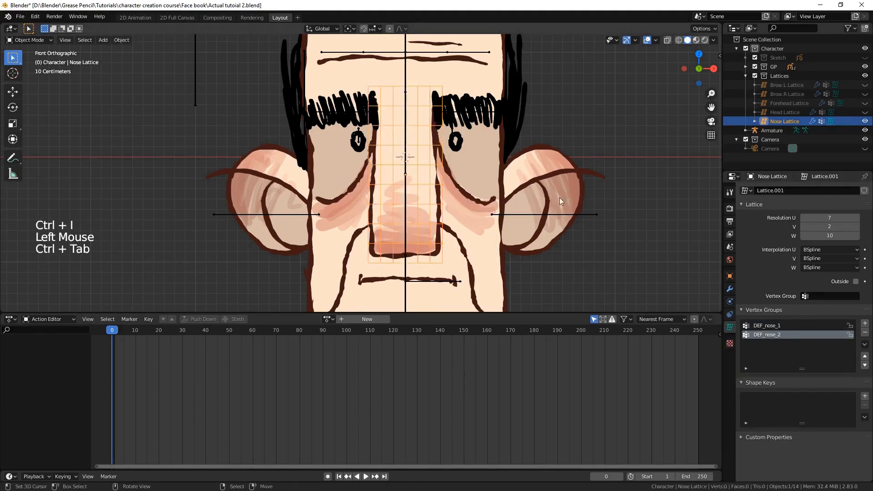
Set the Nose Lattice's U, V and W interpolation to Linear, return to the camera view, and save the file
click(829, 249)
click(822, 265)
click(822, 260)
click(819, 273)
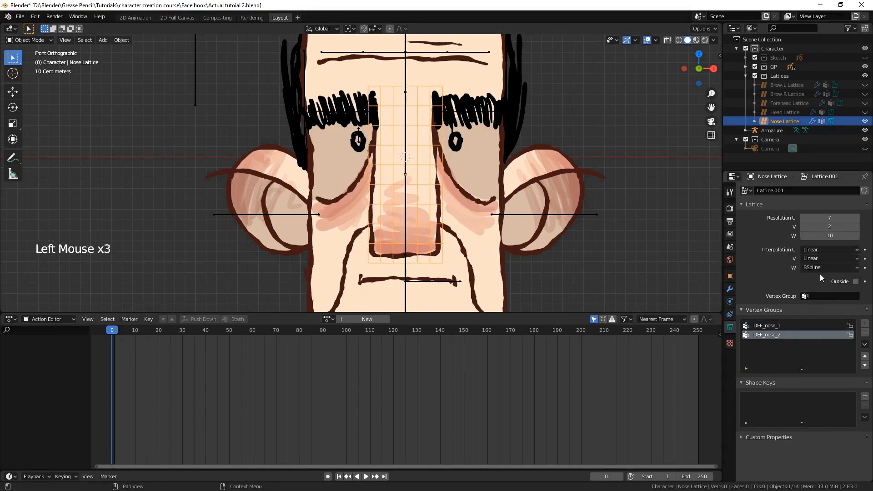
click(821, 269)
click(812, 276)
scroll(404, 171, down, 2)
key(KP_0)
scroll(404, 171, down, 2)
key(ctrl+s)
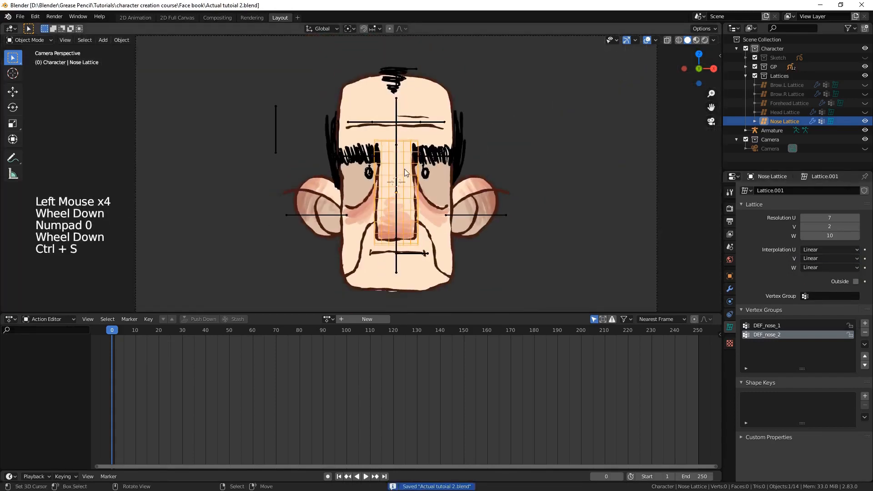
Test-rotate the DEF_nose_1 and DEF_nose_2 bones in Pose Mode to check the nose deformation
right_click(404, 168)
key(ctrl+Tab)
right_click(404, 168)
key(r)
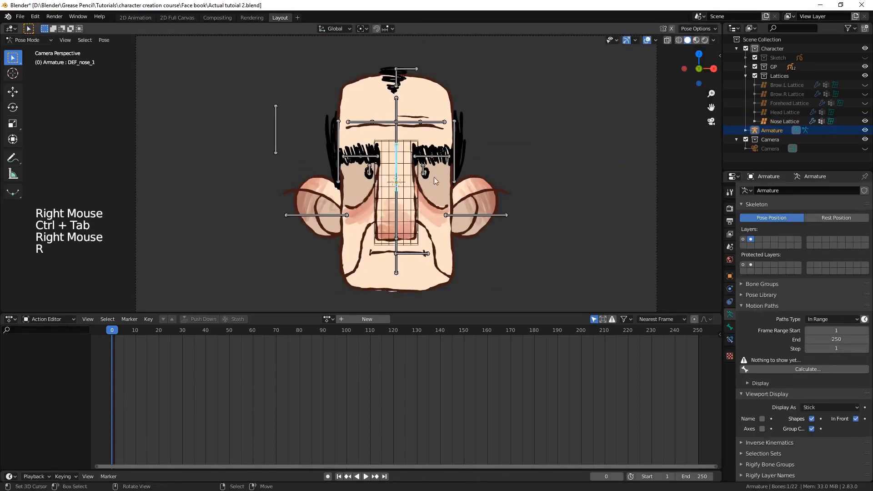
right_click(397, 213)
key(r)
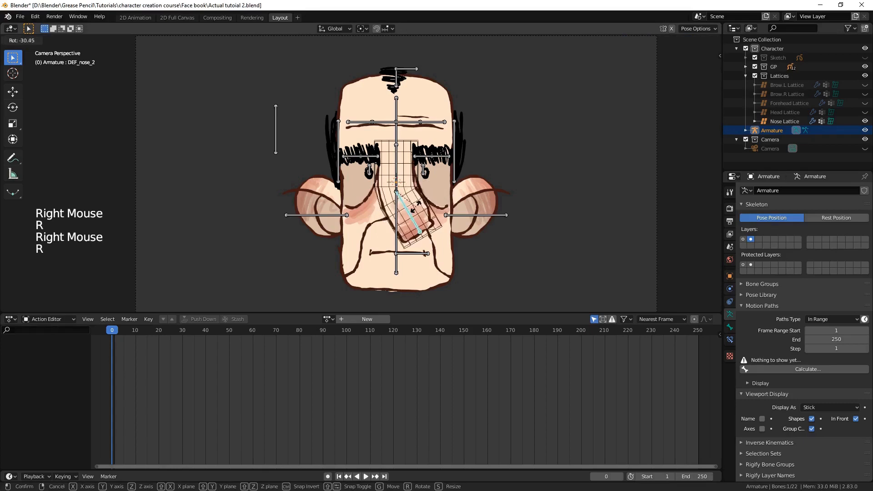
right_click(415, 208)
Set the Bendy Bones segments to 32 for both nose bones at once
shift+right_click(397, 180)
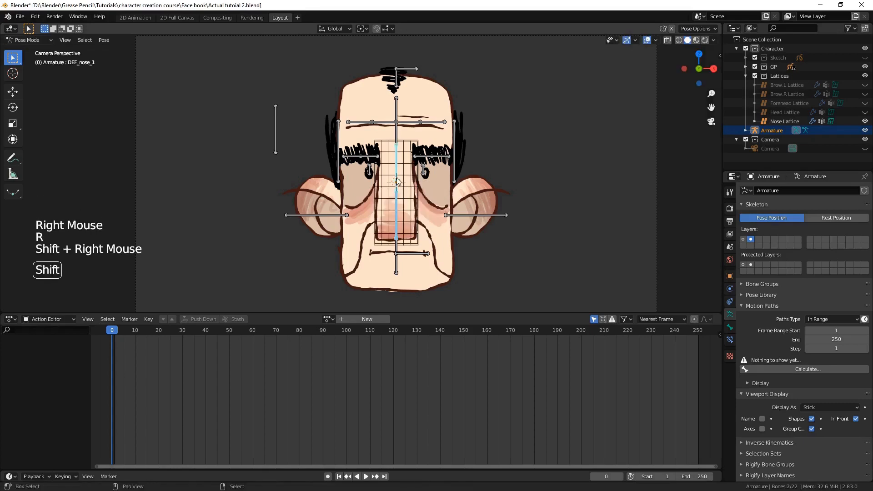
click(729, 327)
alt+click(828, 343)
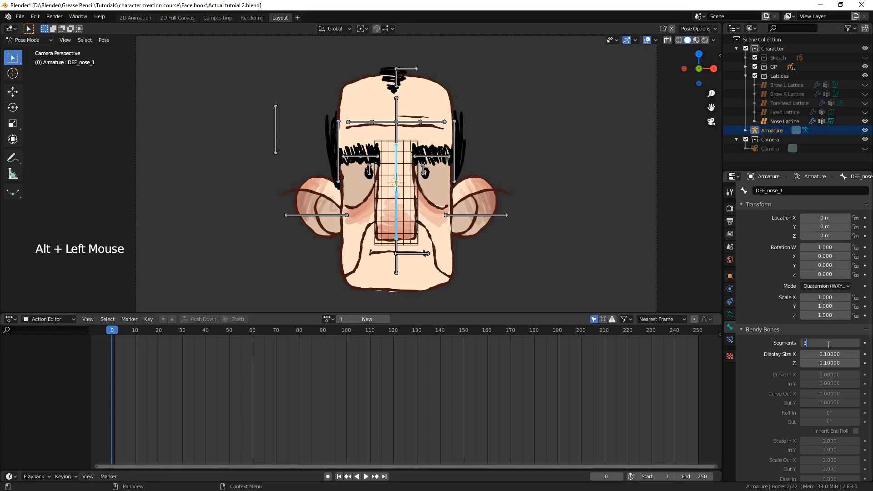
key(Return)
Test-rotate the DEF_nose_2 bone again to check the bendy nose deformation
right_click(398, 219)
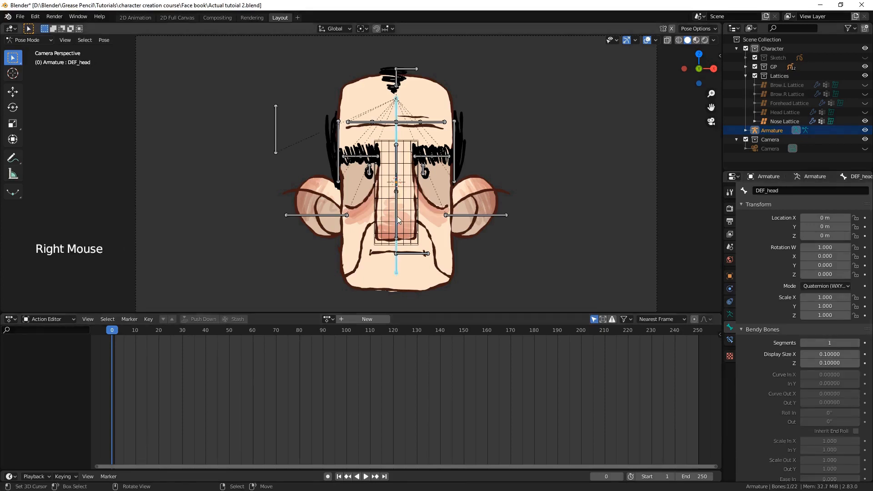
key(r)
right_click(398, 220)
right_click(399, 220)
key(r)
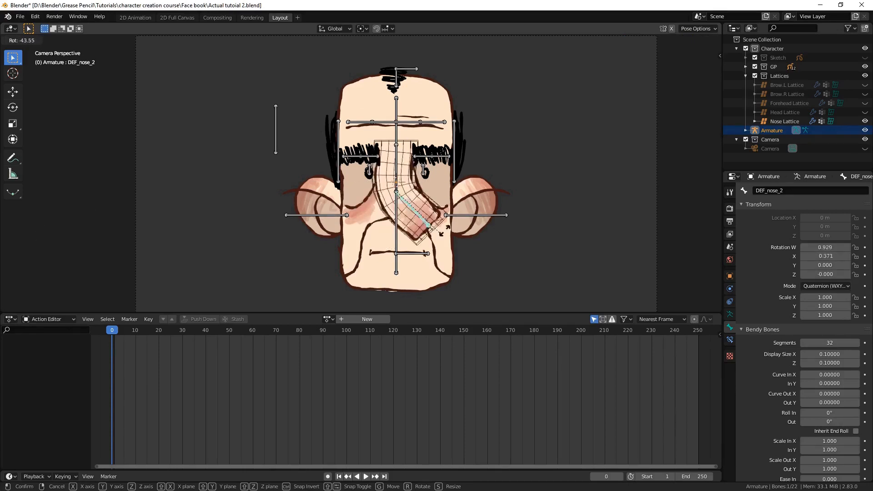
right_click(466, 208)
Reveal the hidden bones in Edit Mode and parent DEF_nose_1 to DEF_head with Keep Offset
right_click(395, 142)
key(Tab)
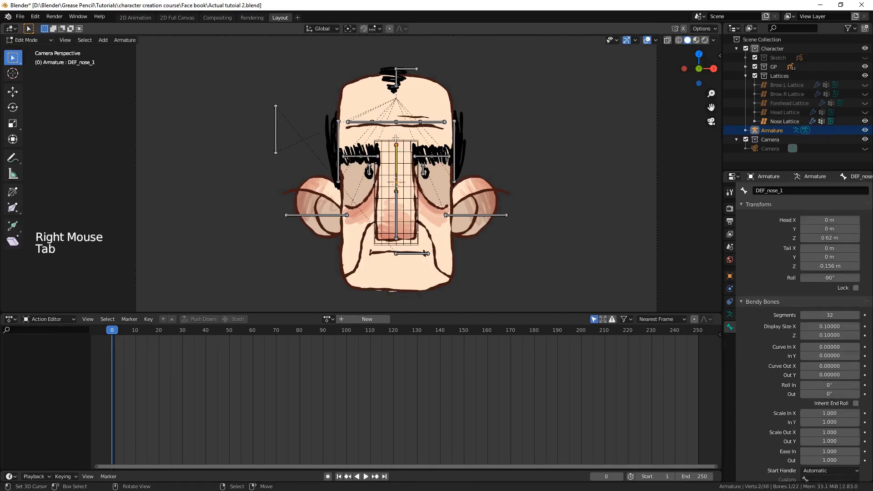
key(alt+h)
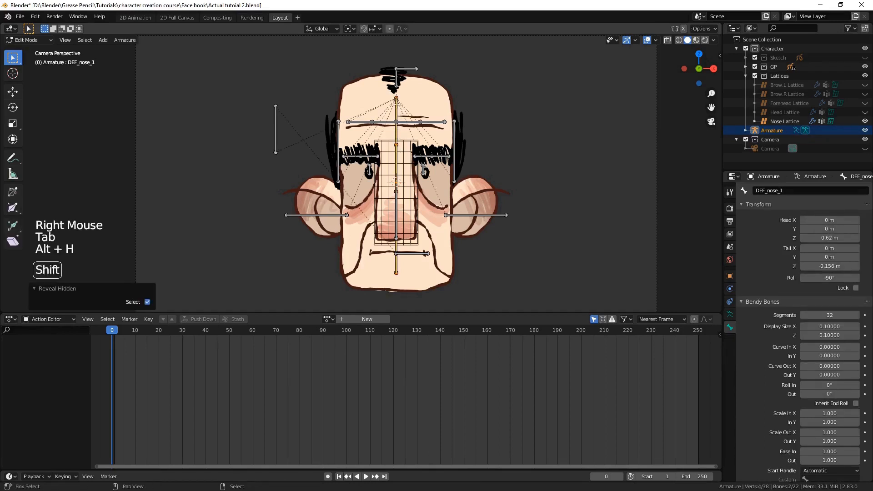
right_click(398, 155)
right_click(398, 155)
right_click(399, 155)
right_click(398, 155)
right_click(398, 155)
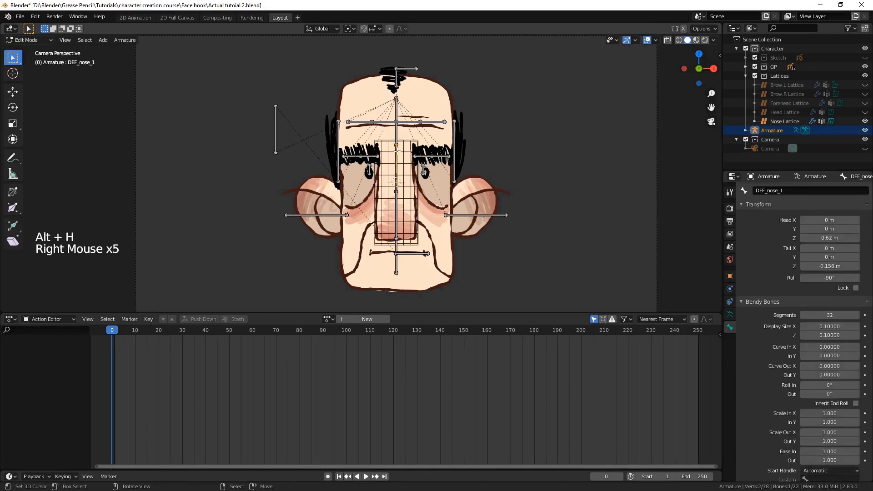
shift+right_click(391, 115)
key(ctrl+p)
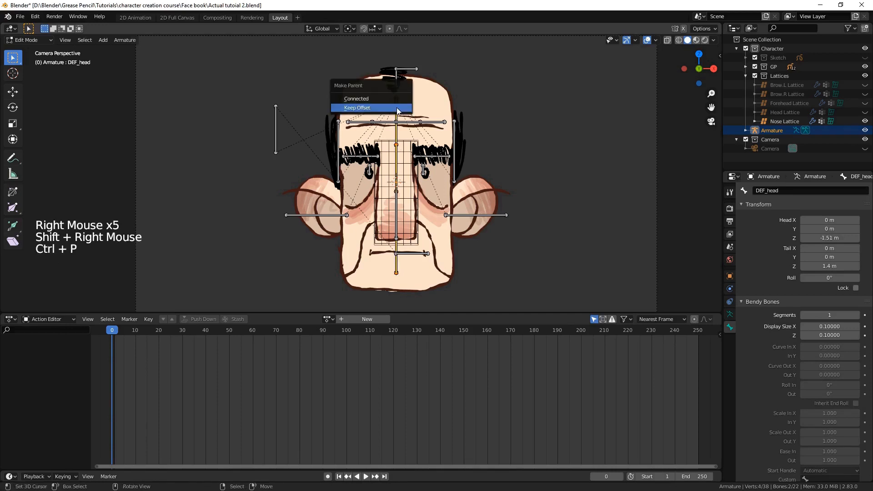
click(397, 107)
Test-rotate the DEF_head bone in Pose Mode to check which face parts follow it
key(Tab)
key(alt+a)
right_click(399, 113)
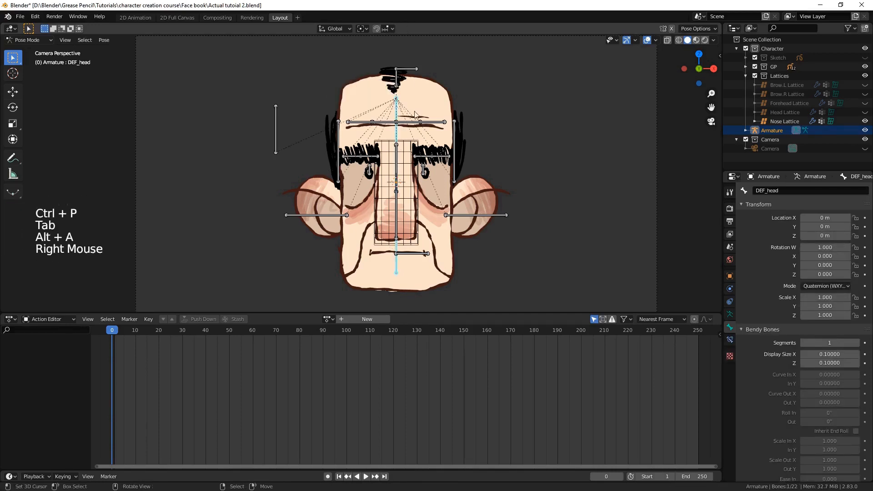
key(r)
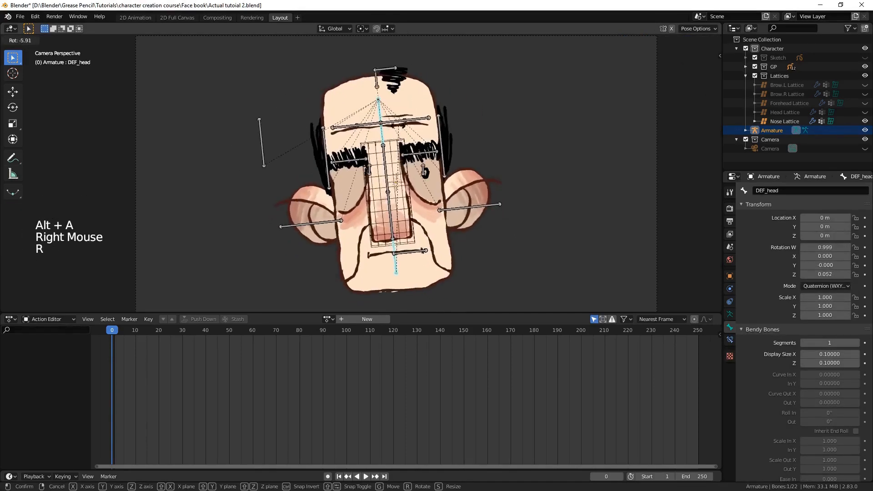
key(Tab)
key(Tab)
Parent the DEF_eye.R and DEF_eye.L bones to DEF_head with Keep Offset and return to Object Mode
right_click(424, 173)
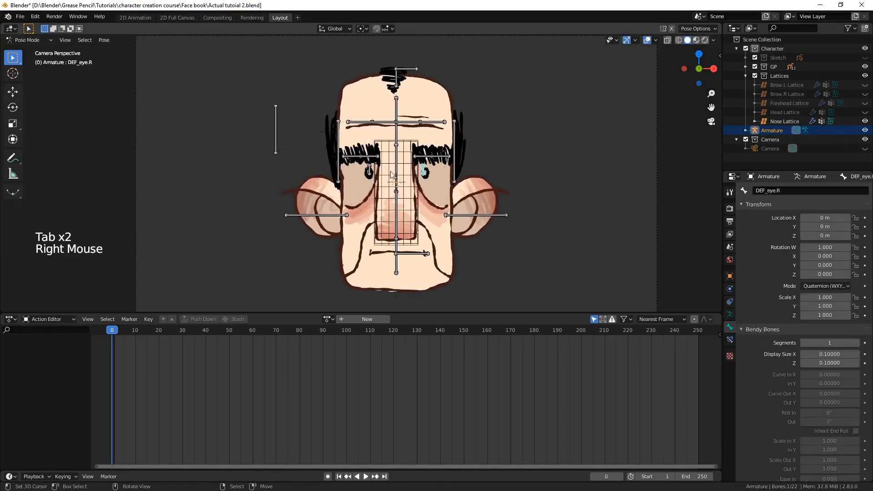
key(Tab)
shift+right_click(374, 168)
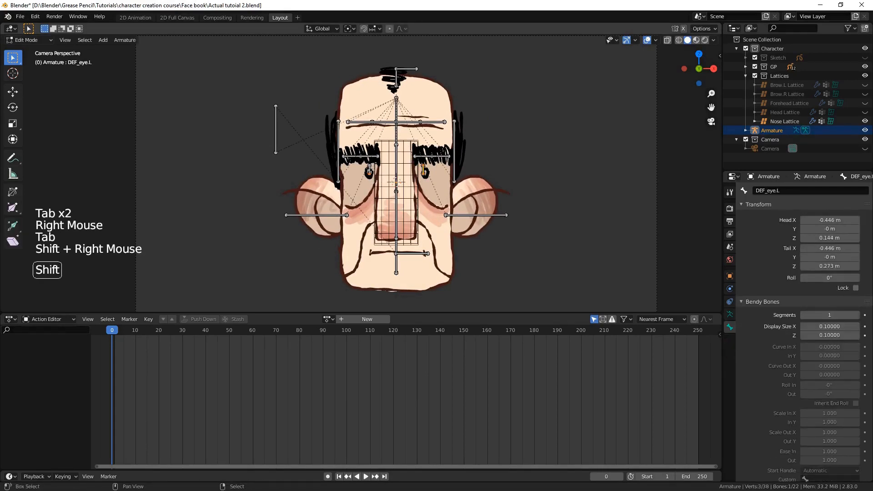
shift+right_click(397, 108)
key(ctrl+p)
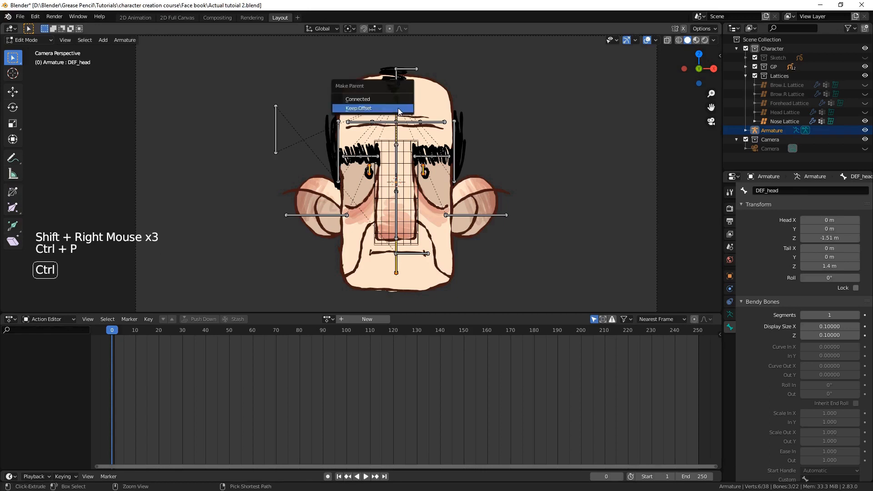
click(397, 109)
key(Tab)
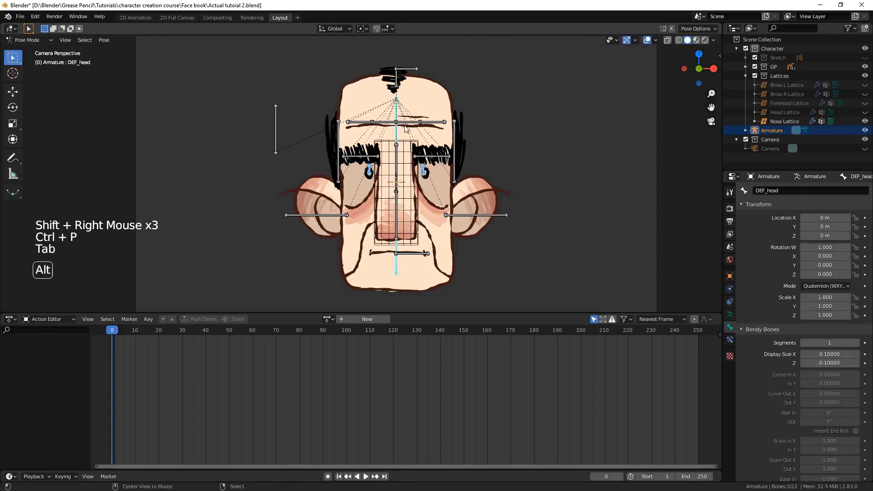
key(alt+a)
key(ctrl+Tab)
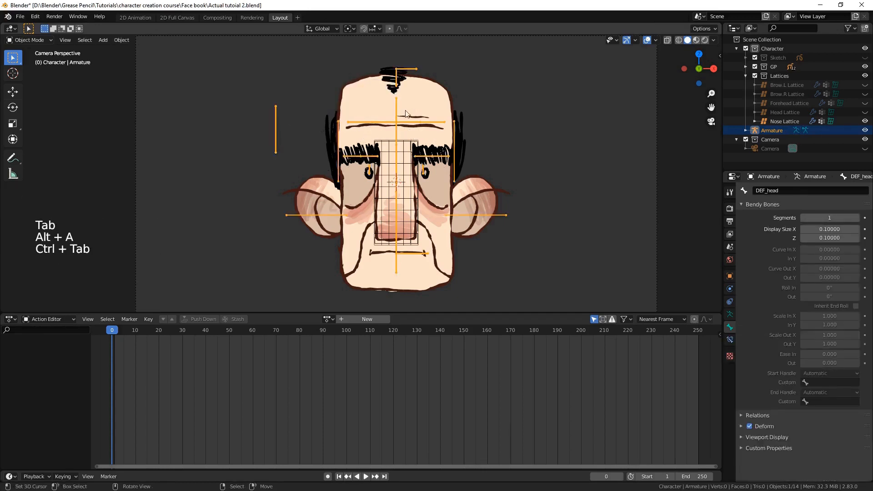
Add an Armature modifier to the Eye.R Grease Pencil object
scroll(426, 178, up, 3)
click(425, 173)
click(730, 289)
click(804, 190)
click(786, 212)
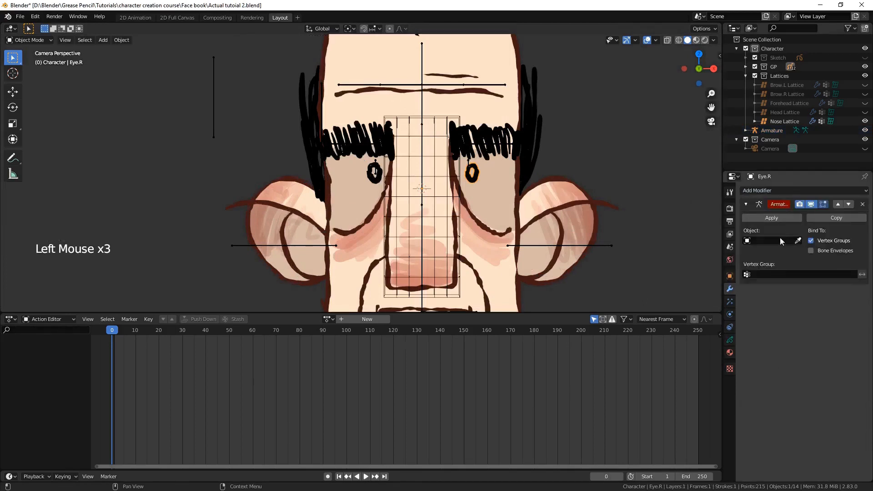
Add a vertex group named DEF_eye.R to the Eye.R object
click(730, 340)
click(865, 423)
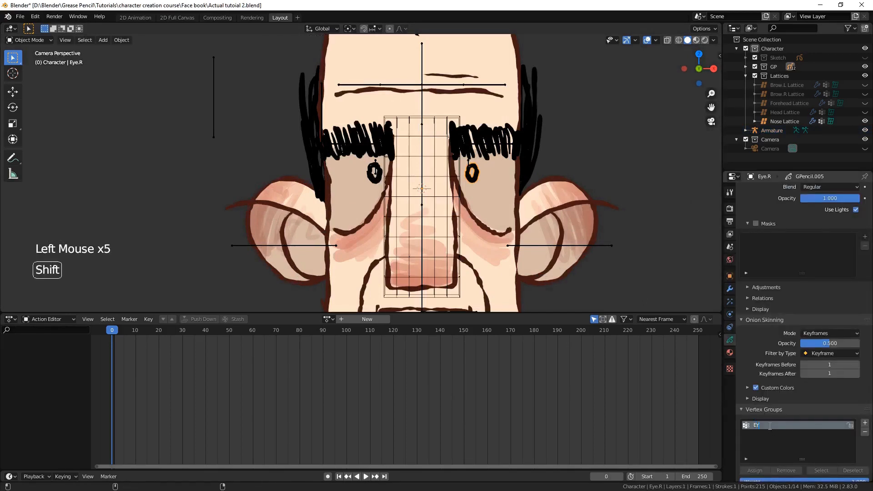
key(BackSpace)
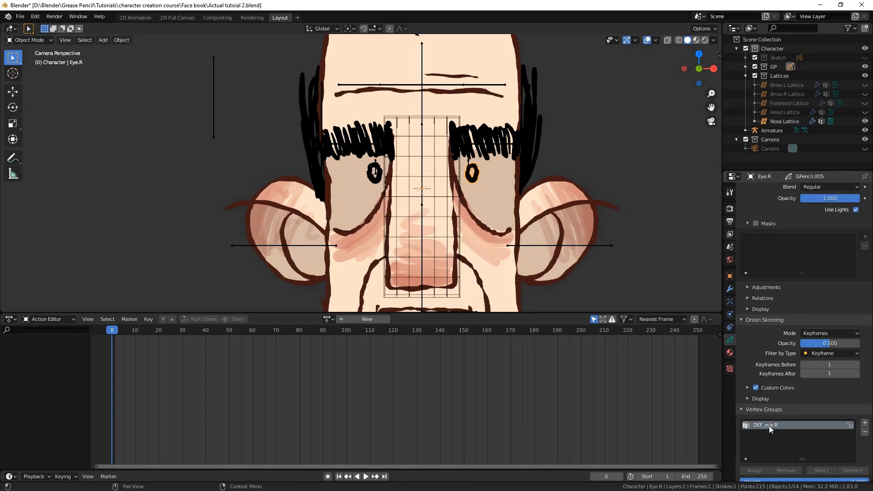
Assign the Eye.R strokes to the DEF_eye.R vertex group in Edit Mode
key(Tab)
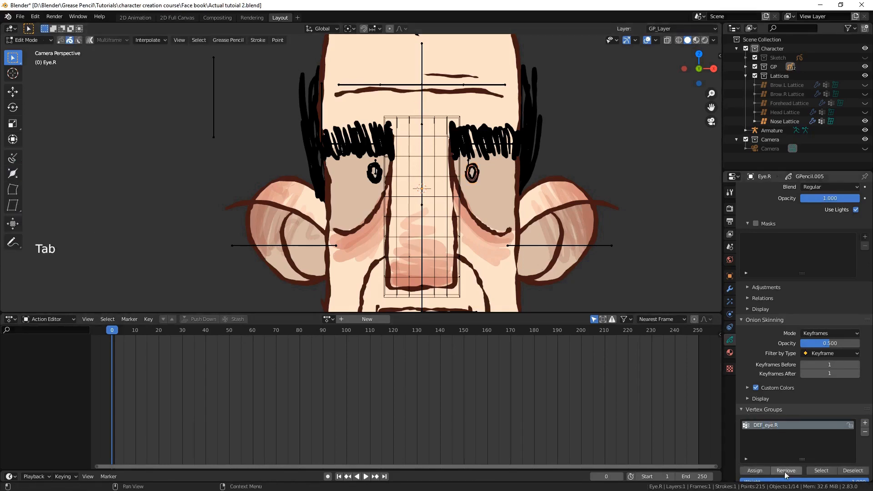
click(764, 471)
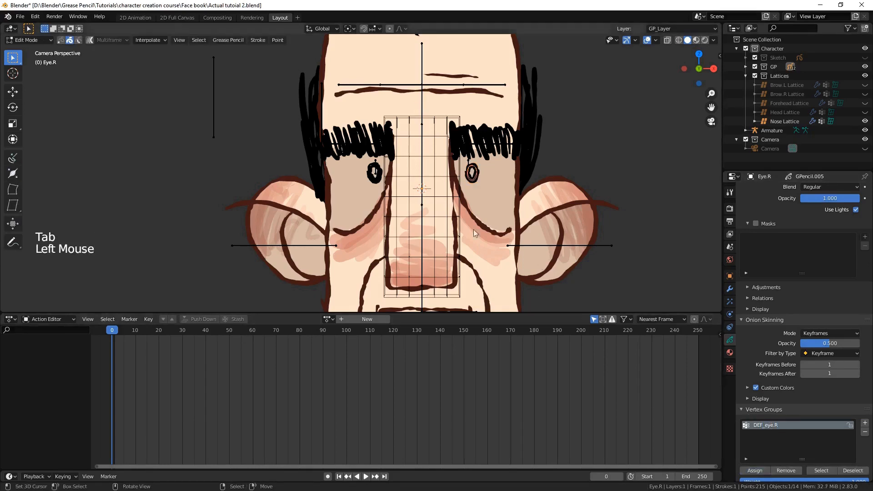
click(763, 470)
key(Tab)
Test the face rig by rotating the DEF_head bone in Pose Mode, restoring its original rotation
right_click(417, 86)
right_click(419, 91)
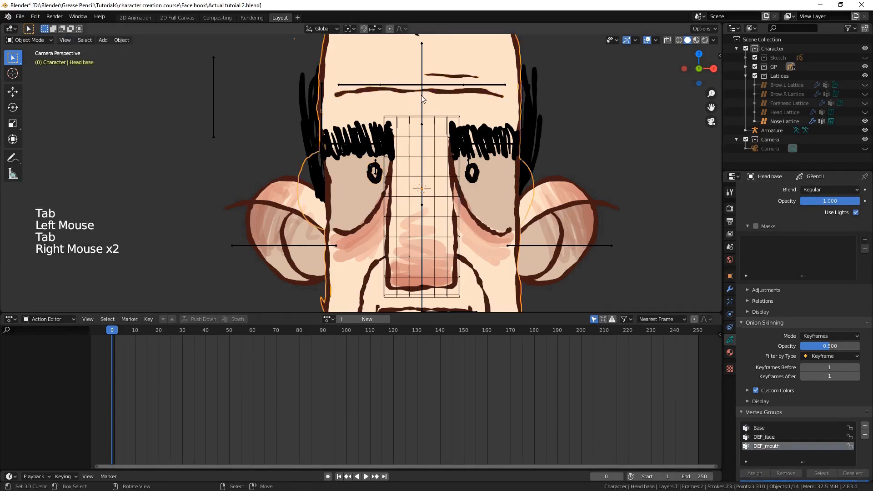
right_click(421, 95)
key(ctrl+Tab)
right_click(422, 97)
key(r)
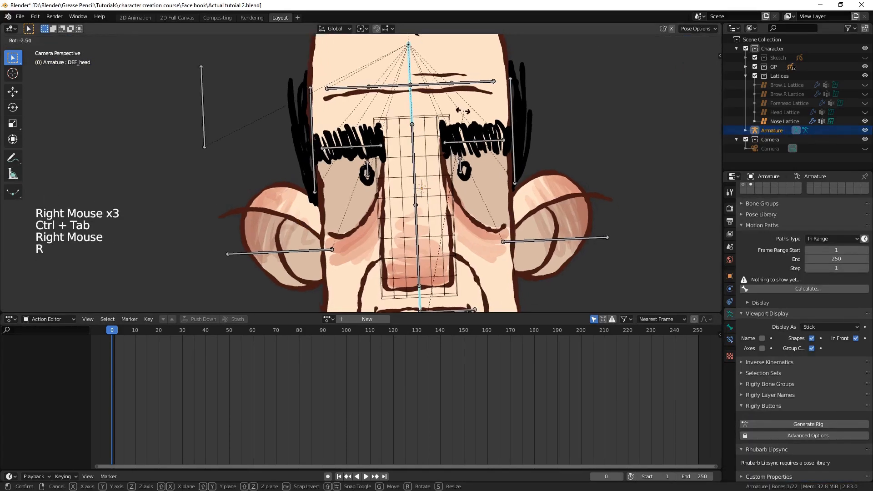
scroll(444, 123, down, 2)
key(r)
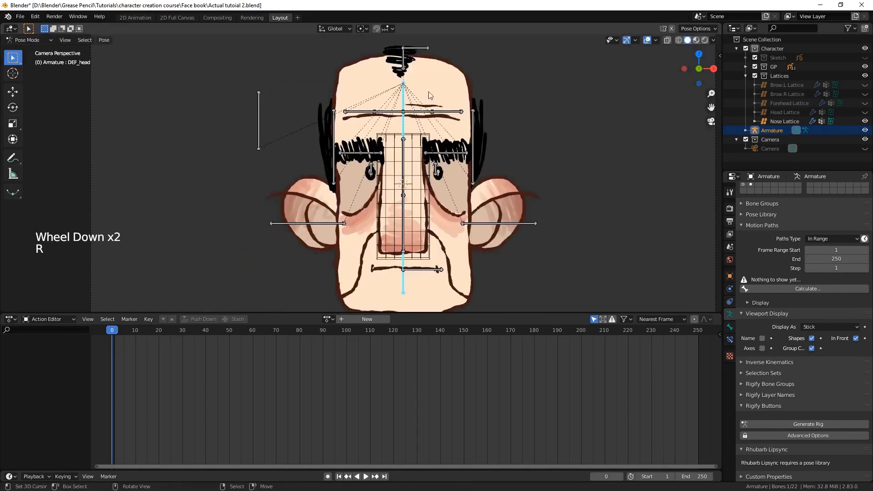
click(410, 107)
Leave Pose Mode and add a lattice for the hair tuft on top of the head
key(alt+a)
key(ctrl+Tab)
key(shift+a)
mouse_move(410, 108)
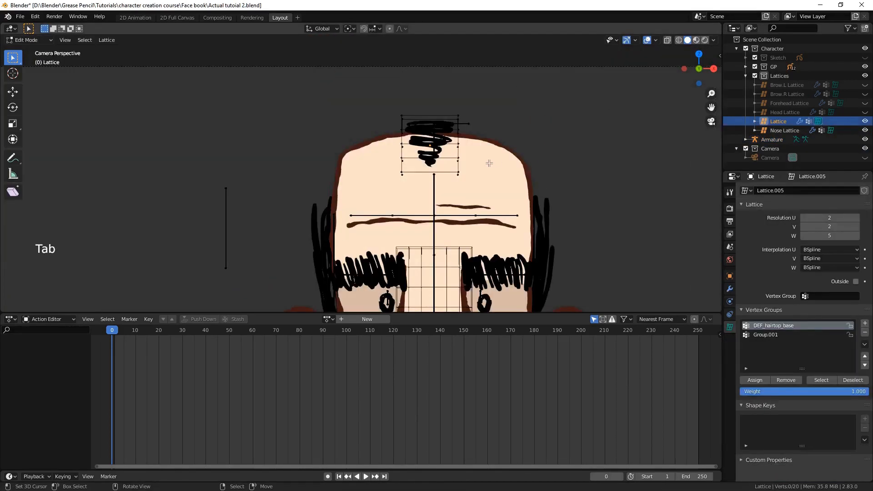
Assign the two lowest rows of the hair lattice's points to DEF_hairtop_base with weight 1
scroll(382, 164, up, 1)
key(b)
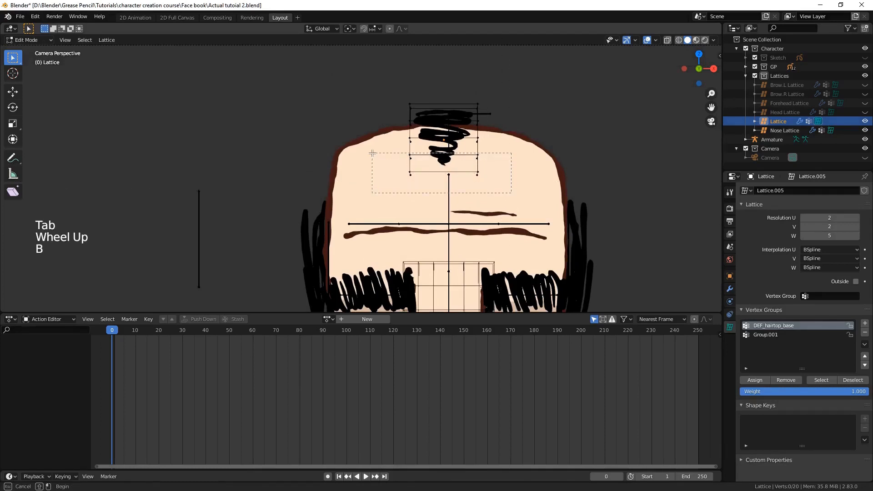
drag(373, 149, 373, 148)
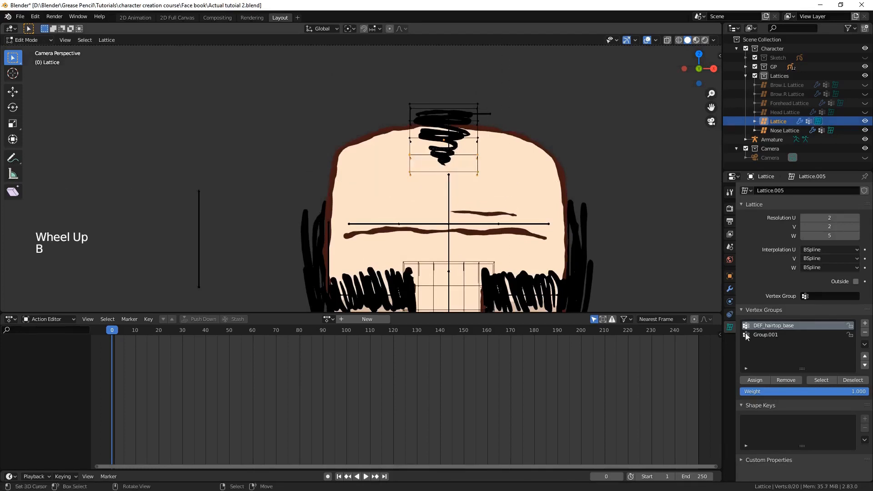
click(753, 382)
key(alt+a)
scroll(521, 154, up, 1)
key(b)
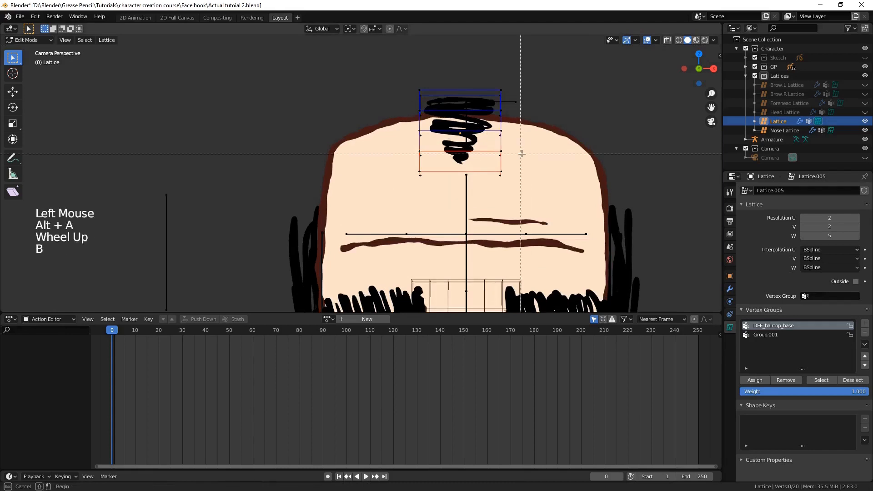
drag(518, 142, 361, 133)
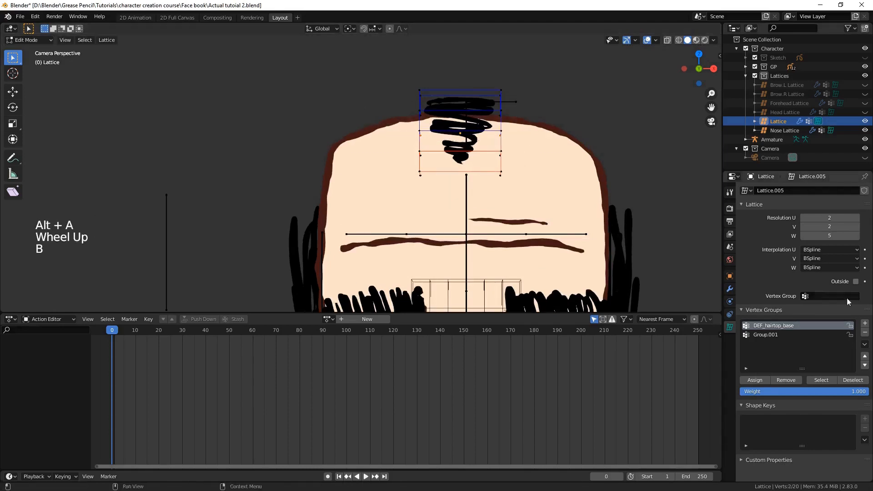
Assign the middle row of the hair lattice's points to DEF_hairtop_base with weight 0.75, selecting them in front view
key(KP_1)
scroll(500, 182, up, 5)
shift+middle_drag(391, 200, 383, 242)
key(b)
drag(470, 163, 318, 129)
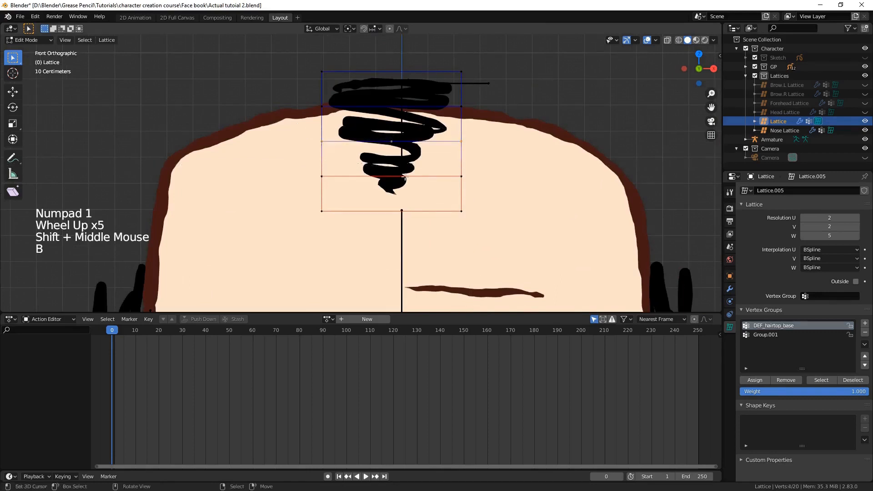
click(821, 390)
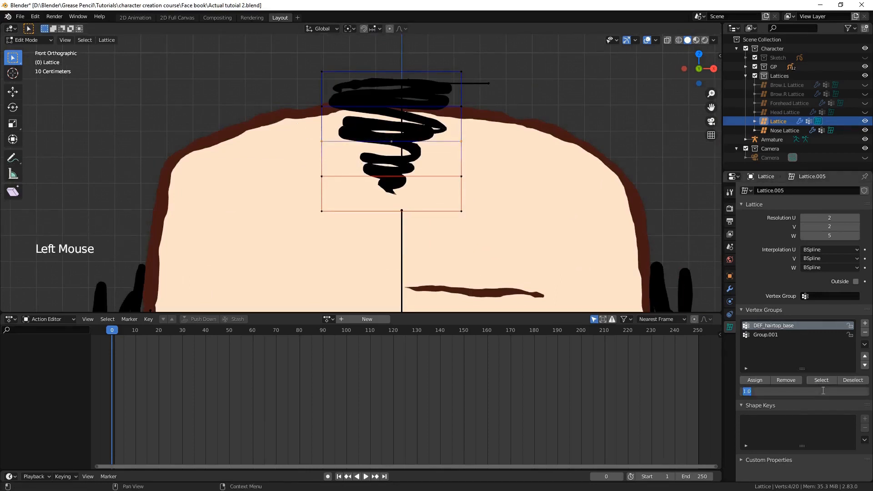
text(0.75)
key(Return)
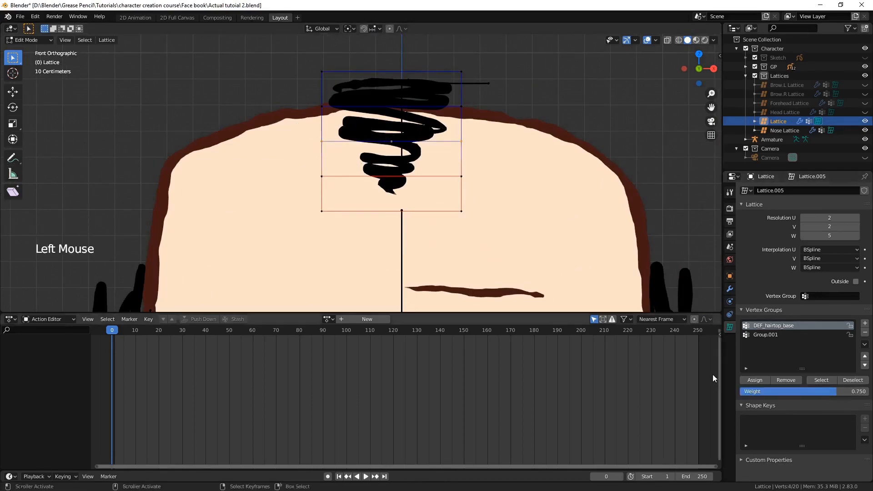
click(751, 380)
key(alt+a)
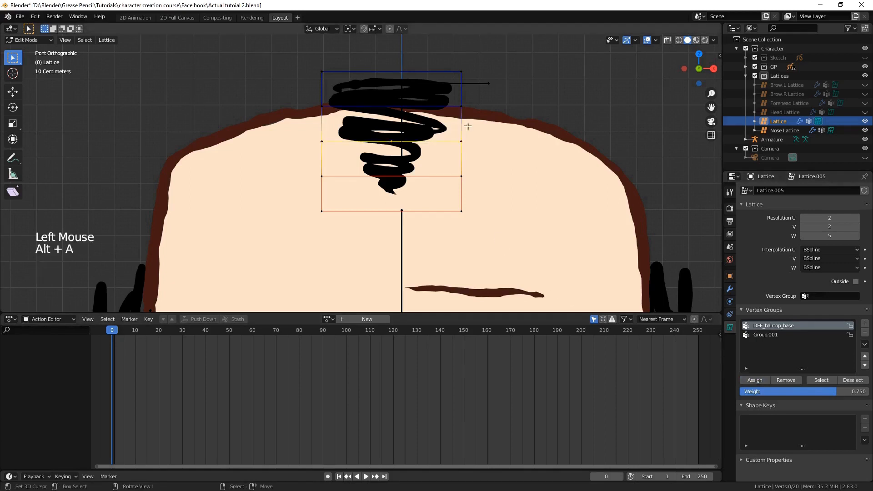
Assign the second-highest row of the hair lattice's points to DEF_hairtop_base with weight 0.5
key(b)
drag(473, 122, 247, 68)
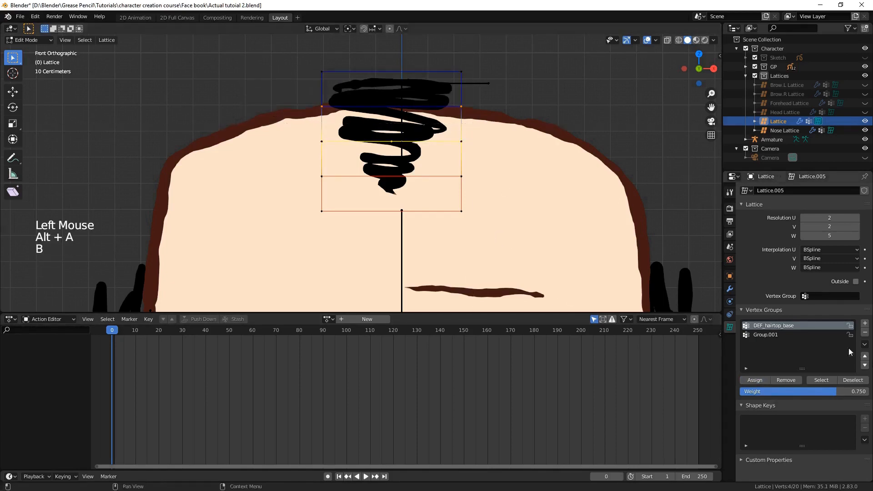
click(838, 392)
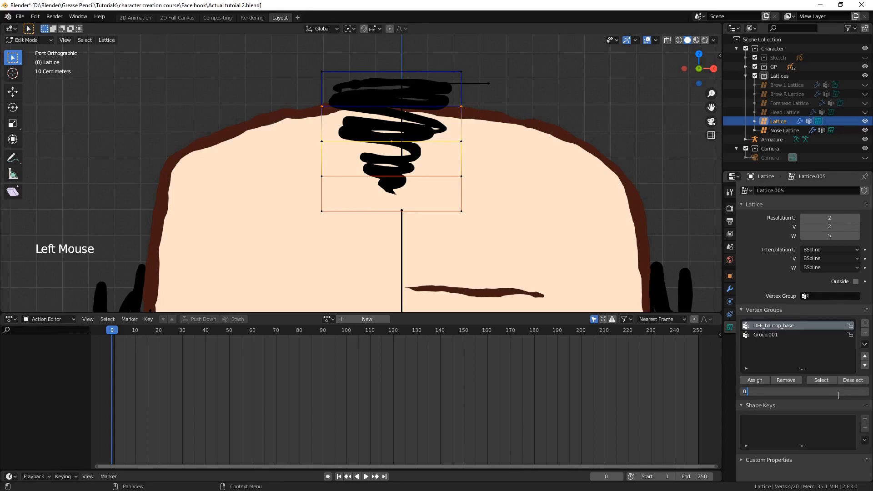
text(0.5)
key(Return)
click(754, 381)
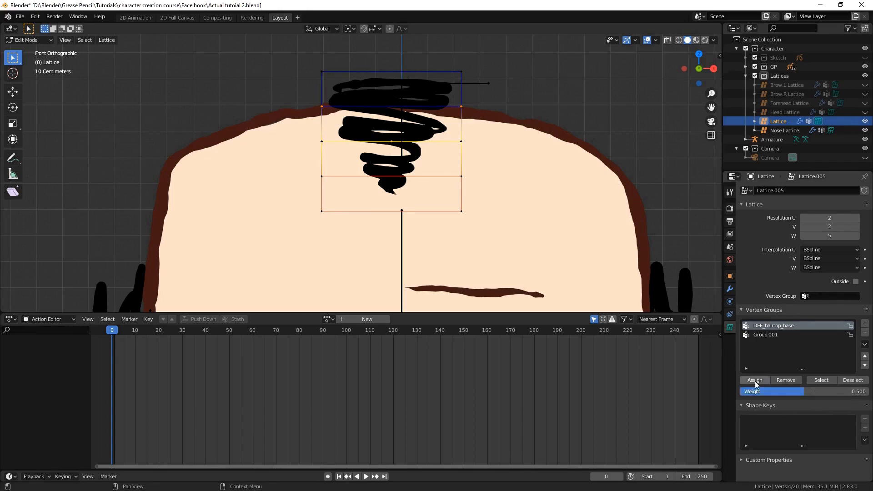
key(alt+a)
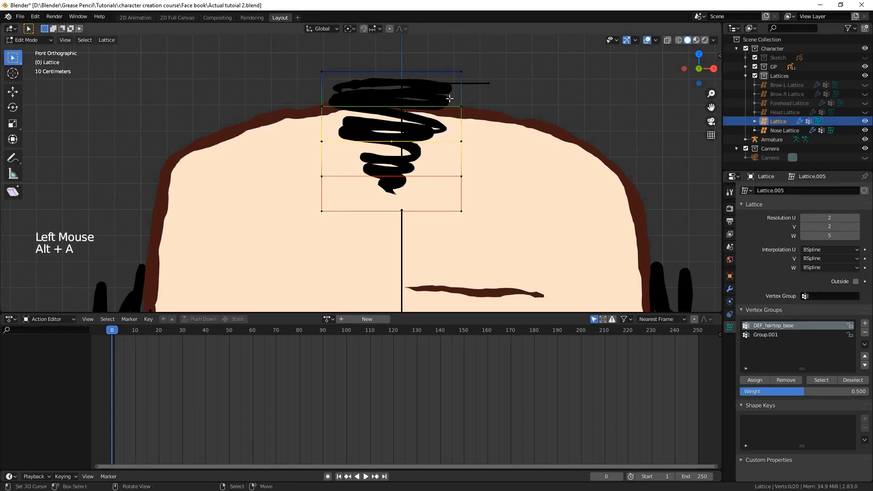
Rename the vertex group Group.001 as DEF_hairtop_upper
scroll(538, 160, down, 1)
click(768, 335)
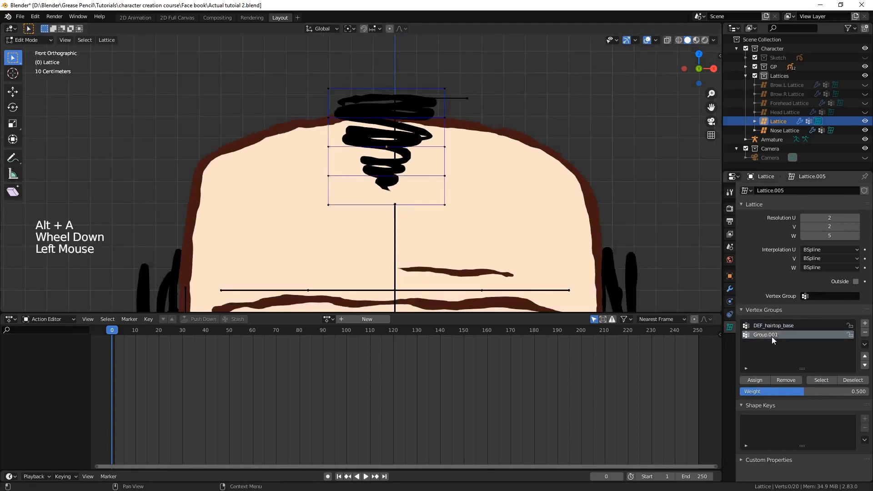
double_click(772, 335)
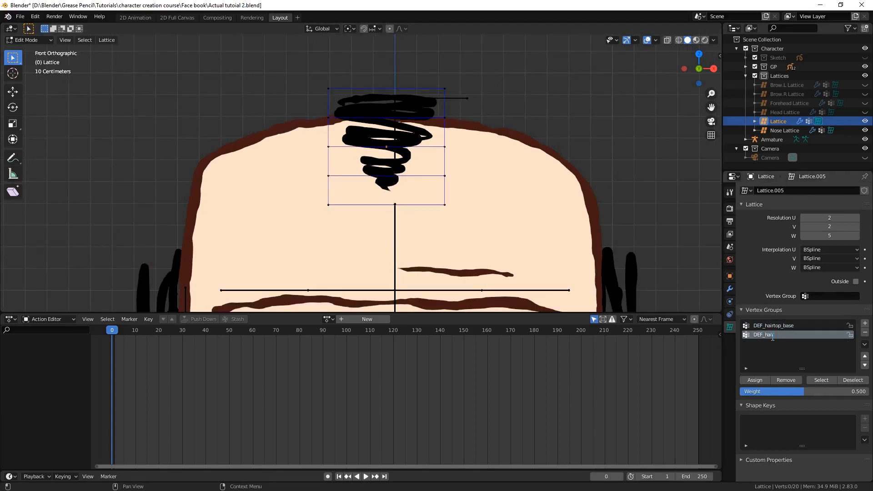
text(_u)
key(Tab)
key(Tab)
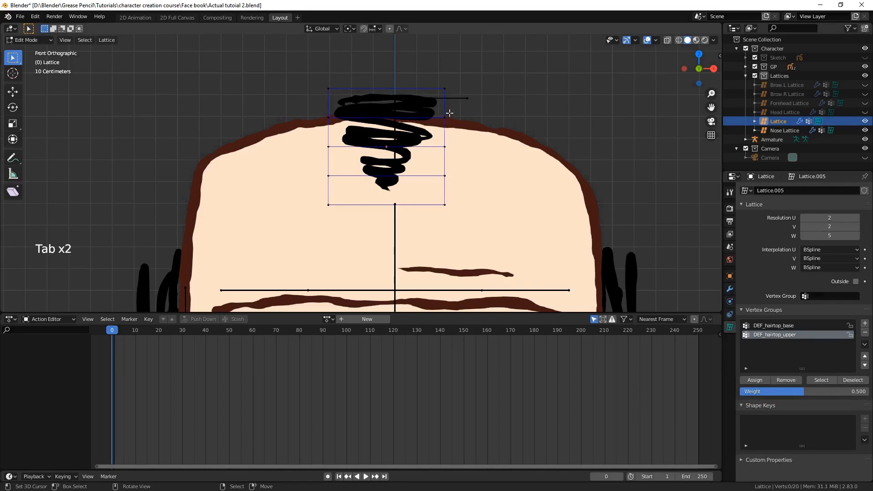
Assign the two uppermost rows of the hair lattice's points to DEF_hairtop_upper with weight 0.5
key(b)
drag(464, 127, 337, 36)
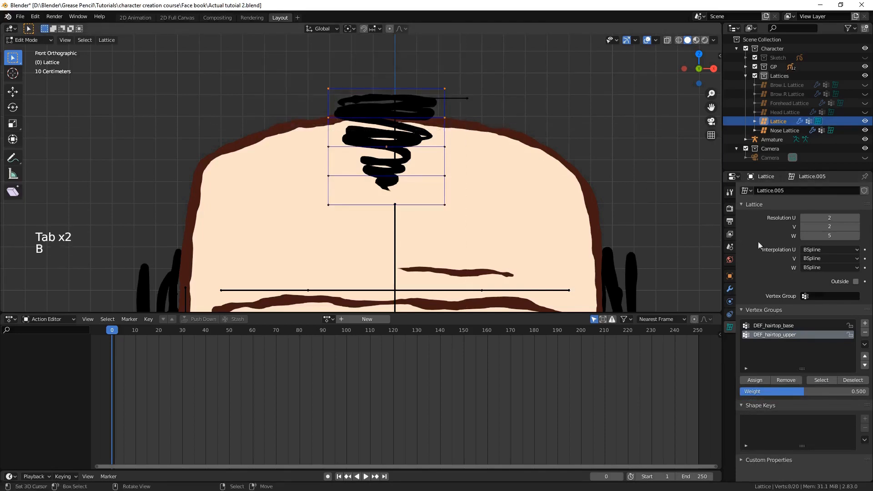
click(753, 381)
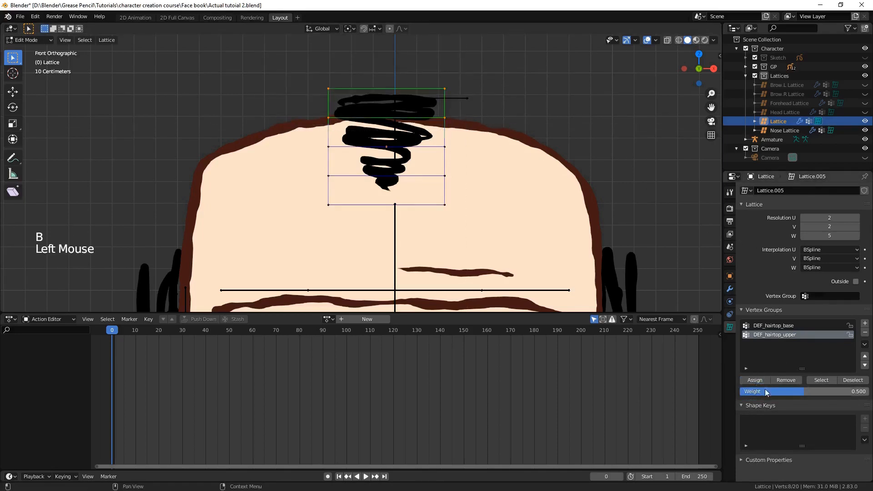
Assign only the uppermost row of the hair lattice's points to DEF_hairtop_upper with weight 1
drag(804, 391, 868, 391)
key(alt+a)
key(b)
drag(311, 104, 570, 76)
click(750, 380)
key(alt+a)
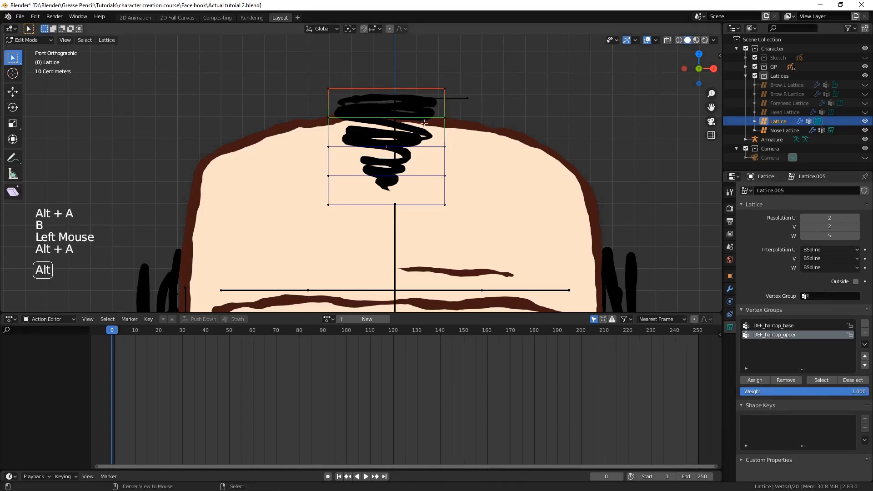
Assign the hair lattice's middle row to DEF_hairtop_upper with weight 0.25 and reset the weight setting to 1
key(b)
drag(315, 141, 315, 141)
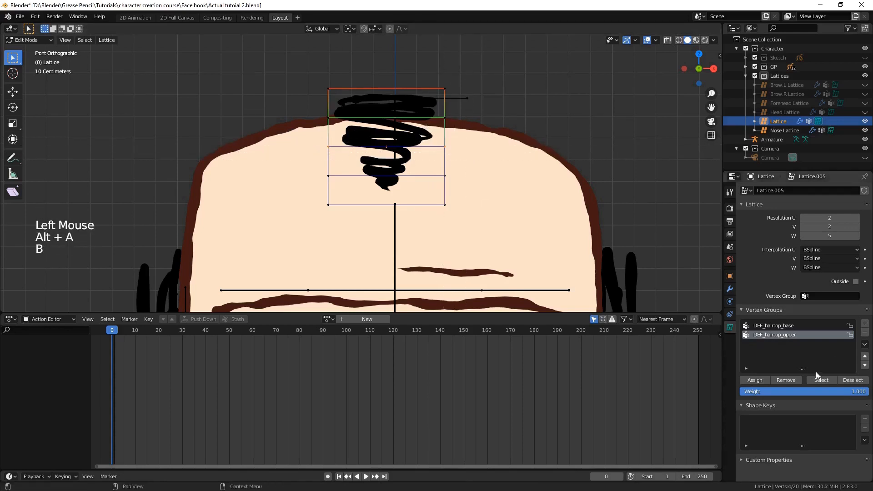
click(810, 388)
text(0.2)
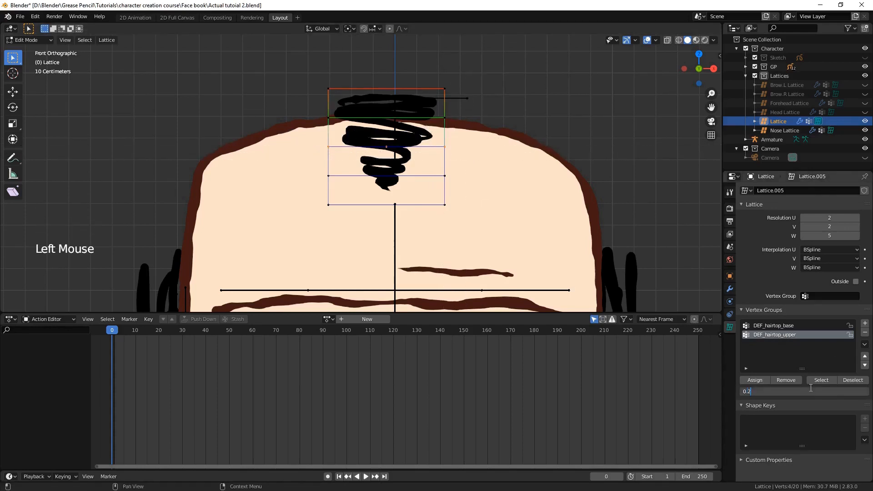
text(5)
key(Return)
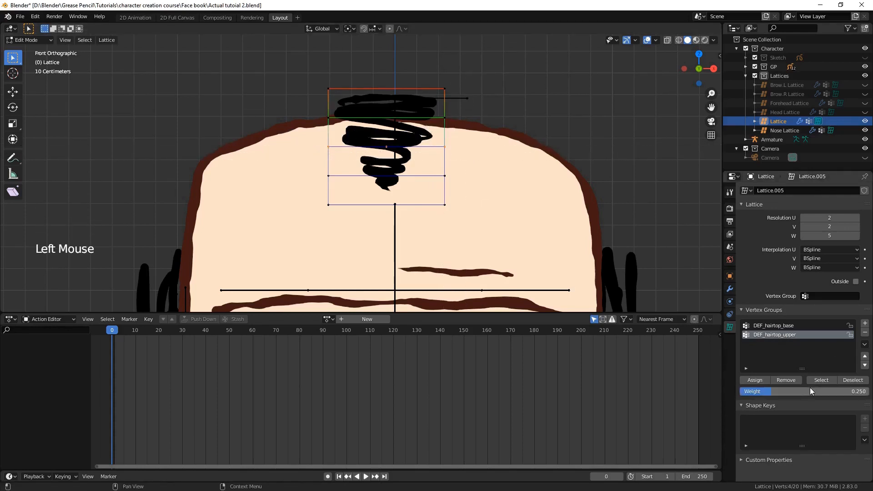
click(763, 380)
click(764, 381)
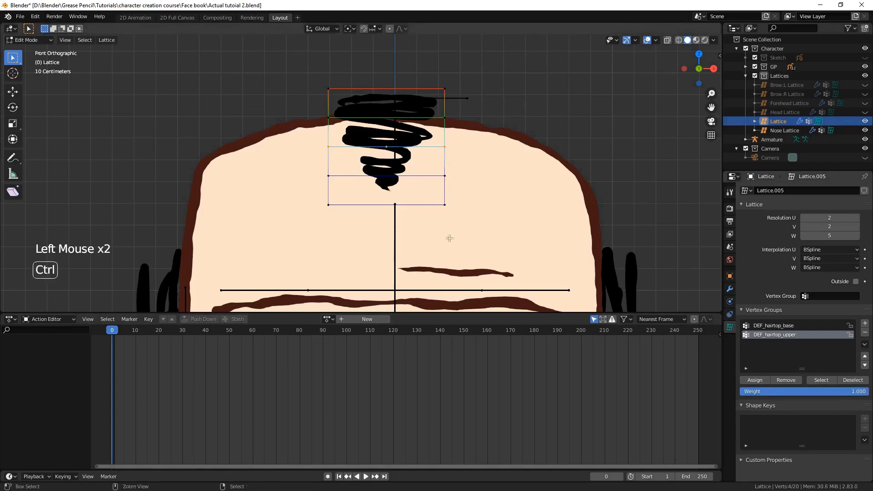
Try moving the DEF_hairtop_upper bone in Pose Mode to test the hair lattice, and undo the change
key(ctrl+Tab)
right_click(461, 97)
key(ctrl+Tab)
right_drag(461, 97, 451, 134)
key(ctrl+z)
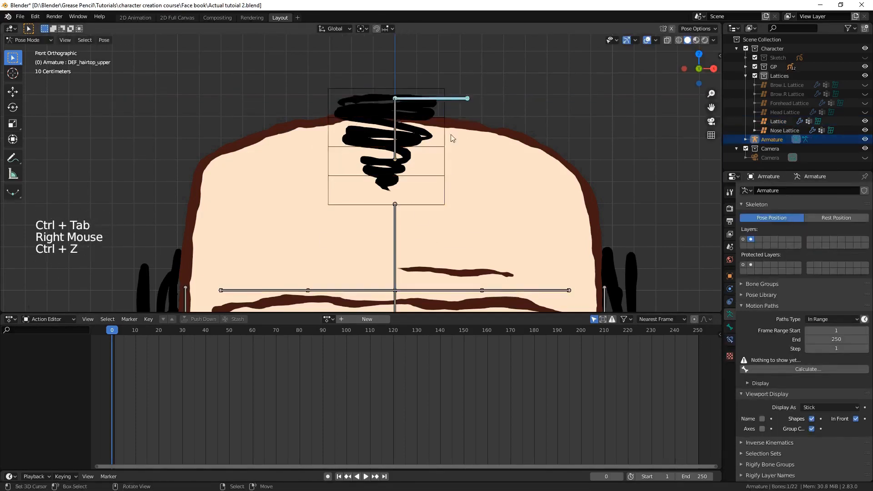
Add a Lattice modifier to the hair tuft and rename its lattice object as Hair_top Lattice
click(729, 288)
click(803, 190)
click(778, 229)
click(775, 123)
double_click(774, 122)
text(Hair_top Lattice)
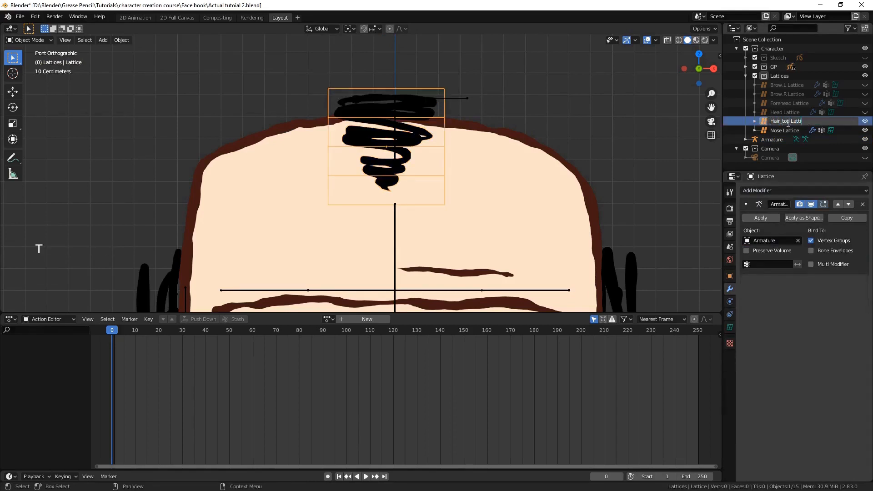
key(Return)
Set Hair_top Lattice as the object of the hair tuft's Lattice modifier and hide that lattice in camera view
right_click(452, 117)
click(804, 240)
click(772, 281)
right_click(444, 200)
key(KP_0)
click(864, 112)
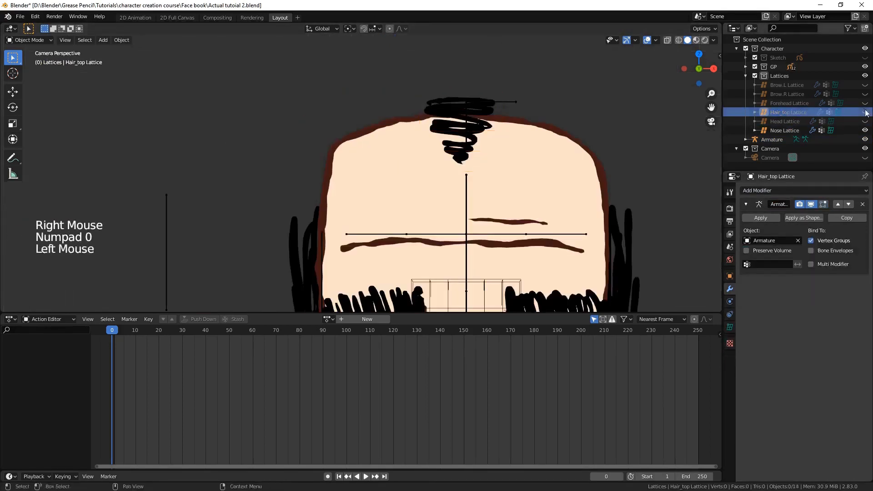
Test the hair tuft's deformation by moving the DEF_hairtop_upper bone along X and freely, restoring its position
right_click(504, 98)
key(ctrl+Tab)
key(g)
key(x)
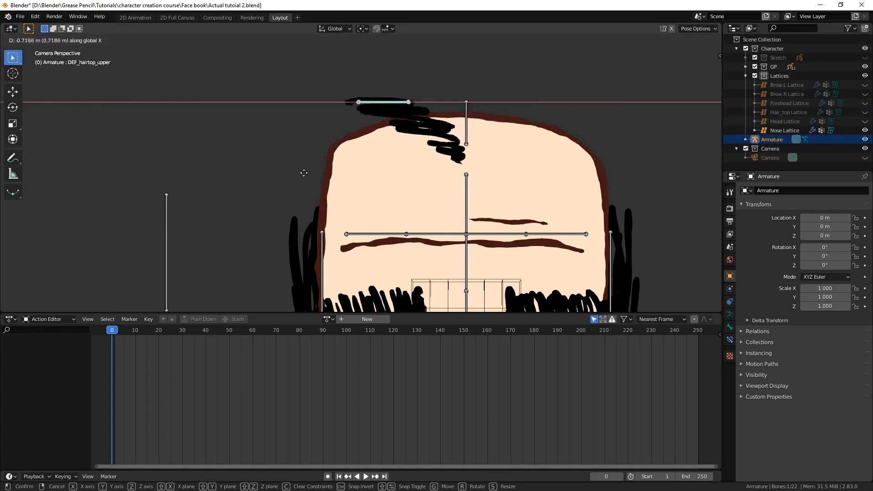
right_click(1, 182)
scroll(248, 249, down, 2)
shift+middle_drag(402, 218, 402, 141)
key(g)
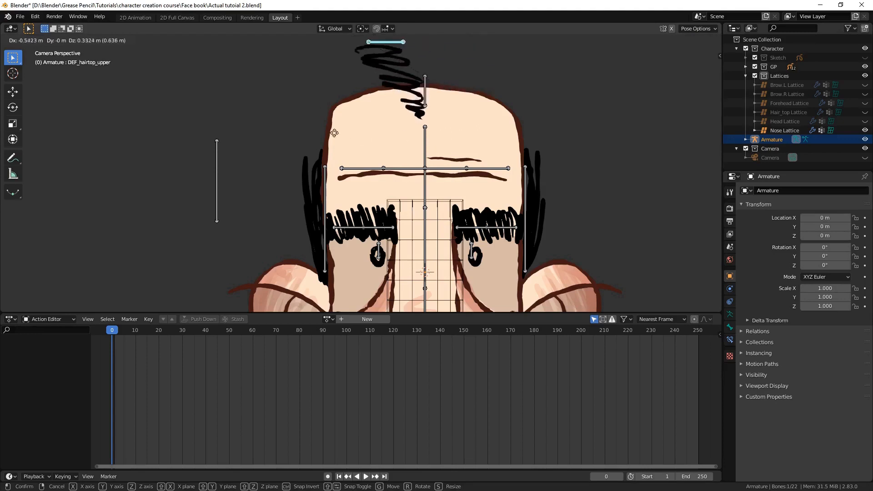
click(376, 160)
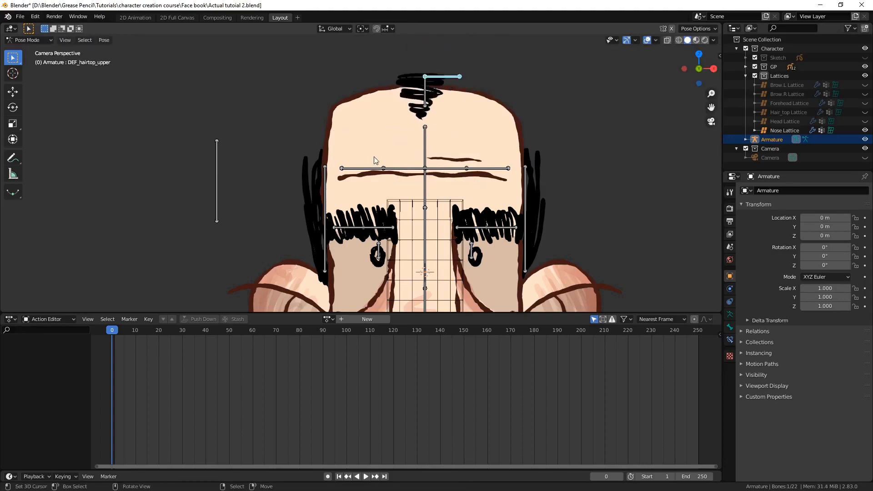
Save the Blender file with the whole head framed in the camera view
scroll(393, 155, down, 1)
key(ctrl+s)
shift+scroll(391, 157, up, 1)
scroll(391, 157, down, 2)
shift+middle_drag(407, 159, 385, 153)
key(ctrl+s)
shift+scroll(388, 157, down, 1)
key(ctrl+s)
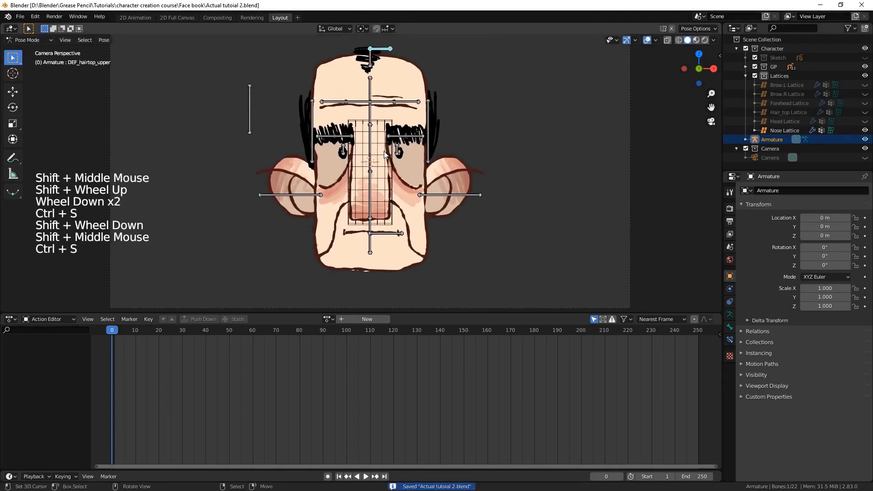
Deselect all bones of the armature and save the file with the head framed in camera view
scroll(401, 106, up, 1)
click(440, 28)
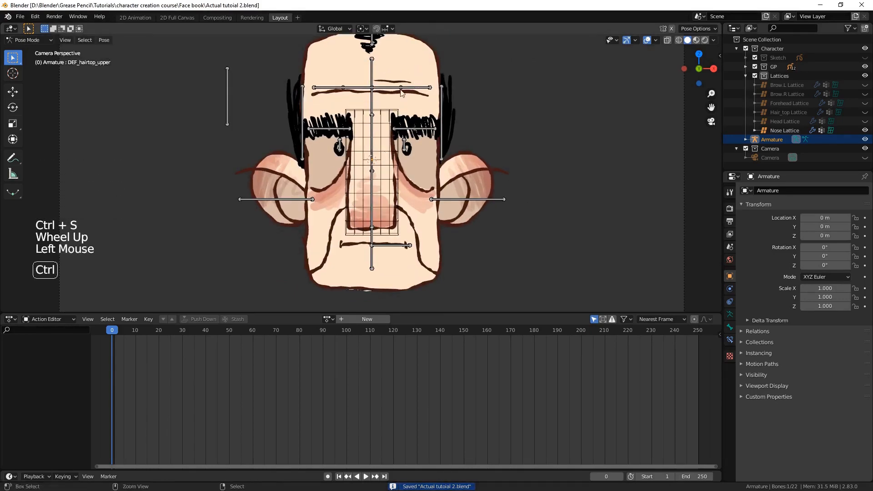
key(ctrl+s)
shift+middle_drag(377, 131, 373, 142)
key(alt+a)
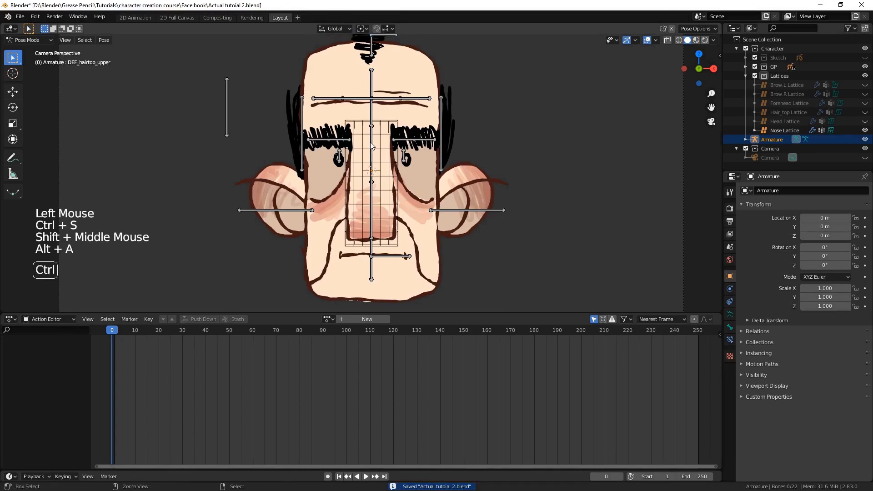
key(ctrl+s)
key(ctrl+s)
right_click(375, 156)
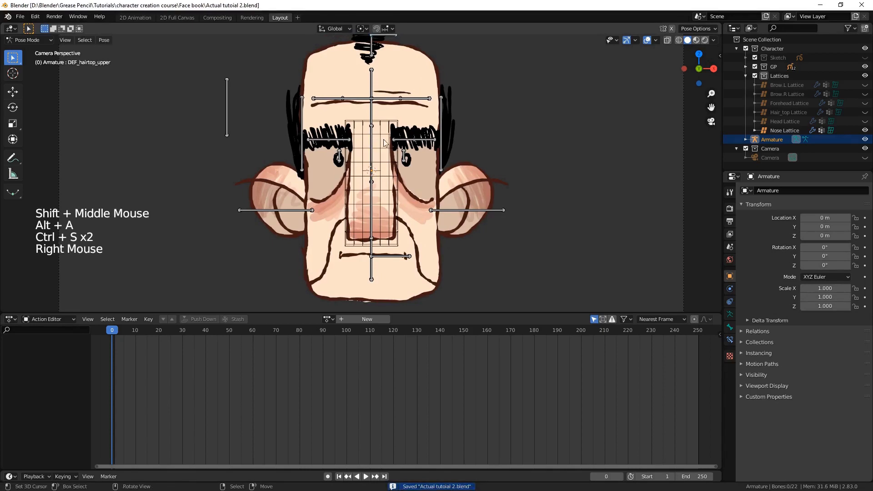
Extrude upright bones 0.1 m along Z from the right end and the right inner joint of the forehead bone chain
key(e)
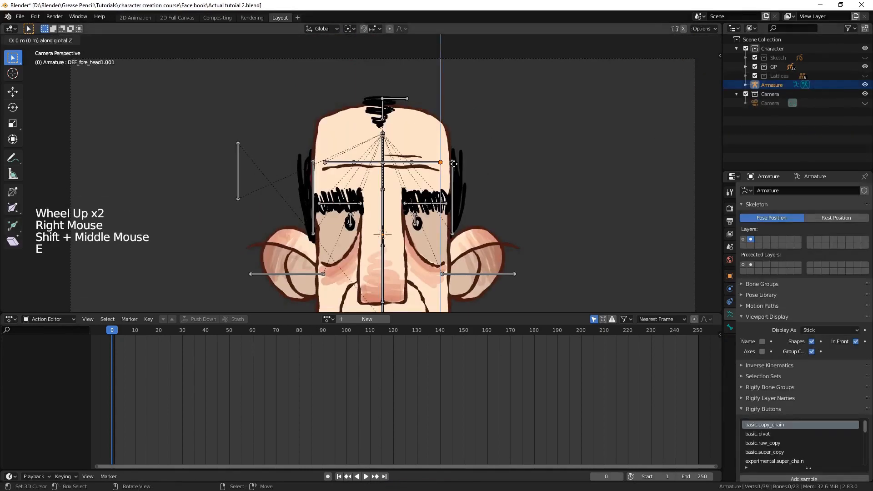
click(453, 164)
scroll(454, 164, up, 5)
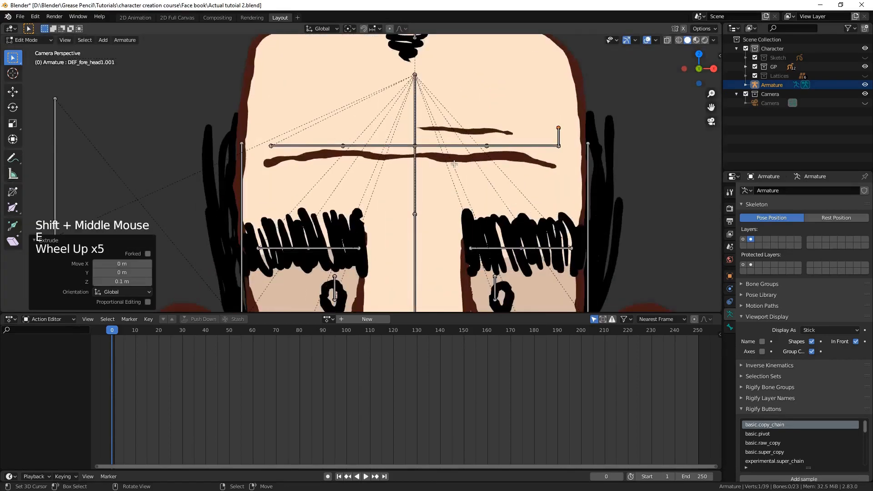
right_click(492, 141)
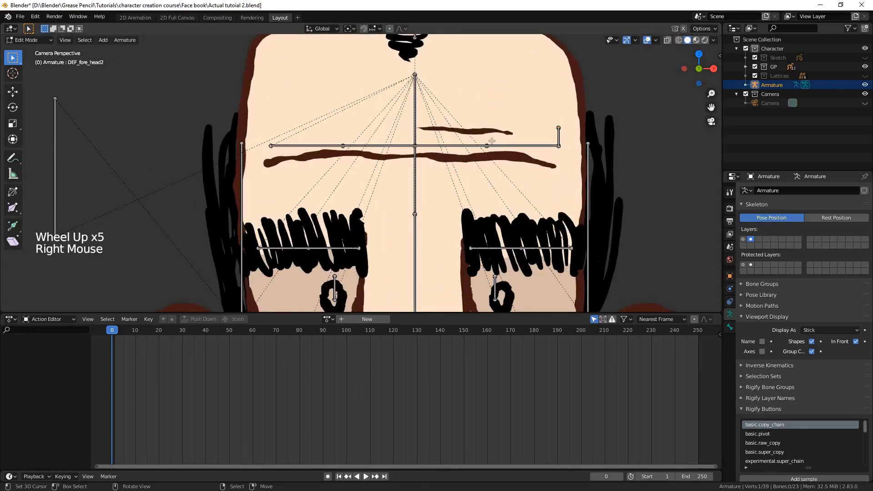
key(e)
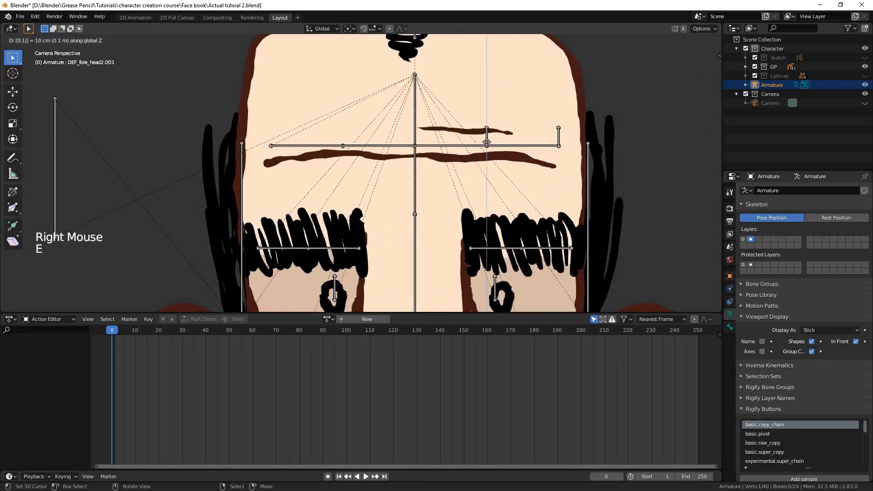
key(Return)
Extrude upright bones 0.1 m along Z from the forehead chain's centre joint, left inner joint and left end
right_click(417, 146)
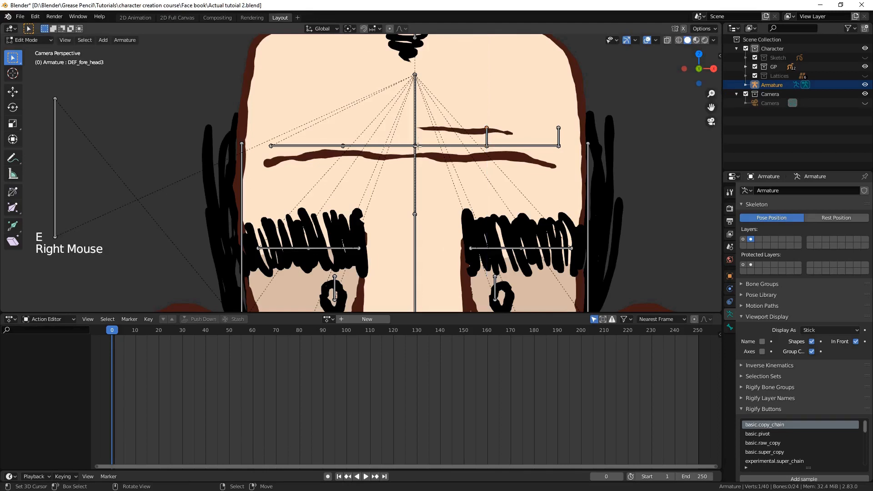
key(e)
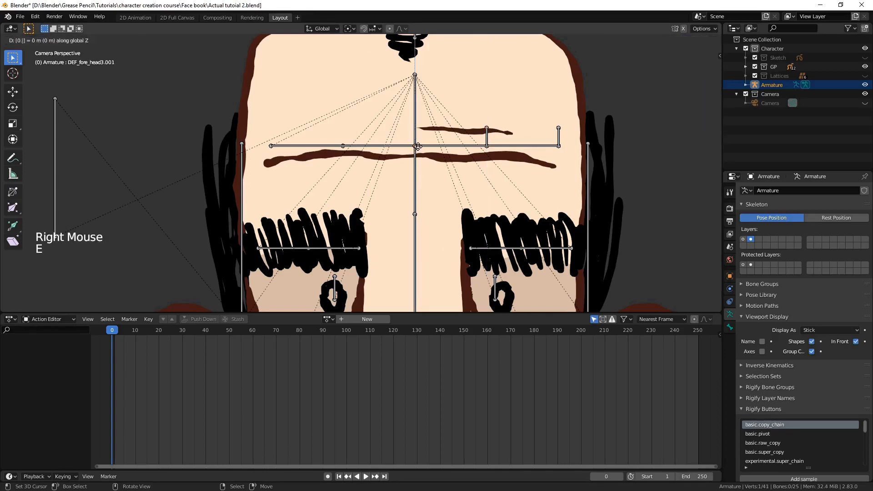
key(Return)
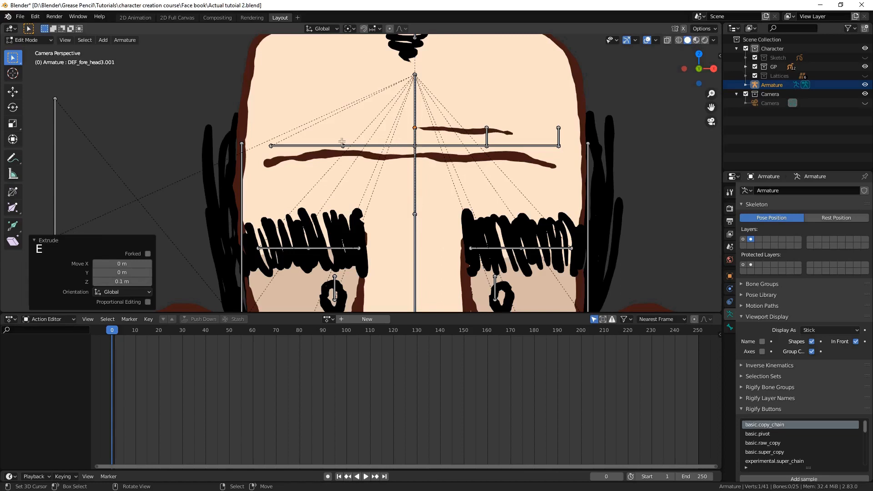
right_click(343, 145)
key(e)
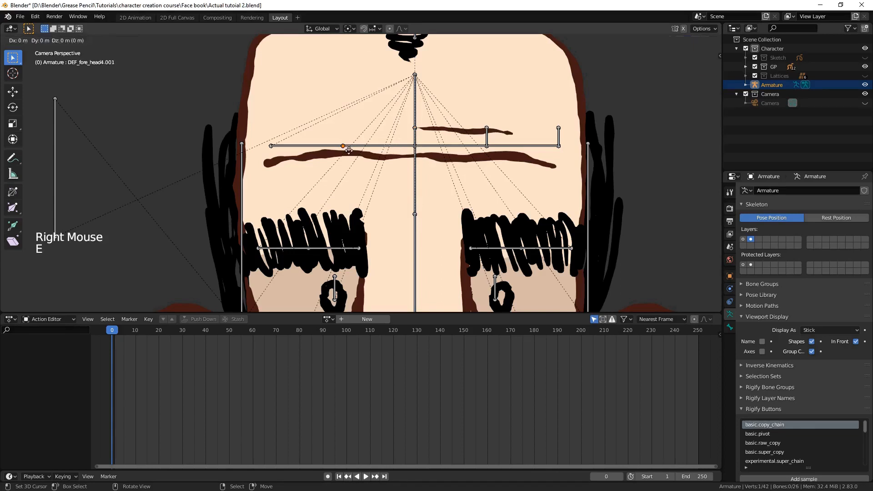
key(Return)
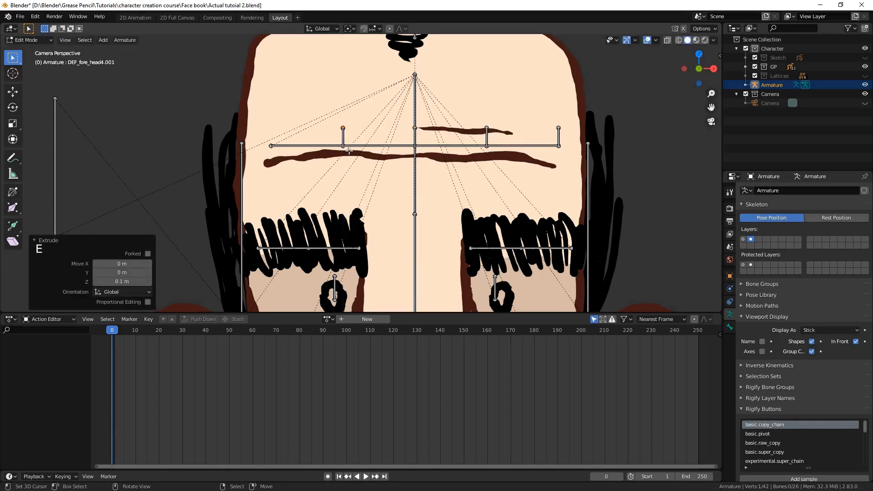
right_click(280, 139)
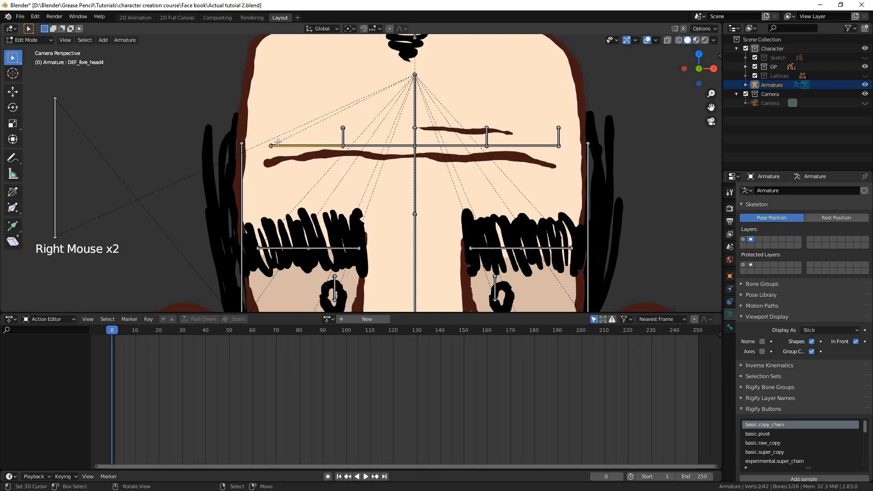
key(e)
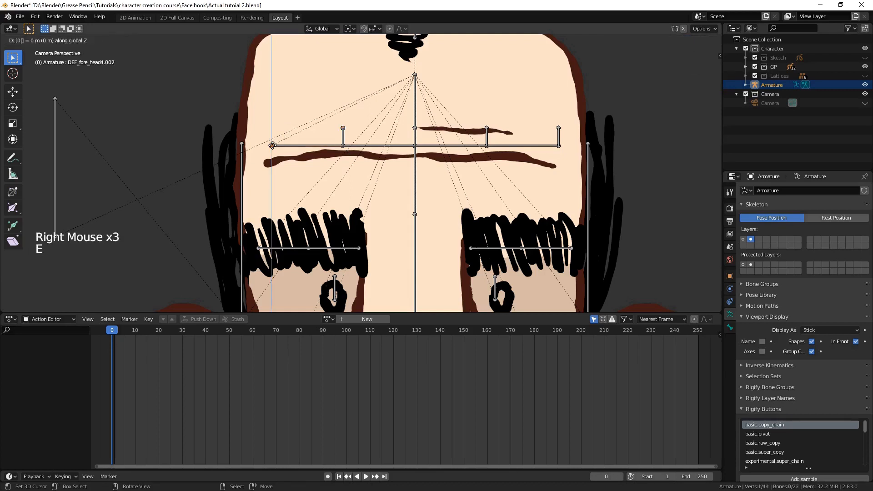
key(Return)
right_click(275, 138)
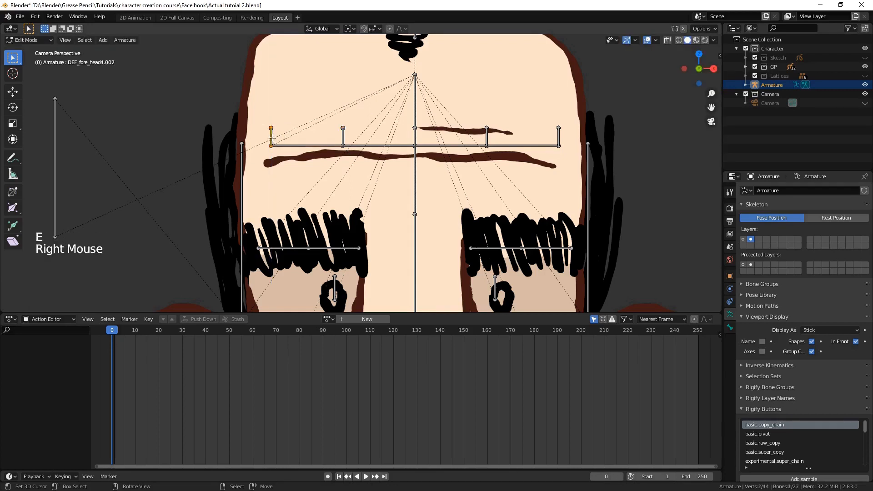
shift+right_click(344, 133)
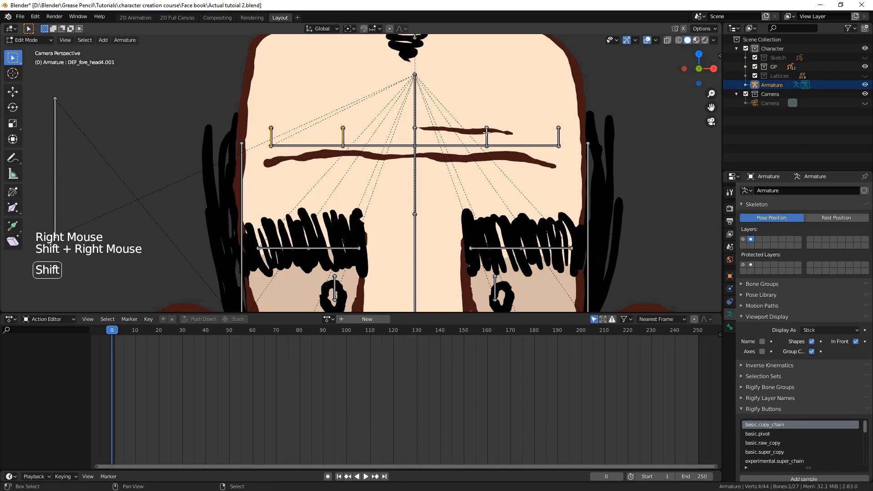
shift+right_click(414, 136)
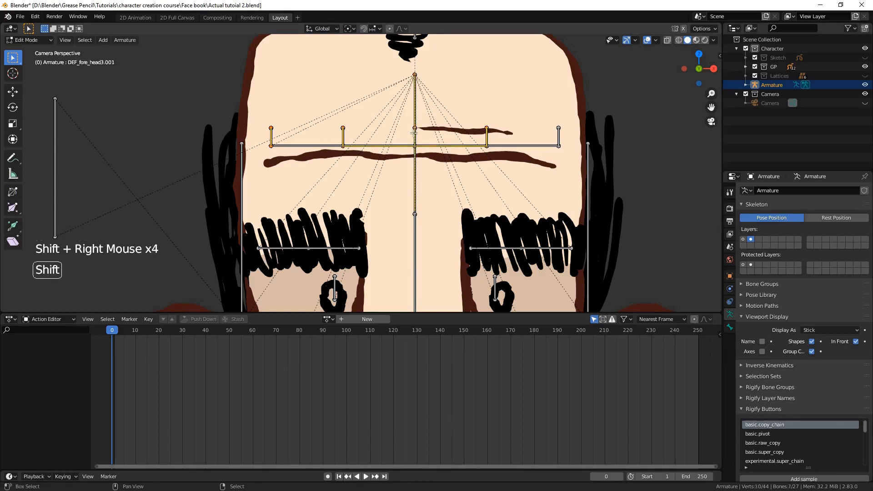
key(g)
right_click(549, 135)
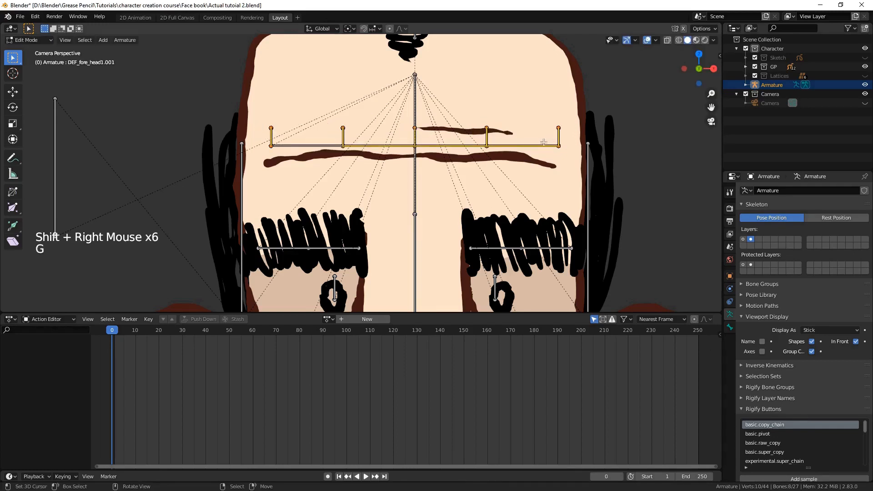
Move the two upright bones on the right half of the forehead to the third bone layer
right_click(562, 137)
key(m)
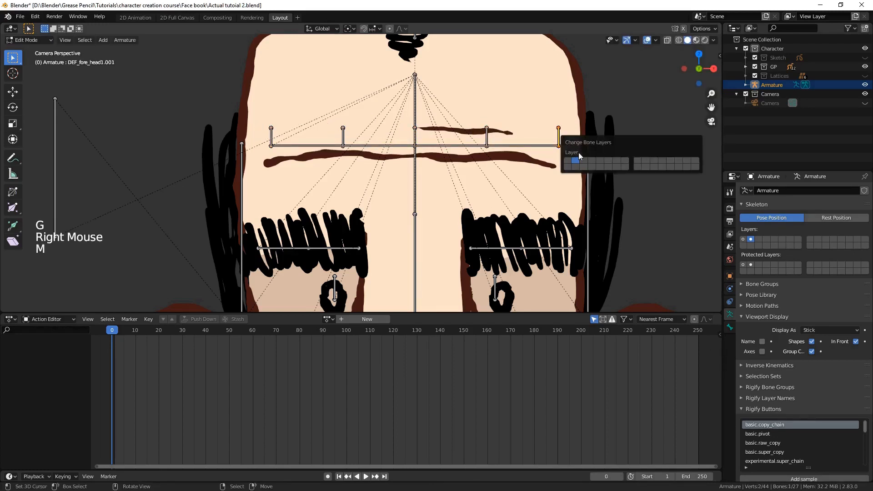
right_click(488, 139)
right_click(487, 139)
key(m)
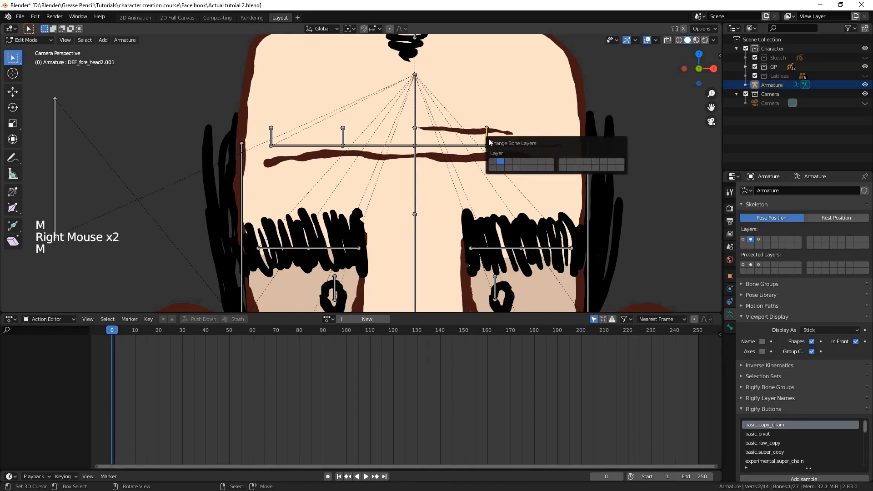
Move the centre upright forehead bone and the two upright bones on the left half to the third bone layer
right_click(415, 136)
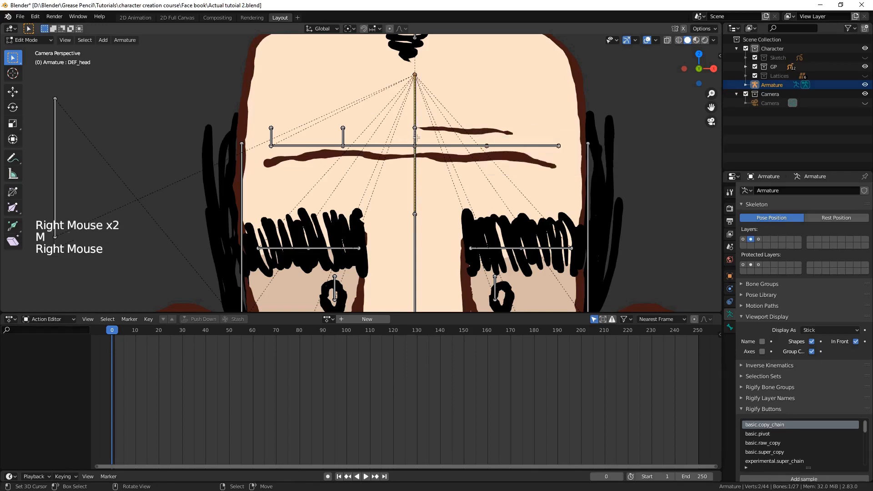
key(m)
click(529, 163)
right_click(343, 136)
key(m)
click(412, 163)
right_click(272, 136)
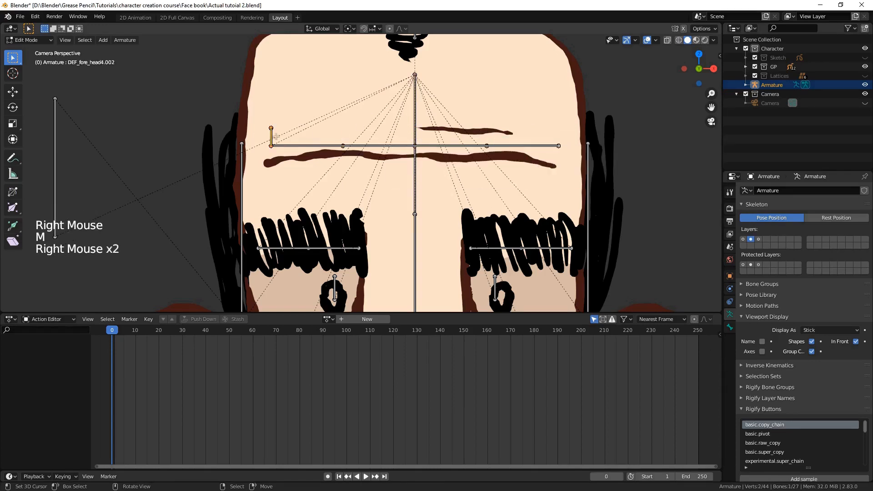
key(m)
click(296, 151)
Show only the third bone layer and turn off Deform for all five upright forehead bones
scroll(684, 253, down, 3)
click(758, 238)
click(730, 327)
scroll(793, 360, down, 6)
alt+click(748, 465)
Rename the upright forehead bones with the MCH prefix, starting with the rightmost one as MCH_forehead1
right_click(451, 142)
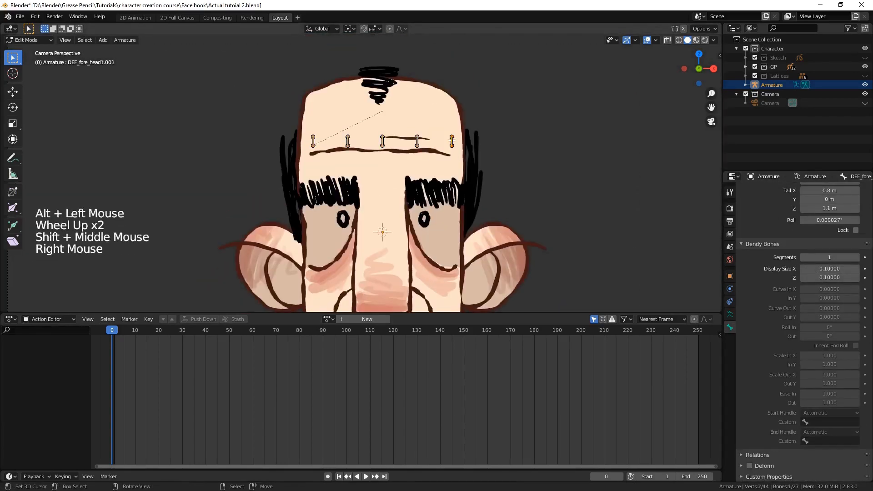
scroll(793, 361, up, 13)
click(830, 187)
key(BackSpace)
key(BackSpace)
right_click(417, 140)
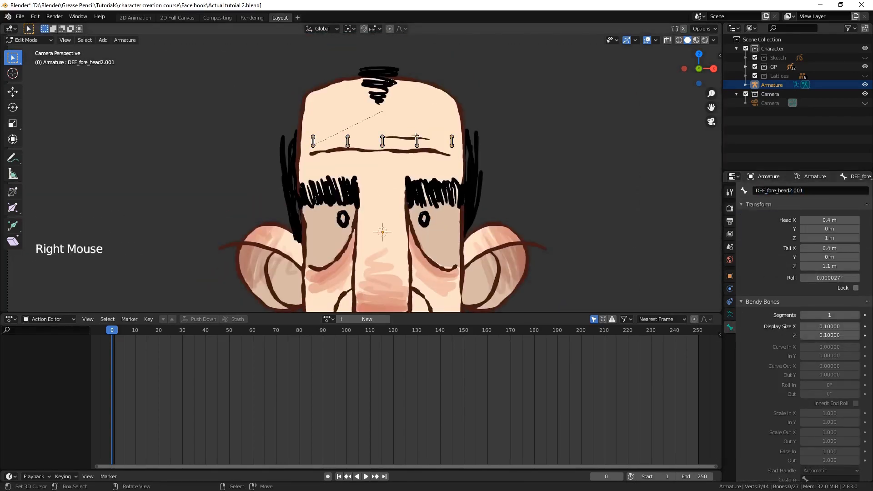
Rename the leftmost upright forehead bone as MCH_forehead5 and save the file
right_click(313, 141)
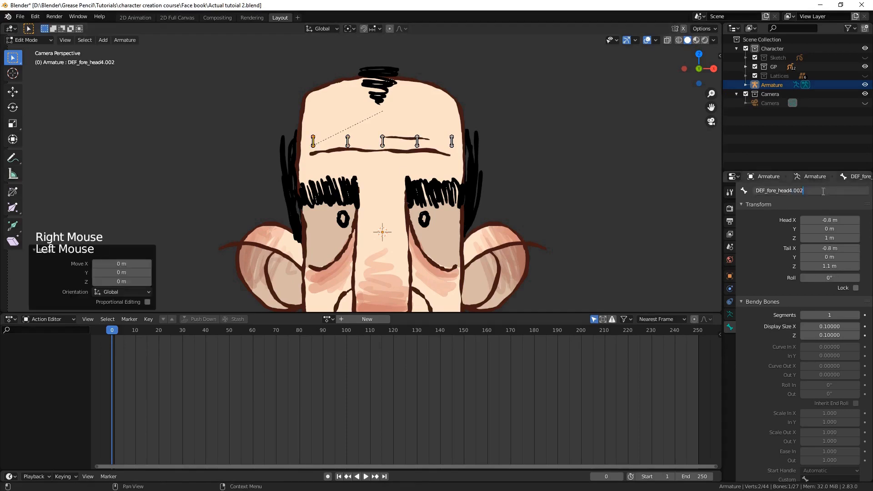
click(822, 192)
text(MCH_forehead1)
key(ctrl+a)
text(MCH_forehead1)
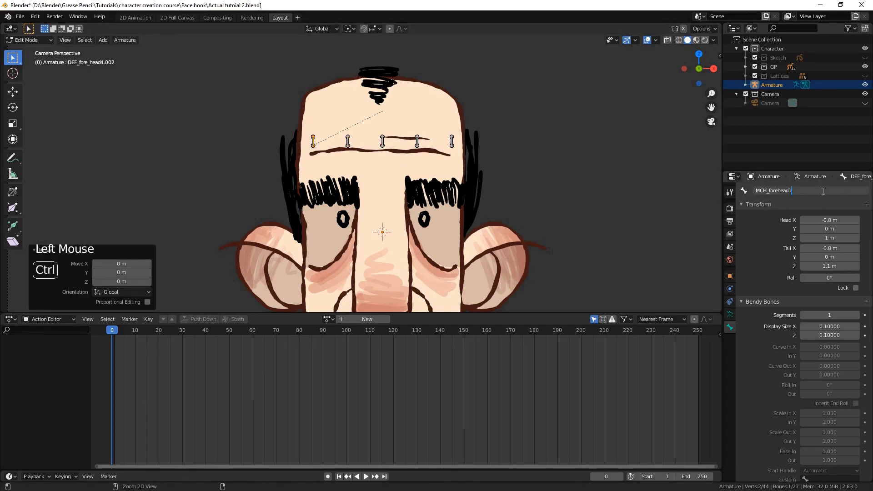
key(BackSpace)
text(5)
key(Return)
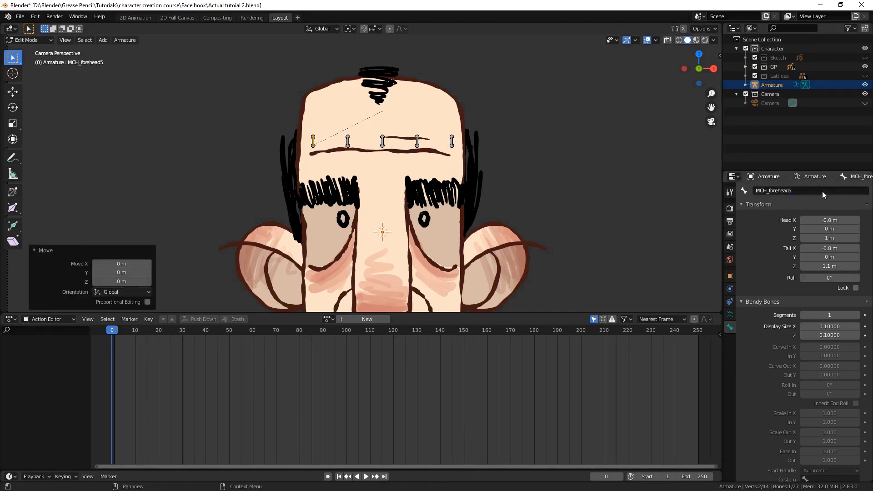
key(ctrl+s)
Show the second and third bone layers of the armature together
scroll(479, 205, down, 2)
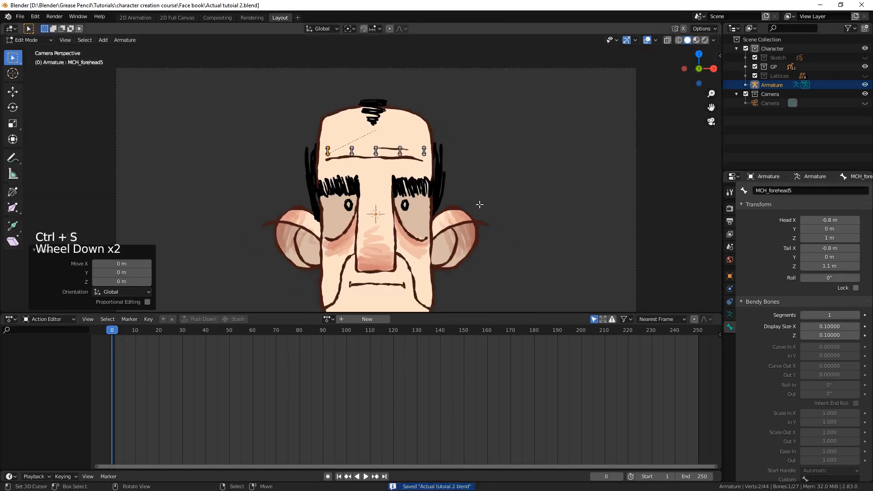
scroll(402, 187, up, 2)
click(730, 314)
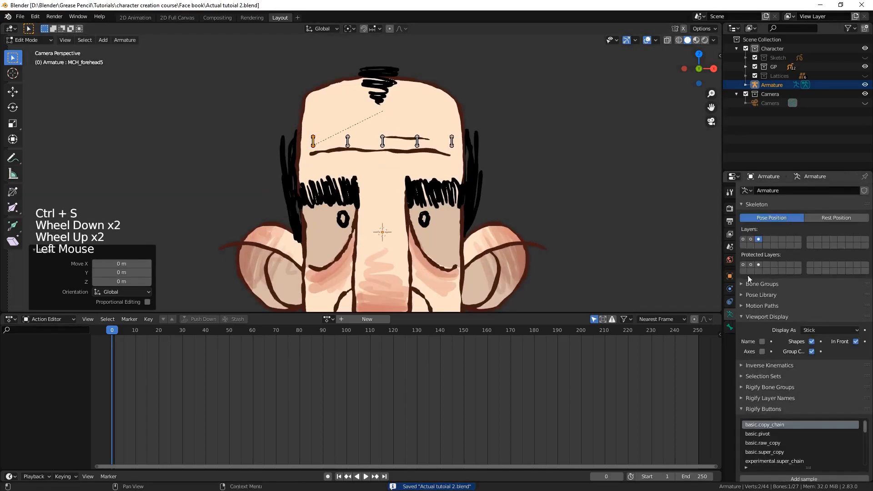
click(750, 238)
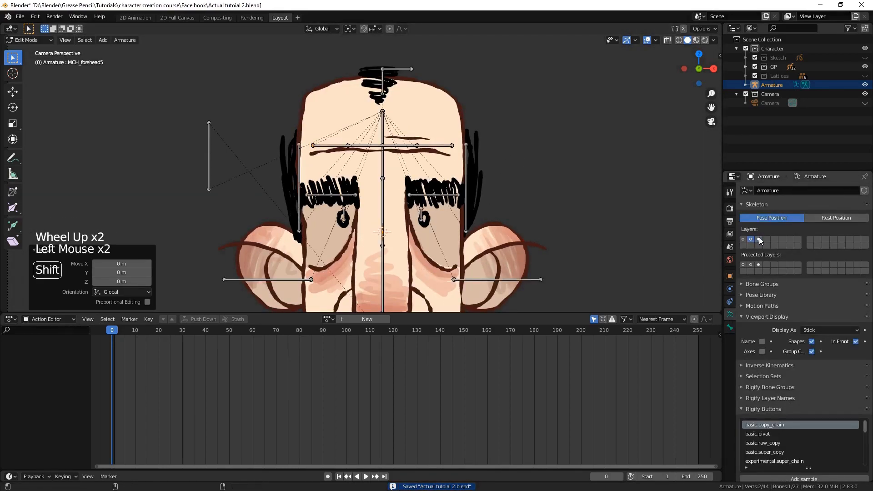
shift+click(758, 239)
Parent the DEF_fore_head4 bone to MCH_forehead5 with Keep Offset
right_click(327, 145)
shift+right_click(311, 141)
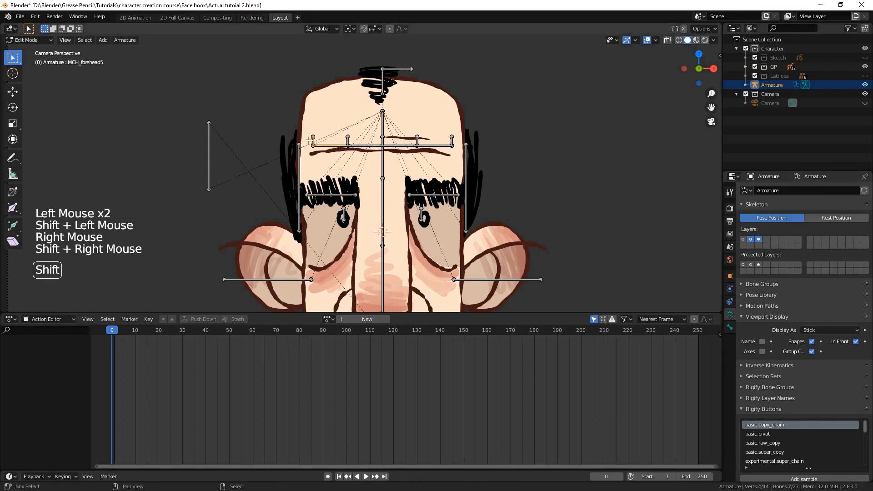
key(ctrl+p)
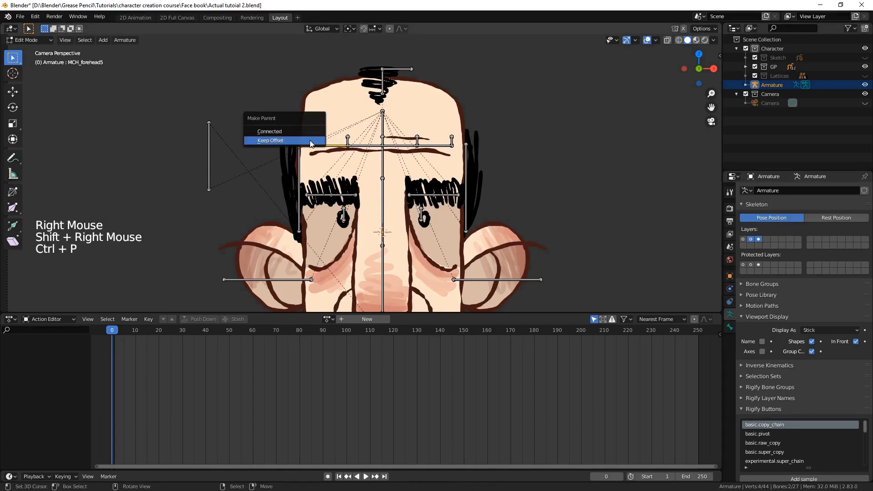
click(310, 142)
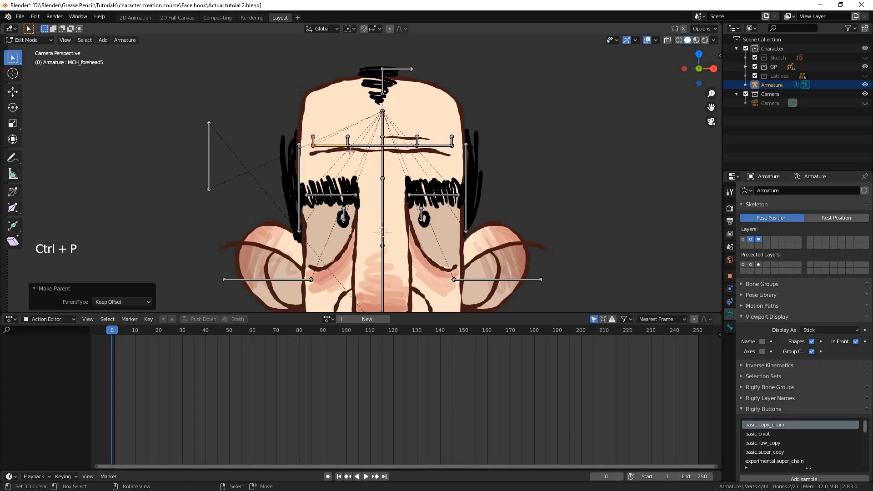
Switch to Pose Mode and add a Stretch To constraint to the DEF_fore_head4 bone, targeting MCH_forehead4
right_click(356, 148)
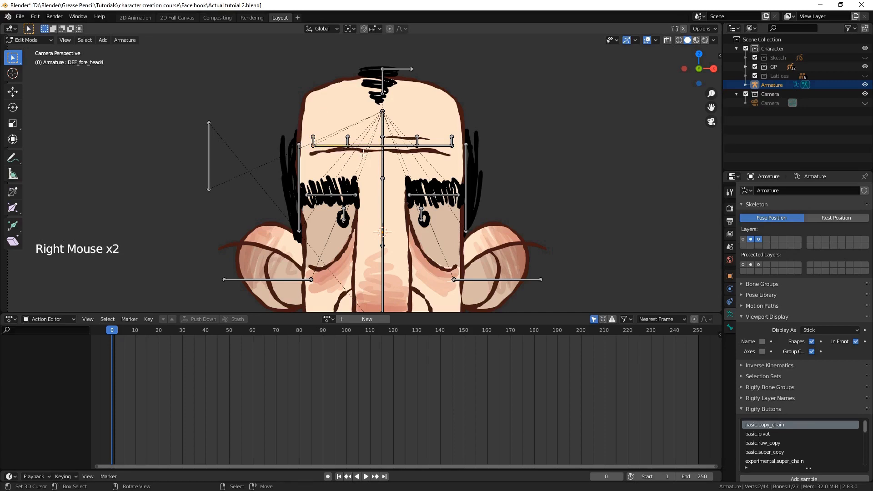
key(ctrl+Tab)
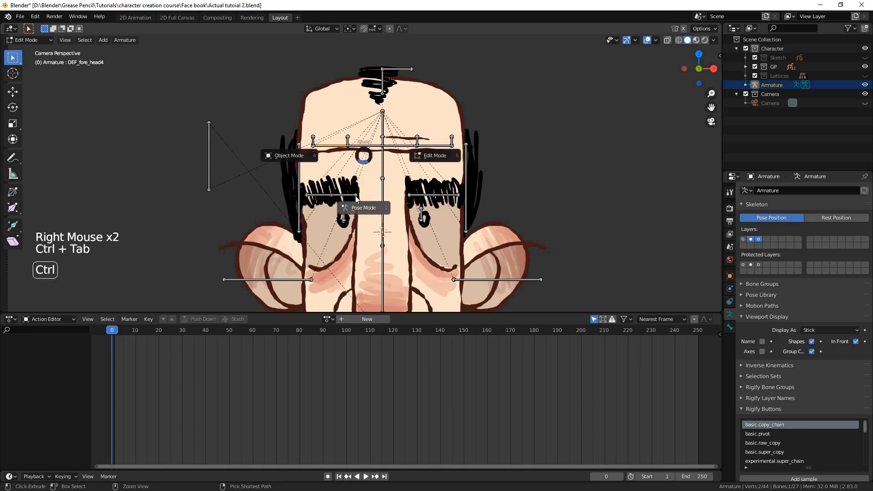
click(339, 149)
right_click(347, 144)
shift+right_click(342, 148)
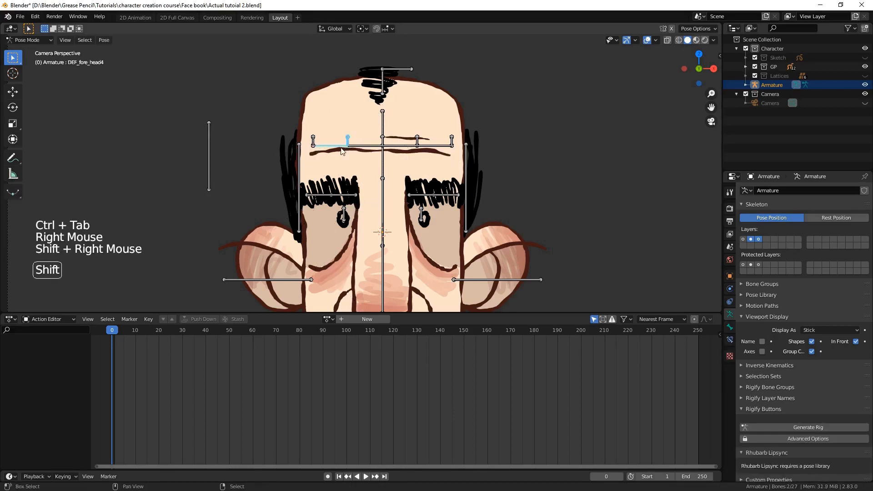
key(shift+ctrl+c)
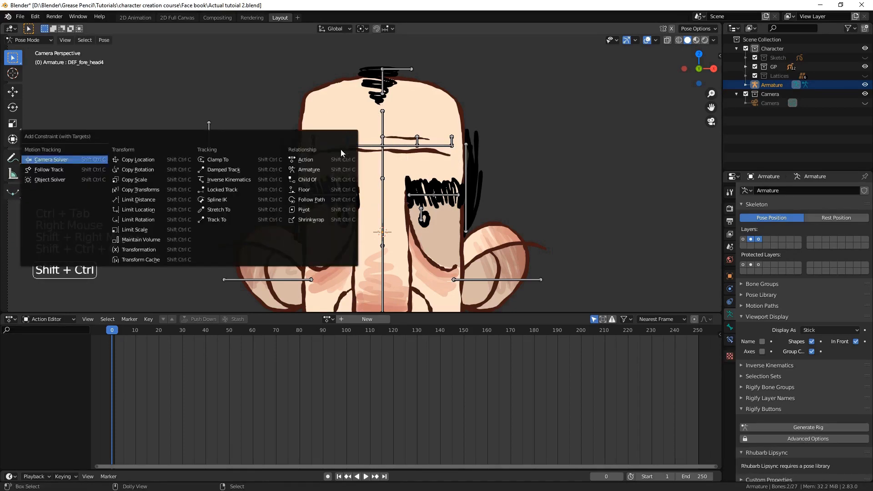
click(250, 210)
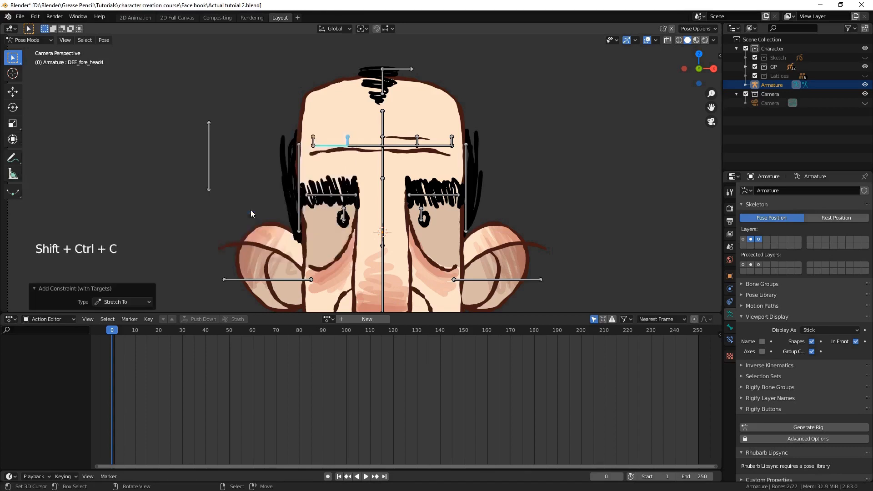
Add Stretch To constraints to DEF_fore_head3 and DEF_fore_head2, targeting MCH_forehead3 and MCH_forehead2 respectively
right_click(382, 145)
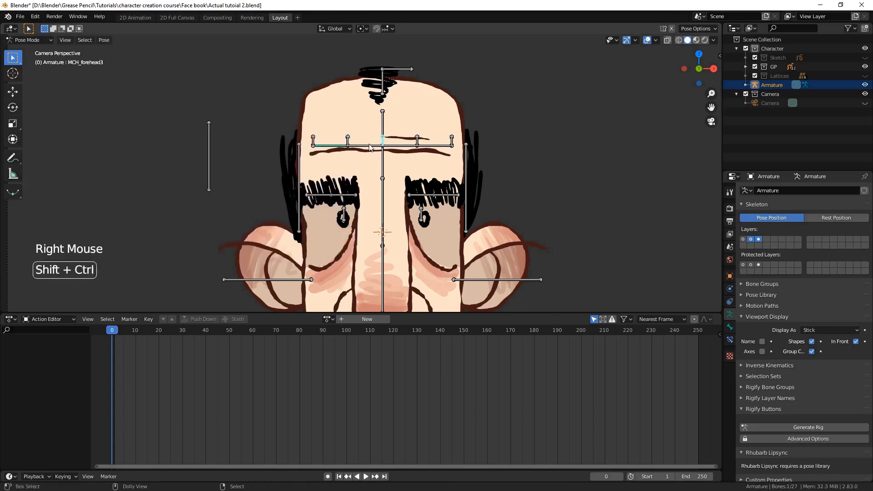
shift+right_click(368, 145)
key(shift+ctrl+c)
click(367, 144)
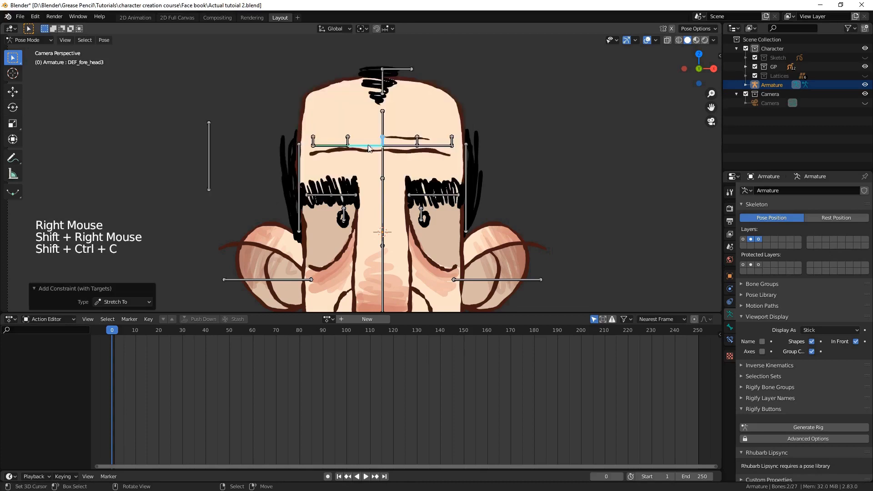
right_click(415, 145)
shift+right_click(406, 143)
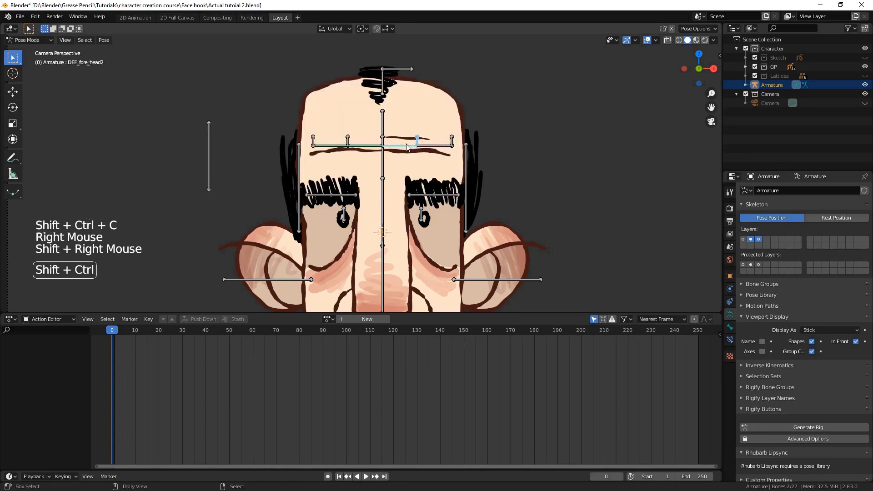
key(shift+ctrl+c)
click(406, 144)
Add a Stretch To constraint to DEF_fore_head1 targeting MCH_forehead1, then test-move the MCH bone and undo the movement
right_click(450, 143)
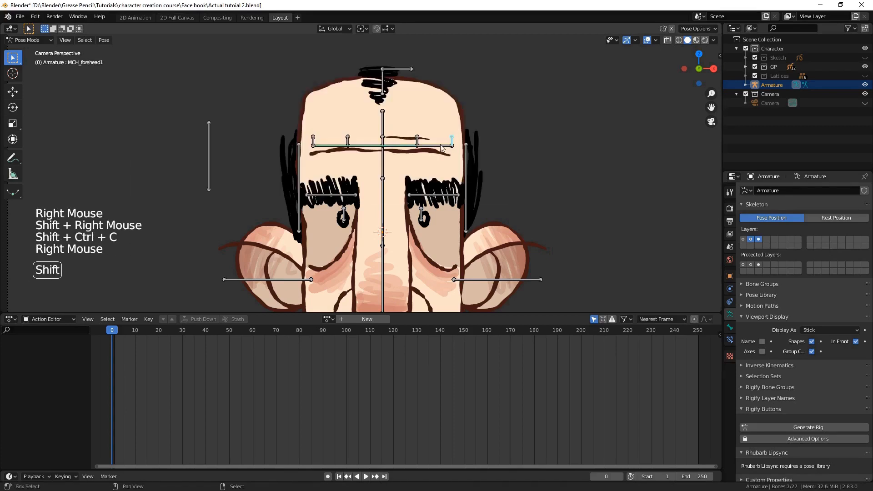
shift+right_click(440, 143)
key(shift+ctrl+c)
click(440, 144)
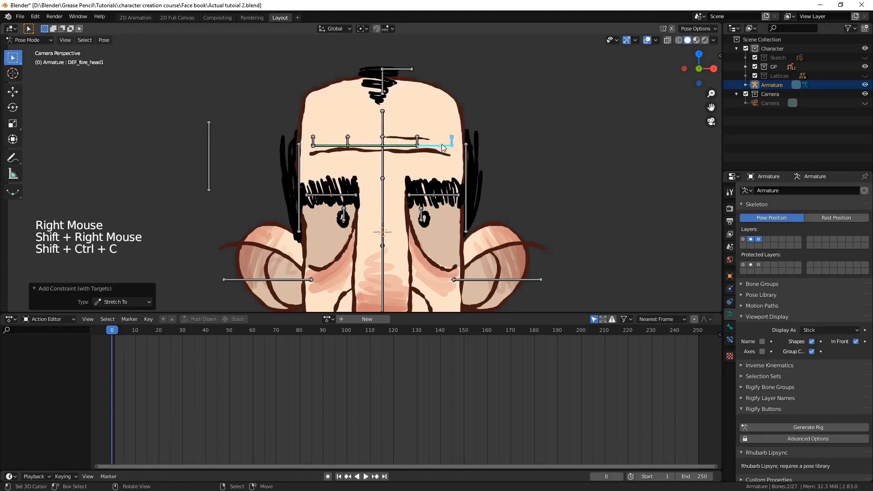
right_drag(451, 137, 452, 137)
key(ctrl+z)
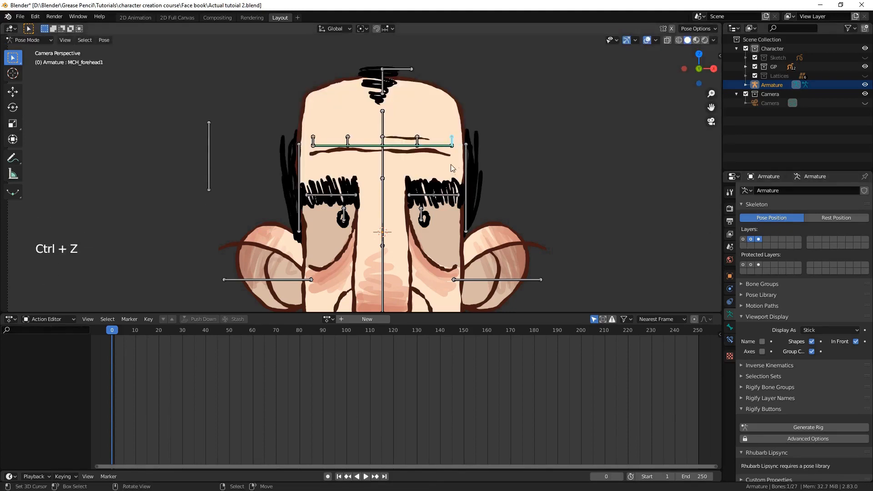
Isolate the third bone layer in Edit Mode and clear the parents of all five MCH forehead bones
click(762, 240)
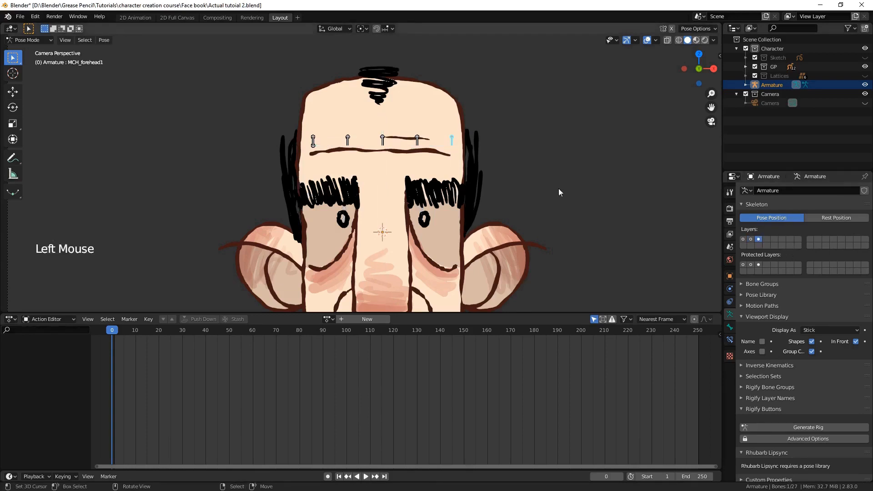
key(Tab)
key(a)
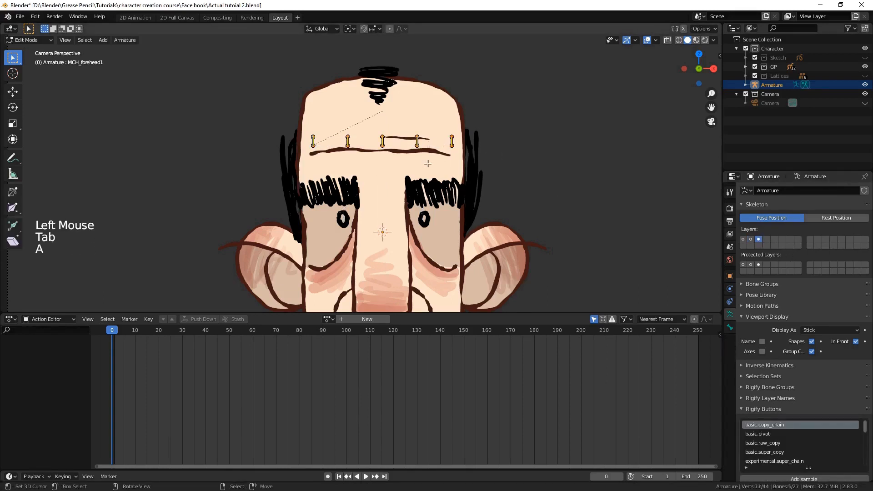
shift+click(751, 239)
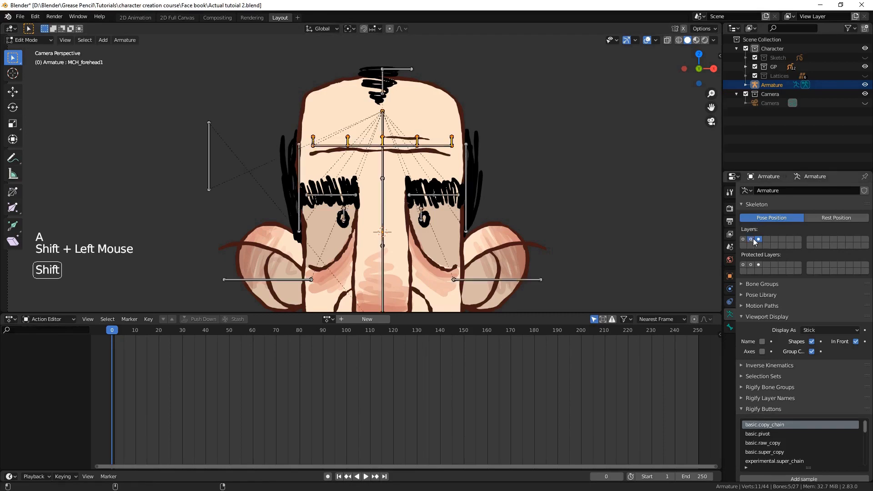
shift+click(384, 117)
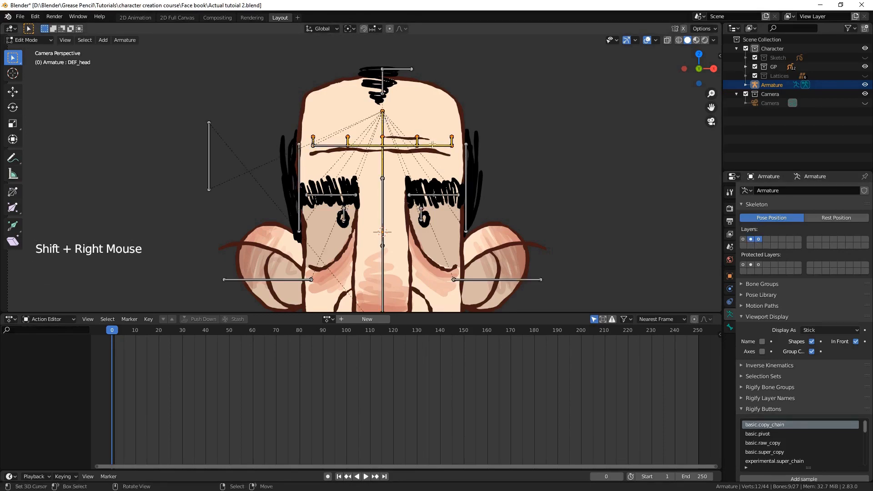
click(758, 240)
key(alt+p)
click(479, 168)
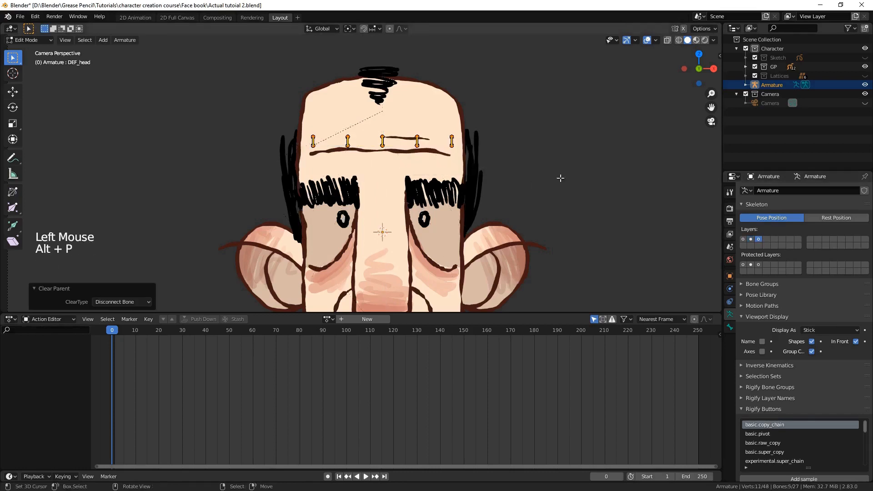
key(alt+p)
click(536, 179)
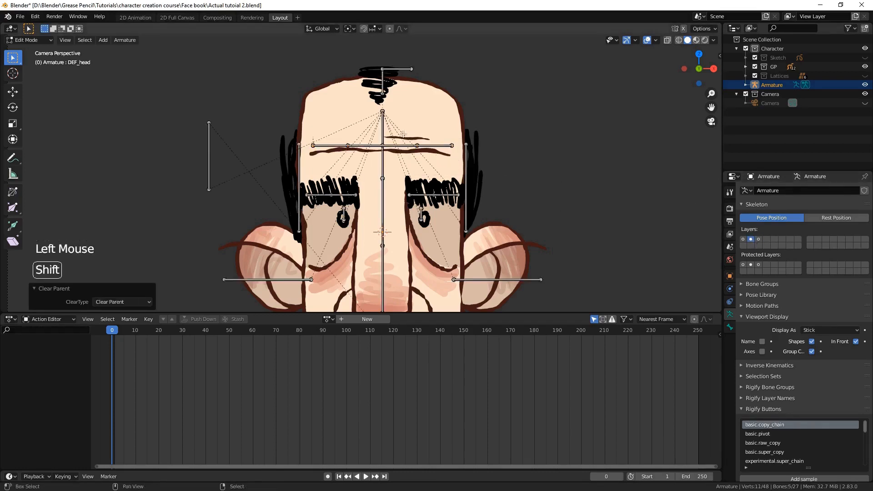
Parent the five MCH forehead bones to DEF_head with Keep Offset
shift+right_click(383, 160)
shift+click(758, 239)
key(ctrl+p)
click(474, 201)
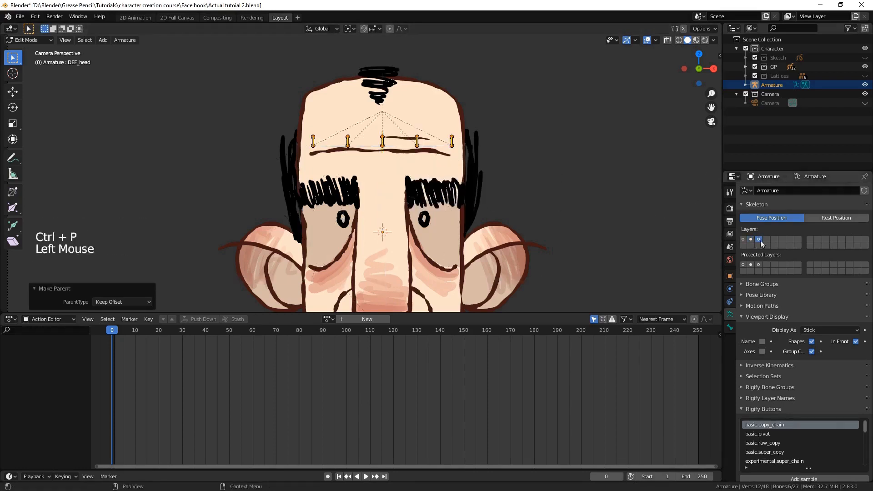
Deselect all bones, return to Pose Mode and test-move the upright forehead bone second from the left
key(alt+a)
scroll(382, 205, down, 2)
key(ctrl+Tab)
right_drag(352, 150, 350, 162)
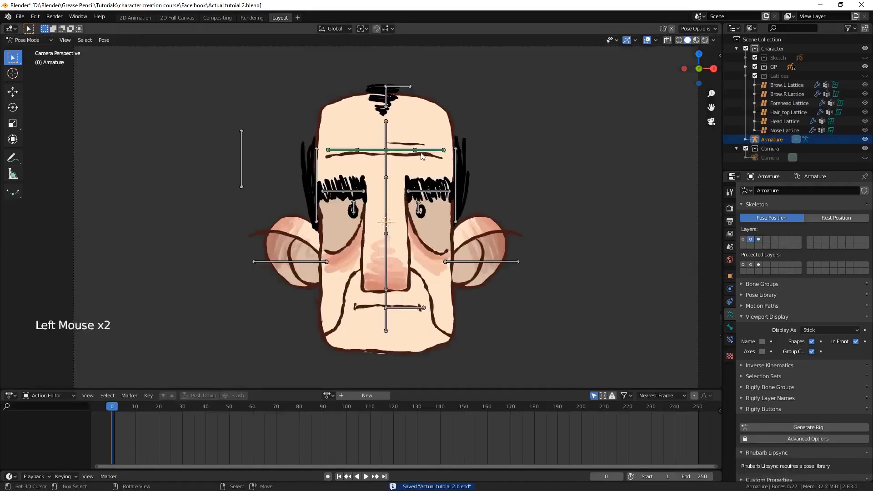
Set the Volume option of the DEF_fore_head4 bone's Stretch To constraint to Z
right_click(400, 150)
shift+right_click(371, 150)
shift+right_click(400, 150)
shift+right_click(342, 150)
click(730, 340)
right_click(340, 152)
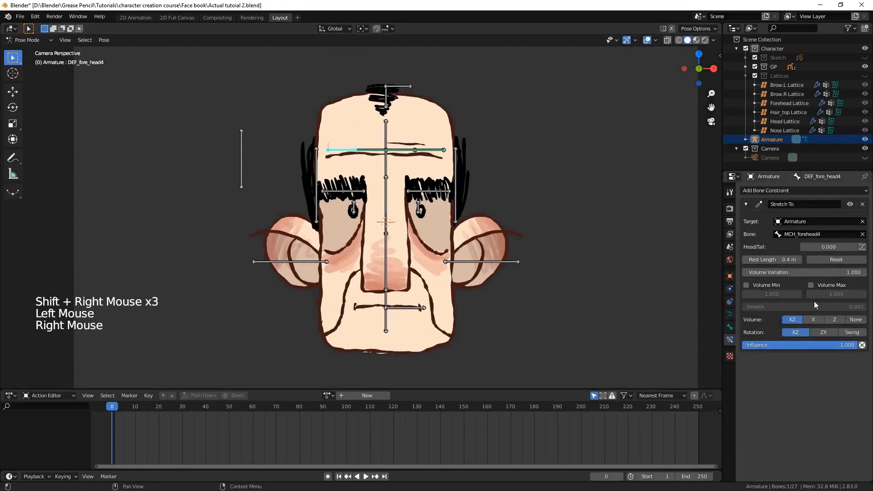
click(832, 320)
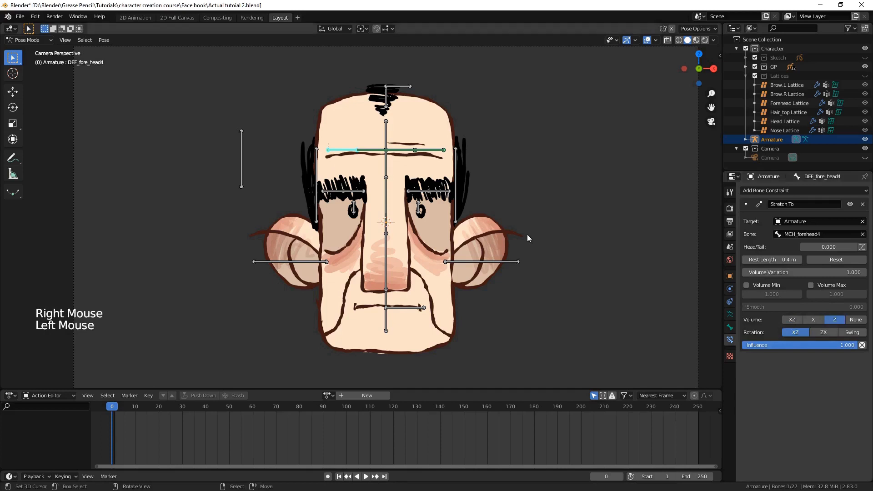
Show only the third bone layer, test-move MCH_forehead2, undo the movement and save the file
right_click(430, 150)
right_click(430, 150)
click(730, 315)
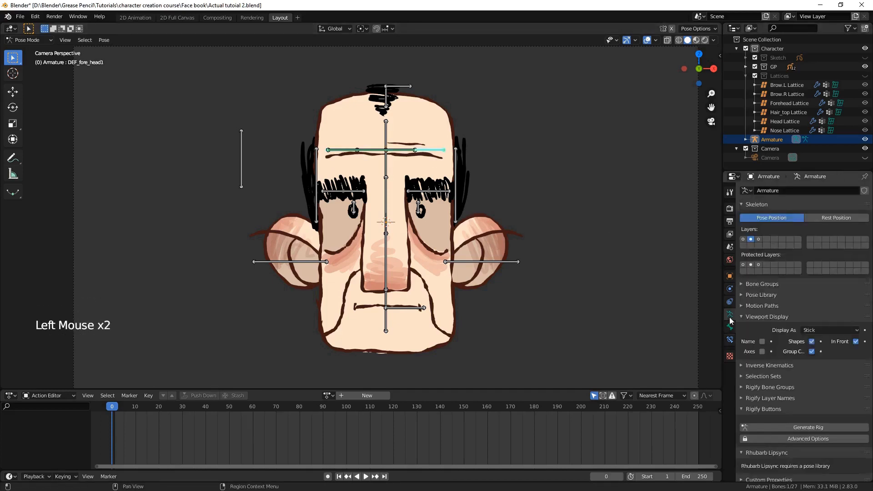
click(758, 239)
right_drag(416, 145, 411, 122)
key(ctrl+z)
key(ctrl+s)
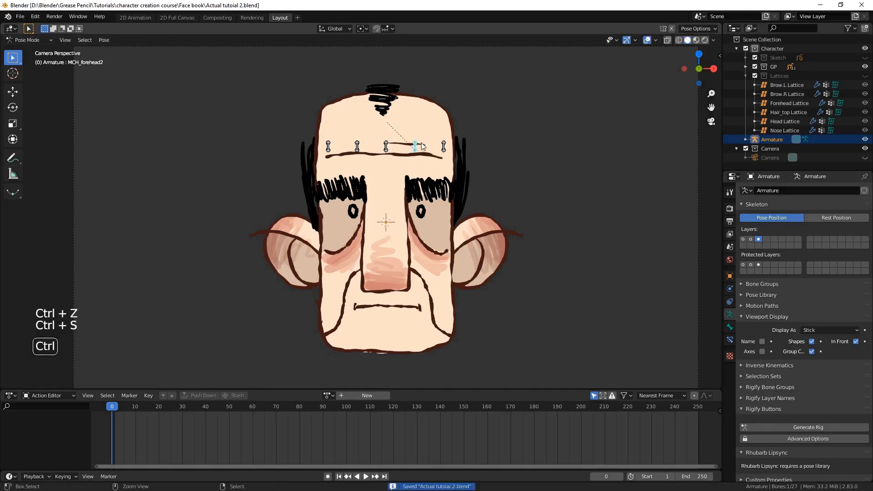
Show the second bone layer in Edit Mode and extrude a bone 0.1 m upward from the outer end of DEF_brow 1.L
scroll(421, 147, down, 1)
scroll(417, 148, down, 1)
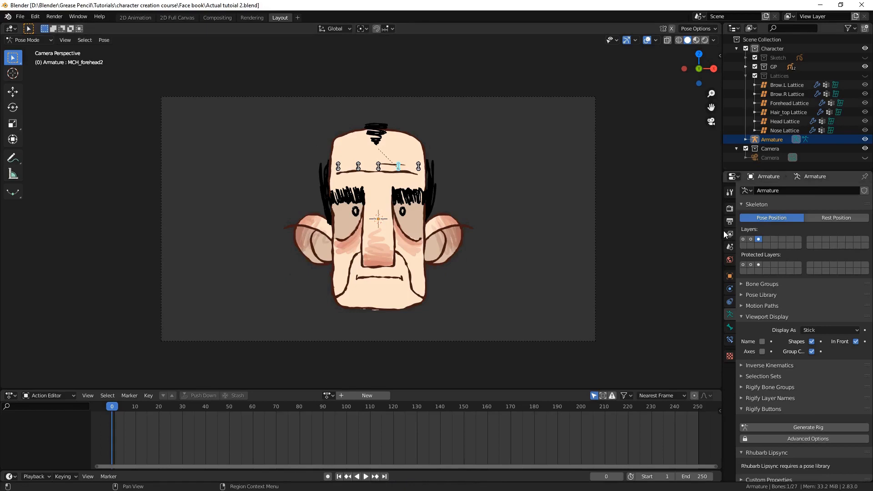
click(750, 239)
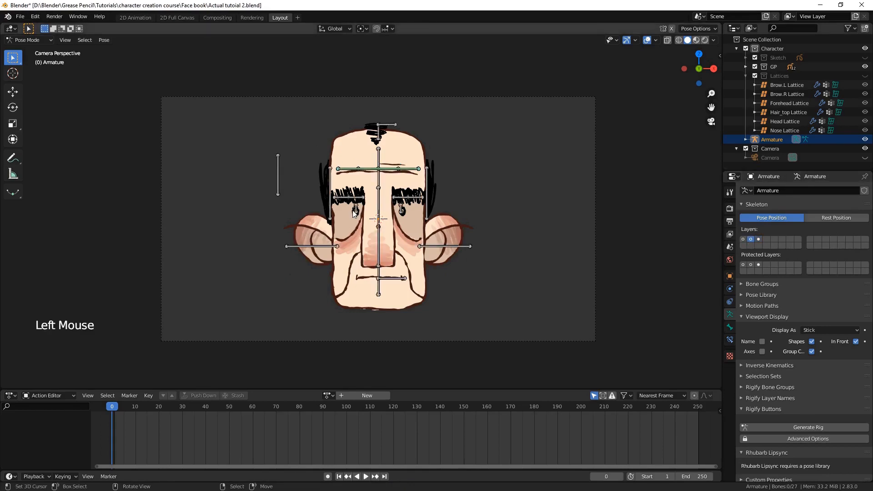
scroll(354, 212, up, 5)
key(Tab)
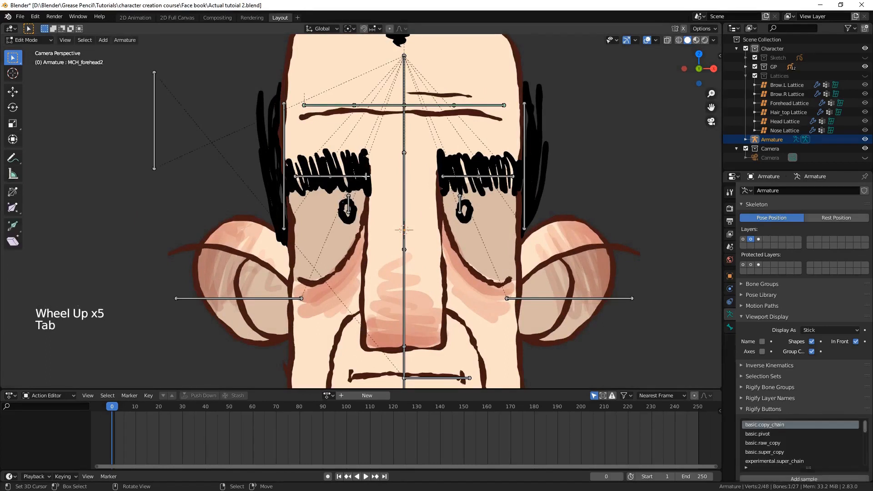
right_click(366, 176)
shift+right_click(327, 177)
right_click(326, 177)
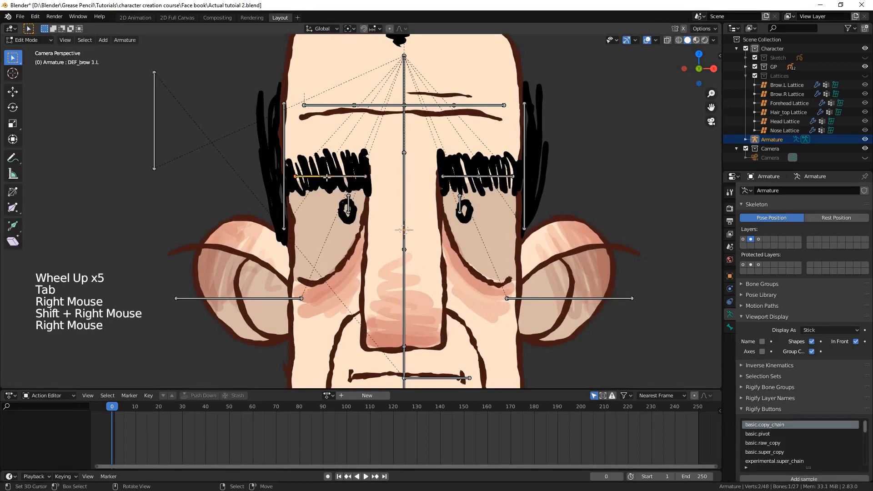
key(e)
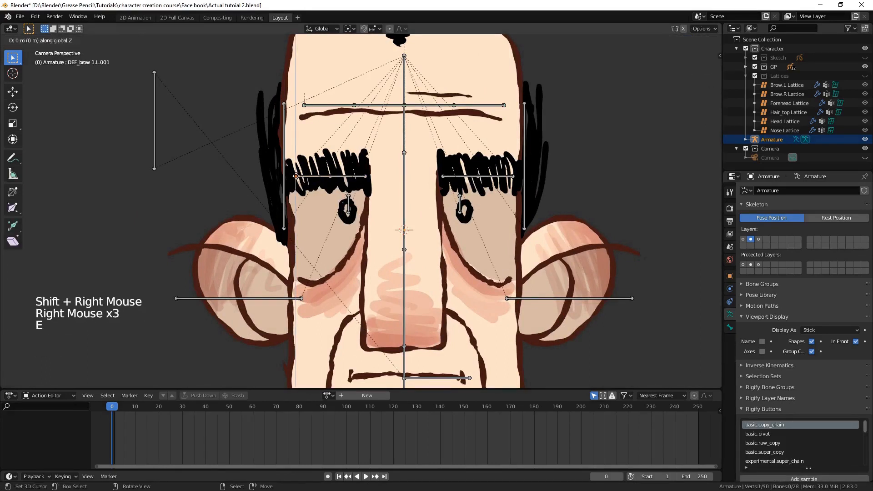
right_click(295, 177)
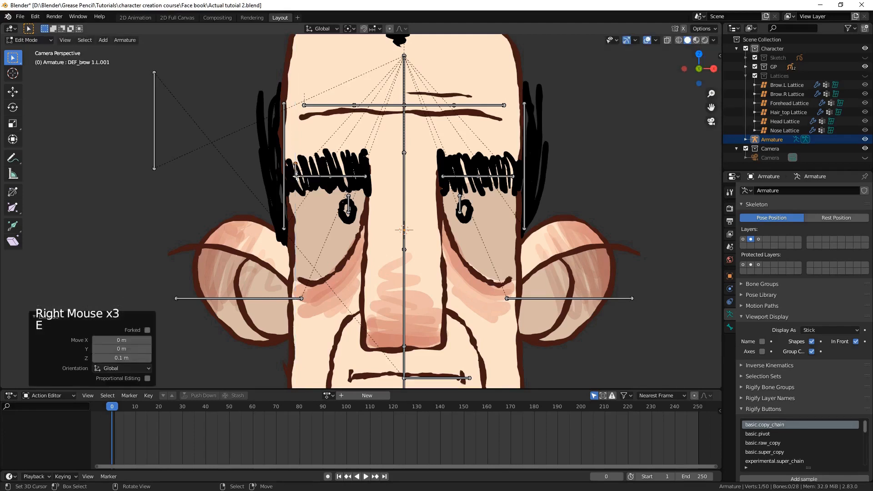
Extrude bones 0.1 m upward along Z from the middle joint and the inner end of the left brow bones
right_click(334, 173)
key(e)
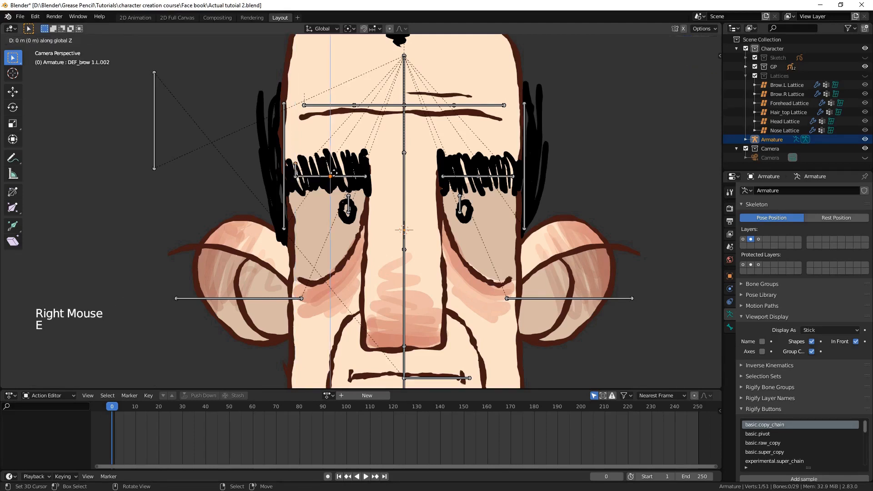
key(Return)
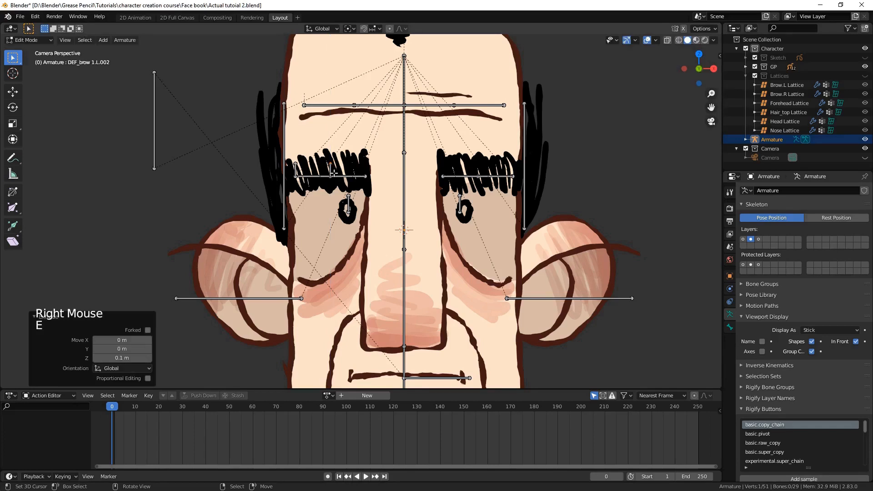
right_click(367, 176)
key(e)
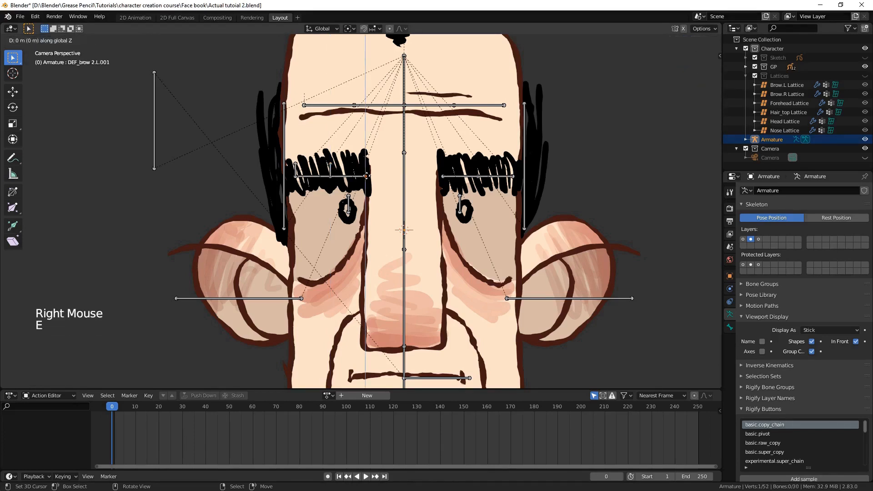
key(Return)
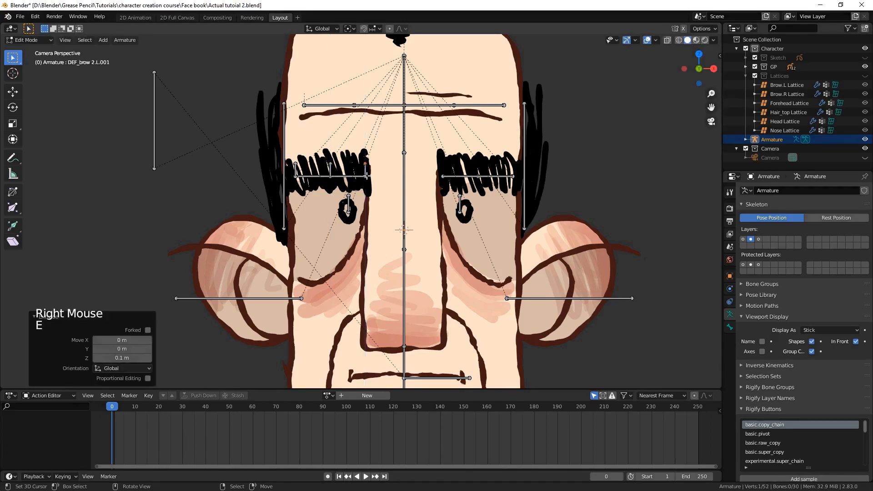
Extrude upright 0.1 m bones from the joints of the right brow bones
right_click(476, 176)
text(e0.1)
right_click(480, 163)
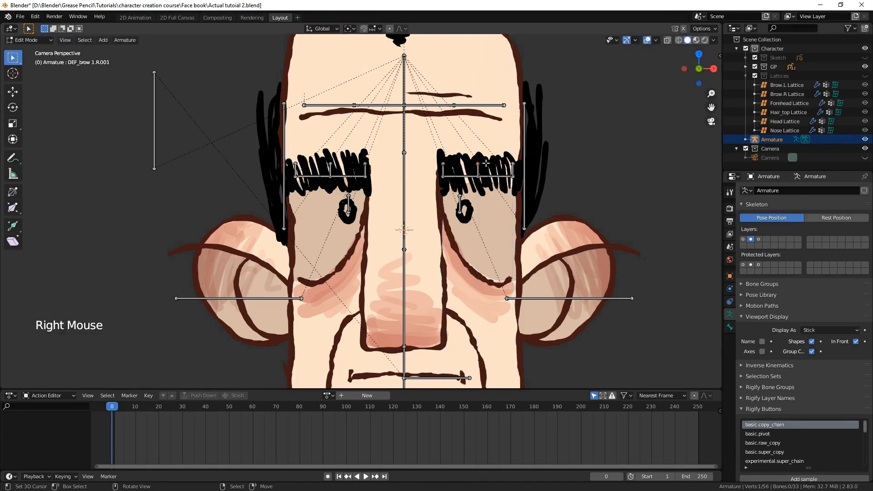
key(e)
right_click(480, 147)
key(alt+p)
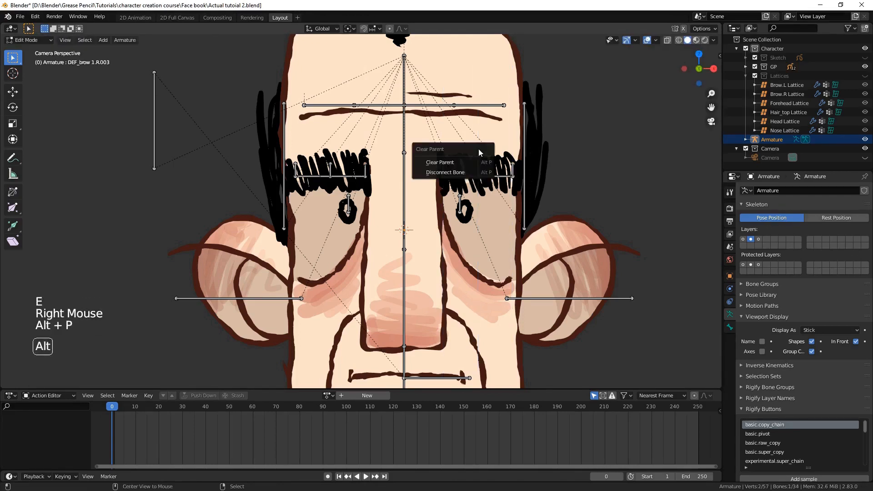
click(478, 162)
right_click(479, 158)
key(x)
Extrude a bone about 0.2 m upward from the tip of the right brow's middle upright bone and clear its parent
right_click(477, 161)
text(ez0.1)
key(Return)
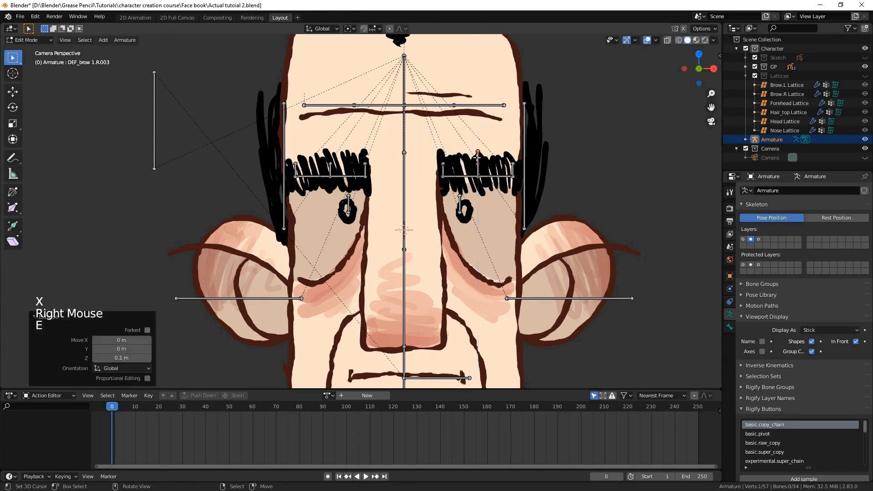
right_click(477, 157)
scroll(477, 157, up, 1)
right_click(477, 152)
key(g)
right_click(475, 150)
key(alt+p)
click(472, 145)
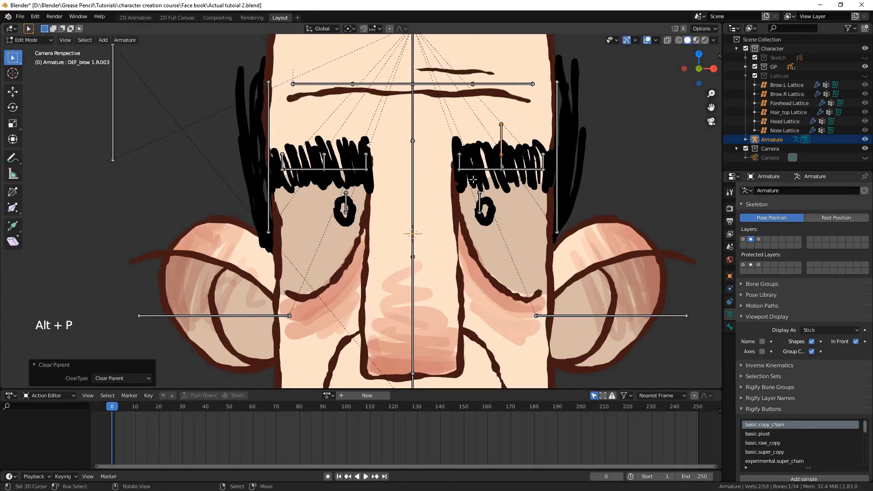
Extrude a matching bone upward from the tip of the left brow's middle upright bone and clear its parent
right_click(323, 154)
key(e)
key(alt+p)
click(283, 162)
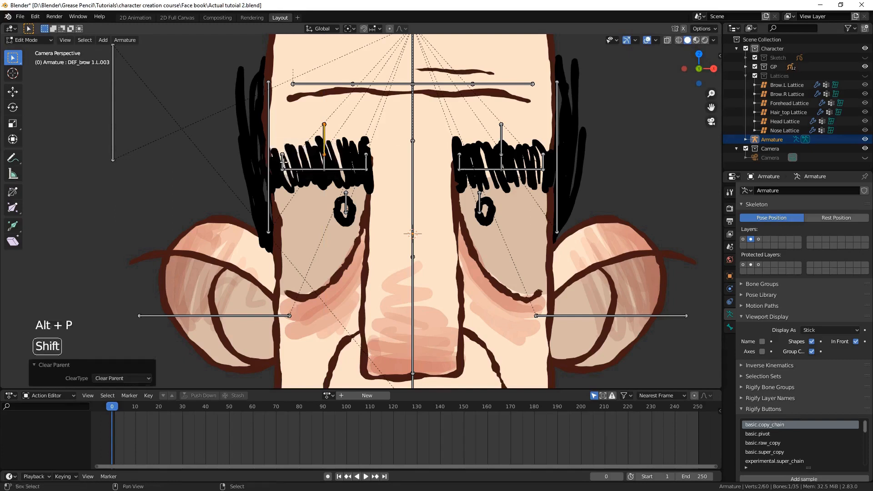
Move the upright control bones of the left brow to the fourth bone layer
shift+right_click(282, 162)
shift+right_click(323, 163)
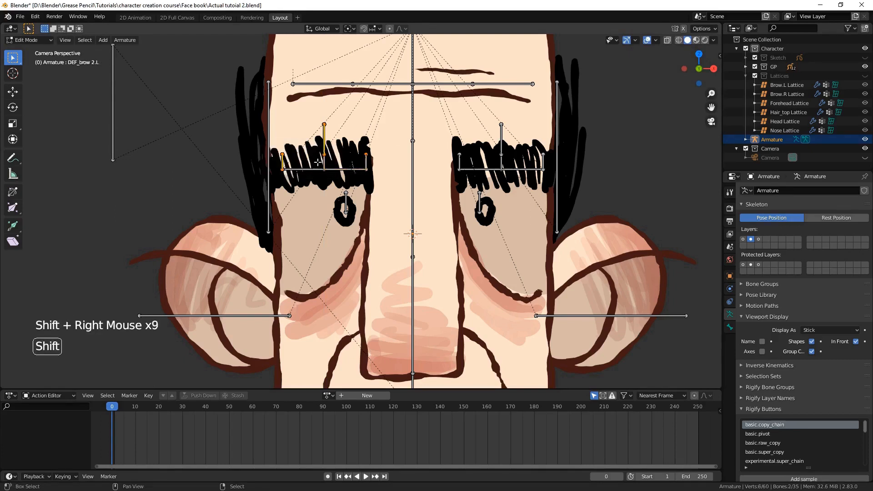
key(m)
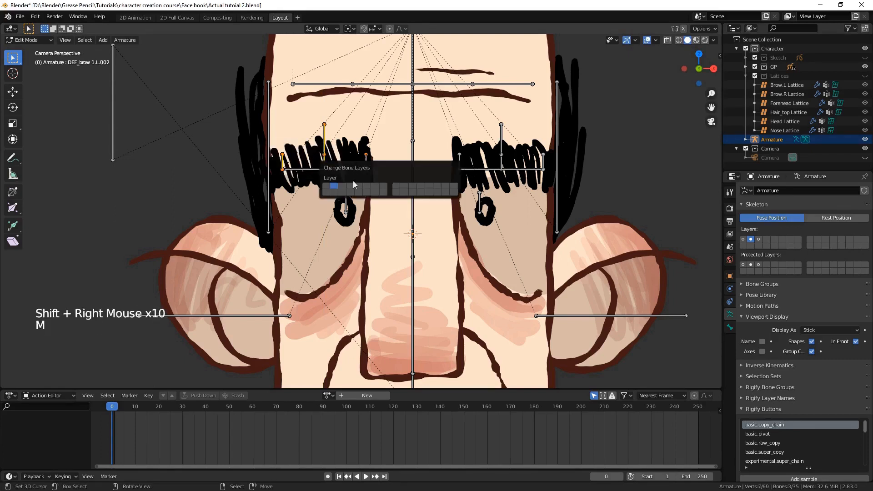
right_click(369, 160)
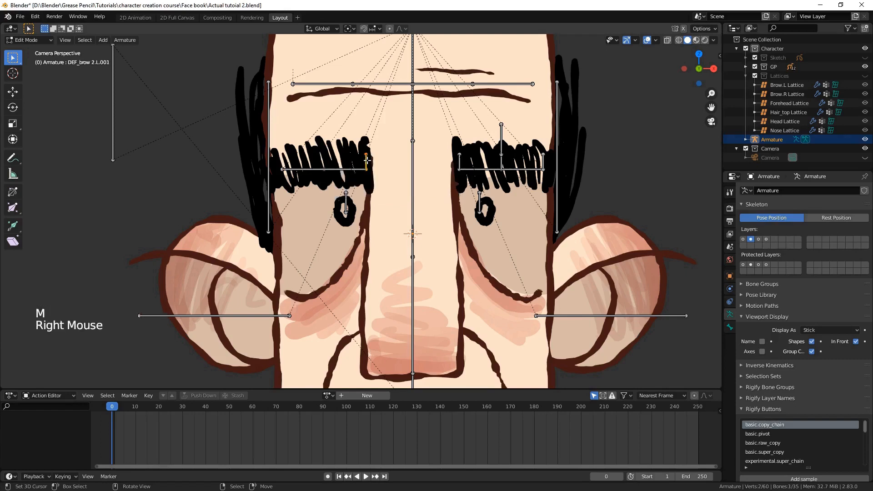
key(m)
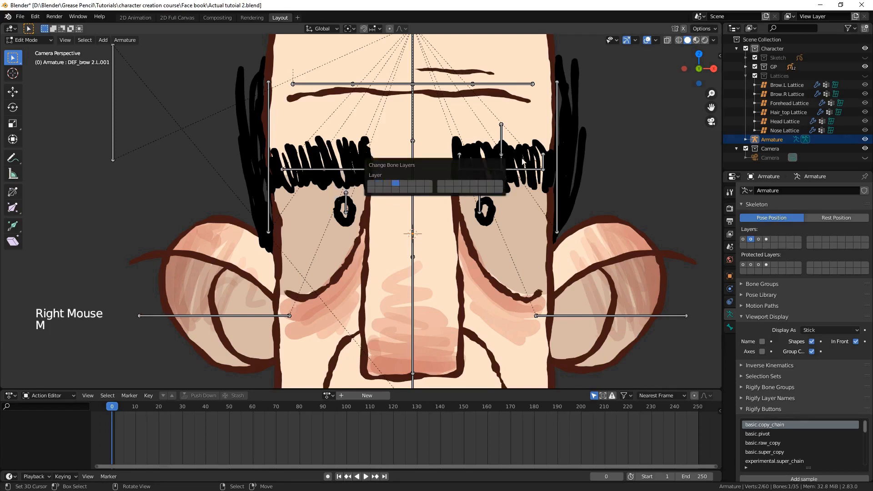
Move the upright control bones of the right brow to the fourth bone layer
right_click(501, 155)
shift+right_click(488, 163)
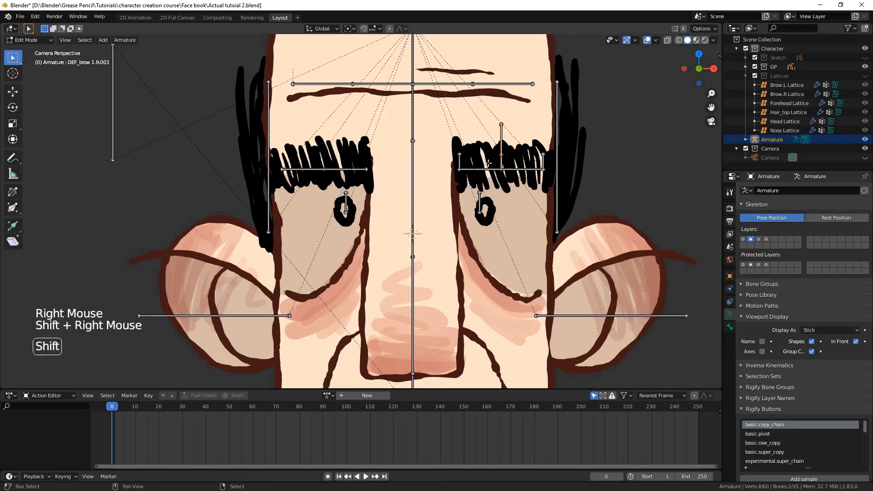
key(m)
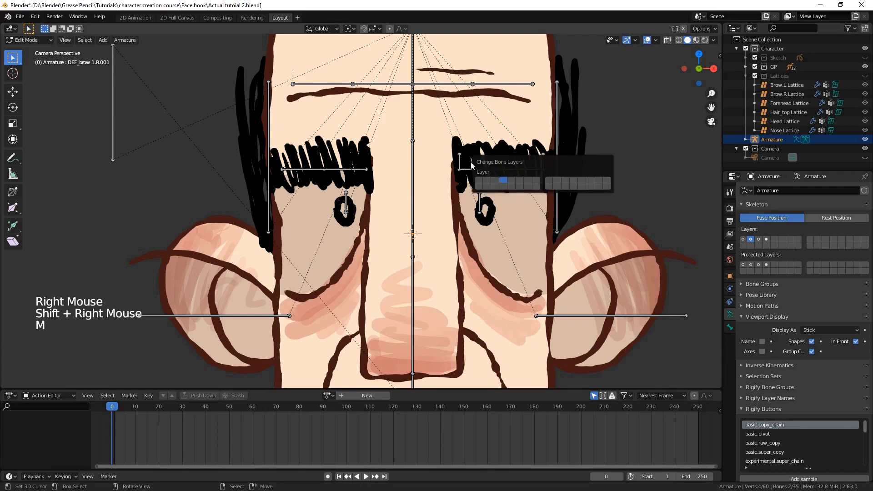
right_click(461, 162)
right_click(461, 163)
key(m)
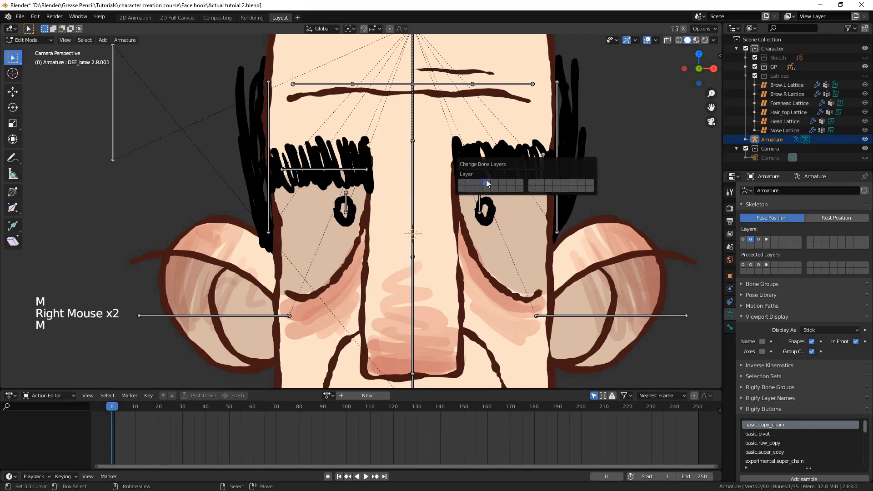
right_click(545, 166)
key(m)
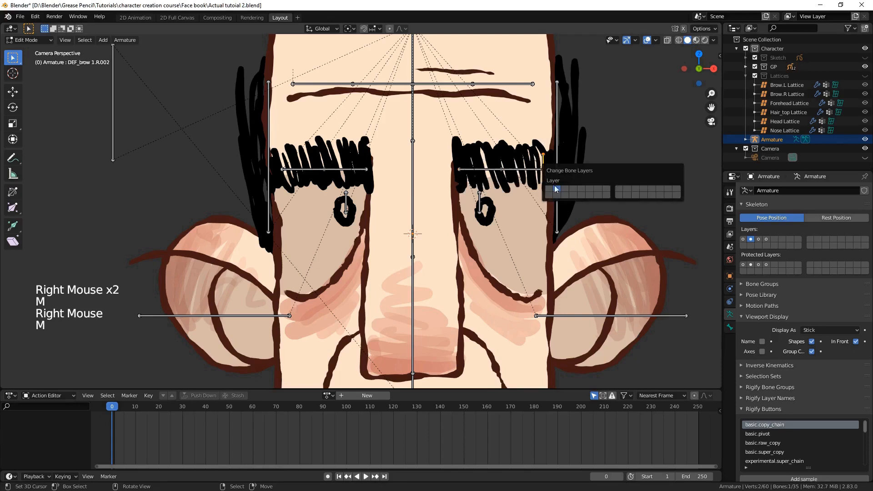
click(576, 190)
Rename the tall control bone above the left brow as CTRL_brow.L
right_click(323, 140)
click(730, 327)
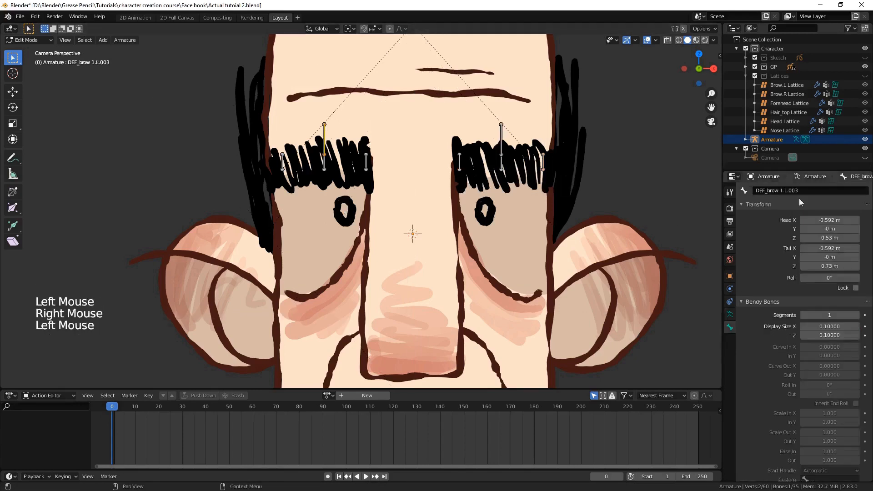
click(799, 191)
text(CTRL_brow.L)
click(793, 200)
Rename the tall right brow control bone as CTRL_brow.R and the outer left brow control bone as CTRL_brow1.L
right_click(282, 161)
click(787, 191)
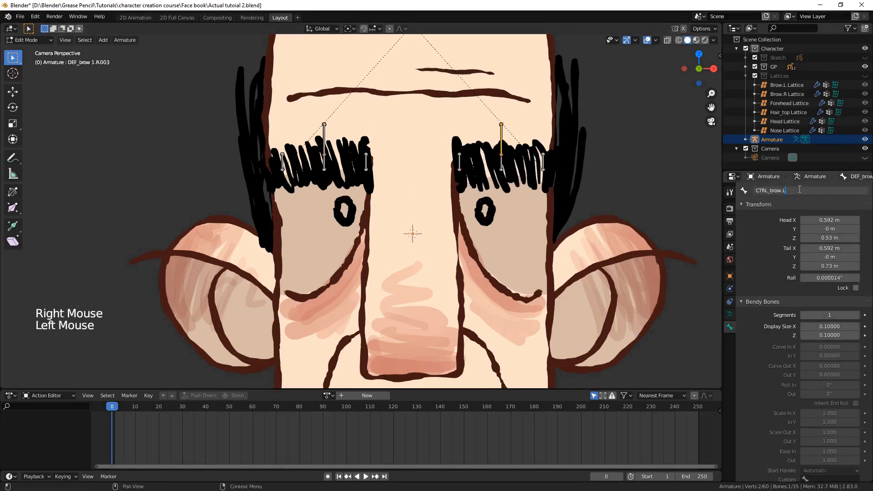
text(CTRL_brow.L)
click(793, 200)
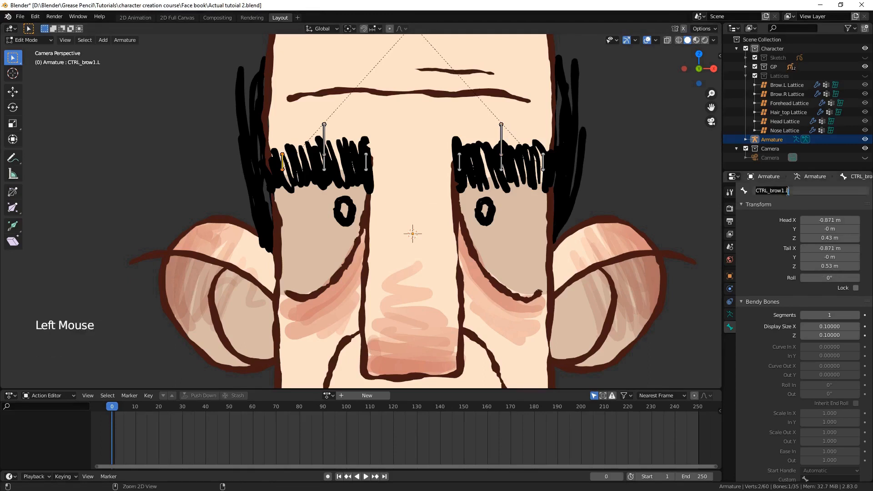
Rename the short middle control bone of the left brow as CTRL_brow2.L
right_click(323, 164)
right_click(324, 164)
click(800, 191)
text(CTRL_brow.L)
key(Left)
text(2)
key(Return)
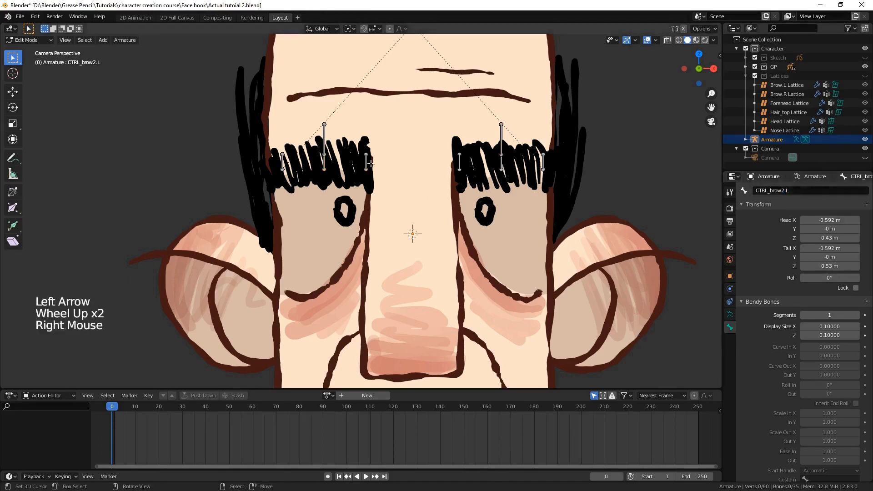
Rename the inner control bone of the left brow as CTRL_brow3.L
right_click(365, 162)
click(808, 190)
text(CTRL_brow.L)
key(Left)
key(Left)
text(3)
right_click(540, 163)
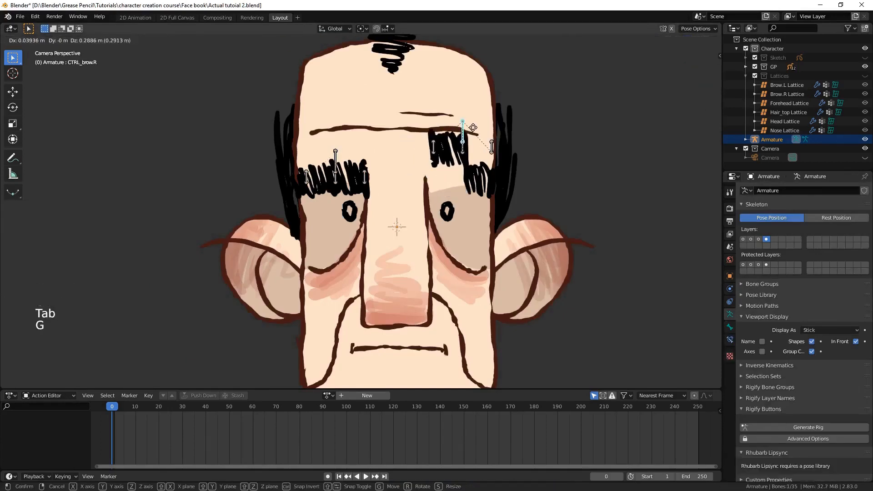
Show the second and fourth bone layers in Edit Mode and parent DEF_brow 2.R to DEF_brow 1.R as connected
click(754, 240)
shift+click(765, 239)
key(Tab)
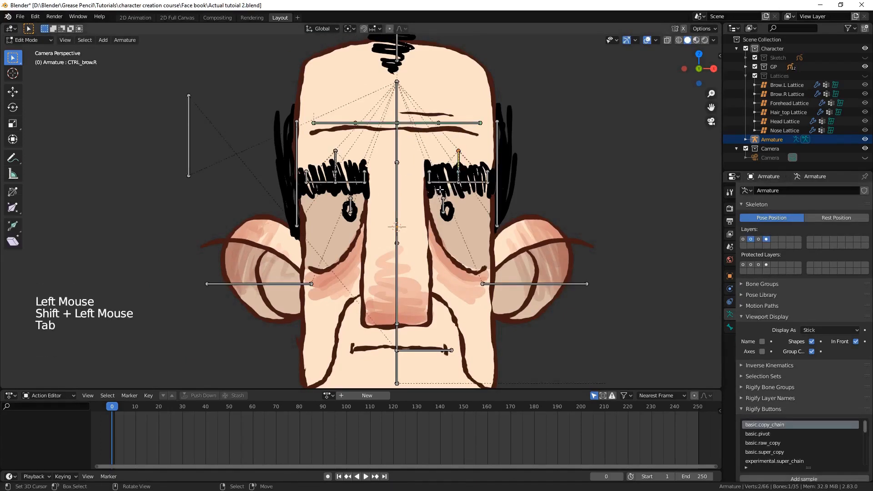
scroll(500, 166, up, 3)
right_click(506, 162)
shift+right_click(554, 161)
key(ctrl+p)
click(553, 160)
key(ctrl+p)
Parent DEF_brow 2.L to DEF_brow 1.L with the Connected option
right_click(341, 162)
shift+right_click(295, 162)
key(ctrl+p)
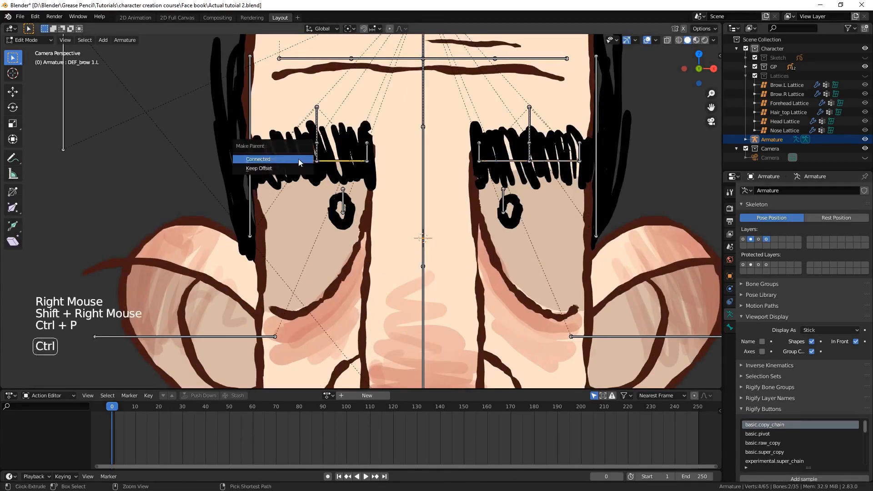
click(297, 161)
Parent DEF_brow 1.L to CTRL_brow1.L and DEF_brow 1.R to CTRL_brow1.R, both with Keep Offset
right_click(295, 167)
right_click(280, 161)
shift+right_click(273, 160)
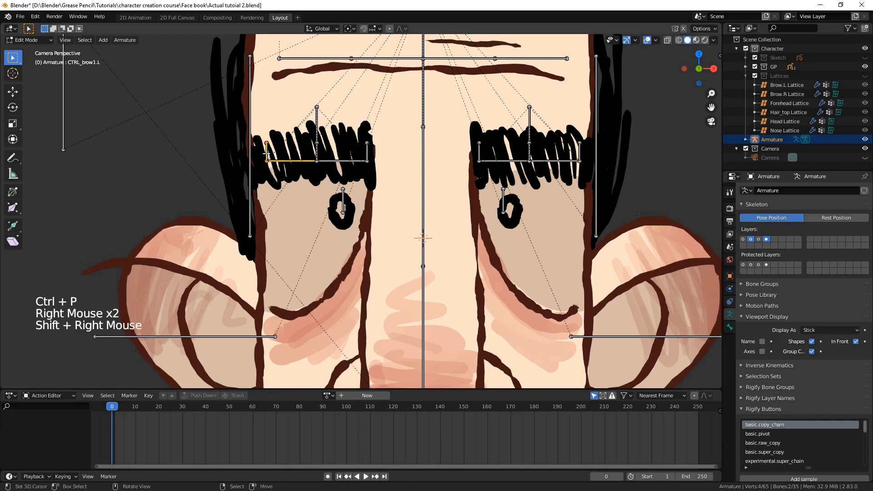
key(ctrl+p)
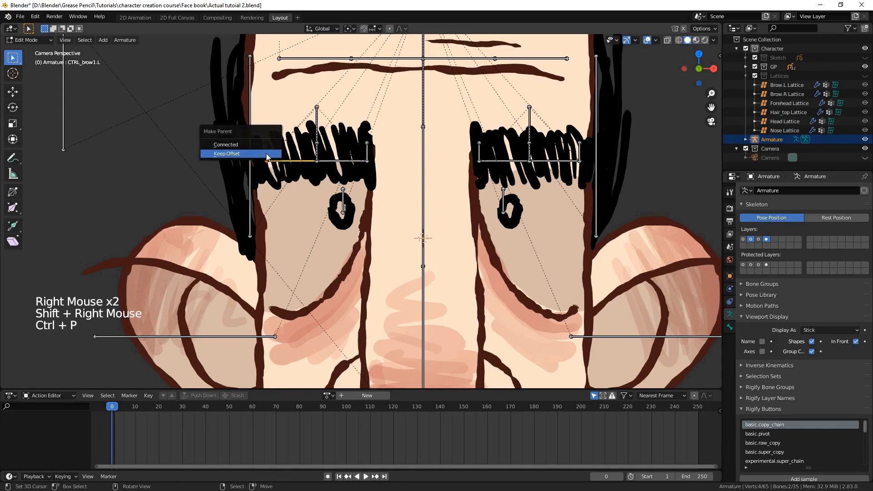
click(268, 154)
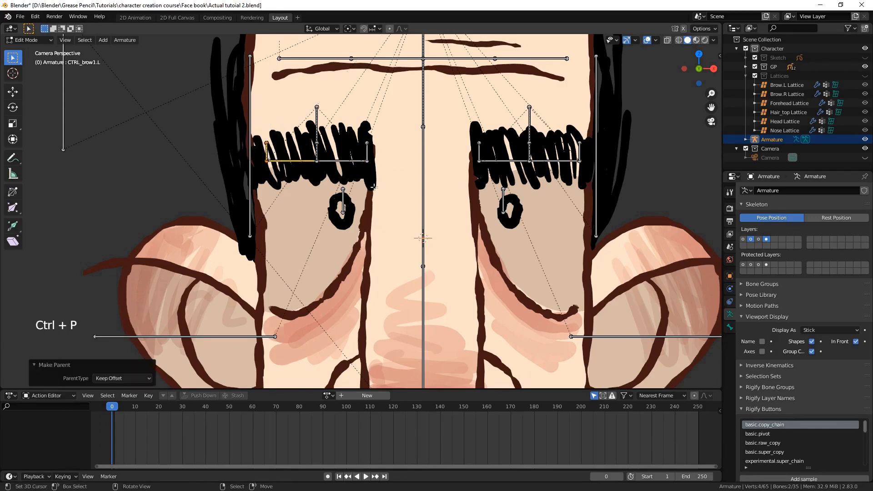
right_click(563, 160)
shift+right_click(583, 150)
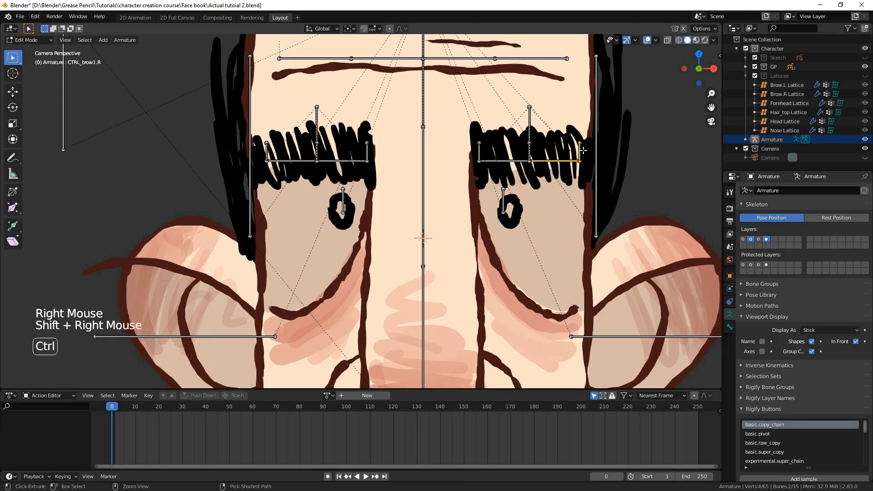
key(ctrl+p)
click(584, 153)
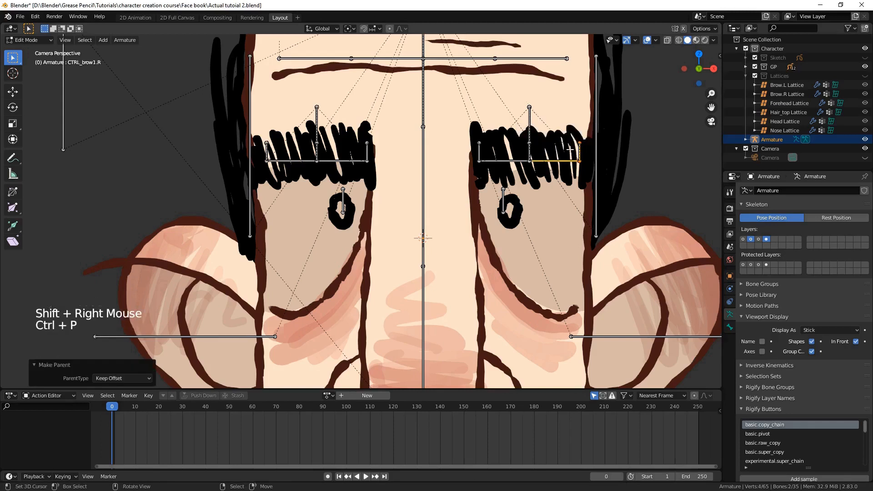
In Pose Mode, add a Stretch To constraint to DEF_brow 1.R targeting CTRL_brow2.R
key(ctrl+Tab)
right_click(529, 155)
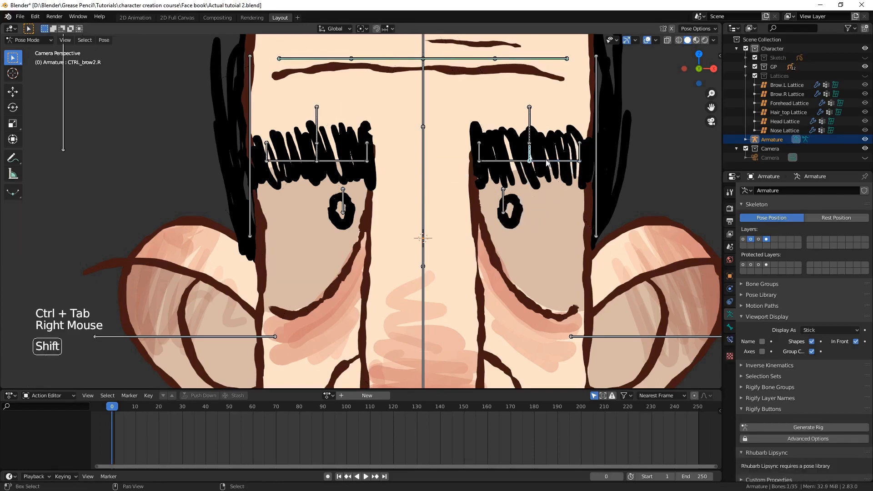
shift+right_click(547, 160)
key(ctrl+shift+c)
click(547, 160)
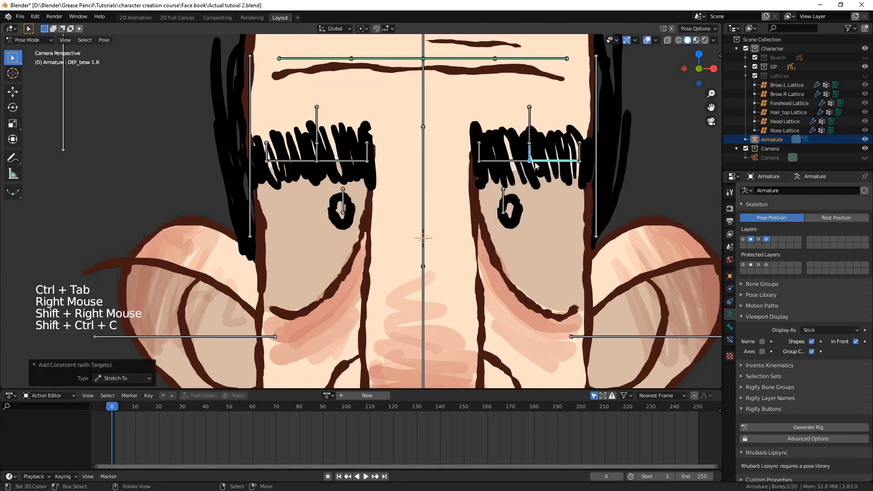
Add a Stretch To constraint to DEF_brow 2.R targeting CTRL_brow3.R, check its settings and save the file
right_click(486, 155)
shift+right_click(508, 162)
key(ctrl+shift+c)
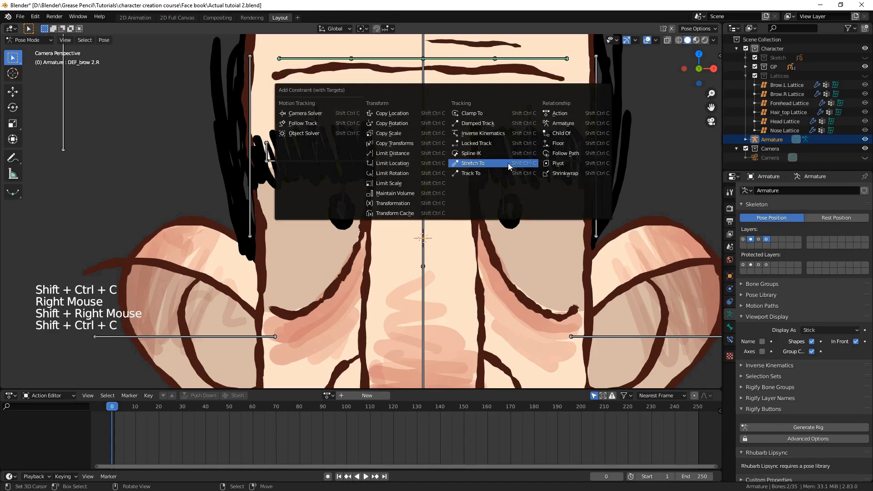
click(508, 163)
click(729, 339)
right_click(490, 160)
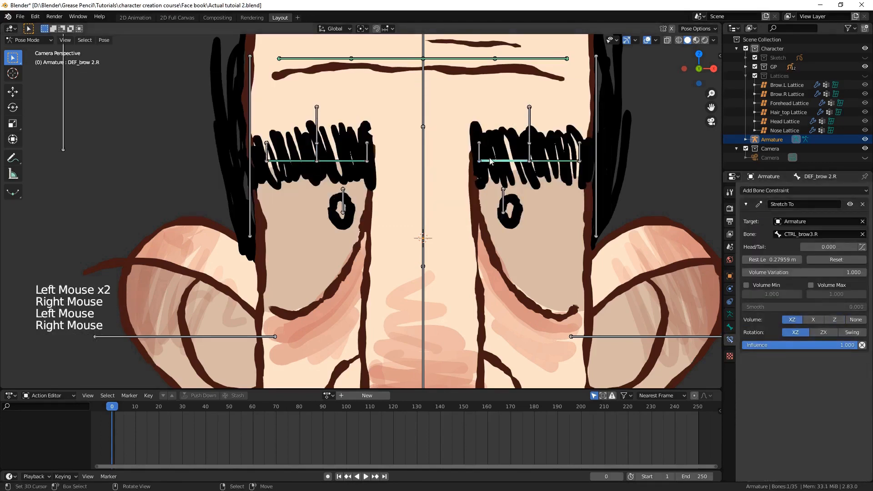
click(490, 160)
key(ctrl+s)
Test-move CTRL_brow3.R in Pose Mode and cancel the movement
key(ctrl+Tab)
key(Tab)
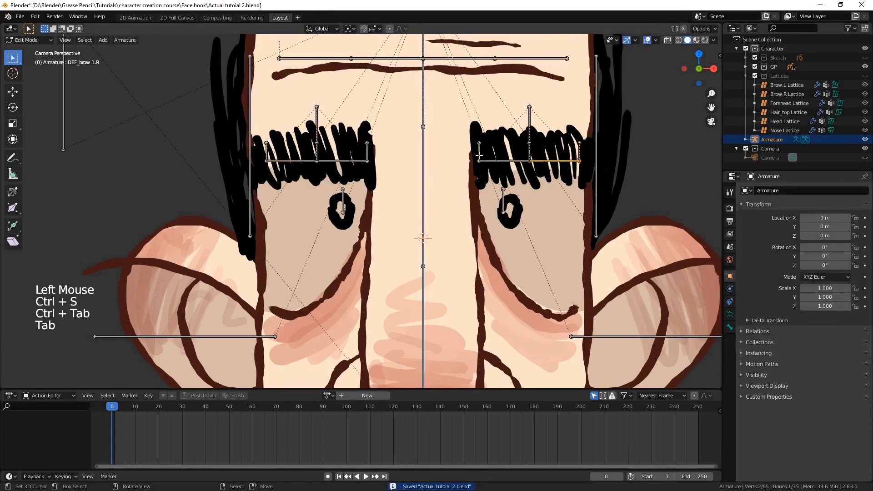
right_click(478, 157)
key(ctrl+Tab)
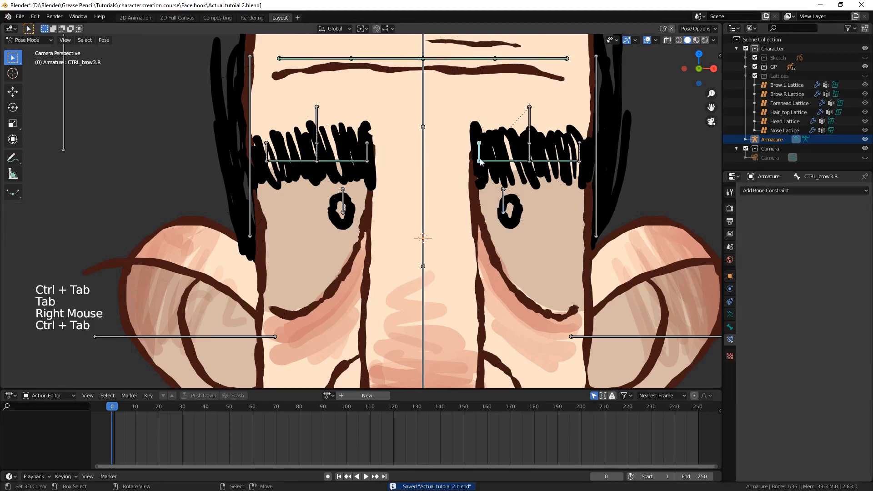
key(g)
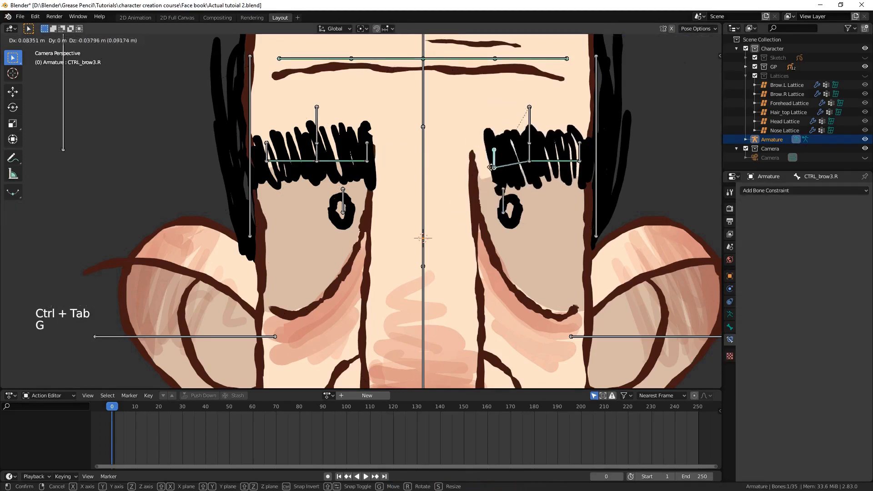
right_click(459, 145)
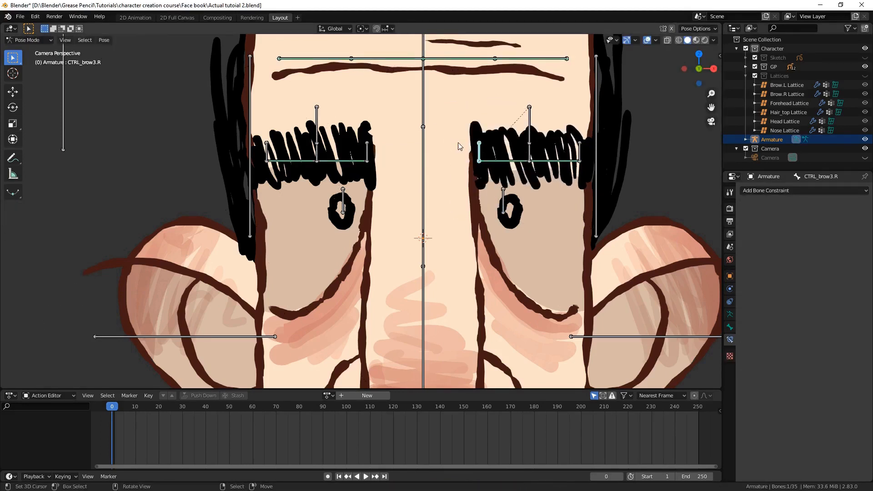
In Edit Mode, select the brow control and deform bones on both sides and move them about -0.34 m along Y
scroll(459, 147, down, 1)
middle_drag(454, 183, 470, 218)
scroll(435, 200, up, 4)
key(Tab)
scroll(439, 212, up, 2)
shift+right_click(470, 216)
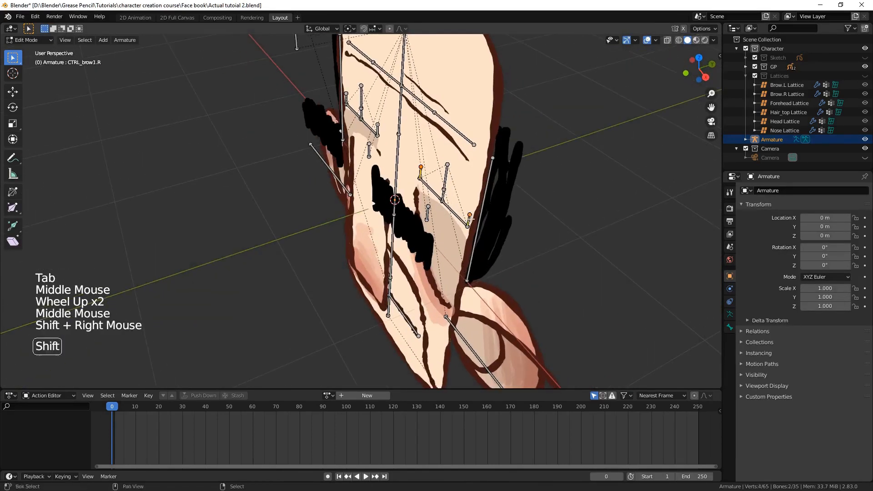
shift+right_click(440, 196)
shift+right_click(443, 178)
shift+right_click(431, 188)
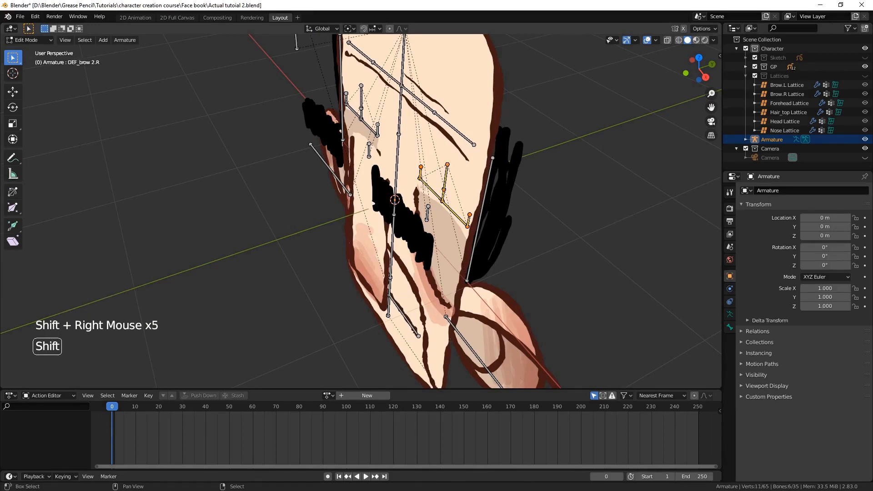
shift+right_click(370, 139)
shift+right_click(378, 130)
shift+right_click(361, 98)
middle_drag(371, 138, 380, 111)
key(KP_3)
scroll(395, 134, up, 1)
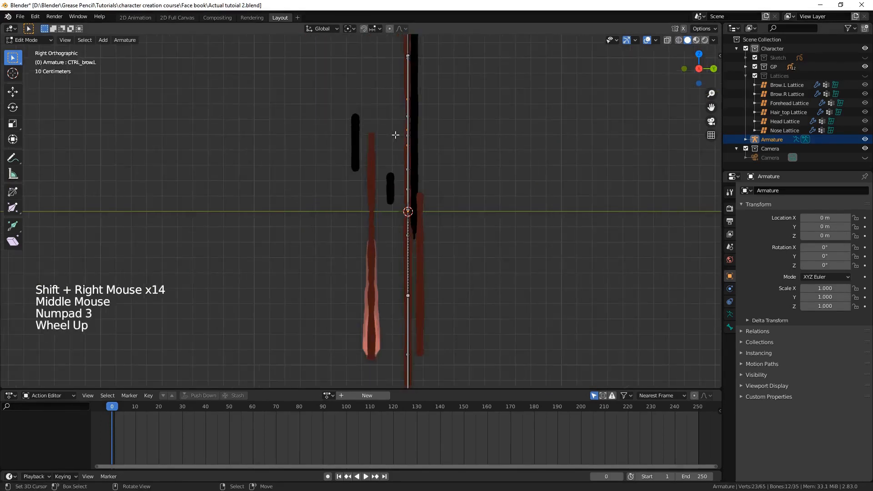
key(g)
key(y)
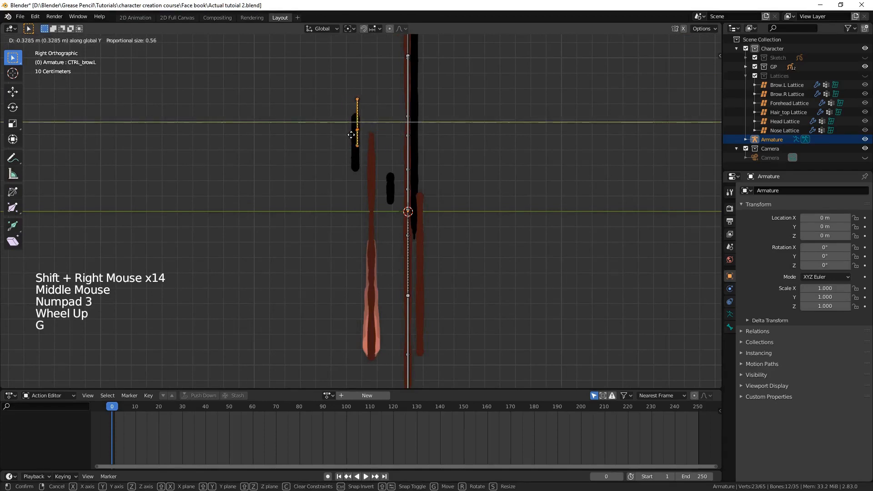
click(350, 134)
key(KP_0)
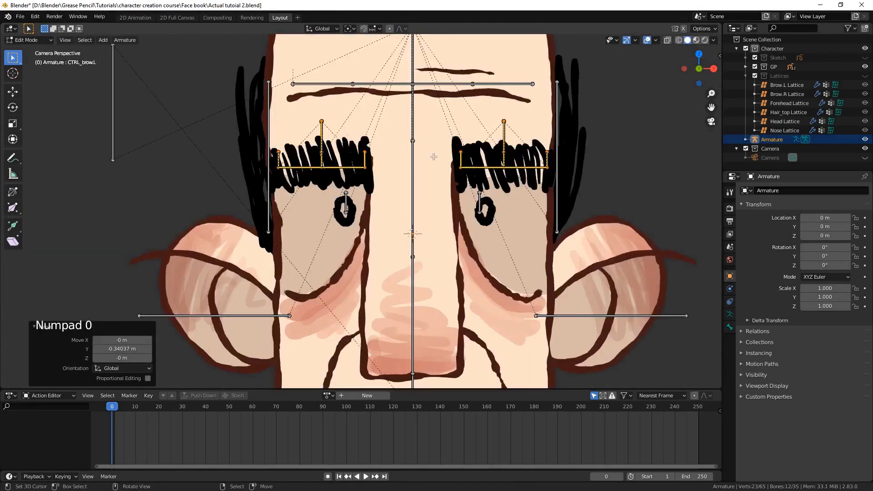
Return the armature to Pose Mode, test-move a brow bone, undo the movement and save the file
key(Tab)
mouse_move(472, 159)
right_down()
mouse_move(400, 127)
mouse_move(457, 107)
mouse_move(449, 107)
mouse_move(472, 159)
right_up()
key(ctrl+z)
key(ctrl+s)
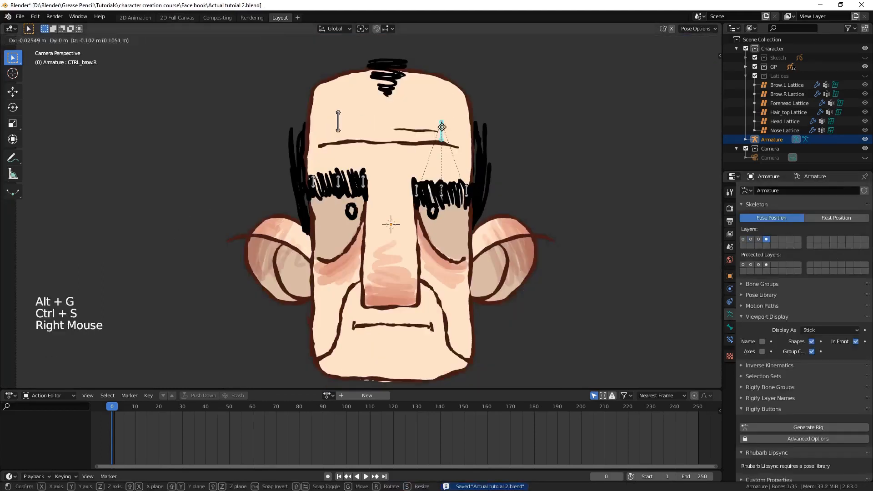
Test-pose the main and individual brow controls on both sides, clear all bone locations and save the file
right_drag(442, 128, 441, 127)
right_drag(338, 121, 336, 110)
right_drag(337, 171, 337, 159)
right_drag(441, 190, 441, 196)
right_drag(417, 190, 417, 186)
right_drag(362, 170, 363, 163)
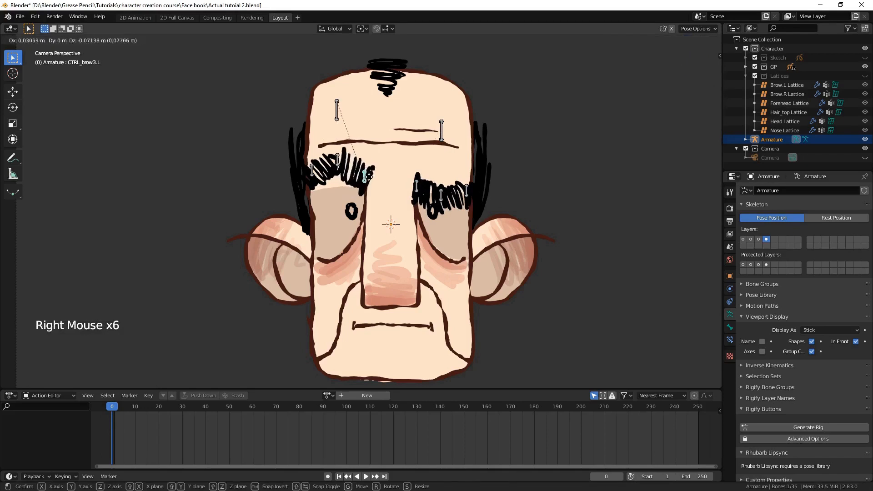
key(a)
key(alt+g)
key(alt+a)
key(ctrl+s)
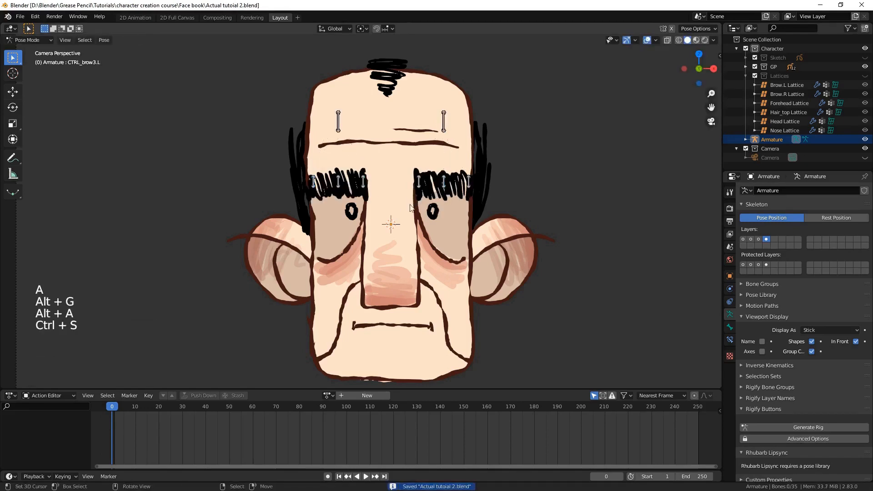
Show the mechanism and control bone layers together and add a Copy Location constraint to MCH_forehead1 targeting CTRL_brow1.R
click(757, 239)
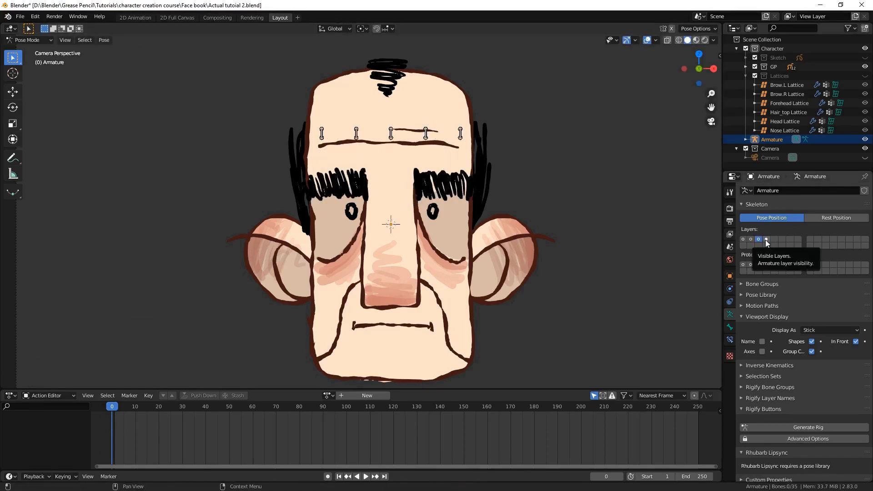
click(765, 241)
click(759, 240)
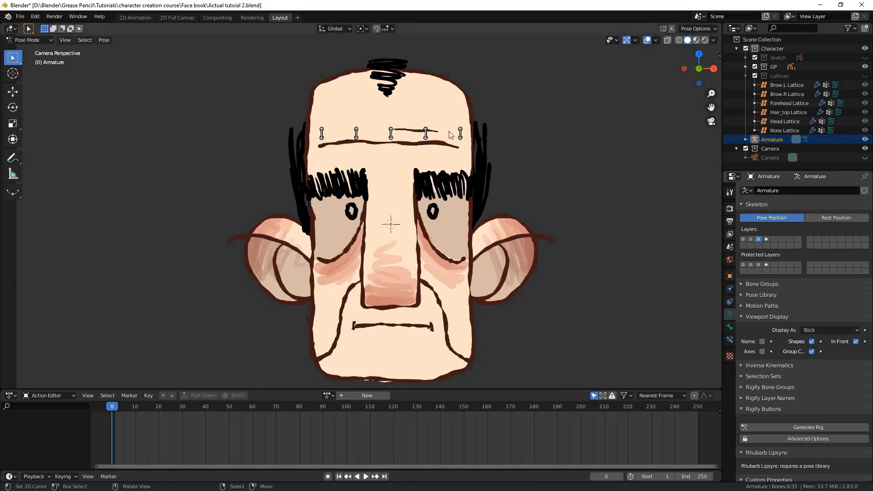
right_click(461, 138)
click(729, 339)
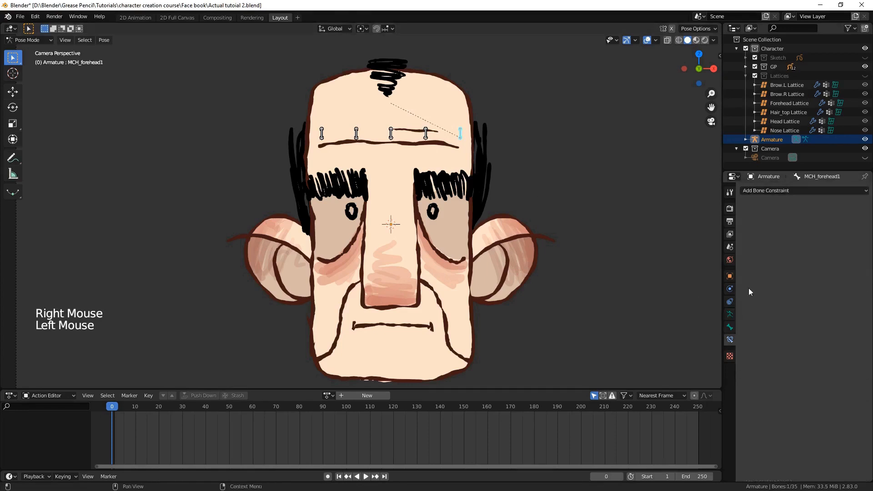
click(727, 327)
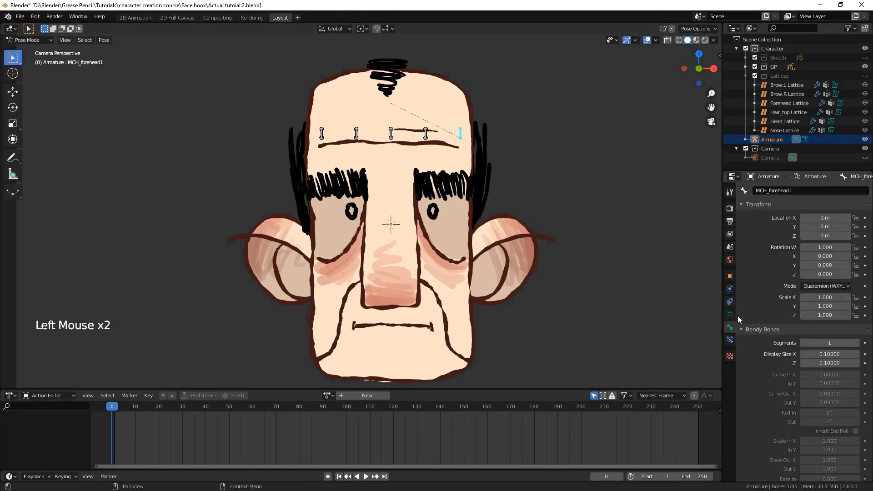
click(730, 314)
shift+click(766, 239)
key(ctrl+z)
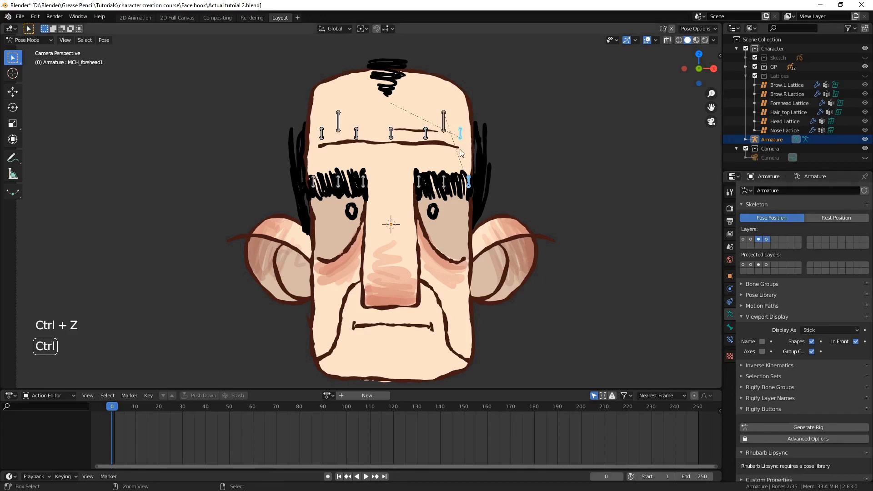
key(ctrl+shift+c)
click(459, 151)
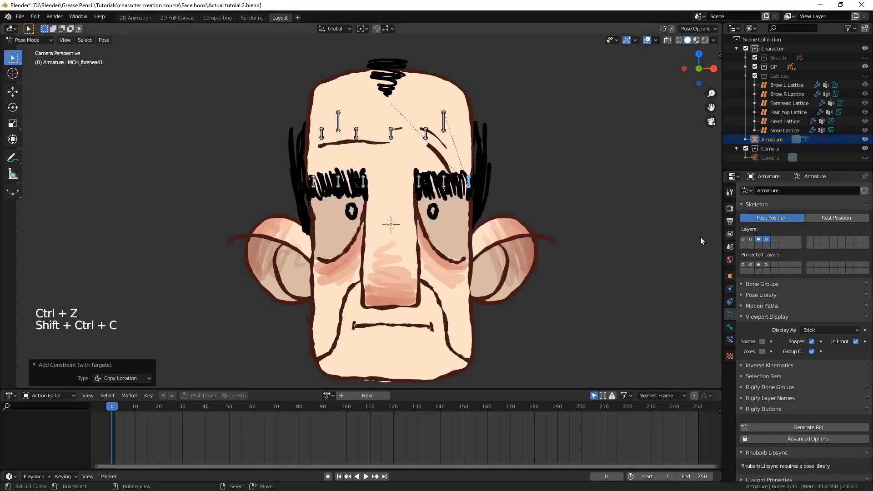
Set both spaces of MCH_forehead1's Copy Location constraint to Local With Parent and its influence to 0.8
click(757, 239)
right_click(469, 182)
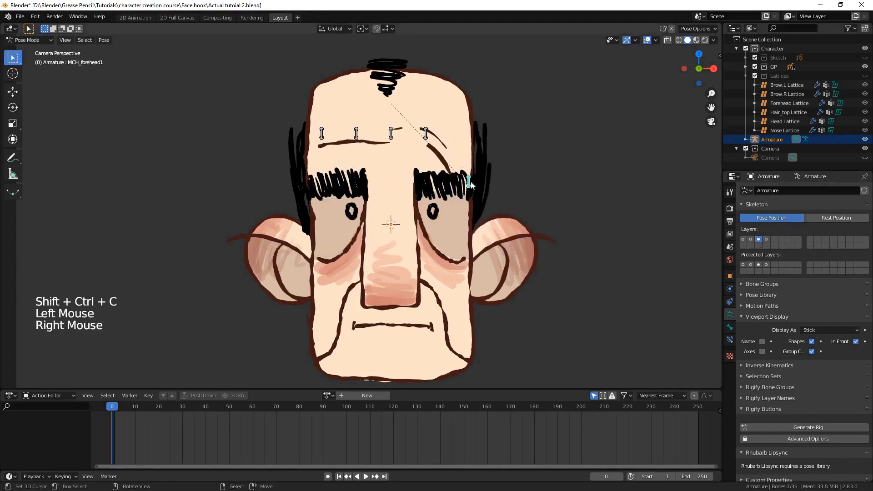
click(732, 339)
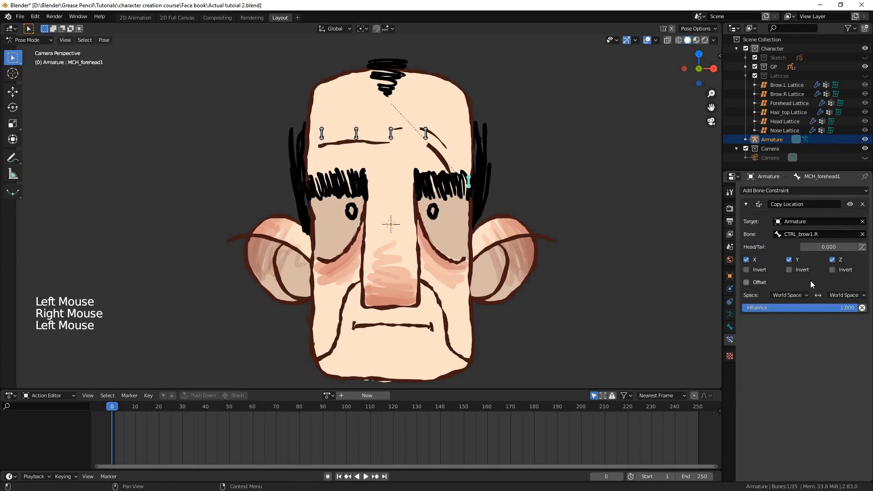
click(781, 297)
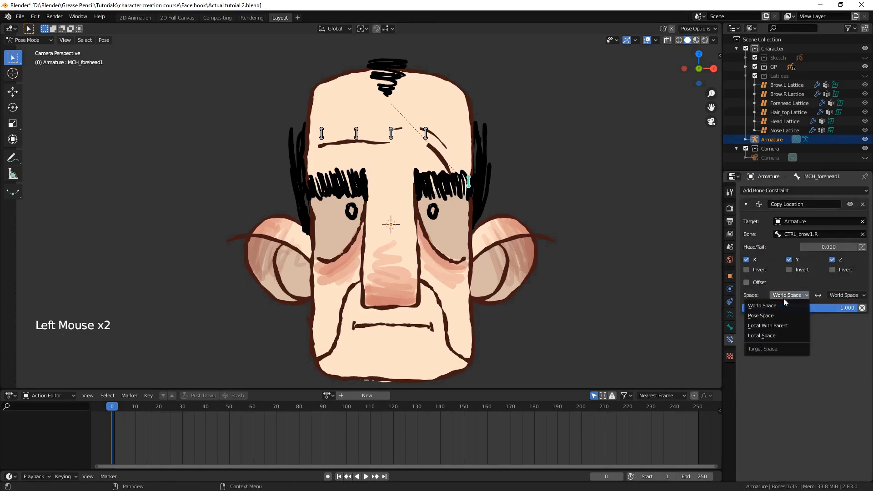
click(788, 324)
click(835, 296)
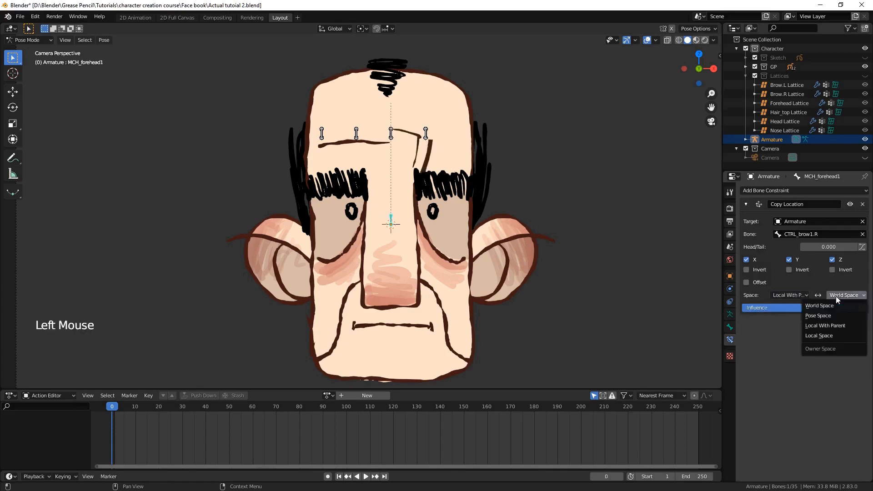
click(841, 326)
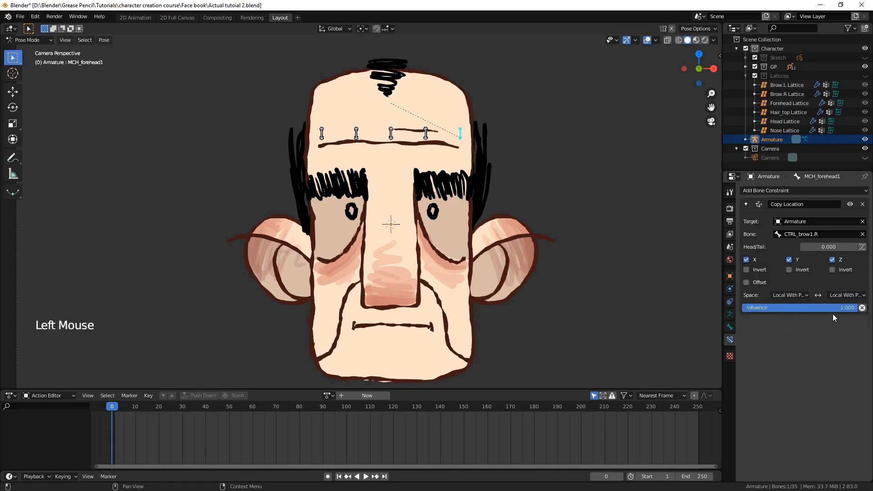
drag(840, 308, 831, 308)
double_click(835, 308)
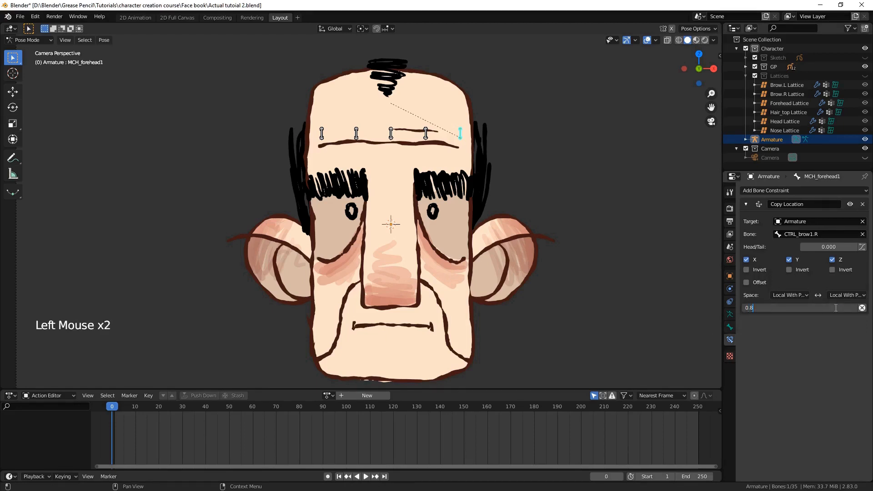
key(Return)
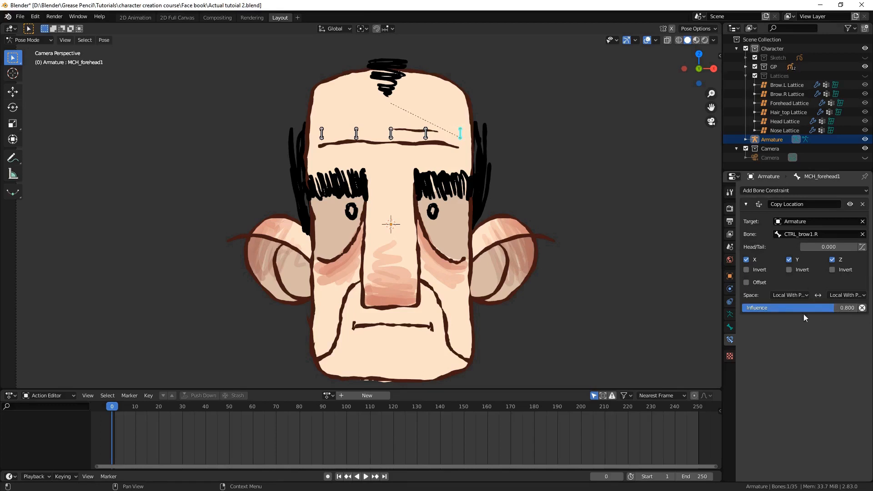
Show only the control bones, test-move CTRL_brow1.R, CTRL_brow.R and CTRL_brow2.R, undoing each movement, and save the file
click(730, 314)
click(766, 239)
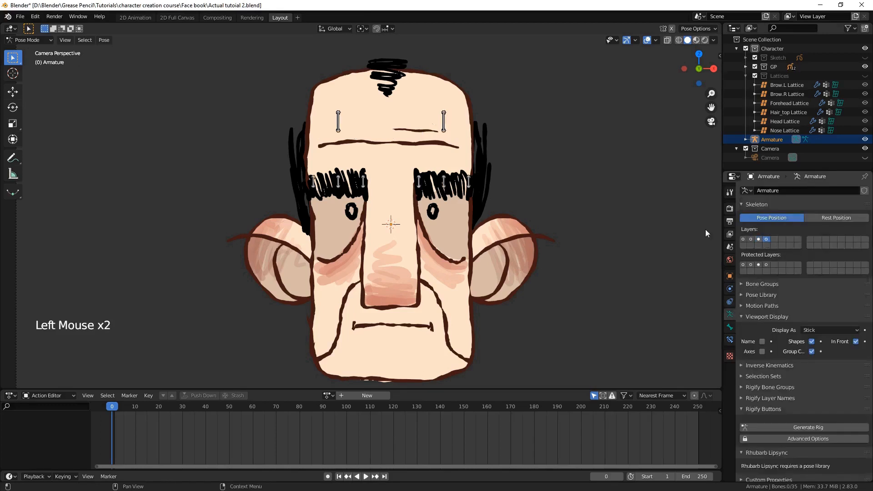
right_drag(473, 178, 468, 199)
key(ctrl+z)
mouse_move(442, 122)
right_down()
mouse_move(439, 93)
mouse_move(440, 135)
right_up()
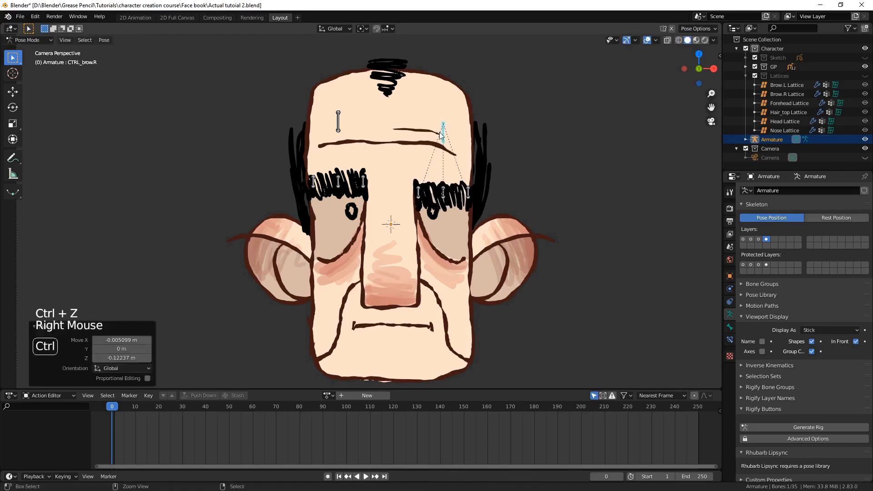
key(ctrl+z)
key(ctrl+s)
right_drag(468, 194, 443, 168)
key(ctrl+z)
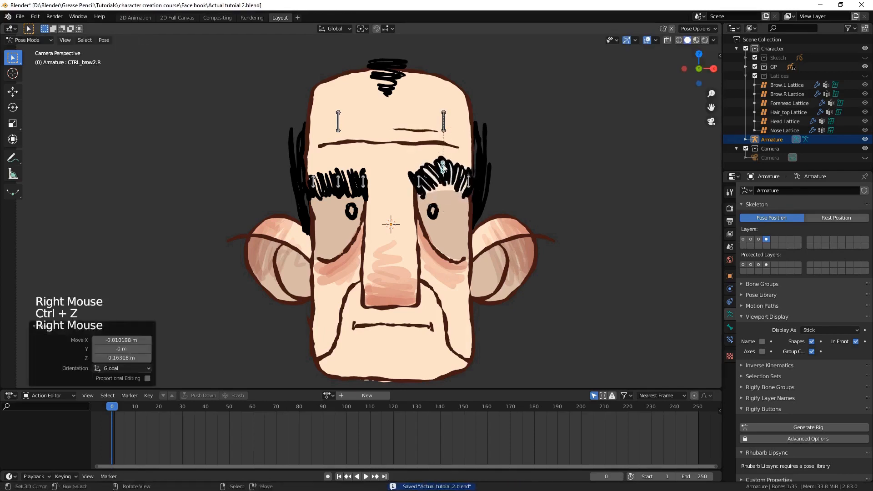
key(ctrl+z)
key(ctrl+s)
Show the mechanism and control layers and add a Copy Location constraint to MCH_forehead2 targeting CTRL_brow2.R
click(758, 239)
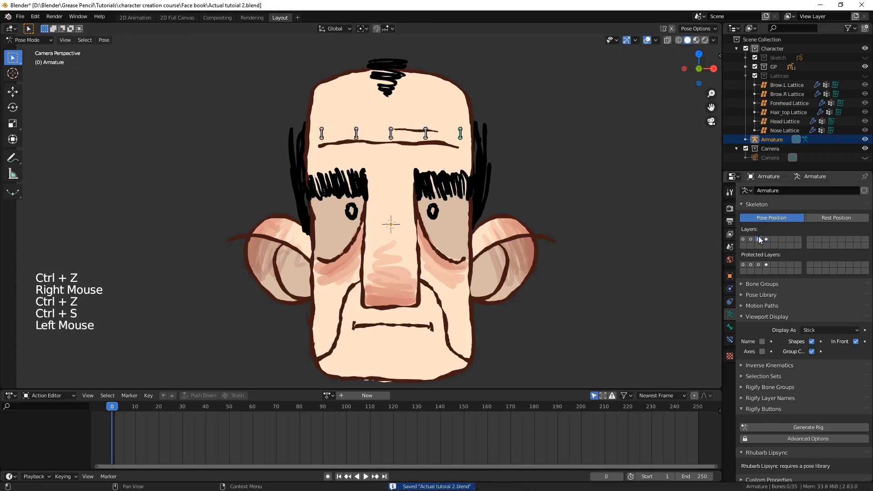
right_click(426, 133)
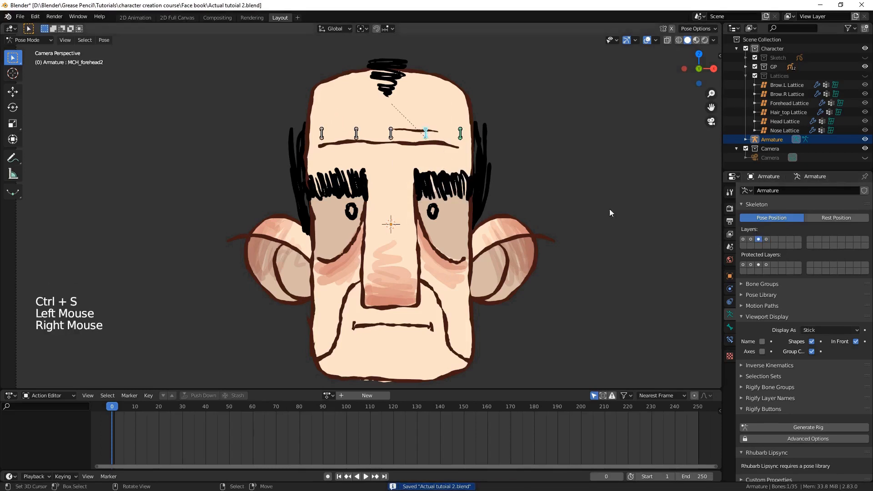
shift+click(766, 239)
right_click(448, 181)
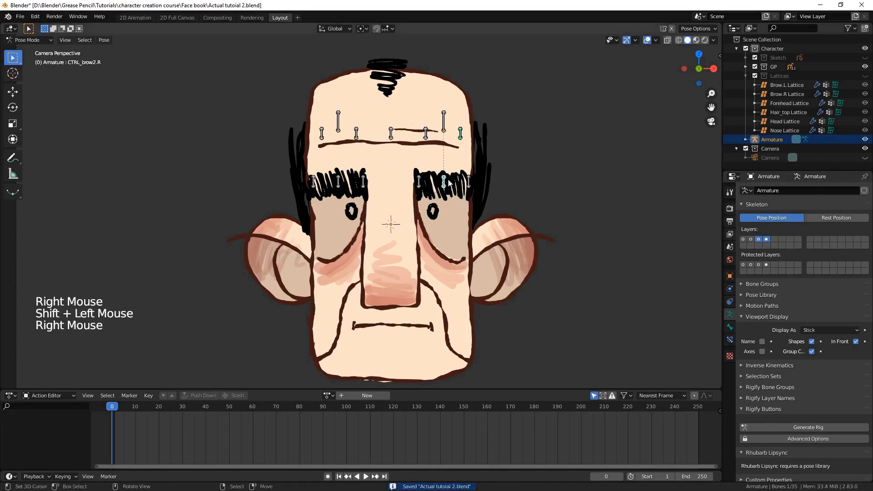
shift+right_click(426, 133)
key(shift+ctrl+c)
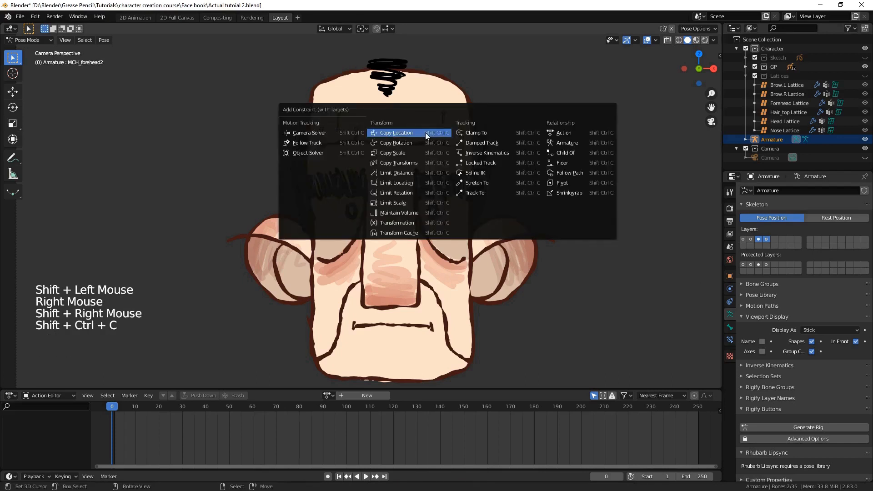
click(424, 132)
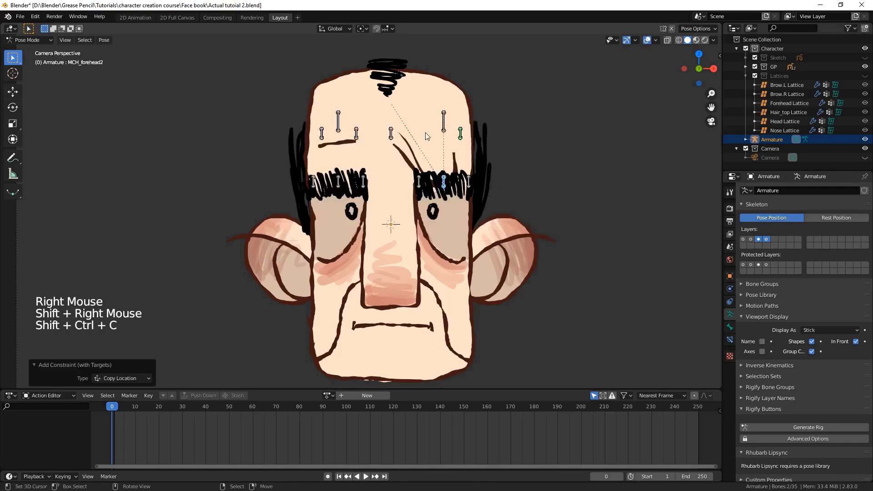
Set both spaces of MCH_forehead2's Copy Location constraint to Local With Parent, save the file and collapse the constraint
right_click(421, 184)
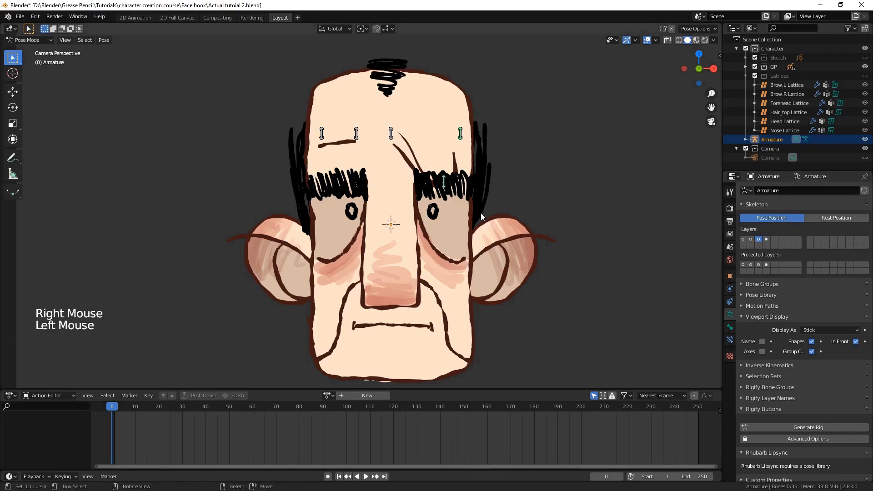
right_click(444, 182)
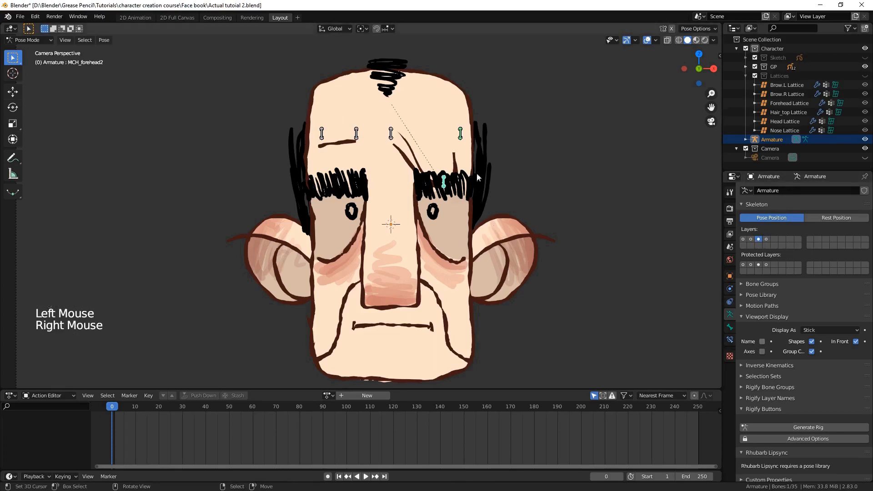
click(729, 340)
right_click(443, 182)
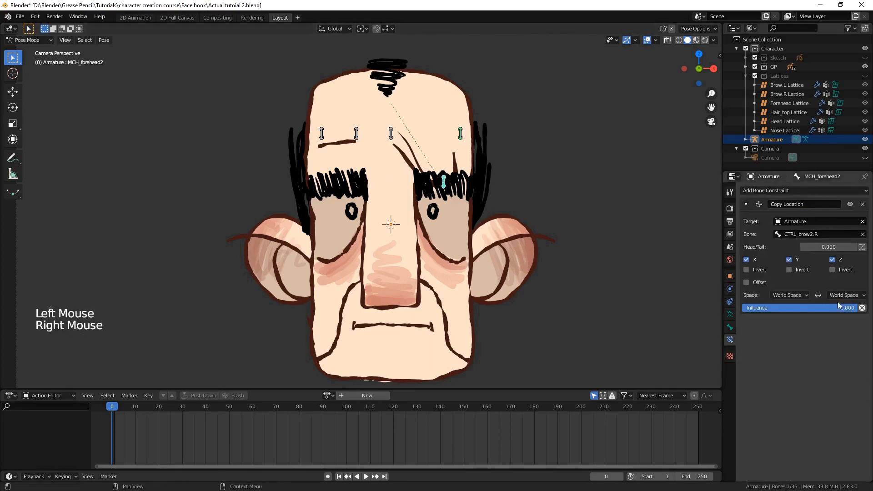
click(793, 296)
click(794, 325)
click(843, 295)
click(840, 325)
click(798, 310)
key(ctrl+s)
click(746, 204)
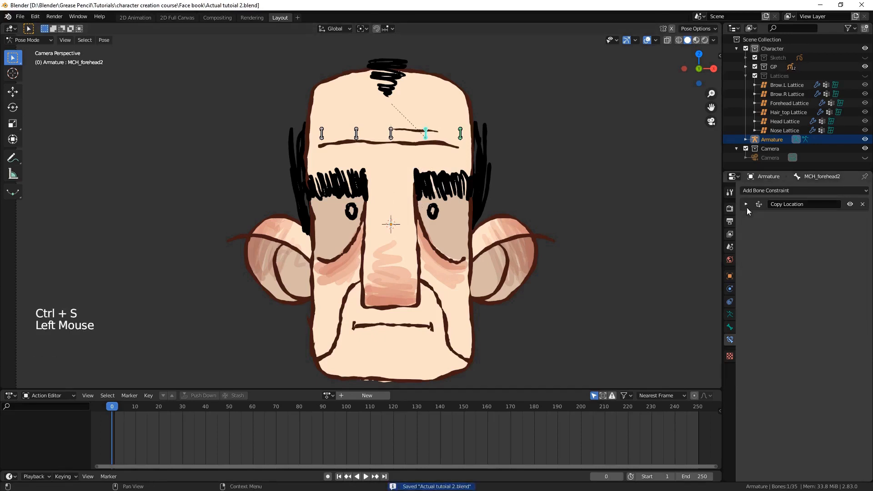
Add a second Copy Location constraint to MCH_forehead2 targeting CTRL_brow3.R, and show only the mechanism bone layer
click(729, 314)
shift+click(766, 239)
right_click(419, 183)
shift+right_click(426, 134)
key(ctrl+shift+c)
click(758, 239)
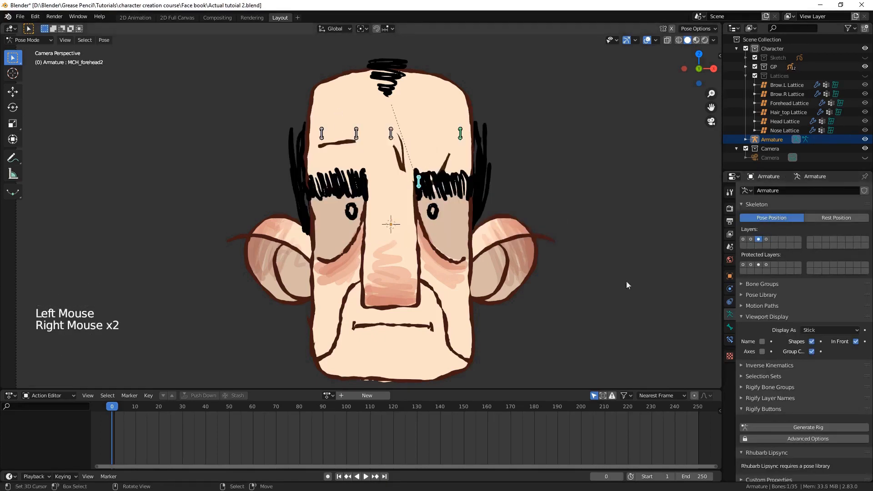
Set the spaces of MCH_forehead2's second Copy Location constraint to Local With Parent and display only the control bones
click(729, 339)
click(791, 311)
click(786, 341)
click(811, 326)
click(729, 314)
click(765, 239)
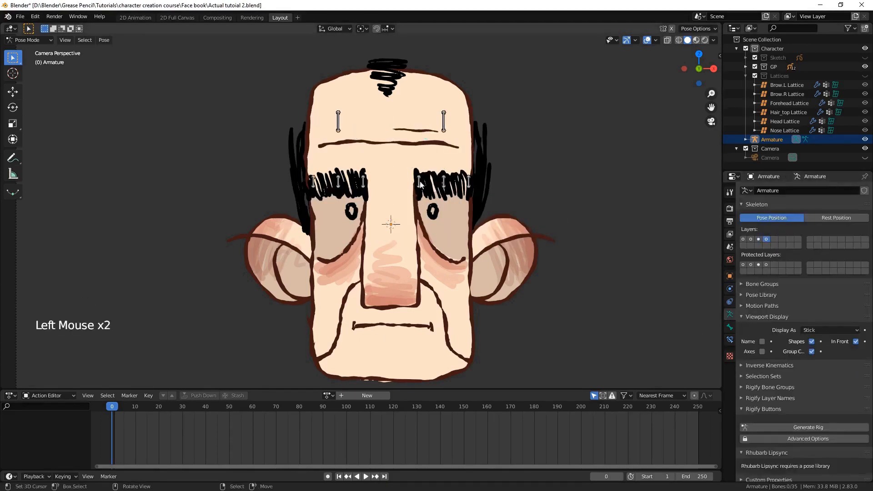
Test the right brow's main control, clear the location of all control bones and deselect them
right_click(447, 136)
right_click(447, 136)
right_click(447, 136)
right_click(447, 137)
key(a)
key(alt+g)
key(alt+g)
key(alt+g)
key(alt+a)
Try moving CTRL_brow2.R and CTRL_brow3.R, and clear the location of all control bones
right_click(447, 179)
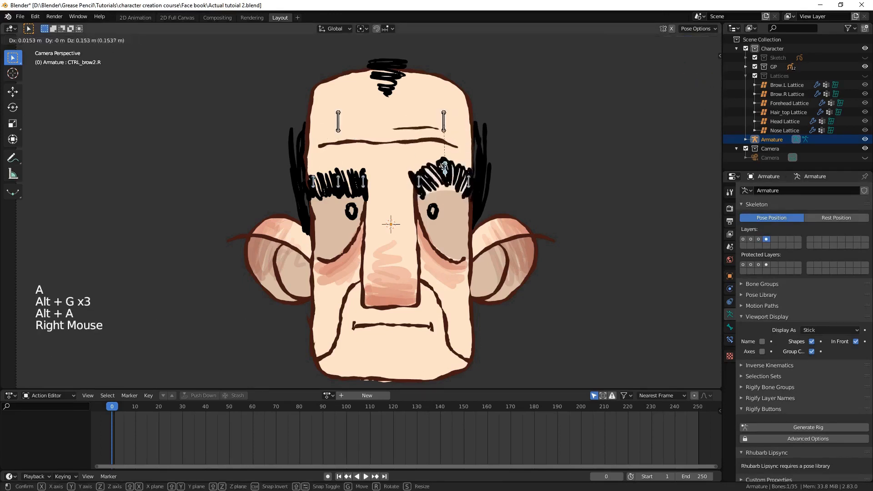
right_drag(447, 179, 415, 174)
key(a)
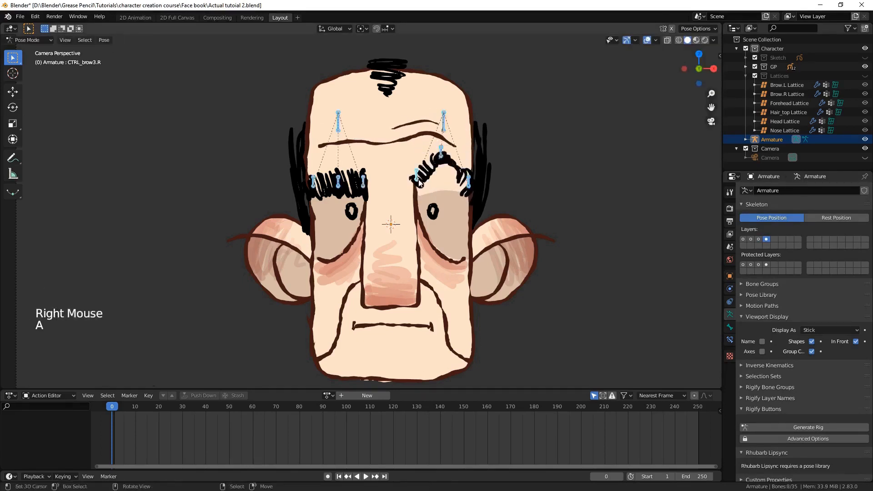
key(alt+g)
key(alt+a)
Try raising the middle control of the left brow, undo the move and save the file
right_drag(338, 181, 336, 155)
key(ctrl+z)
key(ctrl+s)
Show the mechanism and control layers, select the middle forehead bone and undo the recent changes
click(758, 239)
shift+click(765, 239)
right_click(391, 133)
key(ctrl+z)
key(ctrl+z)
key(ctrl+z)
key(ctrl+z)
key(ctrl+z)
key(ctrl+z)
key(ctrl+z)
key(ctrl+z)
key(ctrl+z)
key(ctrl+z)
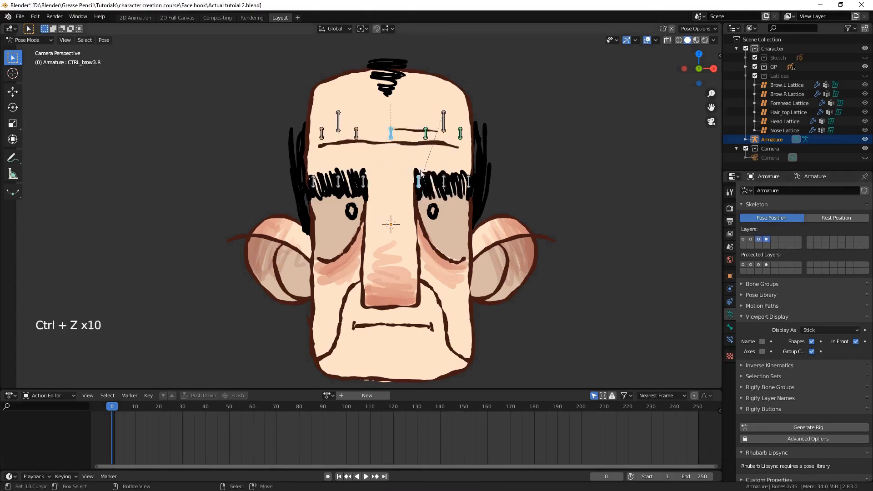
Display only the control bones and try raising CTRL_brow3.R
click(730, 339)
click(729, 314)
click(766, 239)
right_drag(419, 182, 417, 152)
Show the mechanism layer and set the owner space of MCH_forehead4's first Copy Location constraint to Local With Parent
click(758, 239)
shift+right_click(362, 182)
click(729, 340)
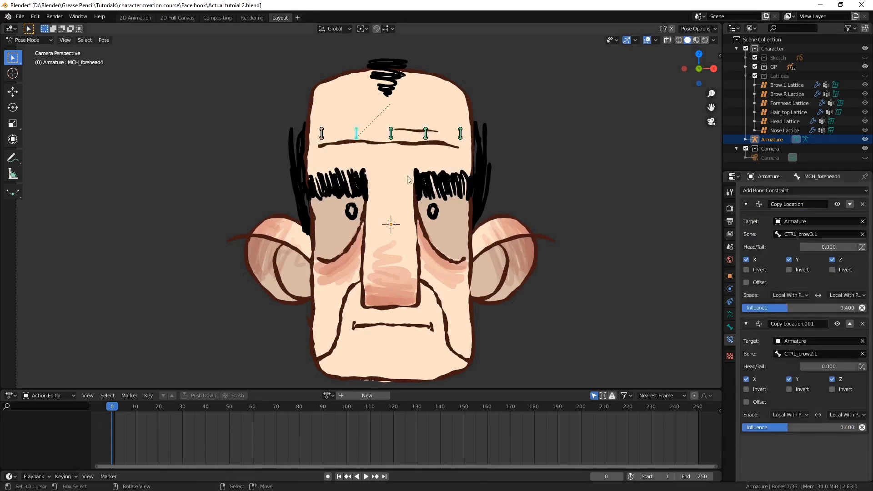
click(844, 294)
click(831, 328)
Display the control bone layer, deselect all bones and save the file
click(730, 314)
click(765, 239)
key(alt+a)
key(ctrl+s)
Show the mechanism layer and try toggling the Y axis in MCH_forehead1's Copy Location constraint
click(758, 239)
right_click(444, 147)
click(730, 339)
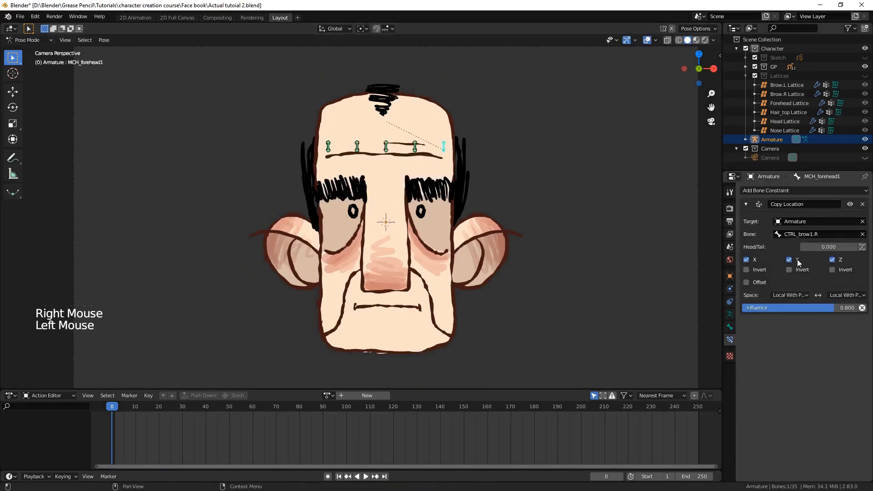
click(792, 260)
Display the control bones, try moving the right brow's middle control and undo the move
click(729, 314)
click(765, 240)
right_drag(430, 188, 400, 159)
key(ctrl+z)
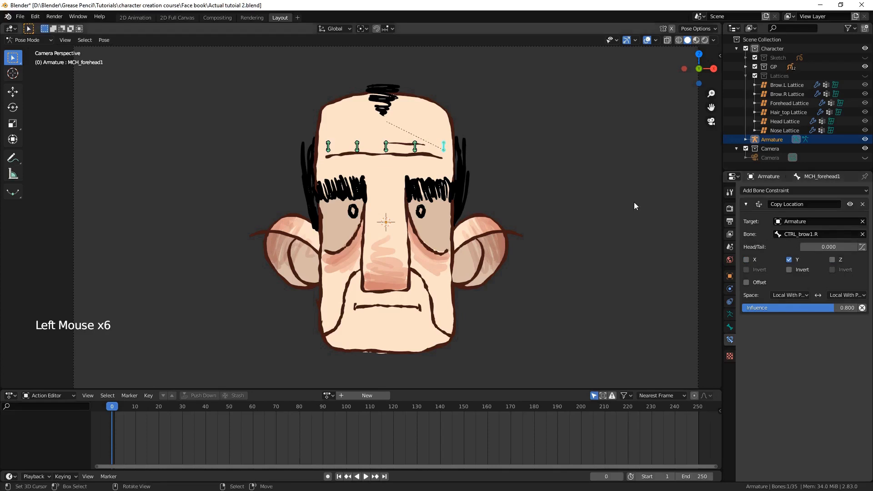
Turn off the Z axis in MCH_forehead2's Copy Location constraint that targets CTRL_brow3.R
right_click(413, 146)
click(832, 275)
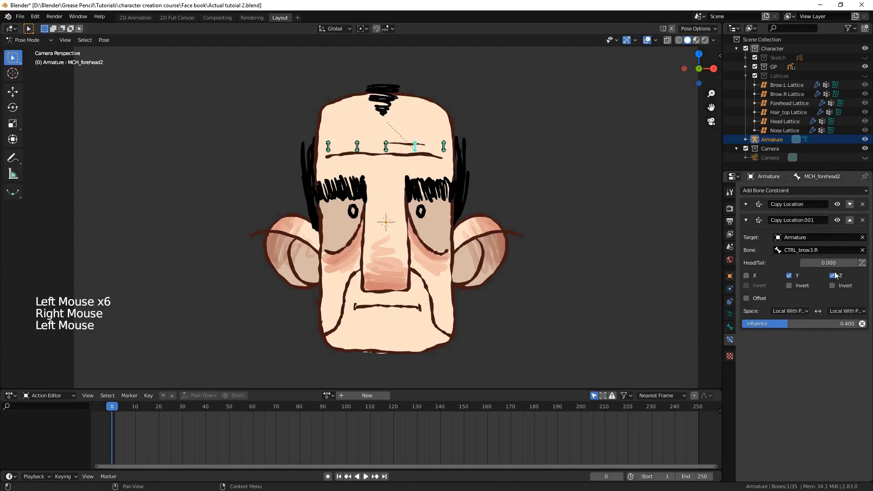
click(846, 274)
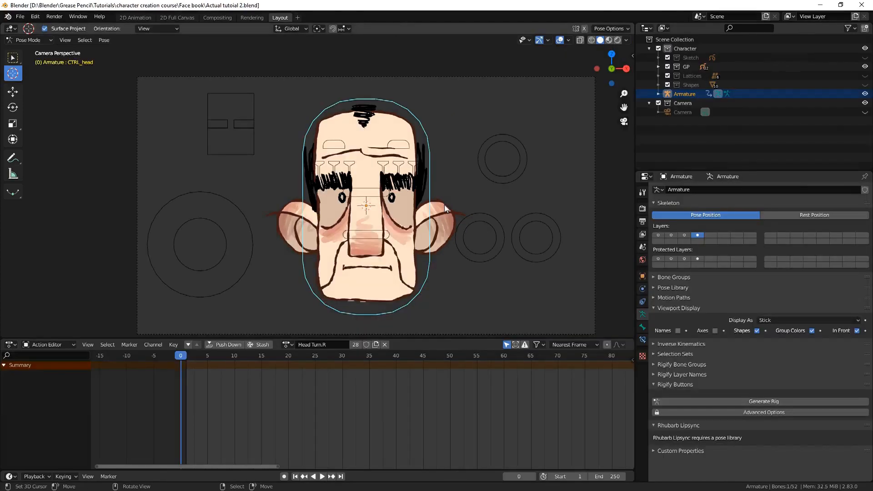
Try moving and rotating CTRL_head, and cancel both transforms
right_click(429, 187)
key(g)
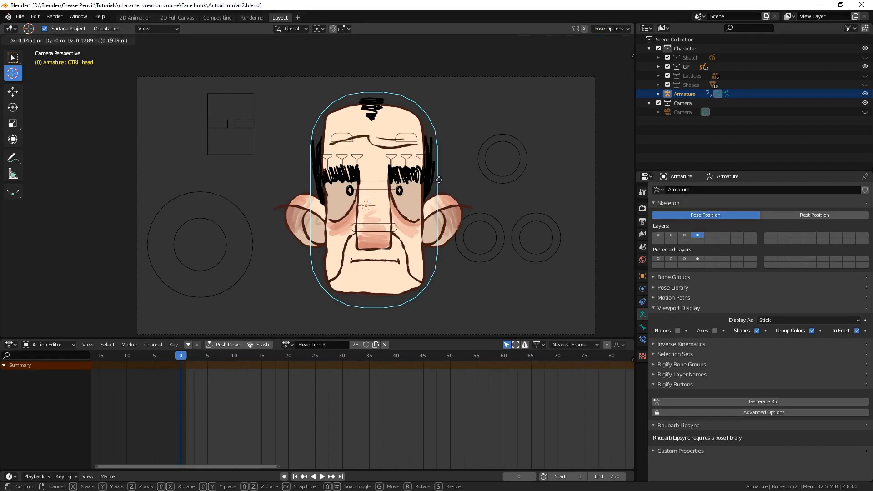
right_click(432, 177)
key(r)
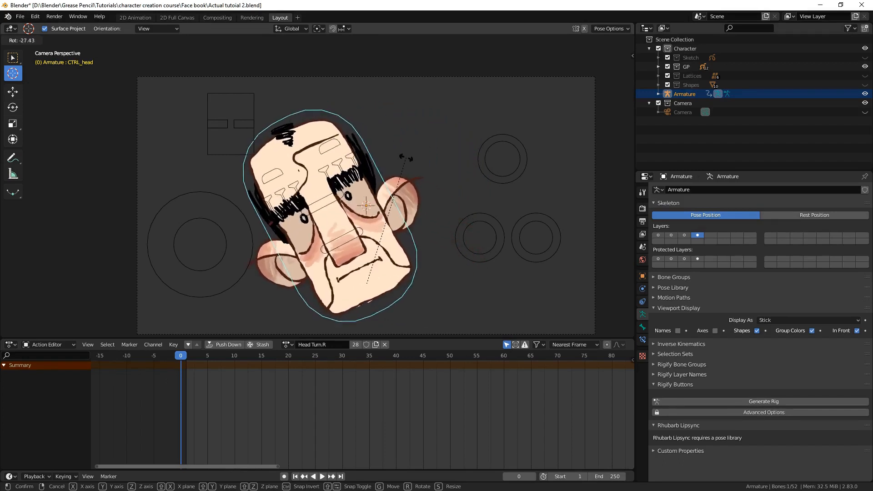
right_click(405, 160)
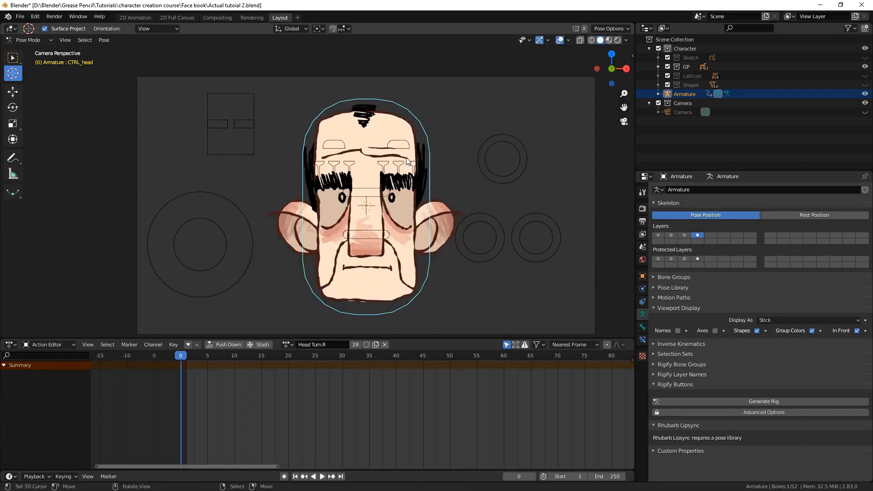
Show the mechanism bones alongside the controls and test a rotation of CTRL_head
click(683, 235)
key(r)
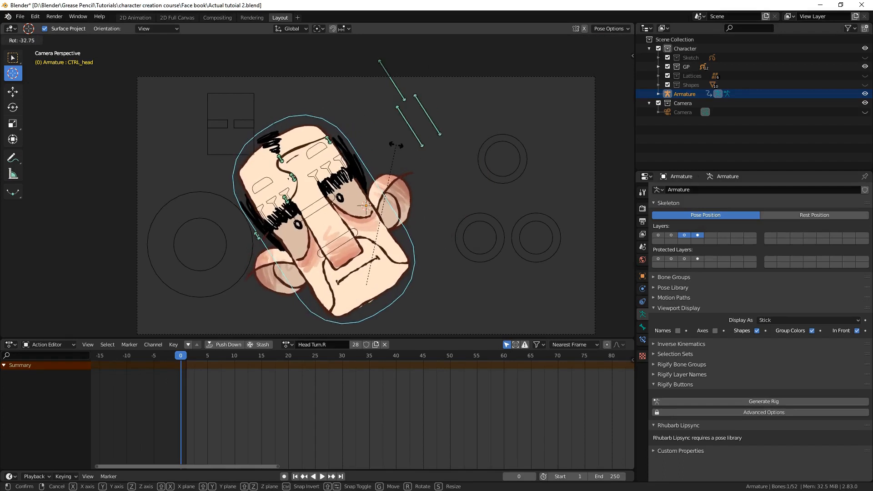
right_click(396, 146)
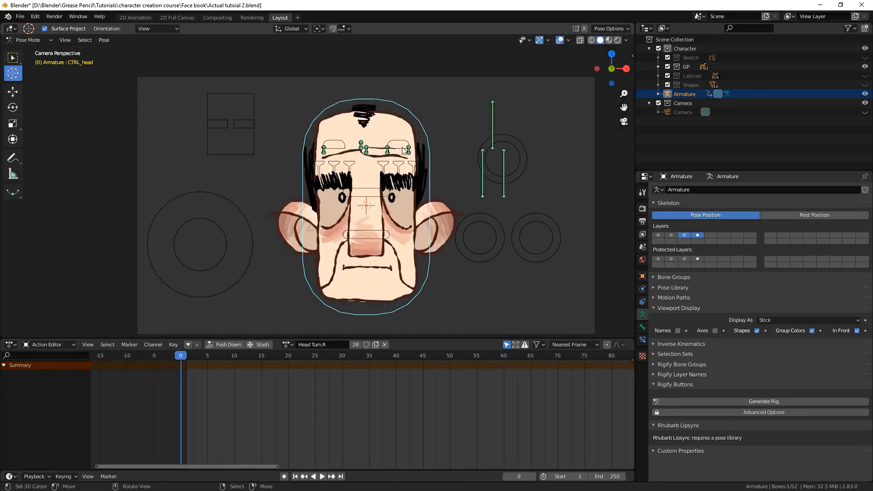
Select MCH_forehead1, expand its Copy Location constraint and enlarge the view of the constraint settings
click(410, 154)
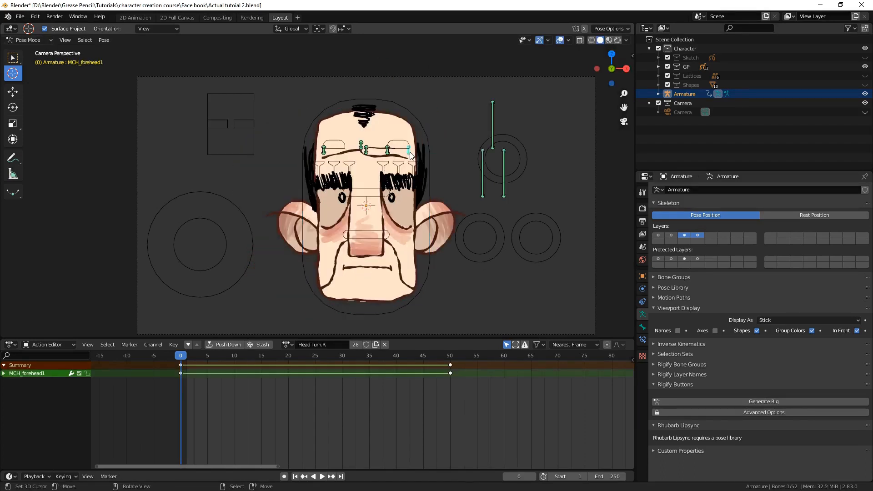
click(642, 341)
click(658, 203)
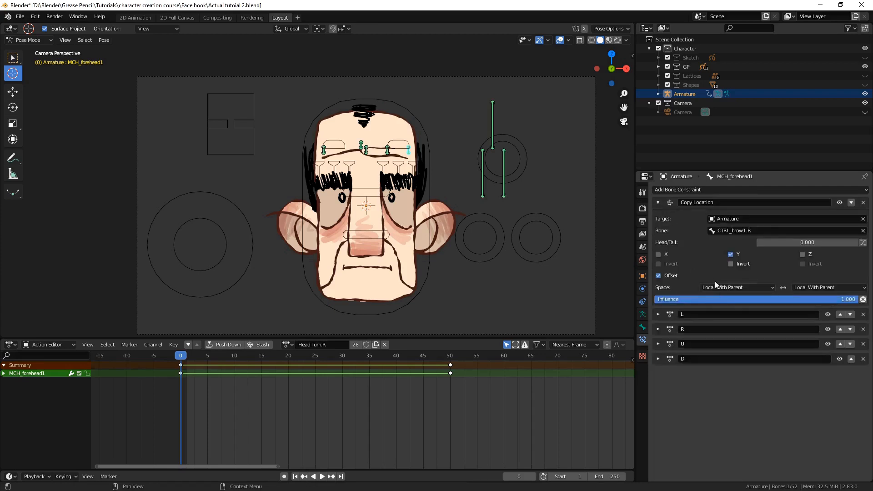
ctrl+middle_drag(717, 289, 661, 279)
drag(635, 308, 478, 310)
Set both spaces of MCH_forehead2's first Copy Location constraint, targeting CTRL_brow2.R, to Local Space
right_click(294, 163)
click(637, 354)
click(632, 422)
click(752, 353)
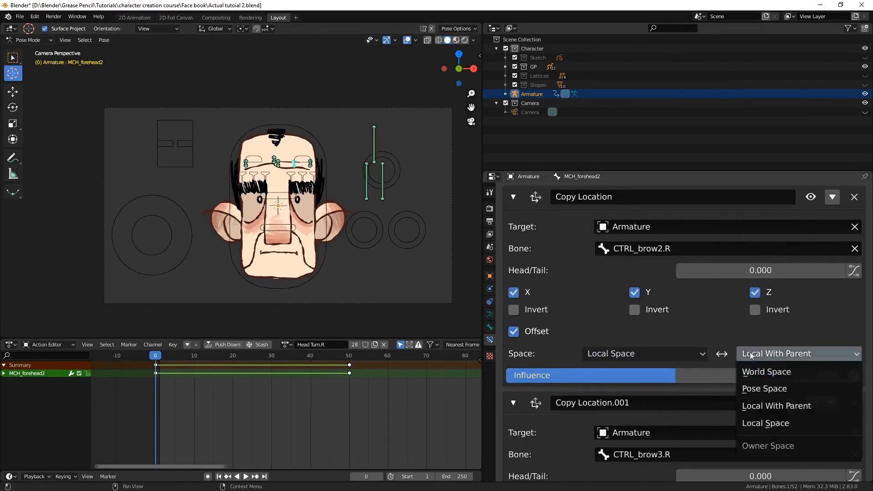
click(758, 423)
Set both spaces of MCH_forehead2's second Copy Location constraint, targeting CTRL_brow3.R, to Local Space
scroll(637, 385, down, 10)
click(637, 381)
click(630, 447)
click(767, 377)
click(769, 447)
Set both spaces of MCH_forehead3's Copy Location constraint targeting CTRL_brow3.L to Local Space
right_click(278, 164)
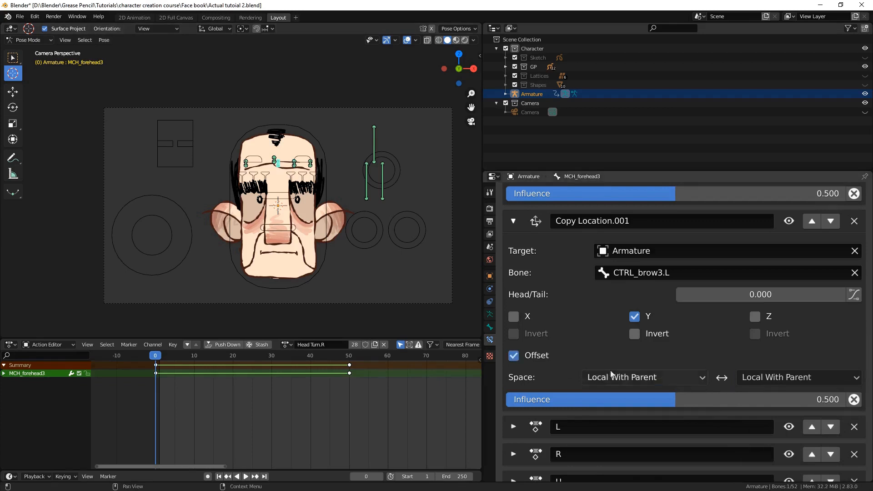
click(614, 377)
click(628, 447)
click(766, 377)
click(768, 447)
Set both spaces of MCH_forehead4's second Copy Location constraint to Local Space
right_click(275, 160)
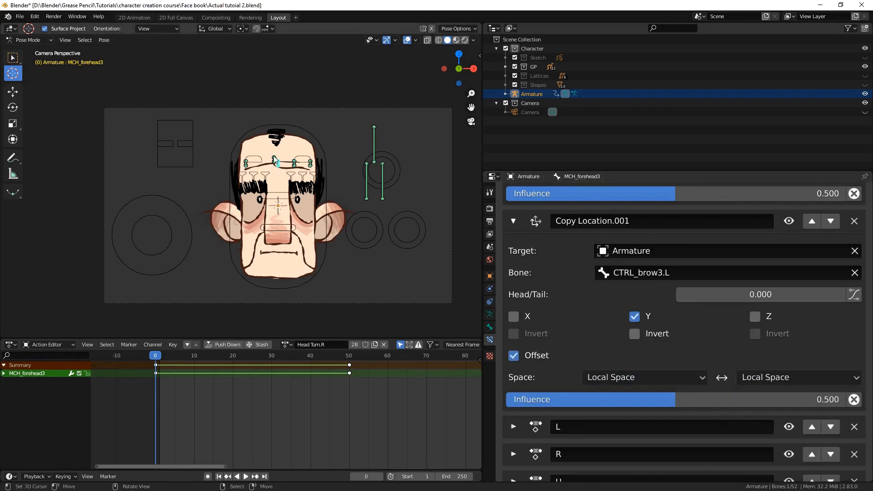
click(637, 377)
click(629, 447)
click(766, 378)
click(768, 447)
Set both spaces of MCH_forehead5's Copy Location constraint targeting CTRL_brow1.L to Local Space
right_click(246, 163)
click(632, 377)
click(627, 446)
click(764, 376)
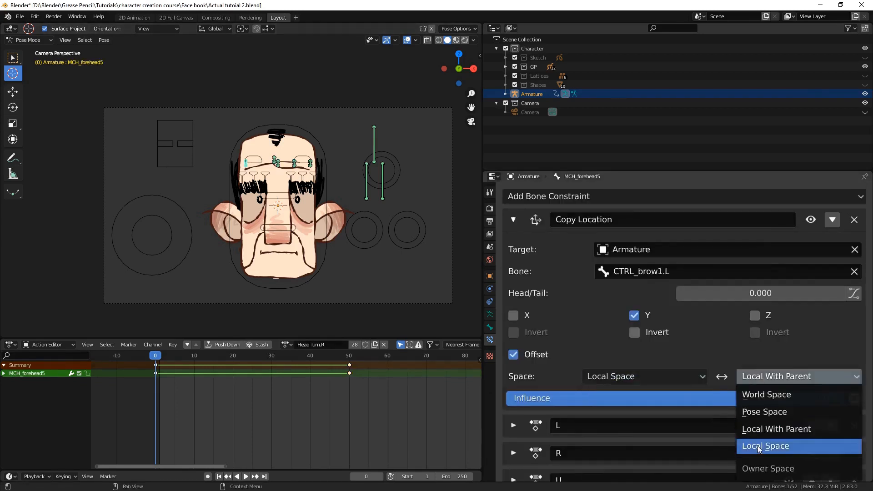
click(759, 446)
right_click(274, 160)
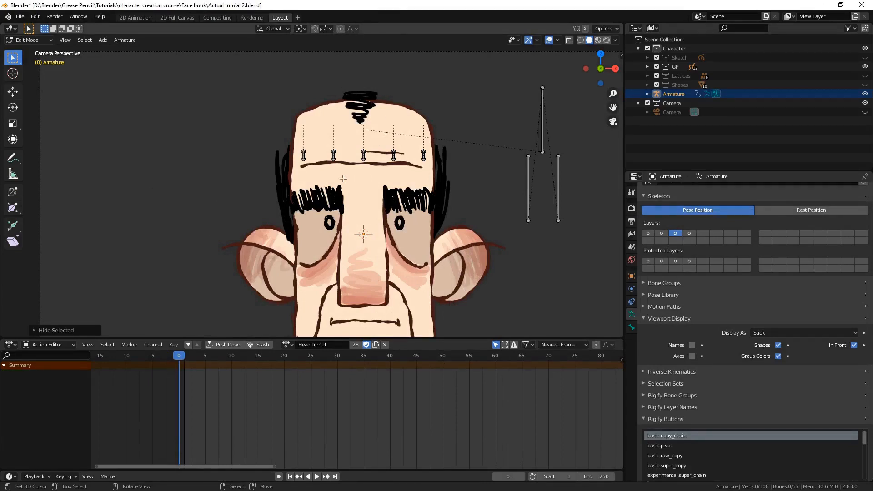
Circle-select the five visible forehead bones in Edit Mode and reveal the hidden bones
key(c)
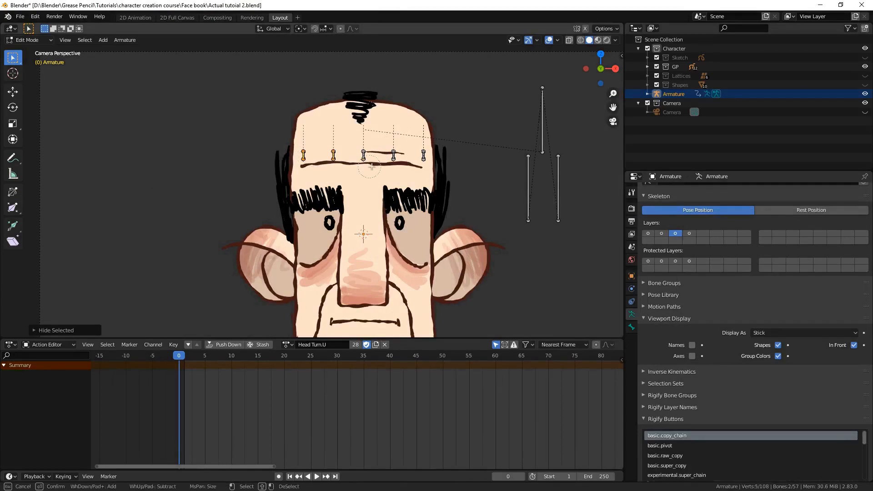
right_click(422, 155)
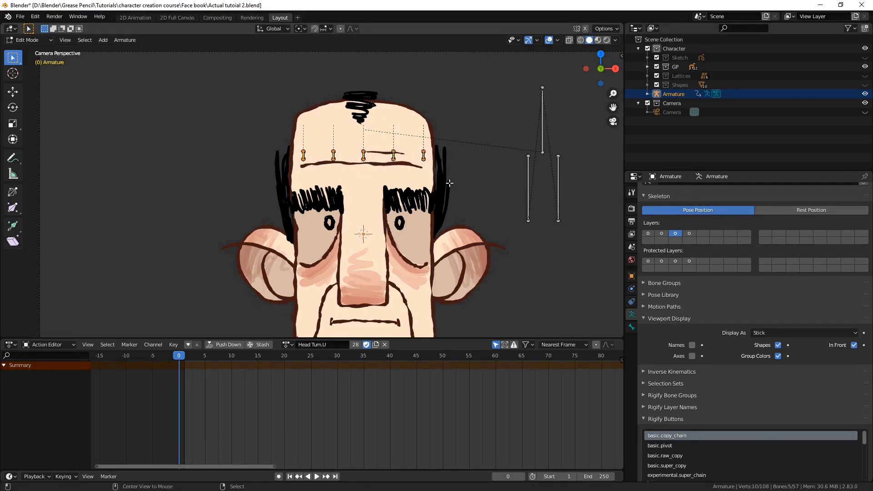
key(alt+h)
Circle-select the upper row of five forehead bones and switch the selection to the lower row
click(325, 136)
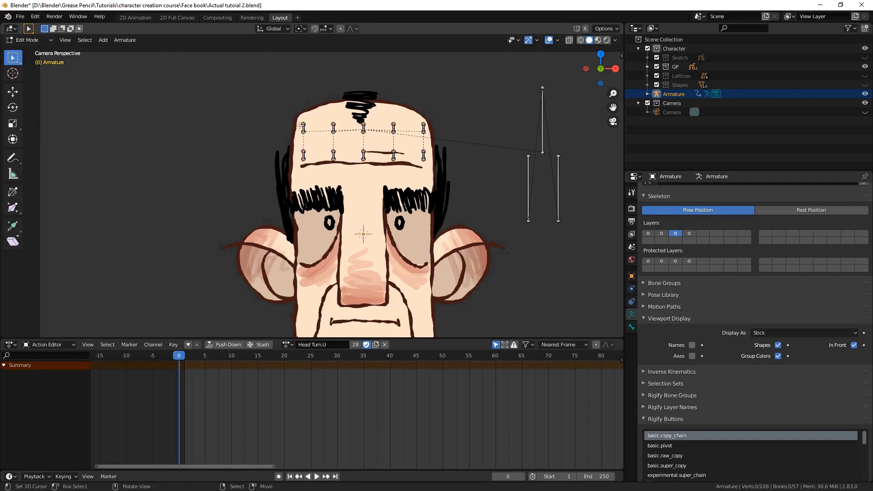
key(c)
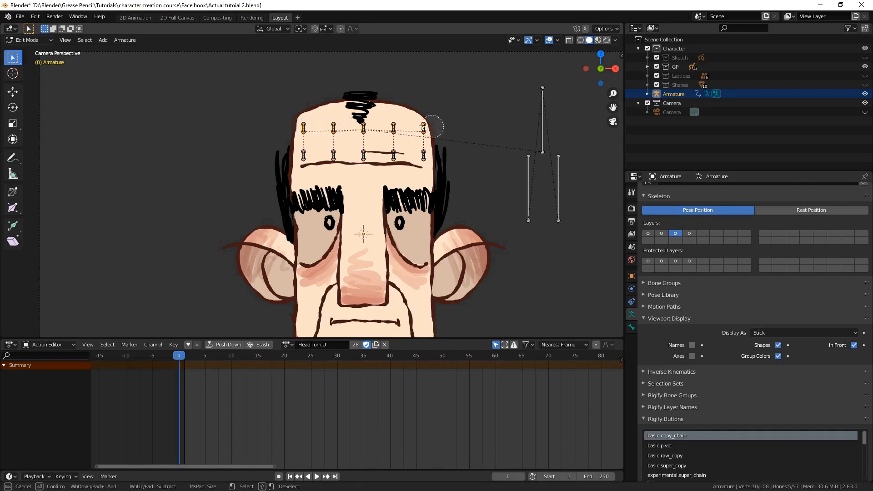
key(Escape)
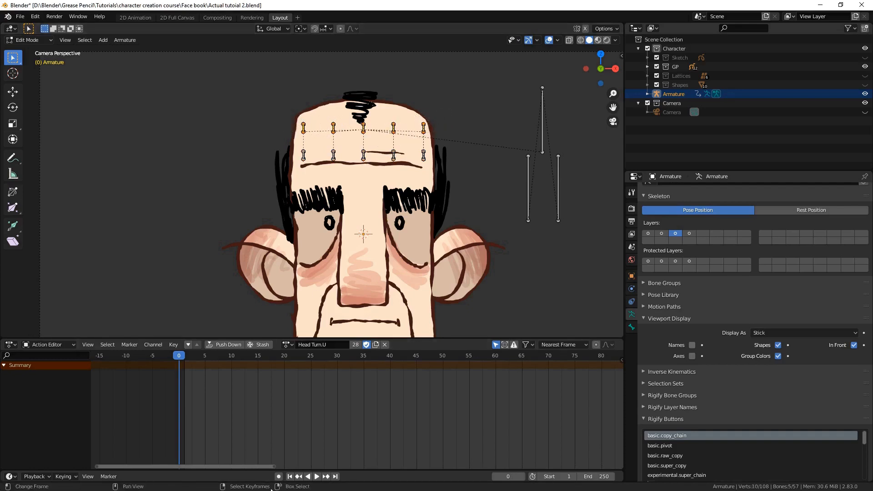
click(272, 164)
key(c)
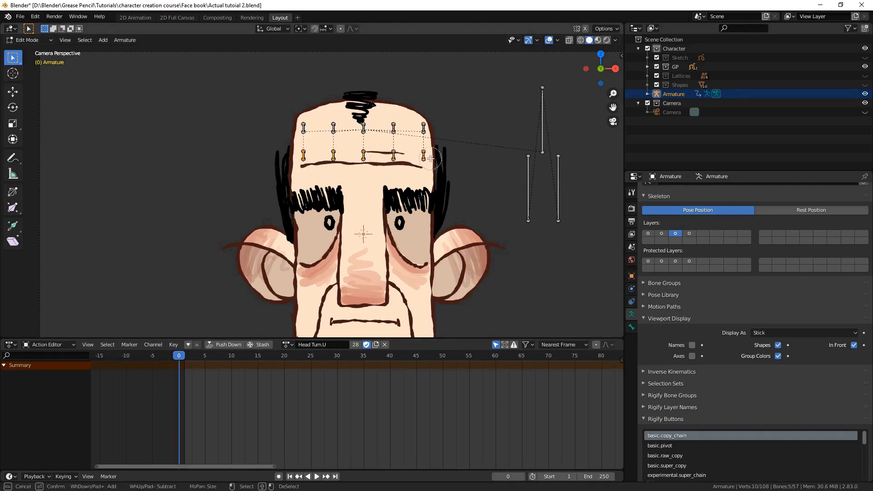
key(Escape)
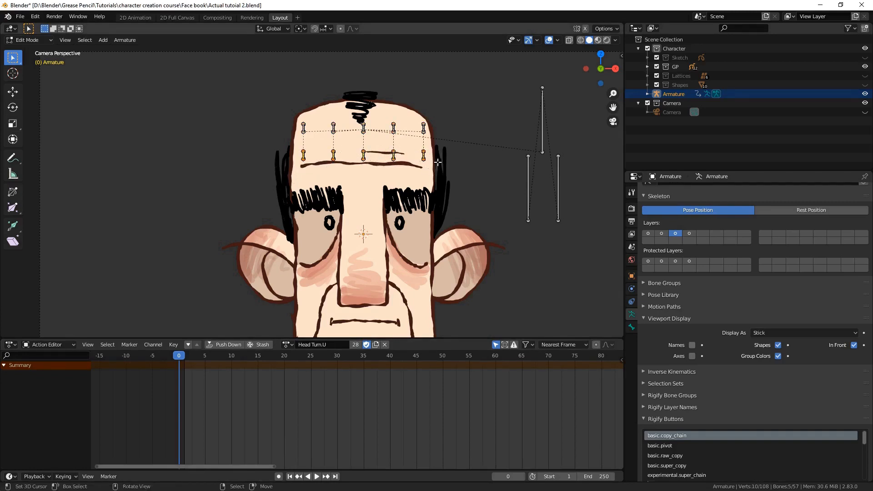
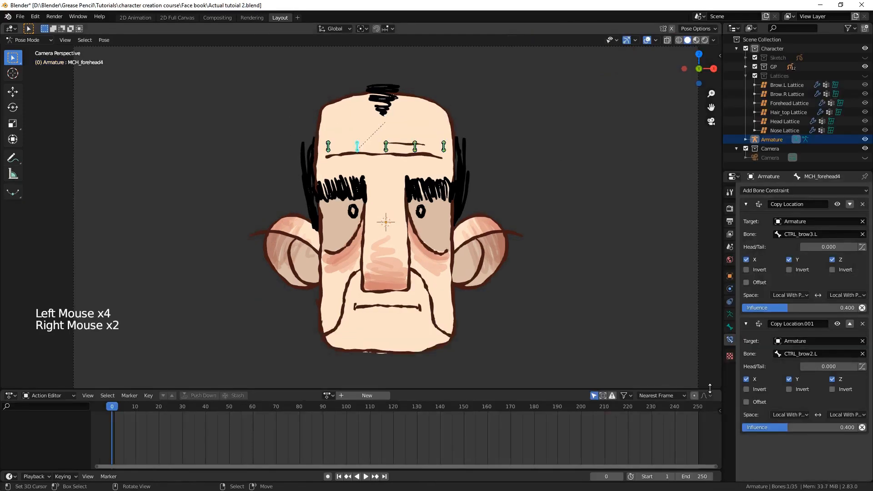
Turn off the X axis in MCH_forehead4's Copy Location constraint targeting CTRL_brow2.L and test-move a right brow control
click(748, 378)
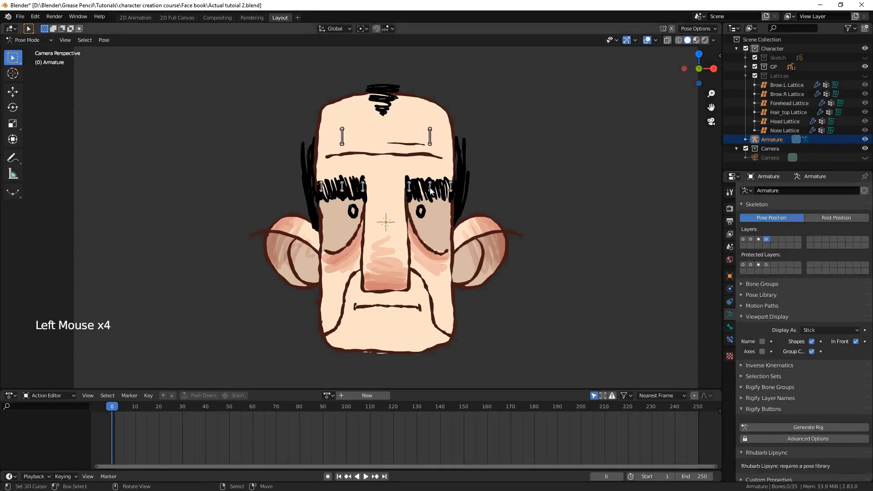
mouse_move(430, 191)
right_down()
mouse_move(396, 167)
mouse_move(445, 186)
mouse_move(407, 159)
mouse_move(409, 143)
mouse_move(409, 173)
mouse_move(370, 170)
mouse_move(375, 165)
right_up()
key(ctrl+z)
Clear the location of all control bones, deselect them and save the file
right_click(381, 160)
key(a)
key(alt+g)
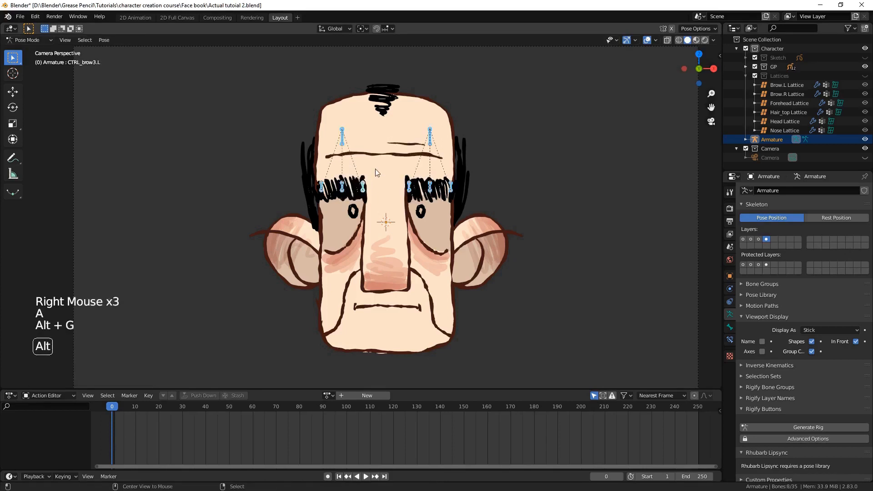
key(alt+a)
key(ctrl+s)
Add a new bone to the armature in Edit Mode and move it -1.955 m in X and -1.8406 m in Z, beside the head
key(shift)
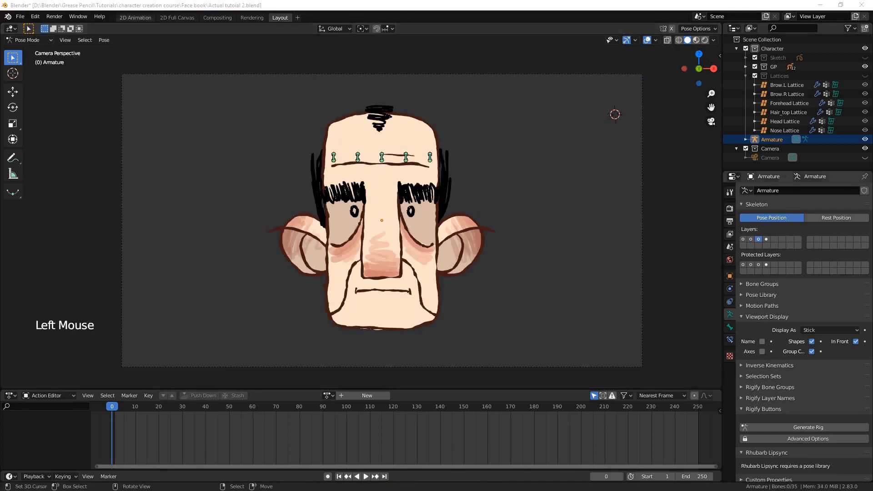
key(Tab)
key(alt+a)
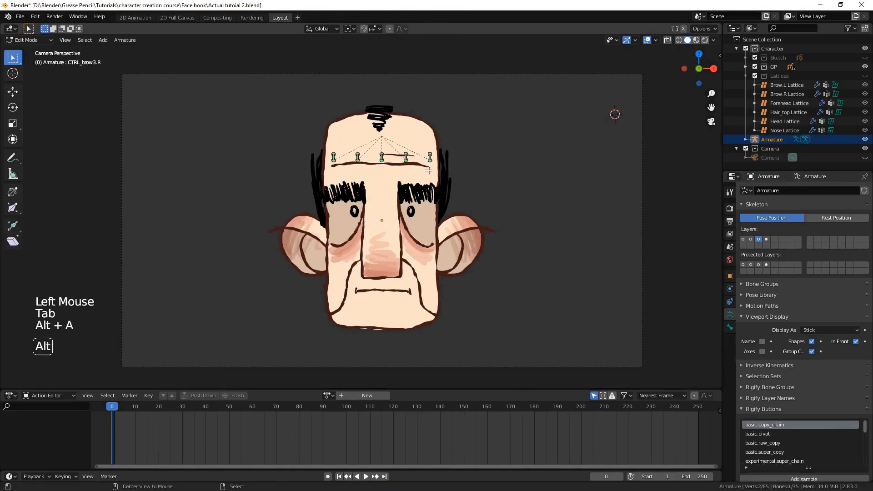
key(shift+a)
right_click(614, 81)
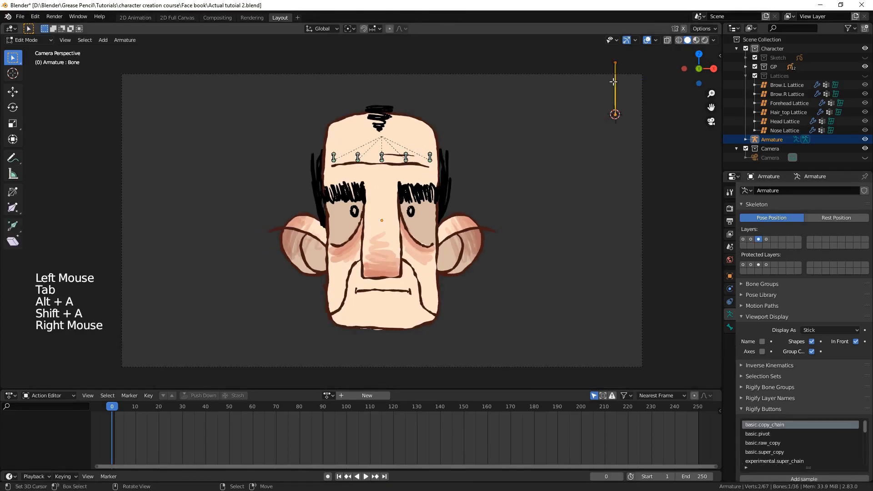
key(g)
click(520, 182)
Duplicate the new bone 0.46665 m along X and place another duplicate above and midway between the two
key(shift+d)
key(x)
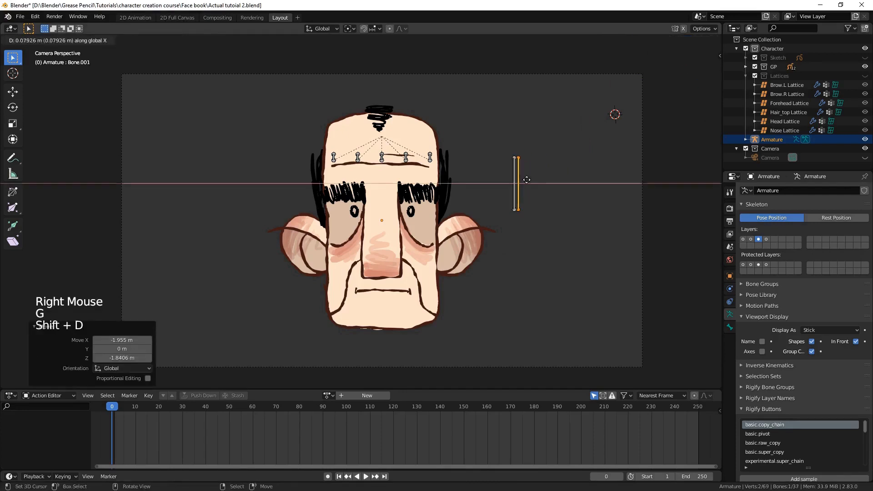
click(544, 179)
key(shift+d)
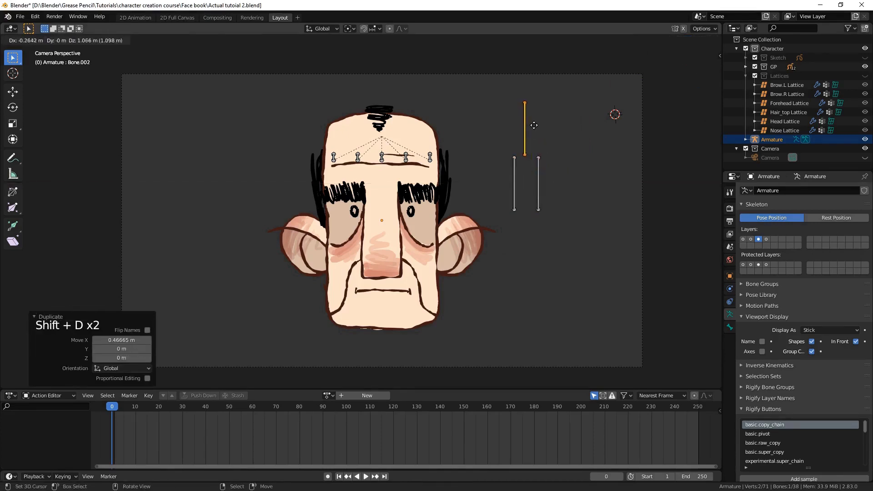
click(528, 168)
Parent the two lower bones to the upper bone with Keep Offset
right_click(538, 182)
shift+right_click(514, 177)
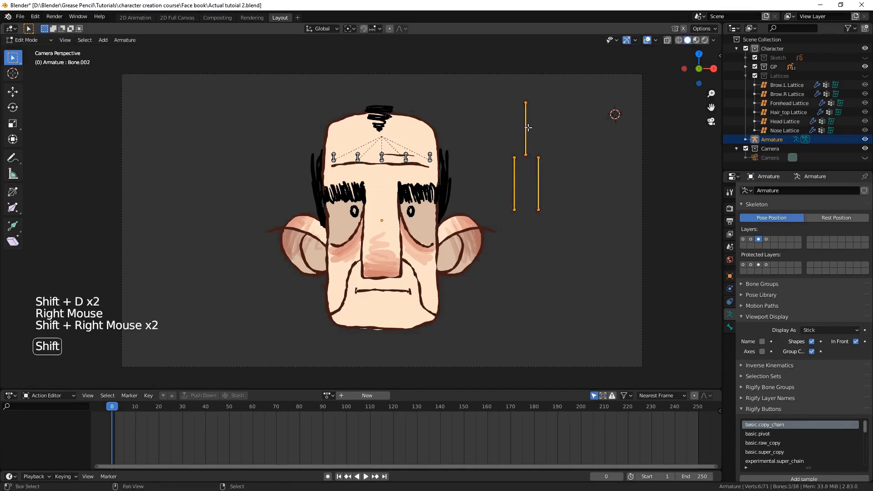
key(ctrl+p)
click(527, 127)
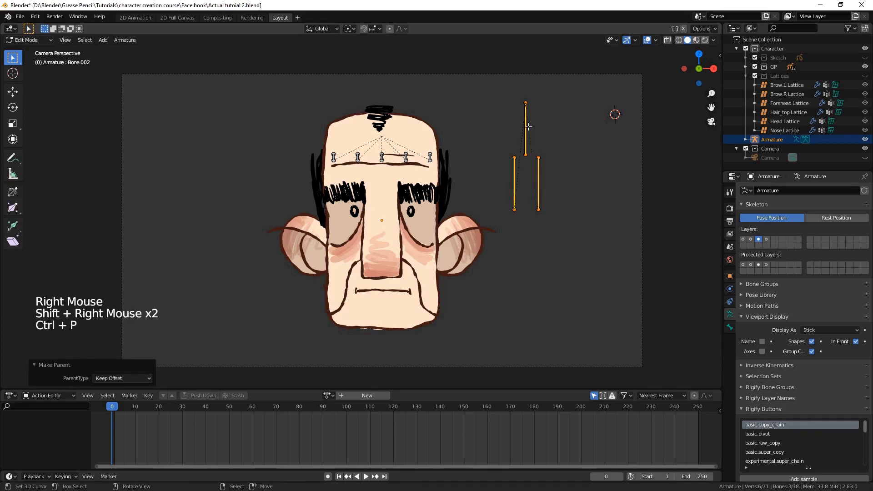
Show the deform bone layer as well and parent the upper new bone to DEF_head
right_click(527, 129)
shift+click(743, 240)
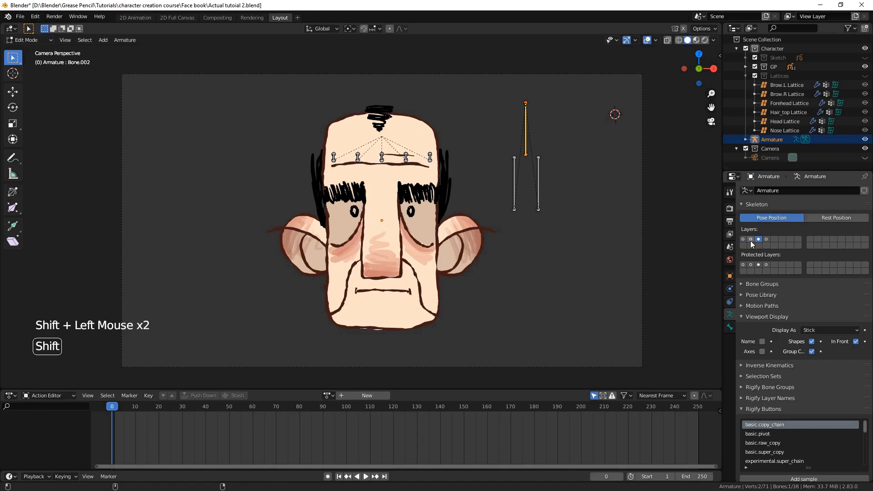
shift+click(750, 240)
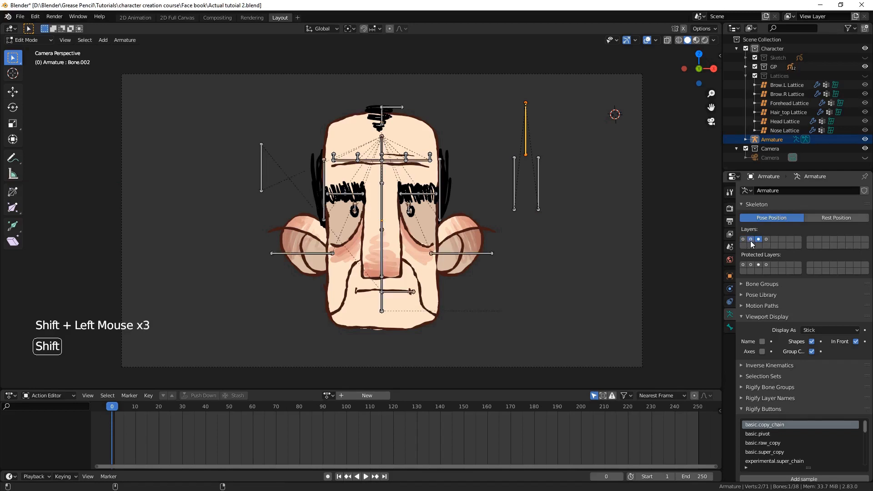
shift+right_click(381, 310)
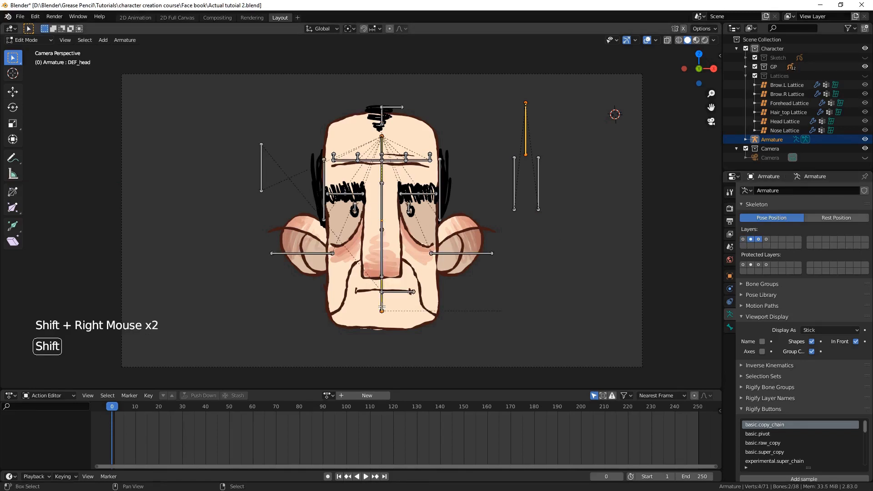
key(ctrl+p)
click(383, 308)
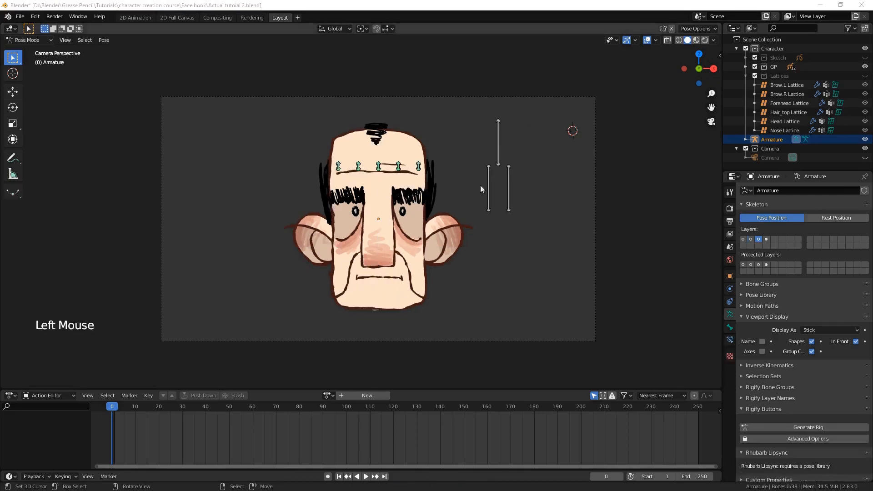
Name the lower new bones MCH_eye.L and MCH_eye.R and the upper one MCH_eyes in Pose Mode, and save the file
click(488, 186)
click(730, 327)
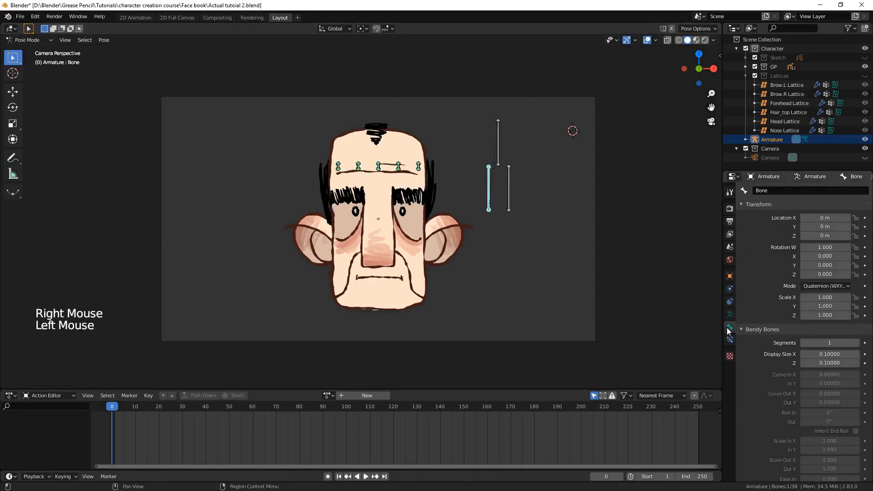
double_click(761, 190)
text(MCH_eyes)
key(Return)
key(ctrl+s)
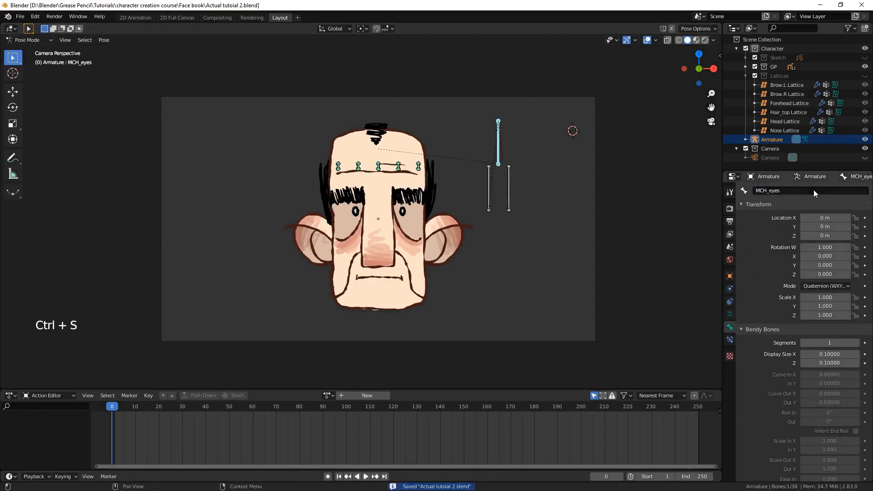
Show the deform bones in Edit Mode and parent DEF_eye.L to MCH_eye.L with Keep Offset
key(Tab)
click(729, 313)
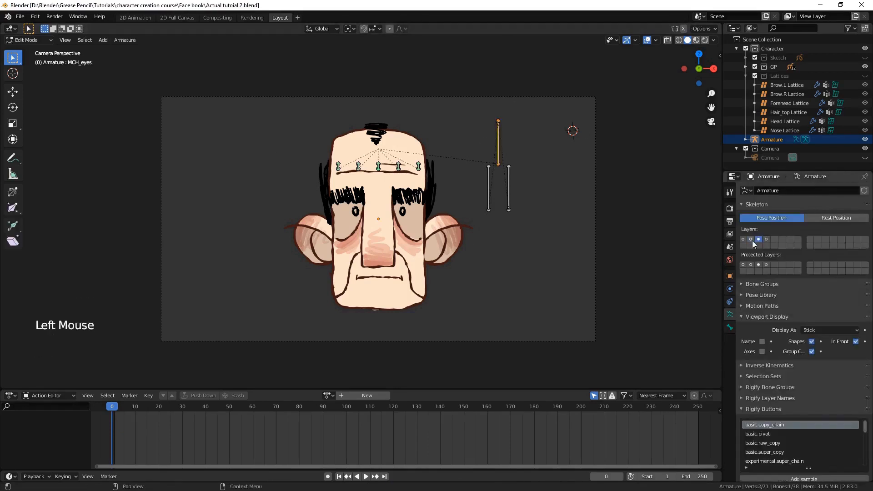
shift+click(759, 239)
right_click(357, 217)
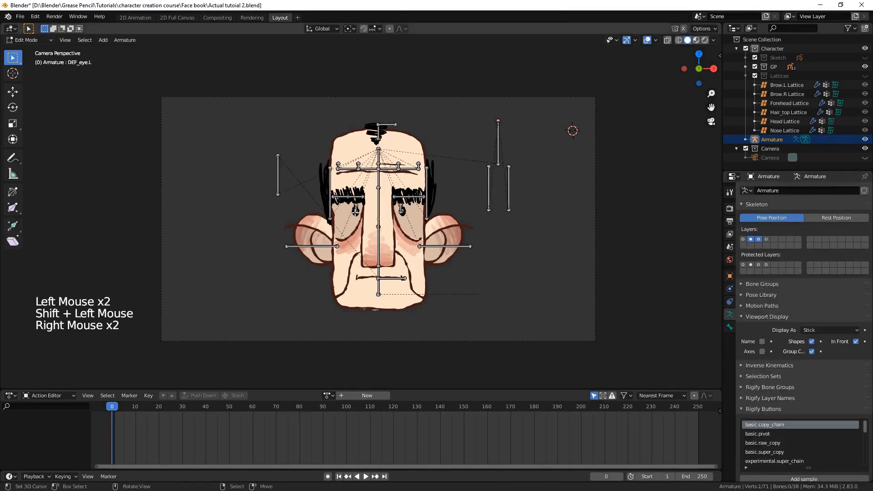
shift+right_click(355, 210)
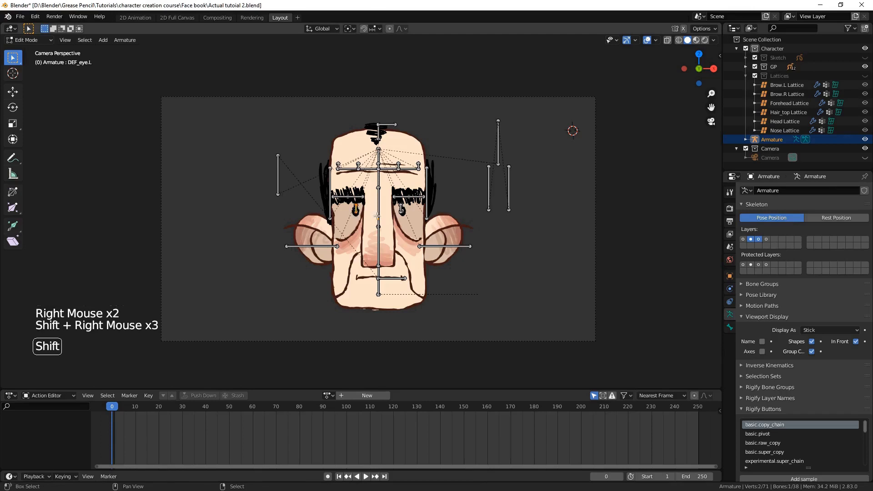
key(ctrl+p)
click(492, 190)
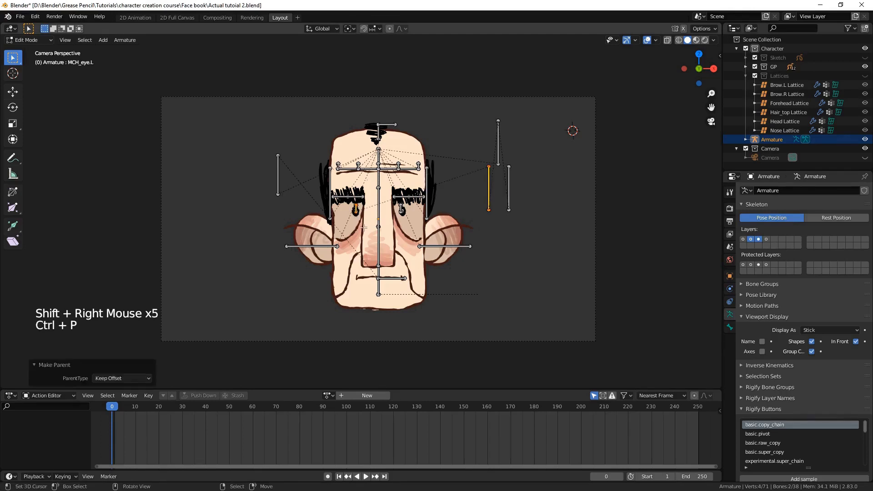
Parent DEF_eye.R to MCH_eye.R with Keep Offset and save the file
right_click(401, 210)
shift+right_click(402, 211)
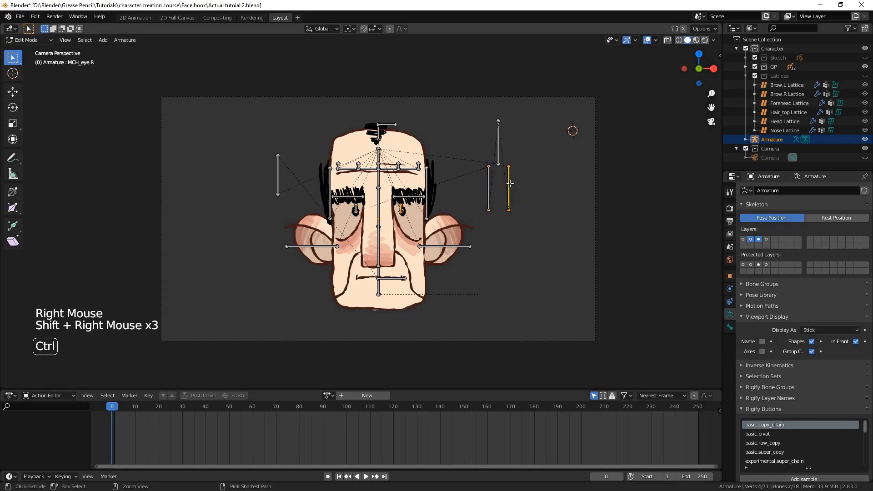
key(ctrl+p)
click(511, 186)
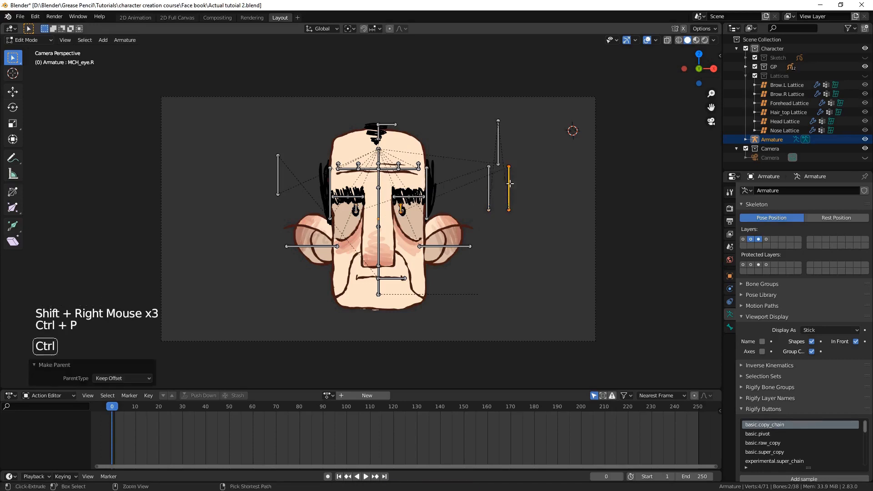
key(ctrl+s)
Show only the mechanism layer, test-move MCH_eye.R and MCH_eyes in Pose Mode, and undo each move
click(758, 239)
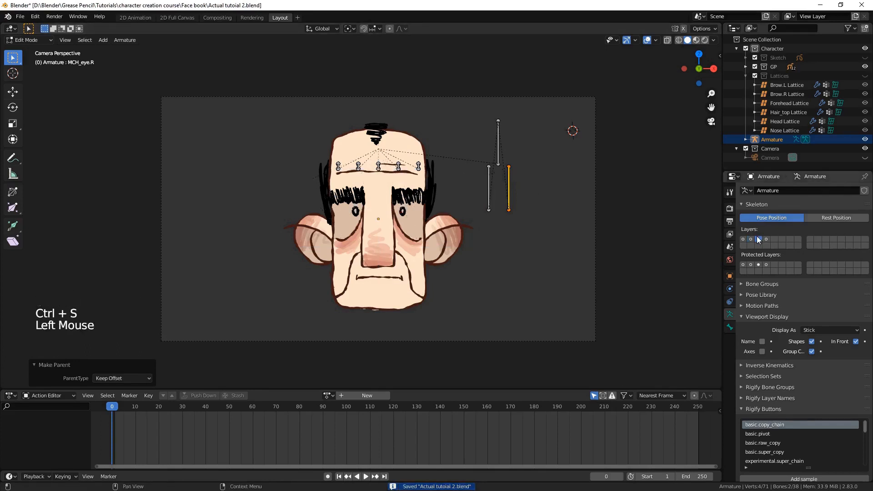
key(ctrl+Tab)
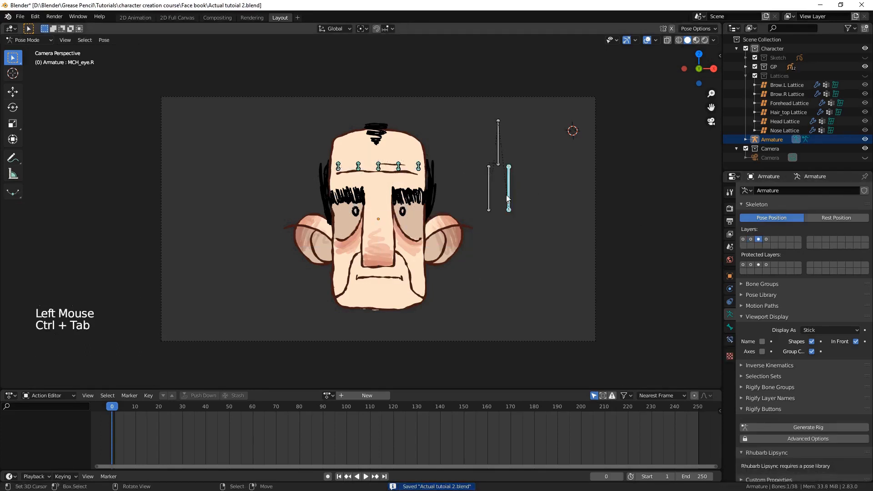
right_drag(509, 190, 515, 192)
key(ctrl+z)
key(ctrl+s)
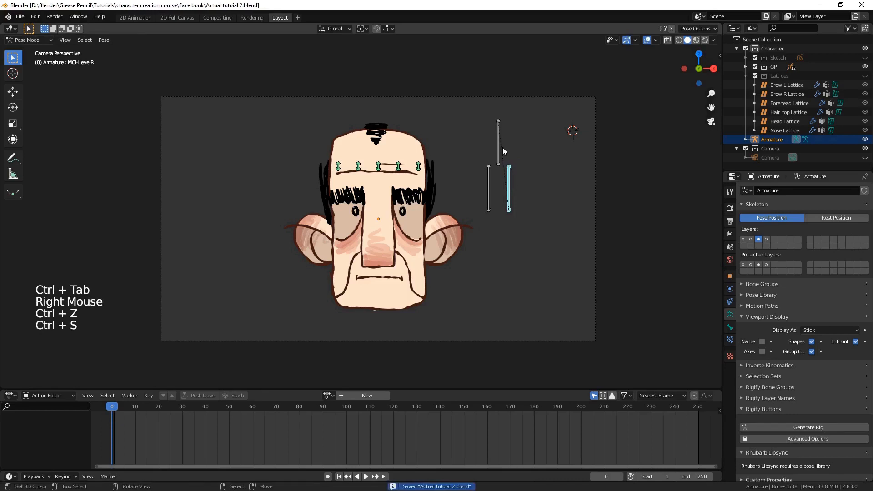
right_drag(499, 146, 508, 153)
key(ctrl+z)
key(ctrl+s)
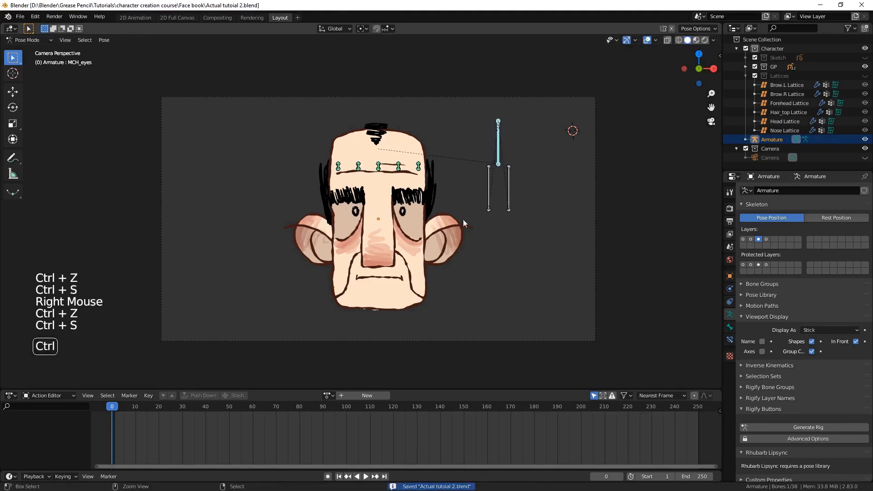
Add a bone on the control layer beside the head and lay it horizontal by moving its tail 1 m in X and -1 m in Z
scroll(421, 260, down, 1)
shift+middle_drag(420, 260, 442, 241)
scroll(433, 253, up, 1)
scroll(436, 244, up, 1)
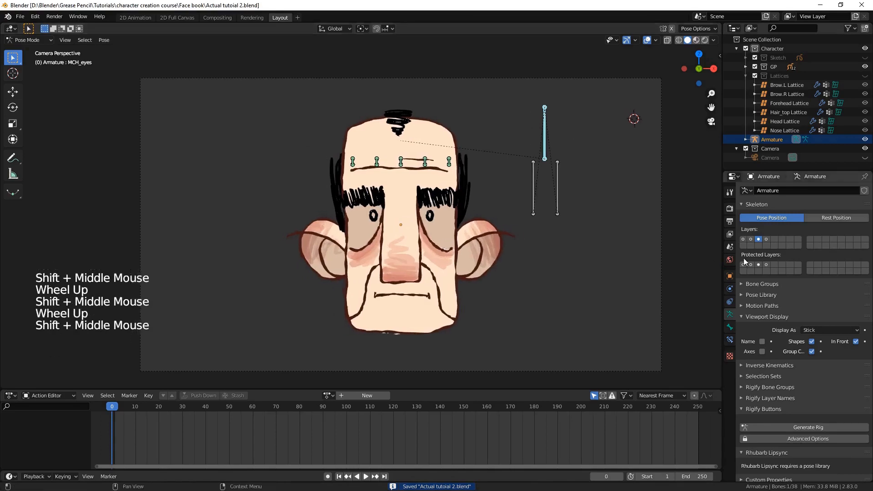
click(766, 240)
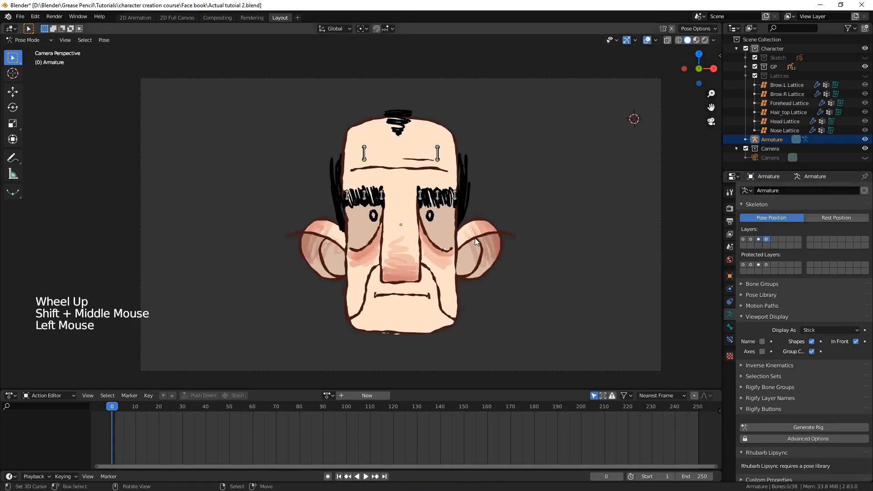
key(alt+a)
key(Tab)
key(alt+a)
key(shift+a)
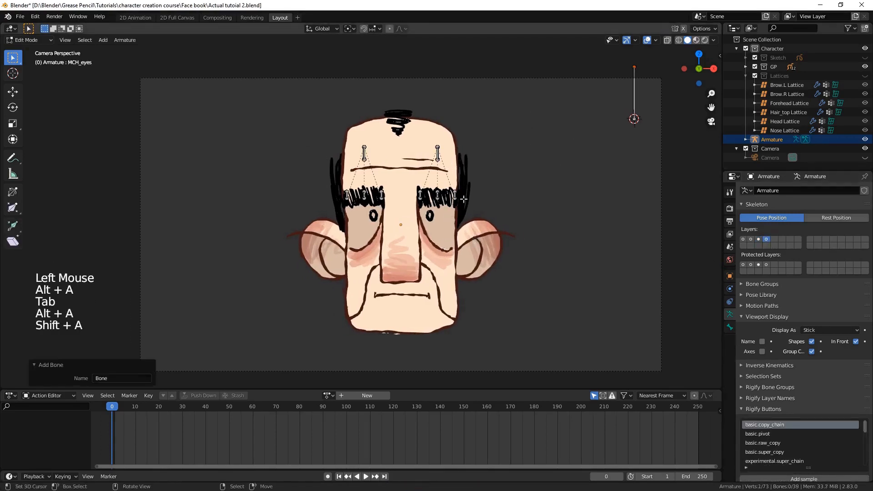
right_drag(633, 119, 524, 214)
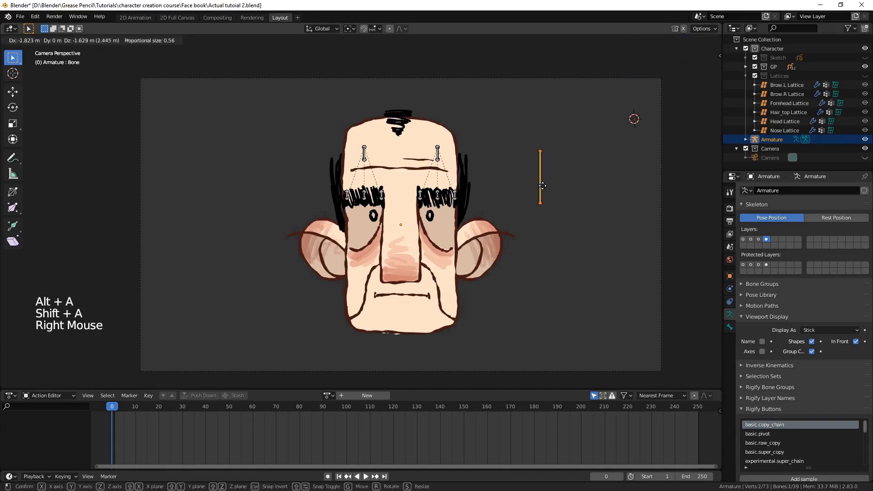
right_drag(542, 185, 543, 186)
ctrl+right_drag(540, 150, 572, 205)
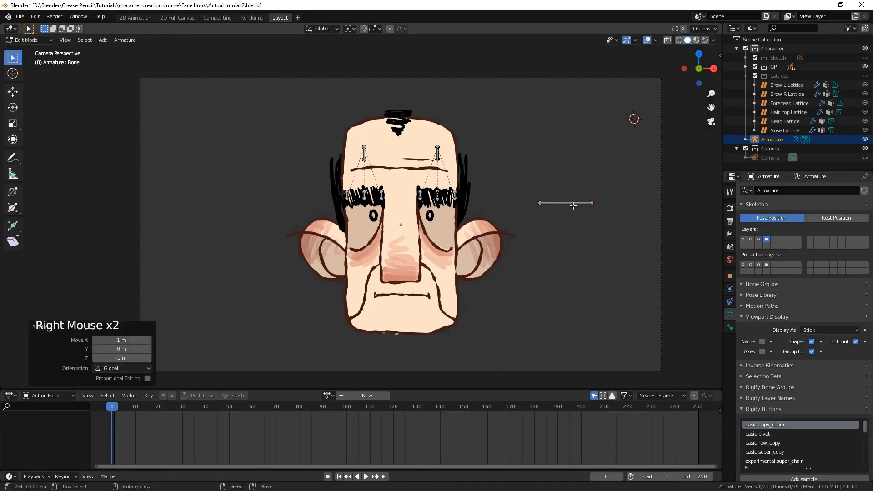
Rename the horizontal bone as CTRL_eyes_base and save the file
right_click(572, 206)
click(730, 328)
click(772, 191)
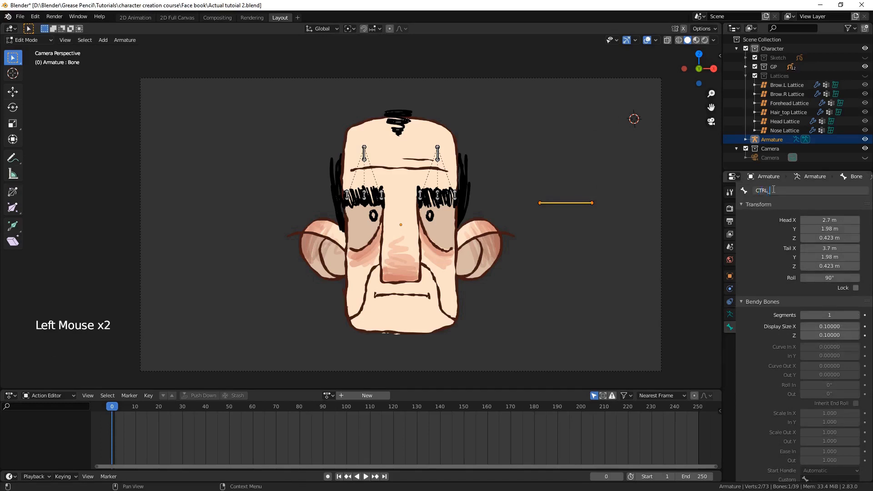
text(CTRL_eyes_base)
key(Return)
key(ctrl+s)
Extrude a vertical bone from the head of CTRL_eyes_base up to about Z 1.79 m, name it CTRL_eyes and save the file
right_click(539, 203)
key(e)
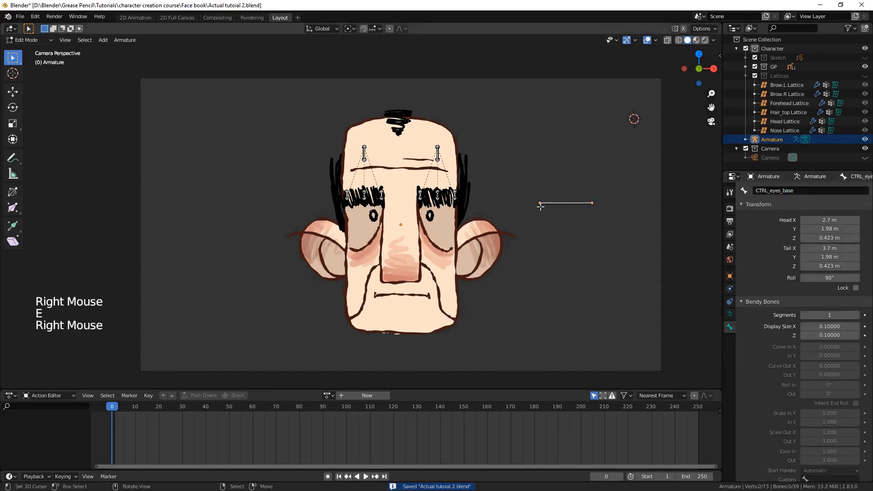
right_click(540, 202)
key(e)
click(526, 135)
click(800, 191)
key(BackSpace)
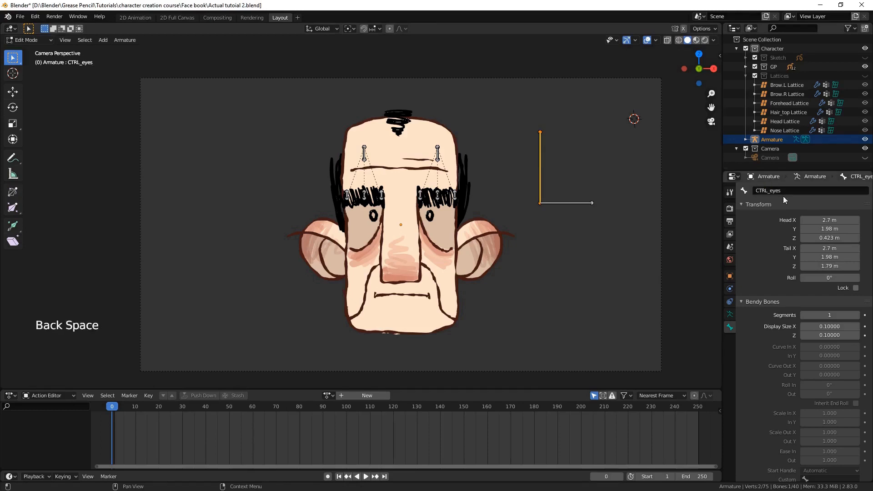
key(ctrl+s)
Parent CTRL_eyes to CTRL_eyes_base and deselect all bones
shift+right_click(563, 203)
key(ctrl+p)
click(564, 203)
key(alt+a)
Test-move CTRL_eyes in Pose Mode, undo the move and save the file
key(ctrl+Tab)
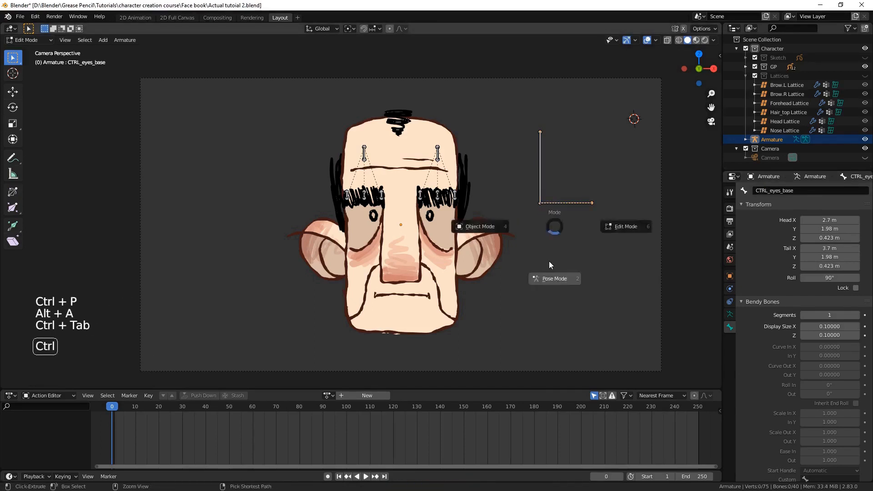
click(549, 261)
right_drag(538, 187, 565, 194)
key(ctrl+z)
key(ctrl+s)
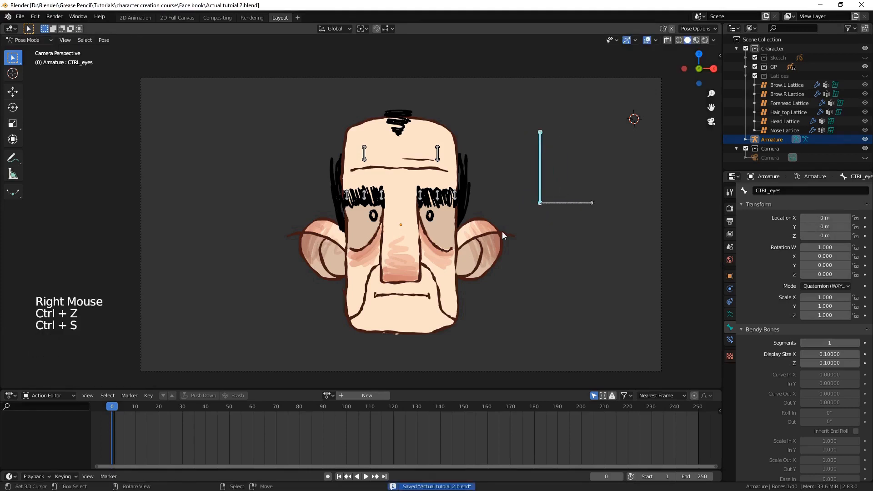
Duplicate CTRL_eyes and CTRL_eyes_base about 1.24 m along X in Edit Mode, save the file and deselect all bones
key(ctrl+Tab)
key(Tab)
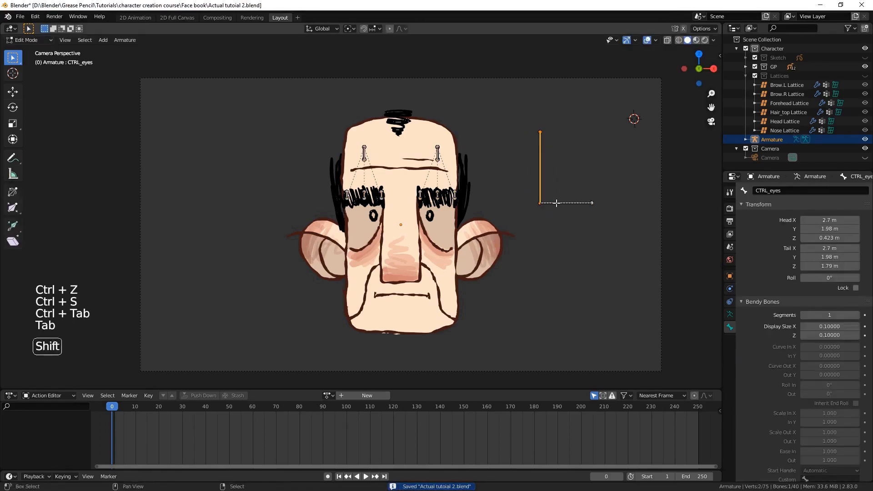
shift+right_click(557, 203)
key(shift+d)
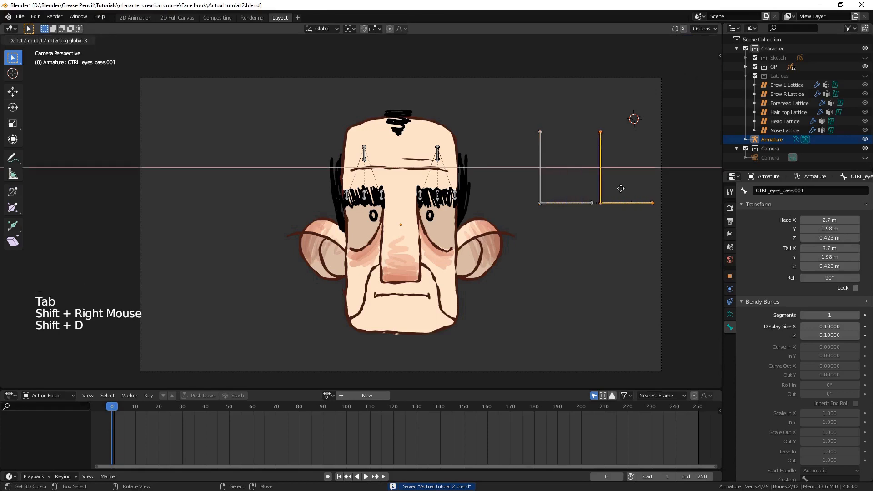
click(619, 189)
key(ctrl+s)
key(alt+a)
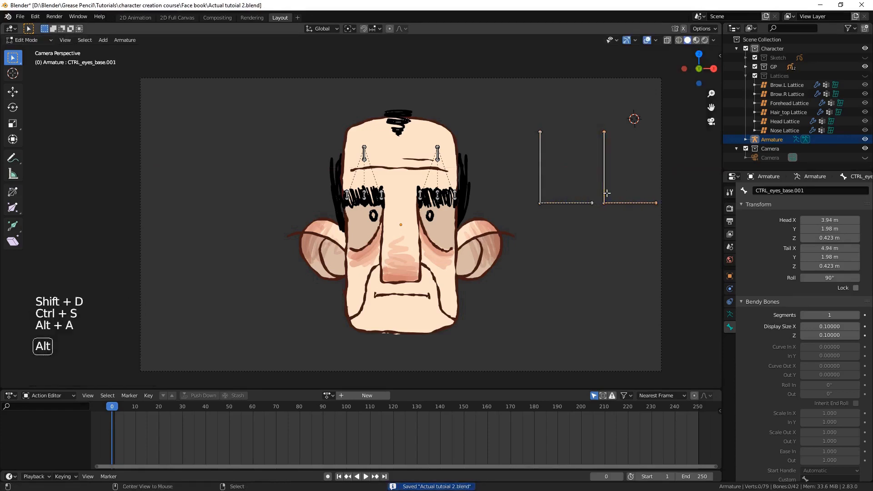
Duplicate the right base bone CTRL_eyes_base.001 and place the copy above the control bones, its head at about X 3.2 m, Z 2.16 m
right_click(636, 207)
key(shift+d)
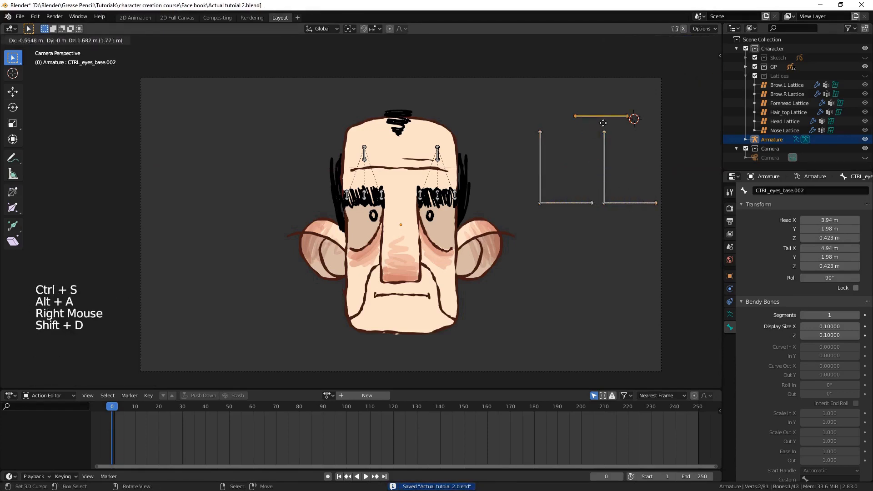
click(595, 120)
Parent the two lower base bones to the new base bone above them, using Keep Offset
right_click(632, 188)
right_click(633, 191)
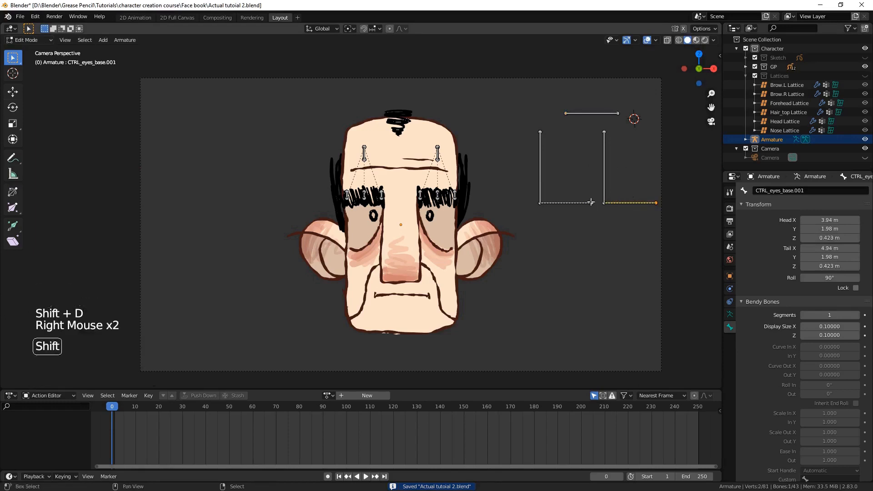
shift+right_click(579, 203)
shift+right_click(579, 112)
key(ctrl+p)
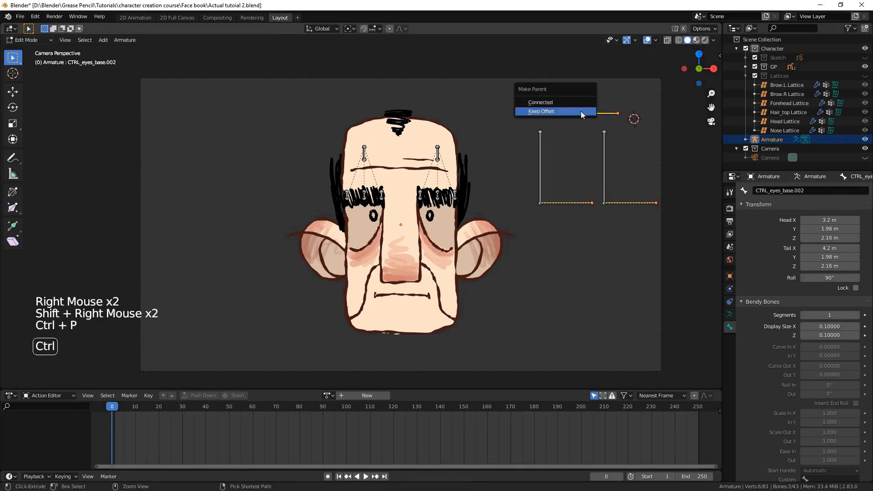
click(582, 112)
Give the left lower base bone its side suffix and rename the right one CTRL_eyes_base.R
right_click(591, 203)
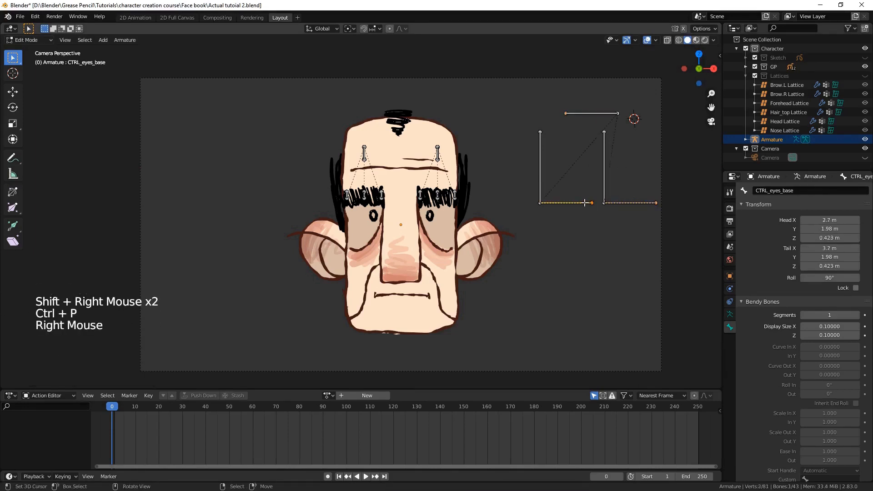
click(802, 192)
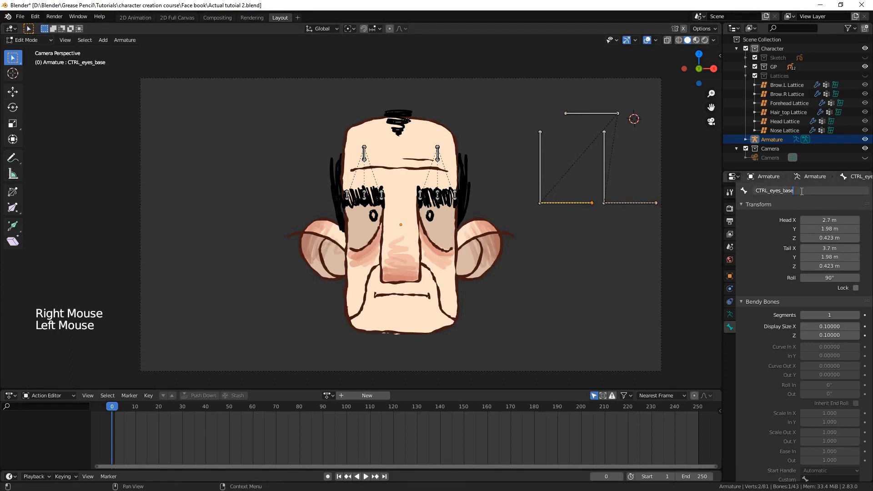
key(Return)
right_click(623, 208)
right_click(623, 208)
click(835, 195)
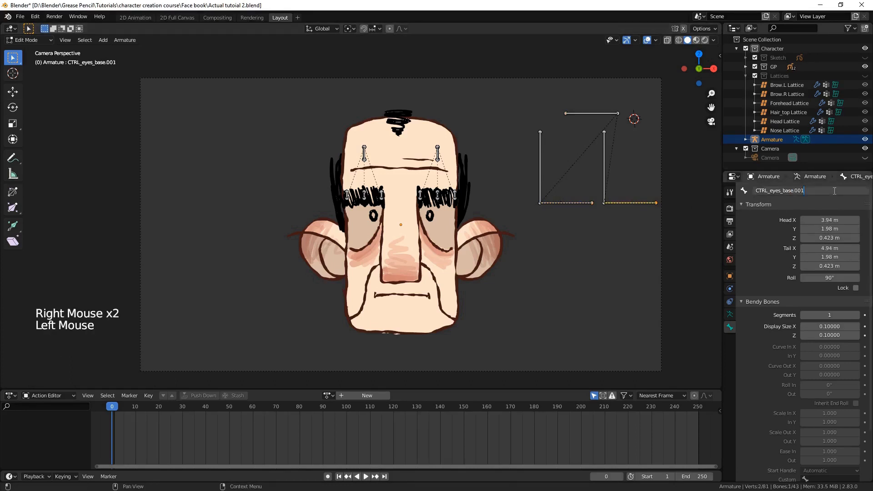
key(BackSpace)
key(BackSpace)
key(BackSpace)
key(BackSpace)
text(.R)
key(Return)
Rename the left vertical bone CTRL_eyes.L and the right vertical bone CTRL_eyes.R
right_click(604, 168)
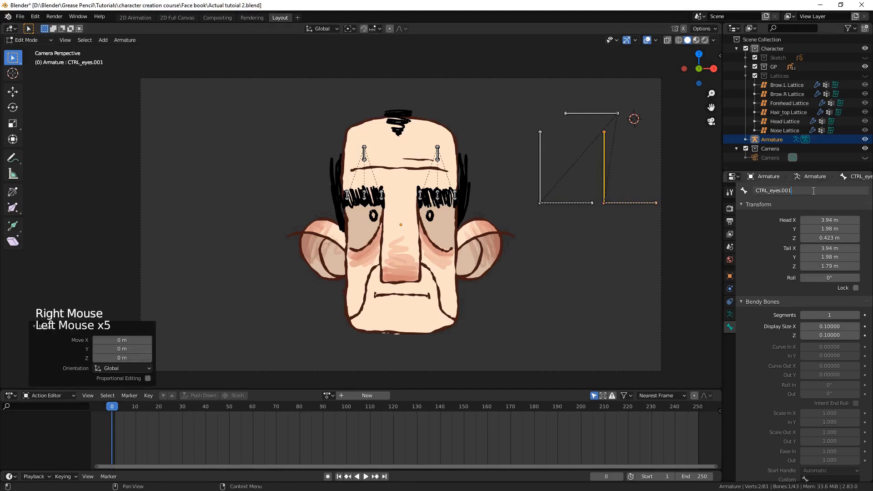
key(BackSpace)
key(BackSpace)
key(BackSpace)
key(BackSpace)
right_click(540, 168)
click(773, 190)
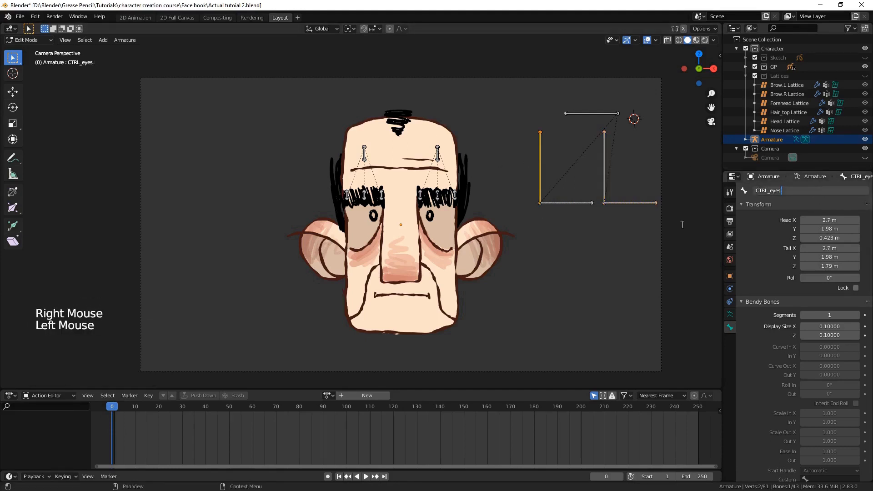
text(.R)
key(Return)
double_click(797, 190)
key(Return)
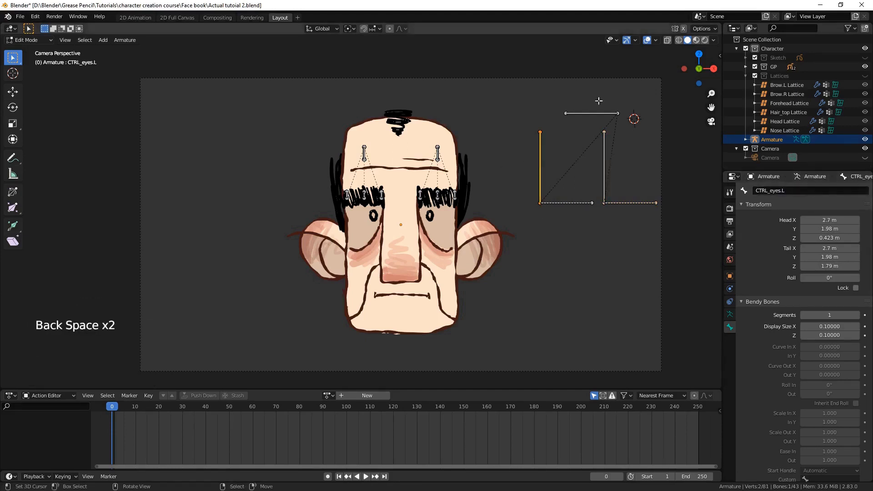
Rename the upper base bone CTRL_eyes_base and save the file
right_click(591, 113)
click(802, 190)
key(ctrl+c)
key(ctrl+s)
Test-move an eye control bone in Pose Mode, undo the move and save the file
key(ctrl+Tab)
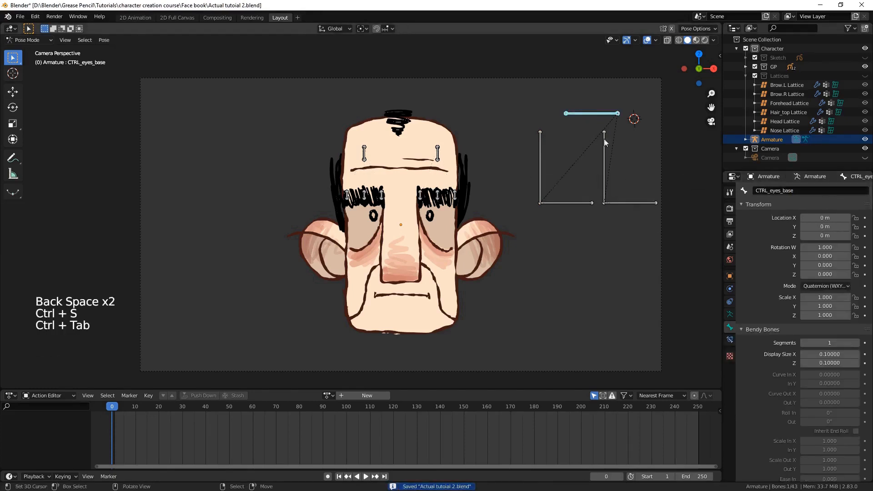
right_click(603, 138)
key(ctrl+z)
key(ctrl+s)
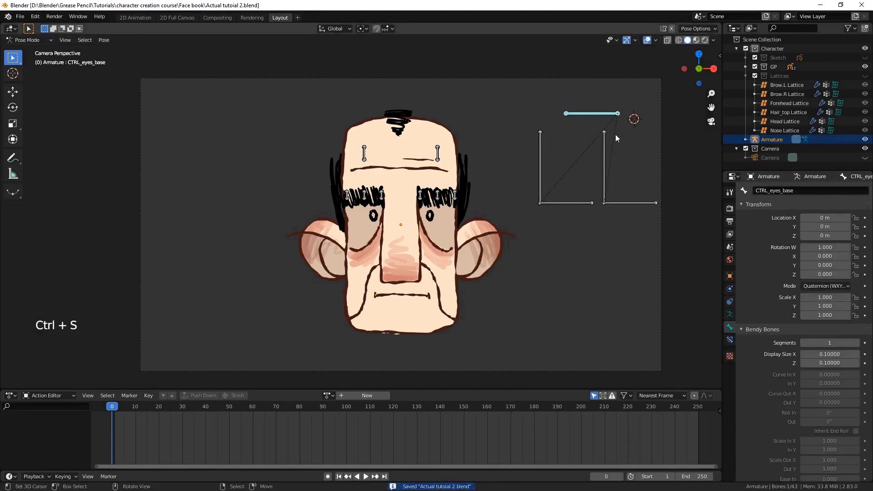
key(ctrl+s)
scroll(576, 255, down, 1)
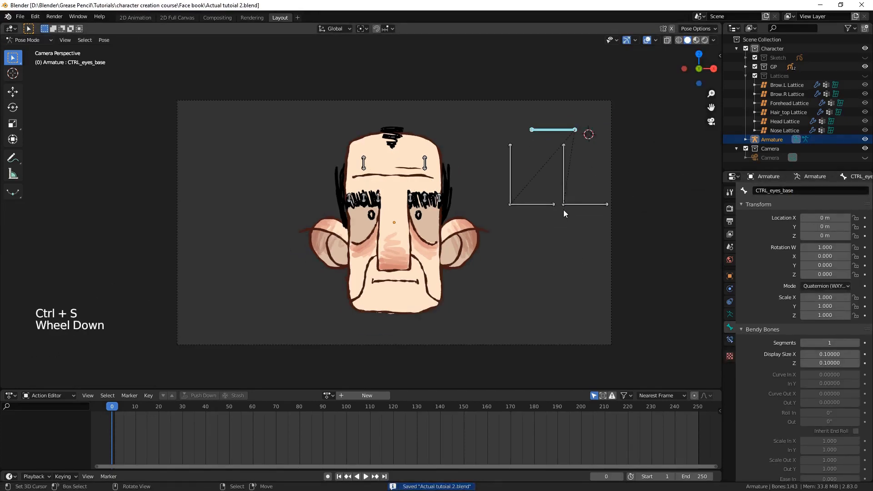
key(ctrl+s)
Test-move CTRL_eyes_base slightly downward in Pose Mode to check that the eye control bones follow
scroll(554, 182, down, 3)
scroll(540, 188, up, 3)
key(alt+a)
right_click(510, 175)
click(730, 315)
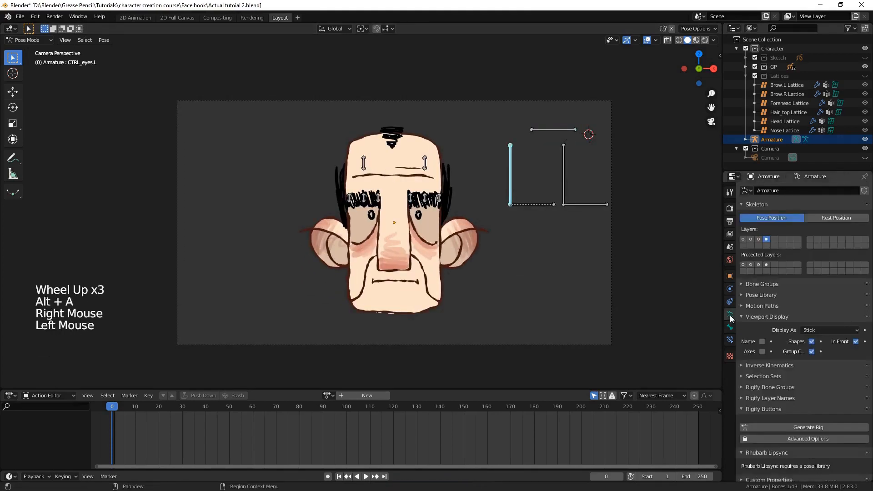
click(602, 211)
right_drag(548, 130, 551, 144)
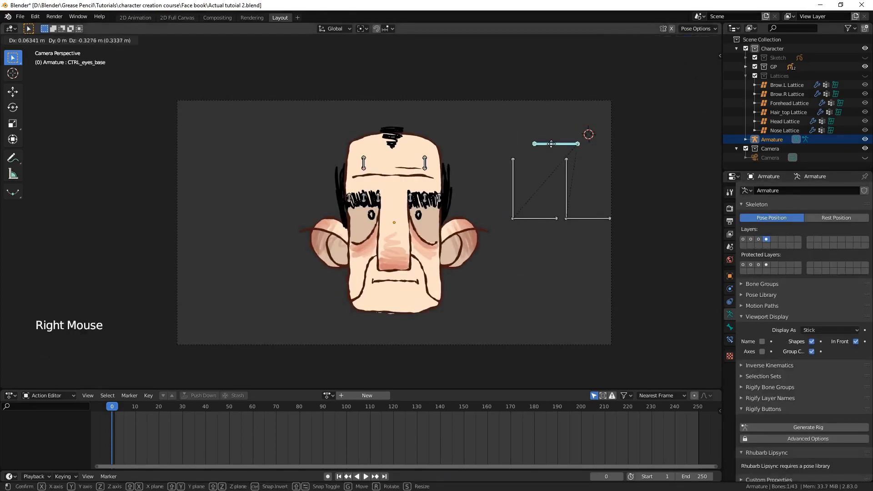
right_click(551, 144)
Extrude a vertical bone upward along Z from the head of CTRL_eyes_base in Edit Mode
key(Tab)
right_click(536, 135)
right_click(536, 134)
key(e)
key(ctrl+z)
right_click(535, 135)
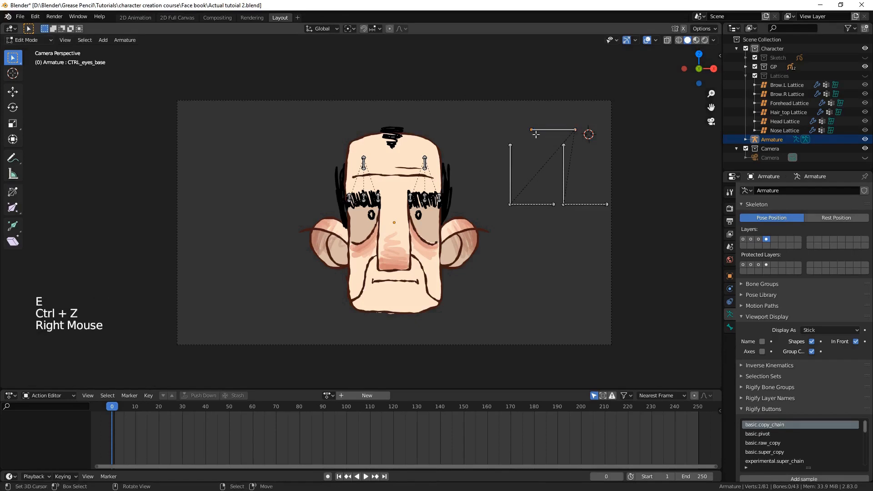
key(e)
key(z)
ctrl+click(532, 89)
Parent the two lower base bones to the upper CTRL_eyes_base again, keeping their offset
right_click(518, 159)
right_click(519, 160)
right_click(518, 160)
shift+right_click(571, 166)
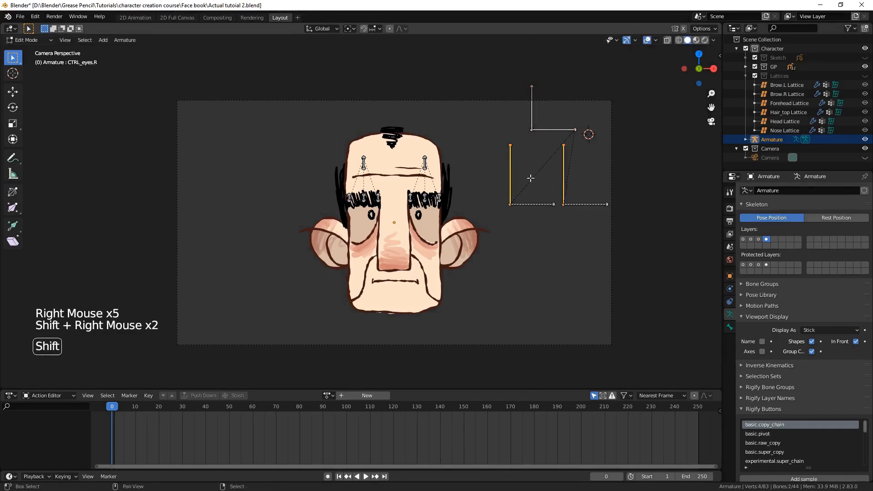
right_click(600, 200)
shift+right_click(532, 104)
shift+right_click(532, 103)
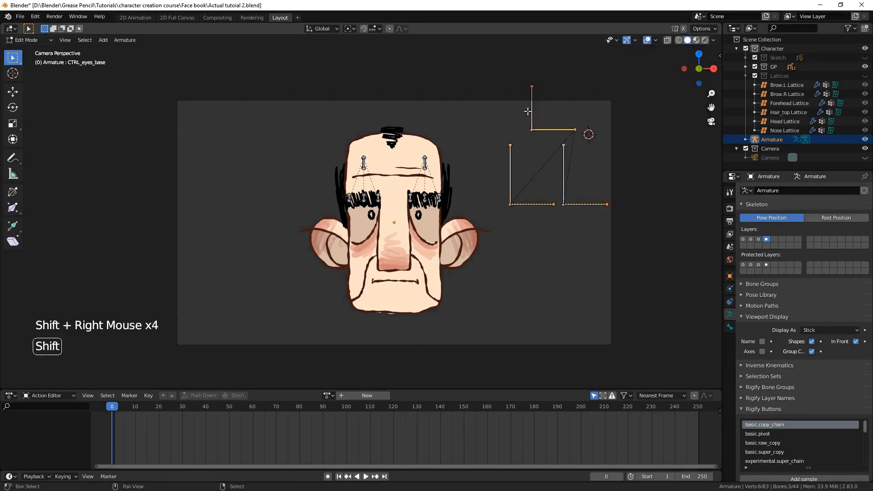
key(ctrl+p)
click(531, 121)
Add a Copy Location constraint to CTRL_eyes.L in Pose Mode, targeting the new vertical bone CTRL_eyes_base.001
right_click(510, 173)
right_click(510, 173)
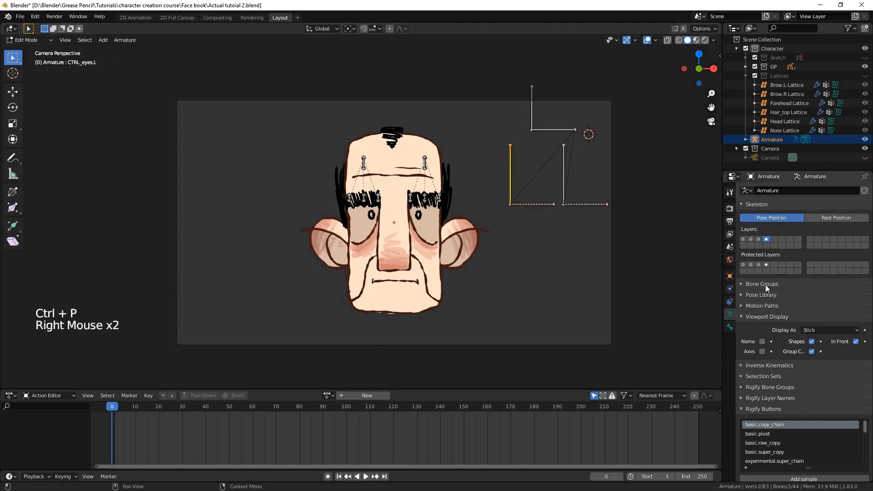
click(728, 327)
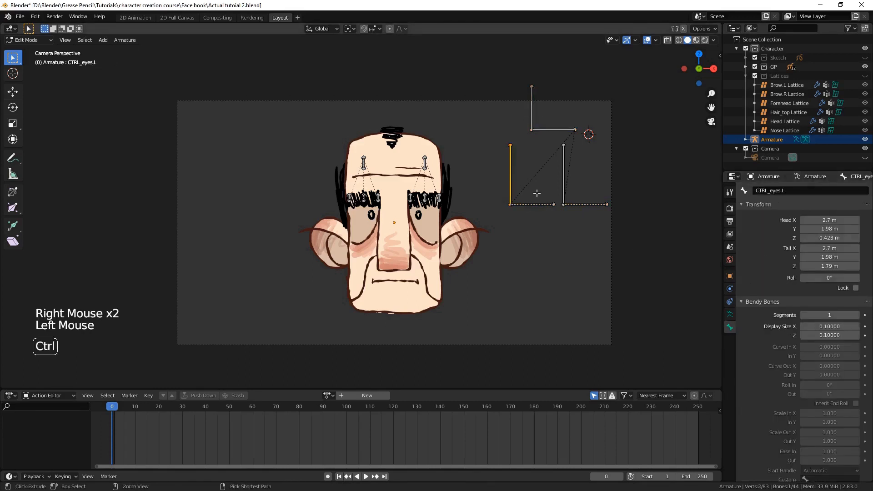
key(ctrl+Tab)
right_click(531, 113)
shift+right_click(512, 187)
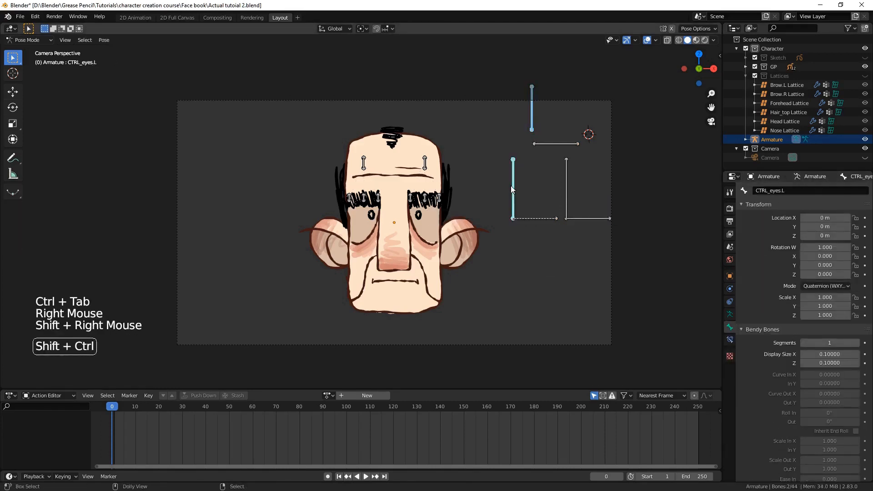
key(shift+ctrl+c)
click(509, 190)
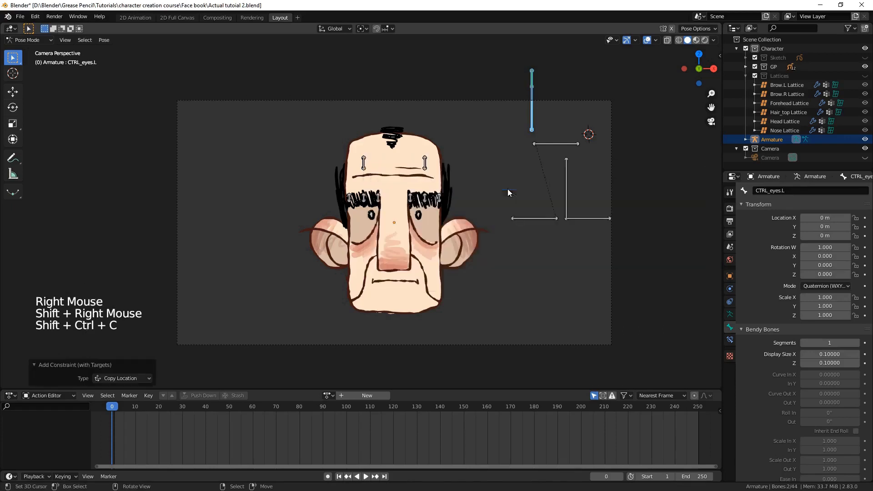
Set both the target and owner space of CTRL_eyes.L's Copy Location constraint to Local Space
right_click(534, 87)
click(726, 342)
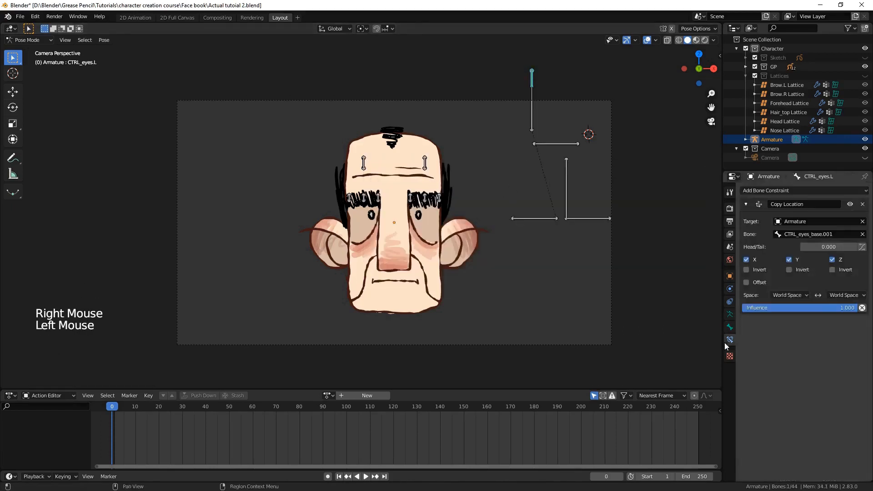
click(805, 296)
click(788, 337)
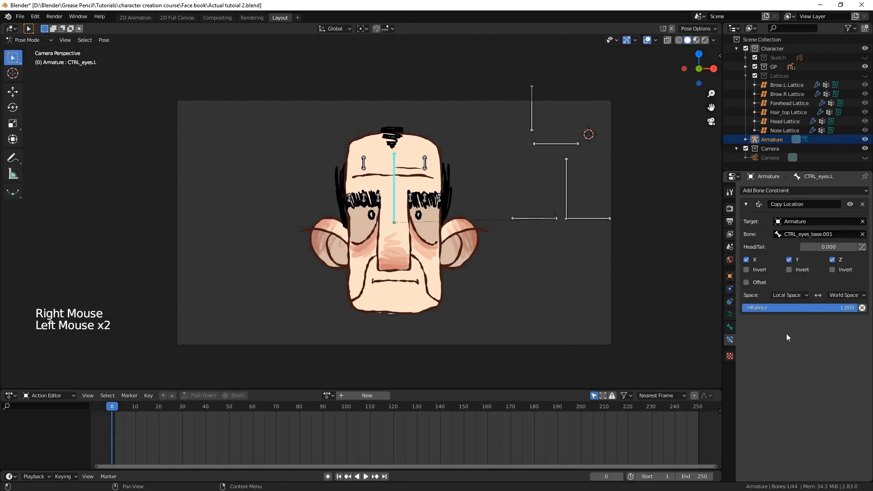
drag(840, 295, 818, 338)
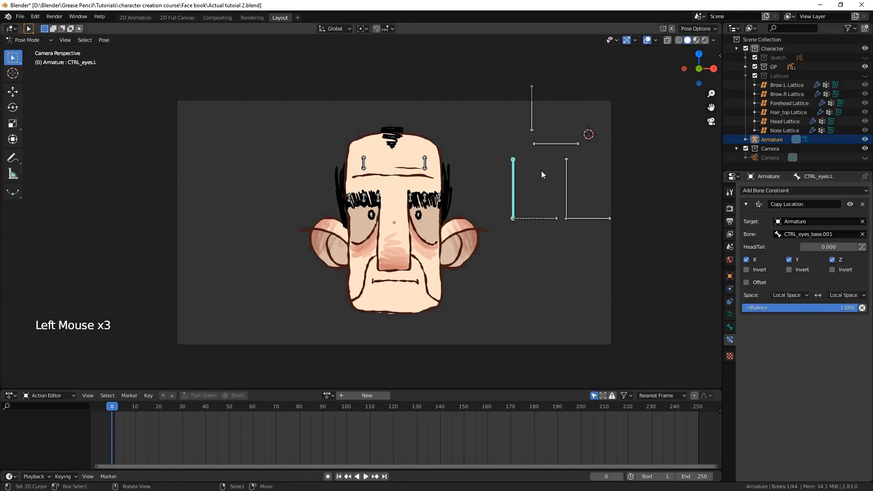
Test-move the upper vertical control bone CTRL_eyes_base.001 and undo the move
right_drag(526, 103, 529, 105)
key(ctrl+z)
right_click(568, 206)
shift+right_click(533, 126)
right_click(534, 125)
Clear the pose location of all visible bones and deselect them
key(alt+g)
key(Tab)
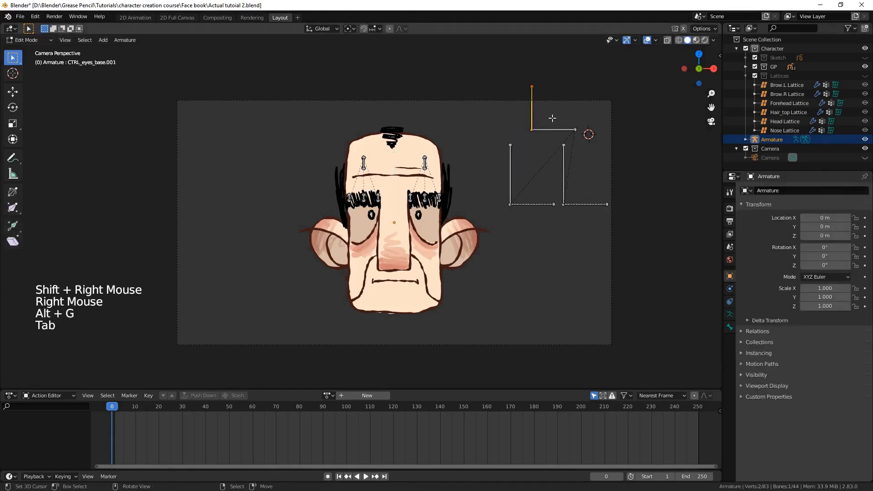
key(Tab)
key(a)
key(alt+g)
key(alt+a)
Add a Copy Location constraint to CTRL_eyes.R targeting CTRL_eyes_base.001, with both spaces set to Local Space
right_click(557, 162)
right_click(533, 119)
shift+right_click(565, 168)
key(ctrl+shift+c)
click(566, 169)
right_click(534, 109)
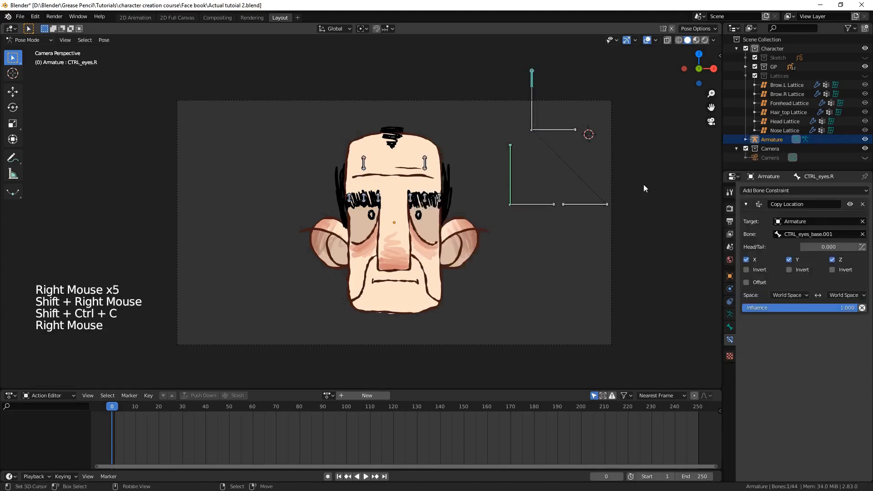
drag(793, 295, 804, 334)
drag(845, 295, 842, 338)
Parent the upper vertical bone CTRL_eyes_base.001 to CTRL_eyes_base in Edit Mode, keeping its offset, and return to Pose Mode
right_drag(544, 130, 517, 137)
key(ctrl+z)
key(Tab)
right_click(538, 126)
shift+right_click(536, 121)
right_click(532, 110)
right_click(532, 110)
shift+right_click(548, 129)
key(ctrl+p)
click(553, 126)
key(ctrl+Tab)
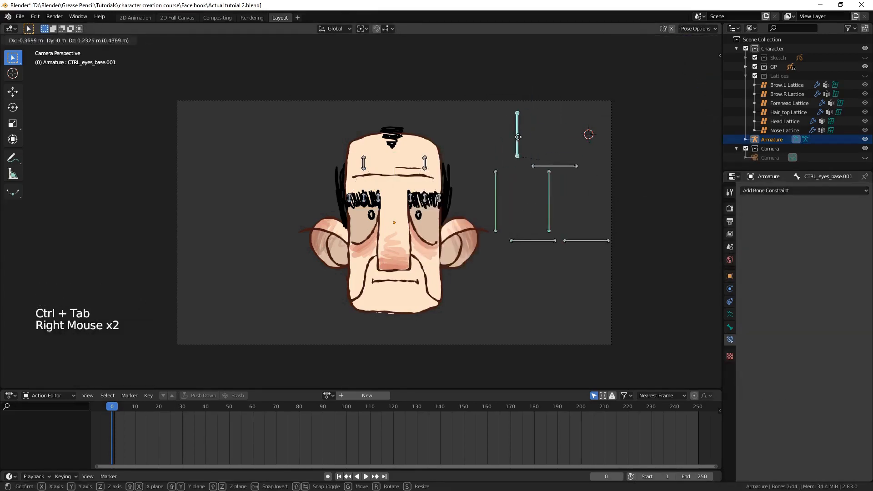
Undo the test move of CTRL_eyes_base.001 and enable Offset in the Copy Location constraints of CTRL_eyes.R and CTRL_eyes.L
key(ctrl+z)
key(ctrl+s)
right_click(564, 206)
click(762, 282)
key(alt+g)
right_click(512, 212)
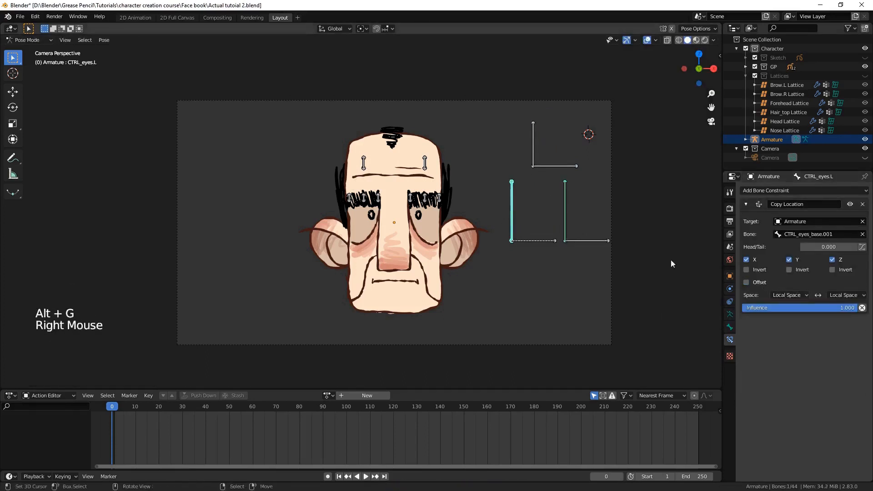
click(754, 283)
Test-move the constrained eye control bones, undo the move and save the file
key(g)
right_click(574, 217)
key(ctrl+z)
right_click(554, 166)
key(ctrl+s)
Move CTRL_eyes_base about -0.14 m in X and -0.25 m in Z in Pose Mode and save the file
scroll(531, 215, down, 1)
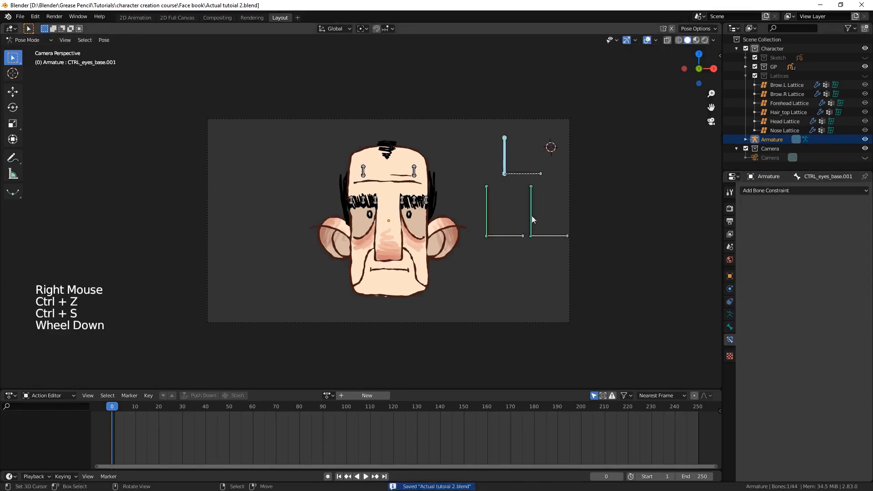
right_drag(526, 176, 523, 184)
key(ctrl+s)
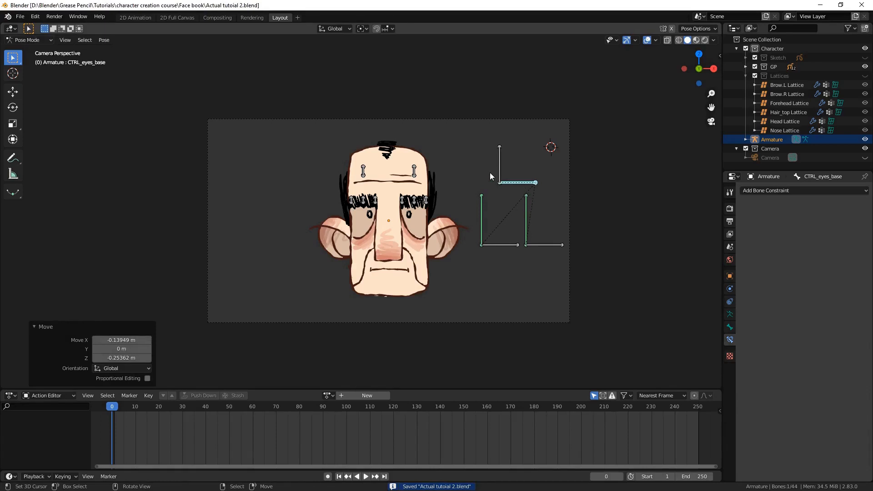
click(837, 296)
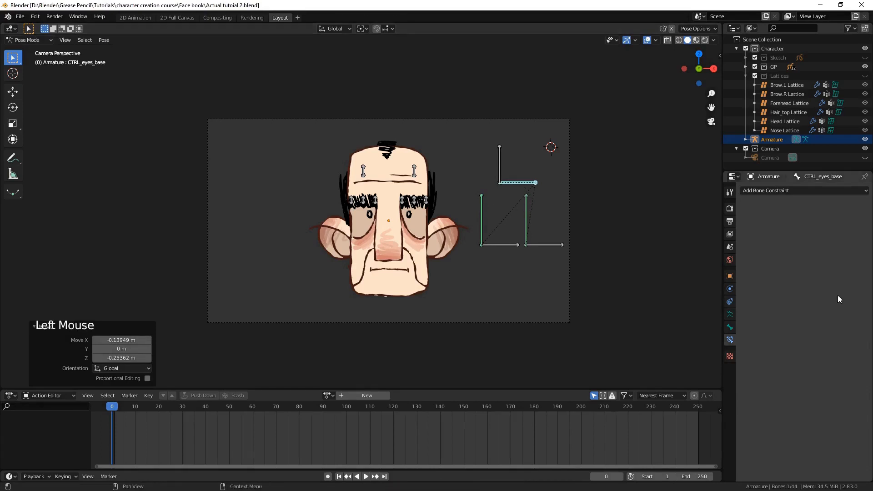
key(ctrl+s)
Test-move CTRL_eyes.L, undo the move and save the file
click(768, 279)
right_click(482, 212)
key(ctrl+z)
key(ctrl+s)
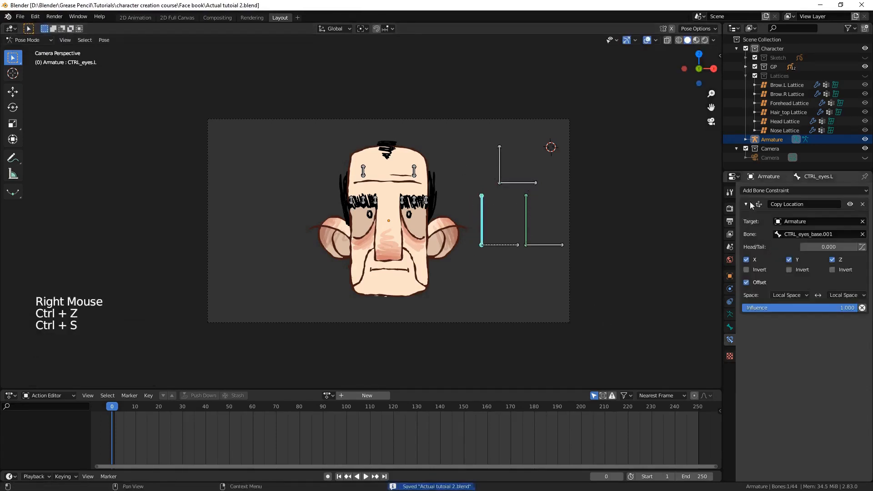
Show the armature's second bone layer and select the left eye bone DEF_eye.L
click(746, 203)
click(729, 314)
click(758, 239)
click(751, 239)
scroll(454, 228, up, 3)
right_click(376, 213)
Add a Copy Location constraint to DEF_eye.L with the Armature's CTRL_eyes.L bone as target
click(730, 340)
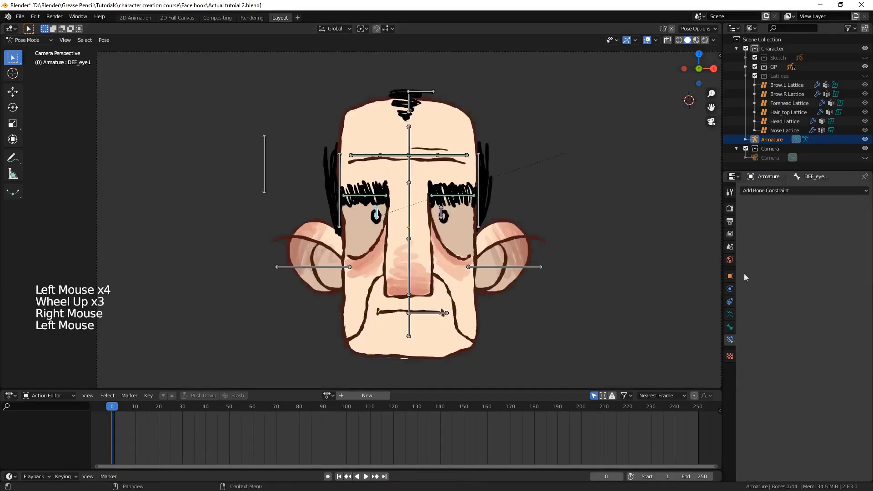
click(766, 191)
click(729, 213)
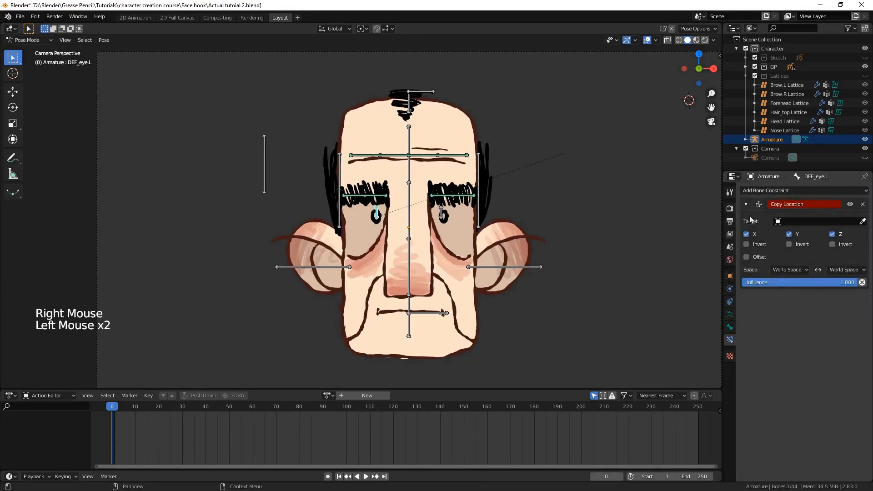
click(780, 222)
click(782, 234)
click(794, 234)
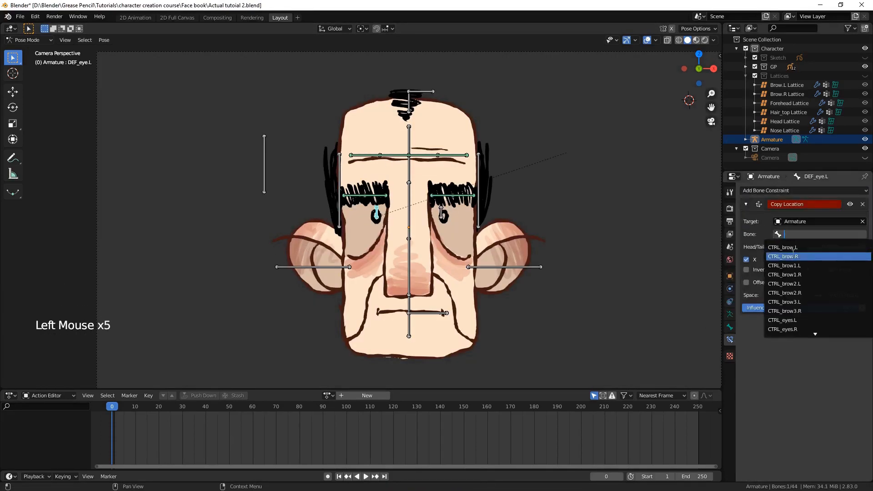
text(CTRL_ey)
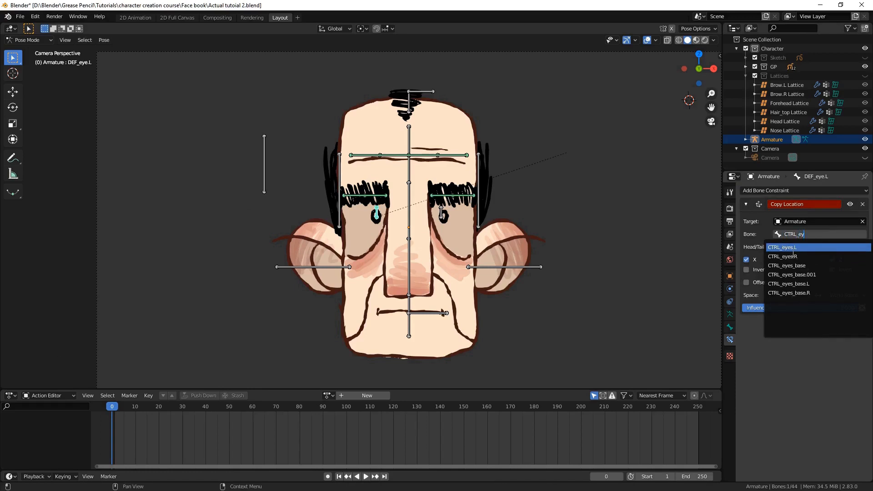
key(Return)
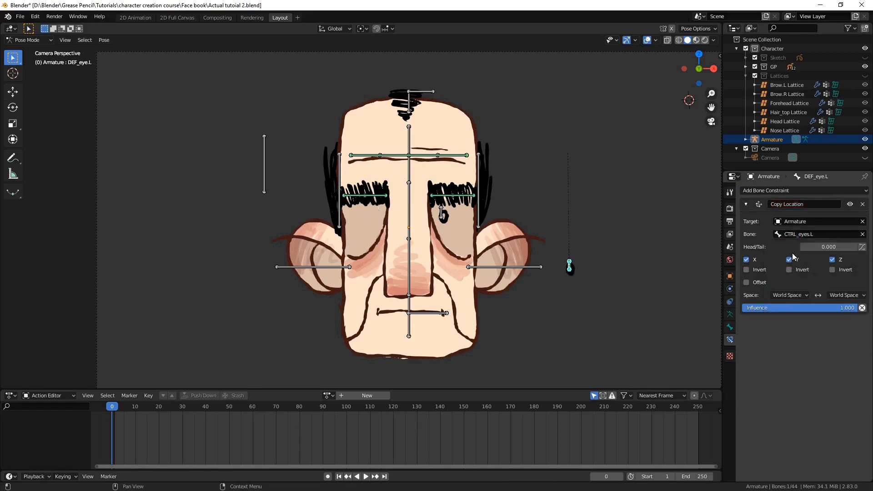
Set the constraint's spaces to Local Space and give DEF_eye.R a matching Copy Location constraint targeting CTRL_eyes.R
click(789, 295)
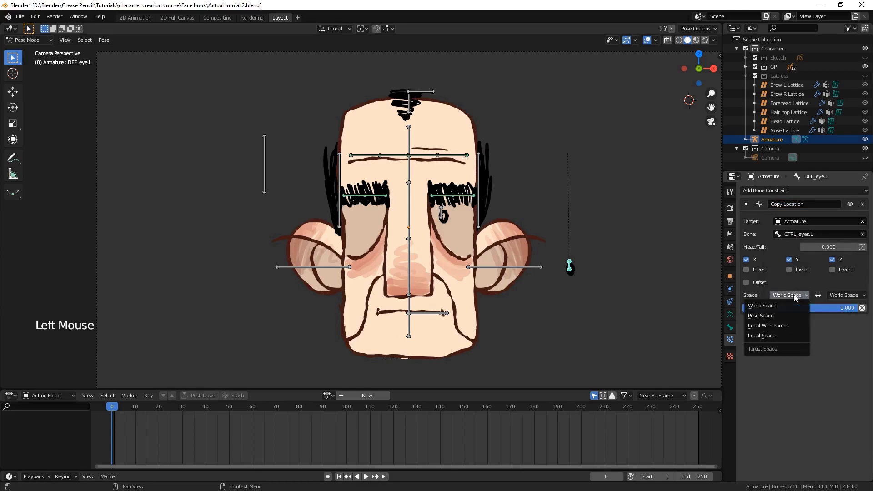
click(774, 336)
scroll(510, 271, down, 2)
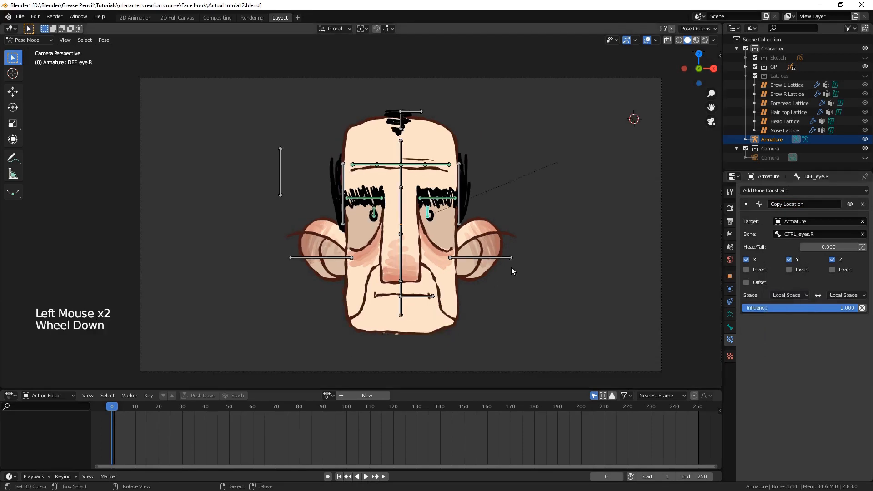
click(744, 204)
Show the armature's third bone layer, test-move MCH_eyes, undo the move and save the file
click(729, 313)
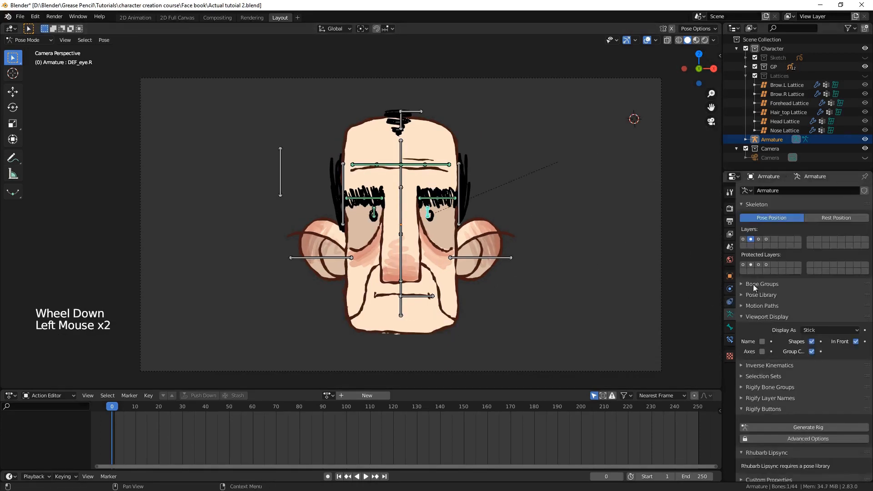
click(758, 239)
right_drag(544, 119, 552, 139)
key(ctrl+z)
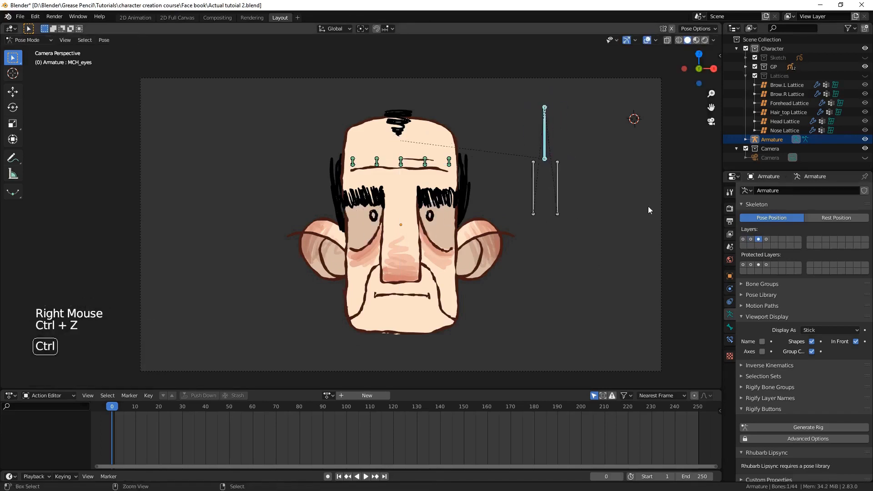
key(ctrl+s)
Show the fourth bone layer, test-move CTRL_eyes.L and CTRL_eyes.R, undo both moves and save the file
click(766, 239)
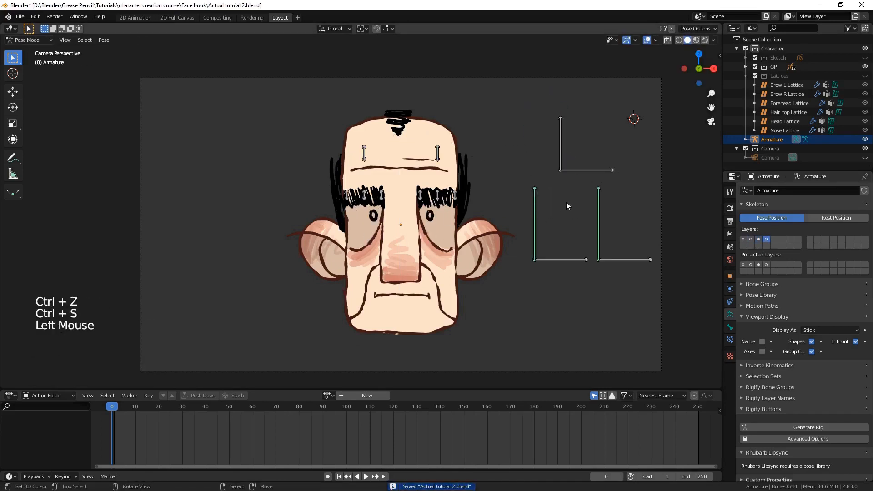
mouse_move(534, 210)
right_down()
mouse_move(527, 211)
mouse_move(555, 192)
mouse_move(542, 217)
right_up()
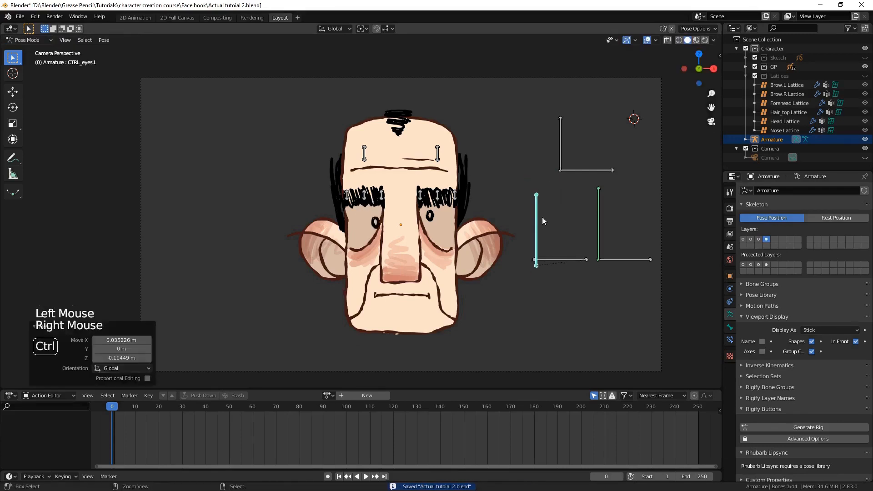
key(ctrl+z)
mouse_move(595, 212)
right_down()
mouse_move(582, 218)
mouse_move(580, 207)
right_up()
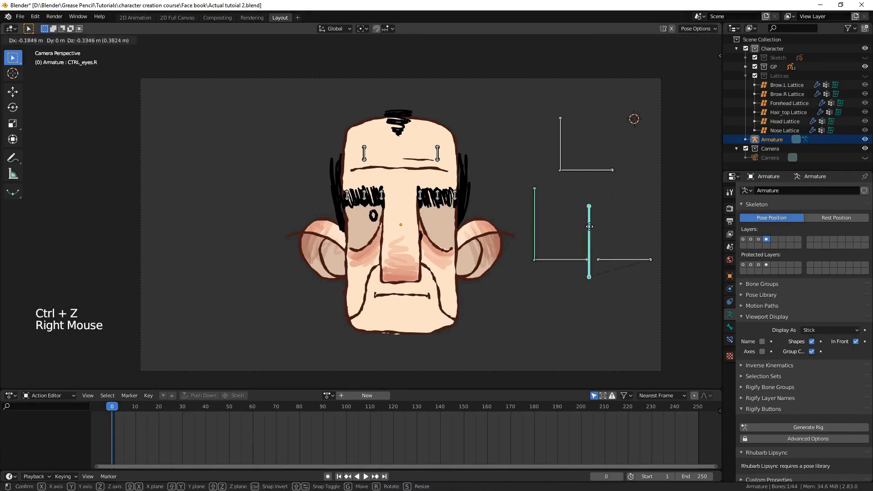
key(ctrl+z)
key(ctrl+s)
Test-move CTRL_eyes_base.001, clear its location and save the file
mouse_move(557, 144)
right_down()
mouse_move(564, 139)
mouse_move(549, 139)
right_up()
key(alt+g)
key(ctrl+s)
Move CTRL_eyes_base about -0.18 m in X and -0.27 m in Z, save the file and undo the move
mouse_move(580, 170)
right_down()
mouse_move(565, 176)
mouse_move(570, 182)
right_up()
key(ctrl+s)
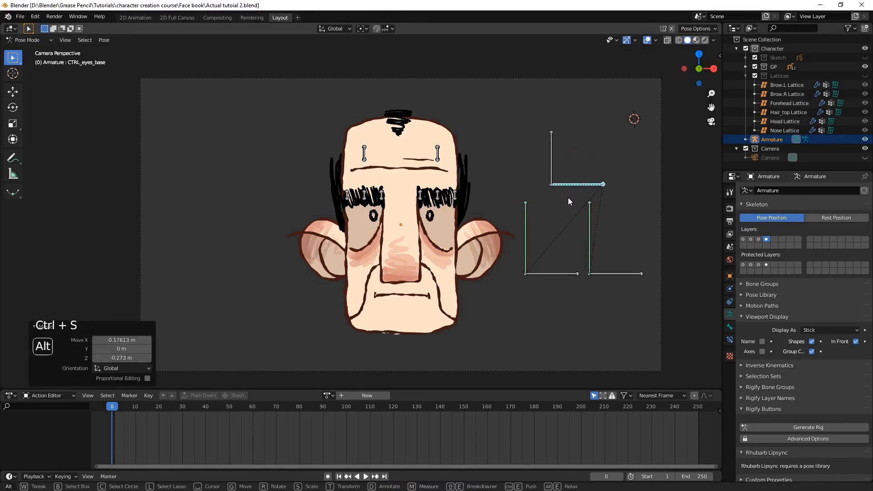
key(ctrl+z)
Add a Limit Distance constraint to CTRL_eyes_base.001 with CTRL_eyes_base as its target bone
click(729, 340)
click(764, 190)
right_click(582, 164)
right_click(581, 163)
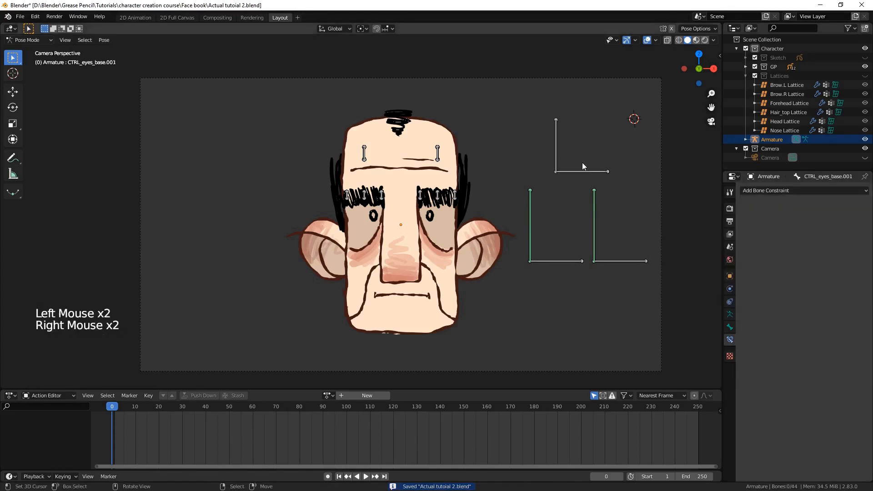
right_click(581, 164)
shift+right_click(560, 153)
key(shift+ctrl+c)
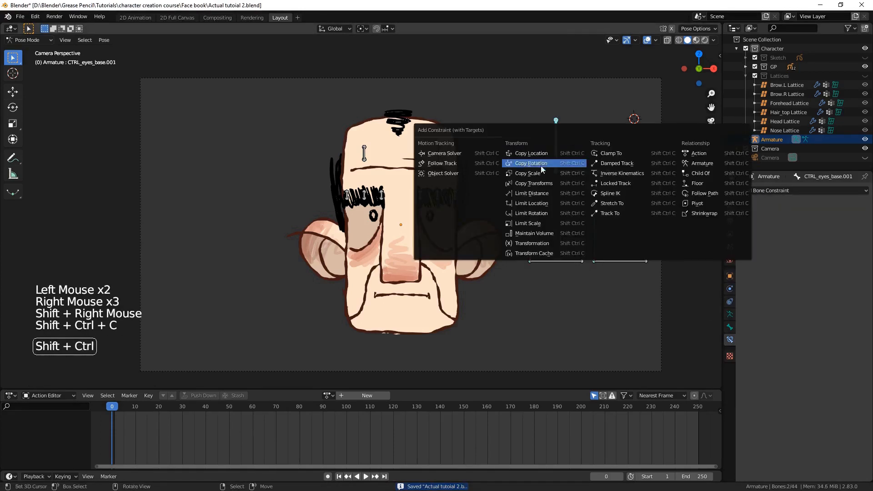
click(526, 192)
right_click(555, 146)
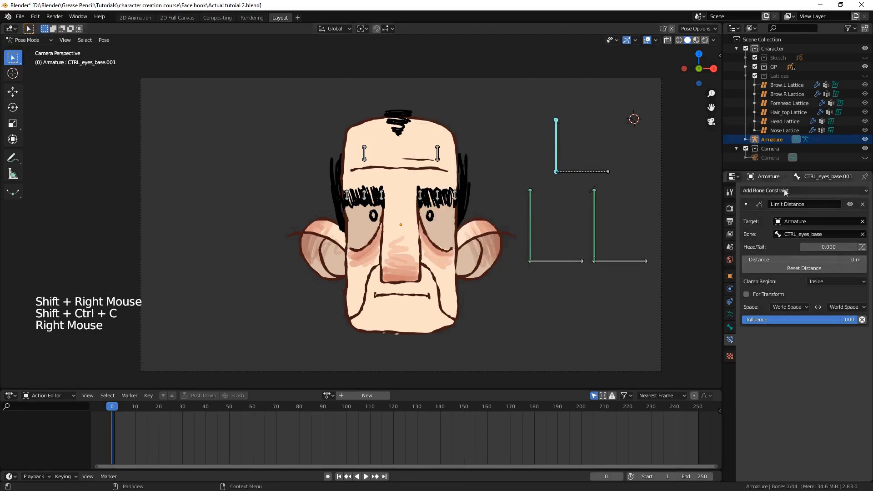
Set the Limit Distance to 0.5 m and move CTRL_eyes_base.001 far toward the face to test the limit
click(786, 260)
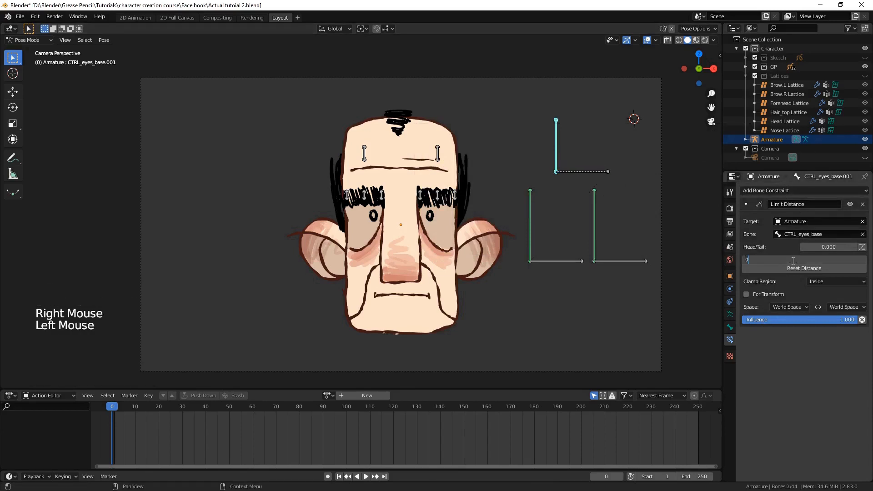
text(0.5)
key(Return)
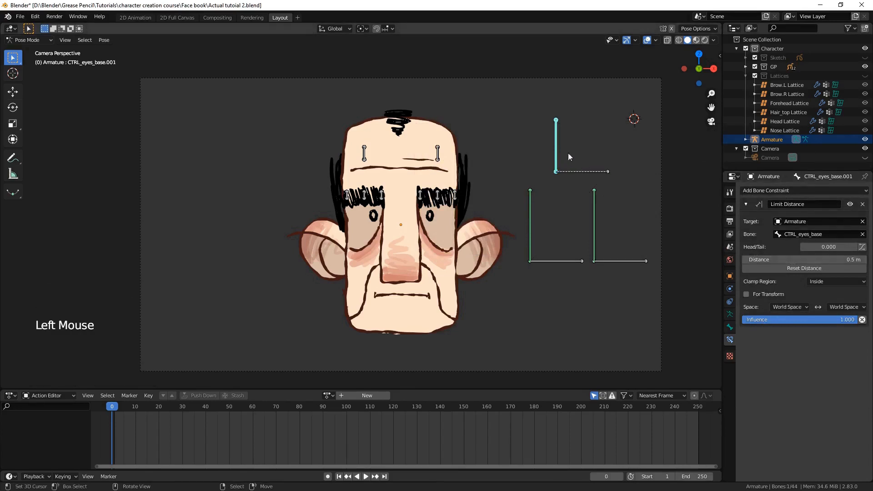
key(g)
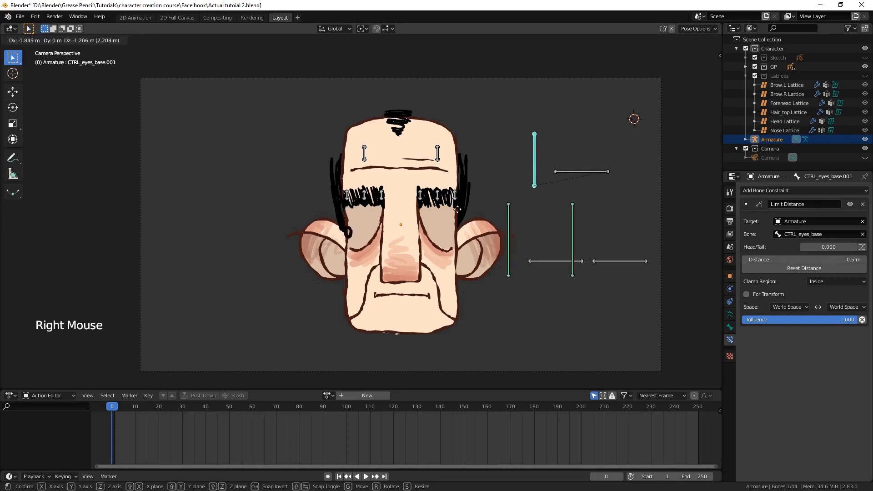
click(433, 166)
Try shorter limit distances of 0.4 m and 0.3 m on CTRL_eyes_base.001
click(810, 258)
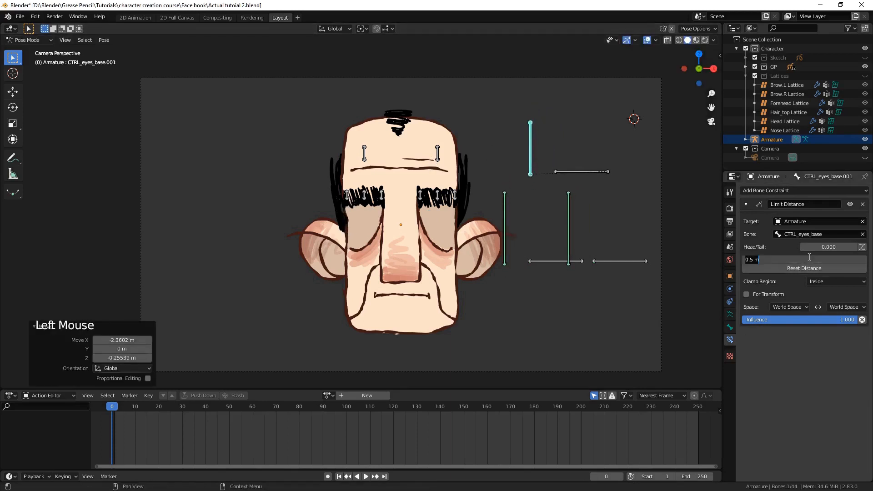
text(0.4)
key(Return)
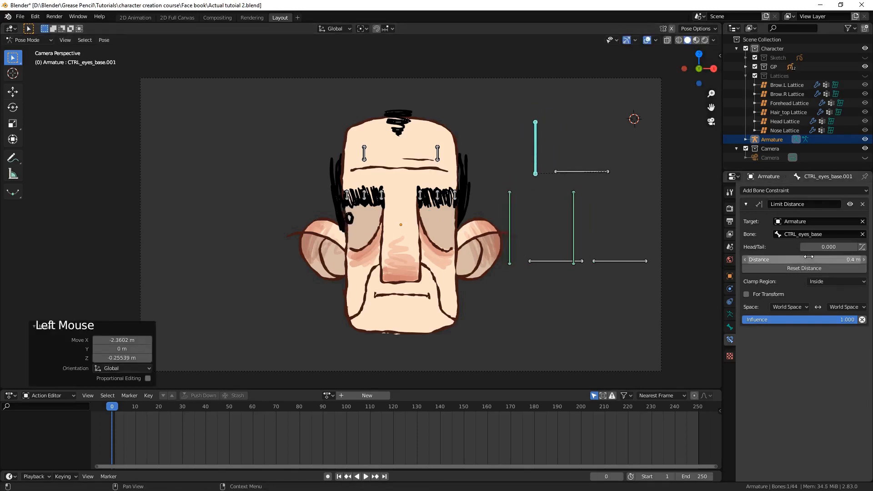
click(800, 259)
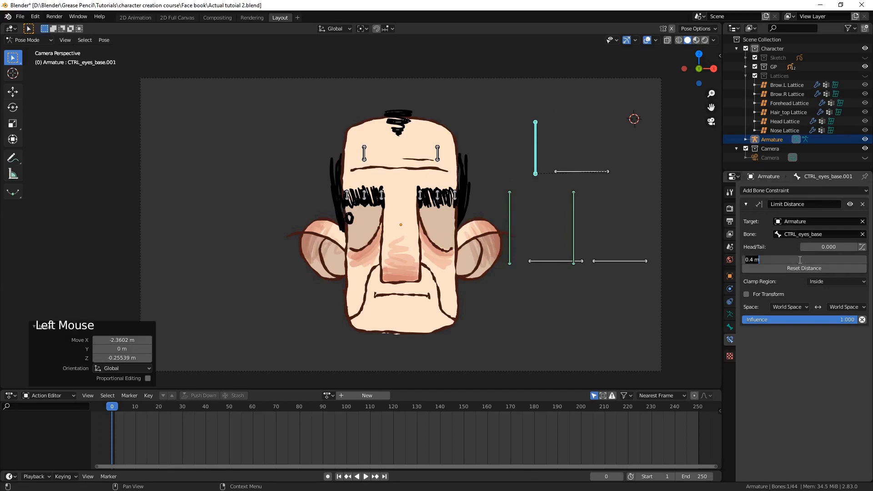
text(0.3)
key(Return)
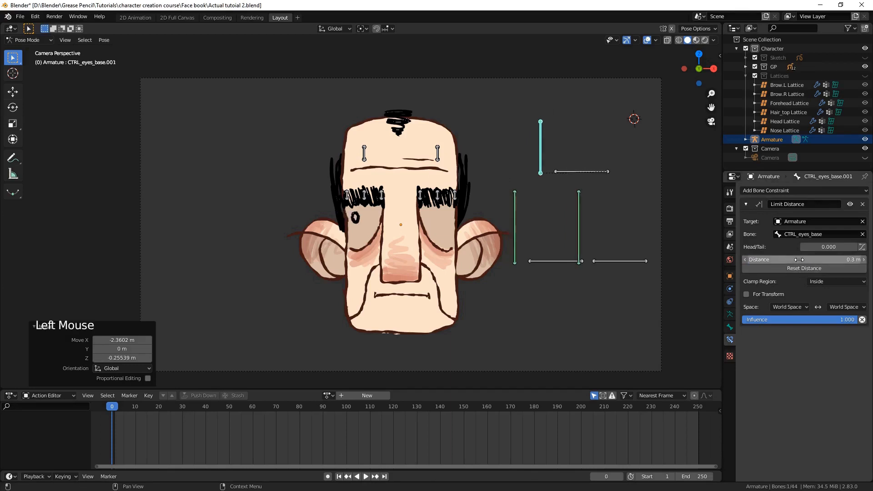
Set the limit distance of CTRL_eyes_base.001 to 0.15 m, test-move the bone and clear its location
drag(799, 259, 775, 259)
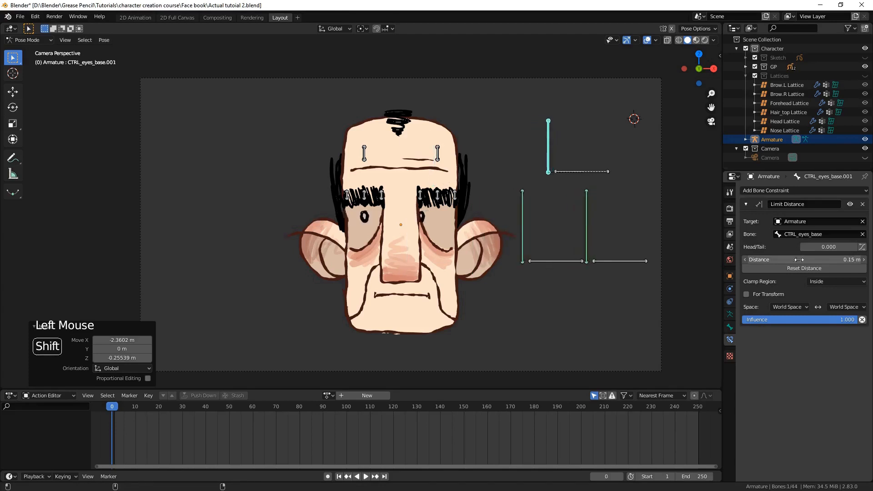
click(801, 262)
key(Return)
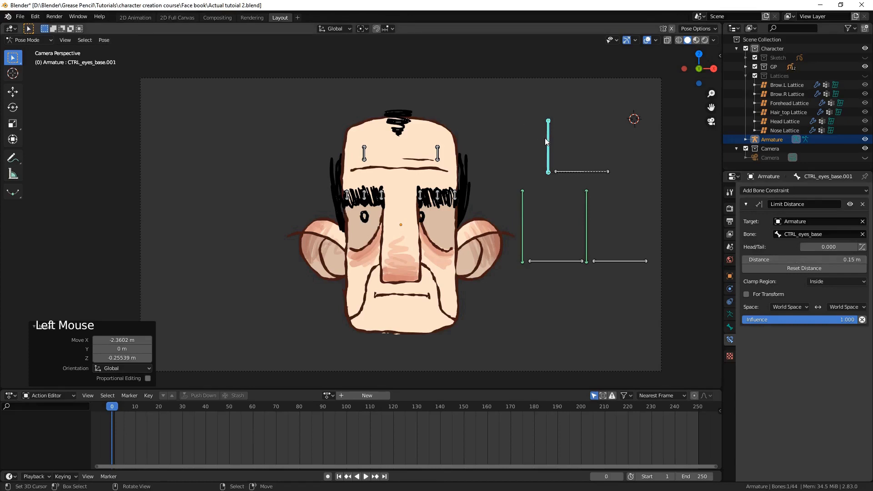
right_drag(547, 142, 129, 185)
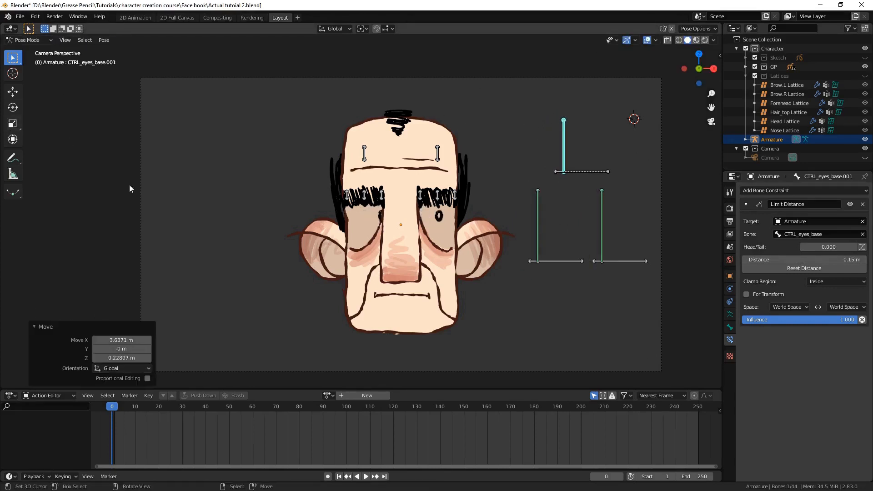
key(alt+g)
Add a Limit Distance constraint to CTRL_eyes.L with CTRL_eyes_base.L as its target bone
right_click(527, 244)
right_click(530, 244)
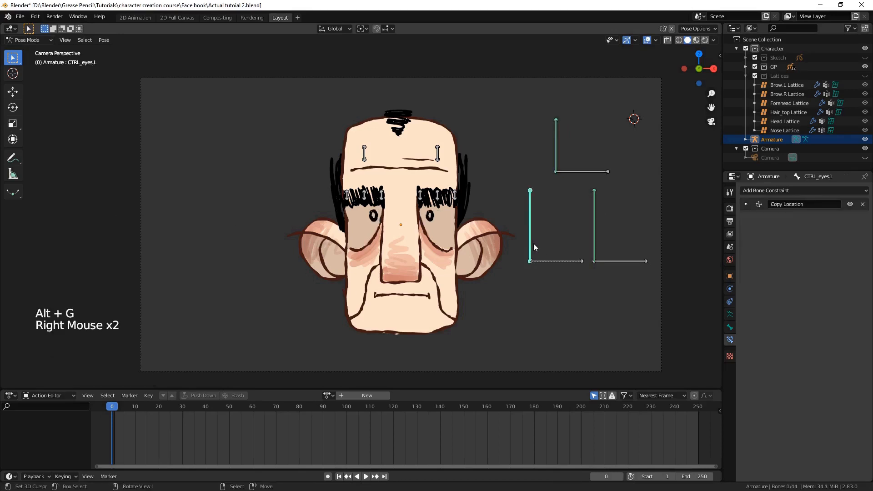
click(754, 196)
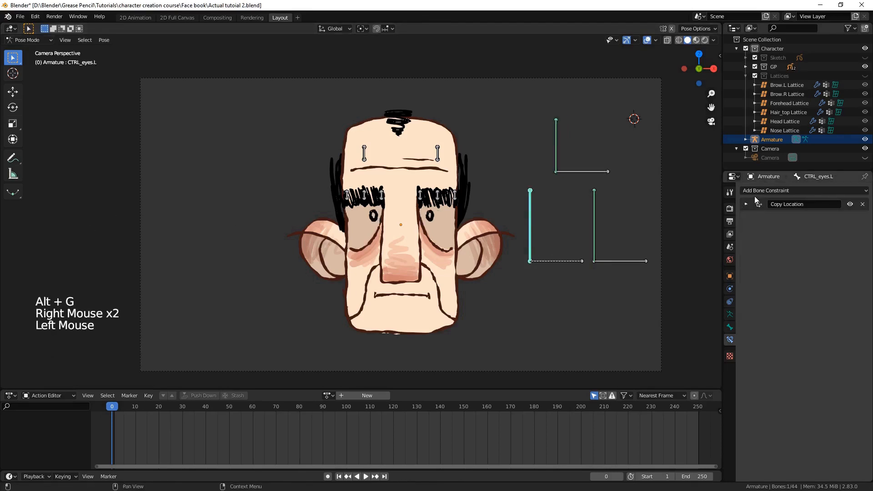
right_click(544, 257)
shift+right_click(532, 239)
key(ctrl+shift+c)
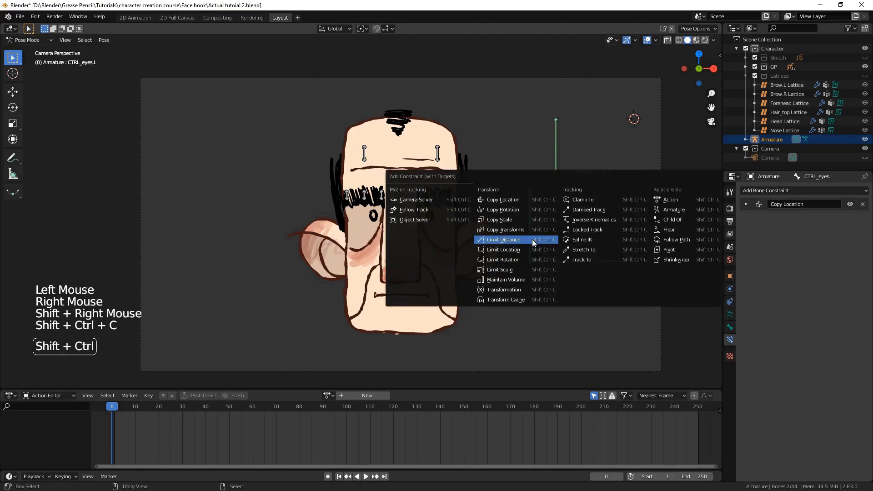
click(532, 239)
Add a Limit Distance constraint to CTRL_eyes.R with CTRL_eyes_base.R as its target bone
right_click(609, 257)
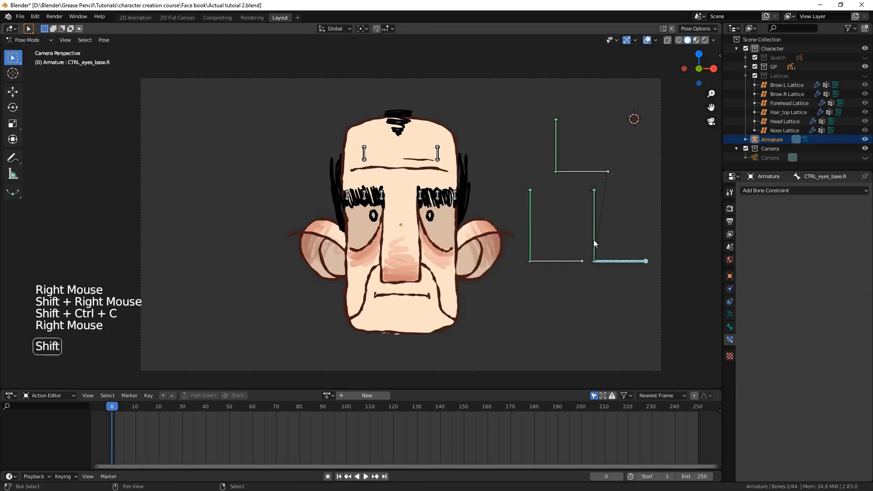
shift+right_click(593, 239)
key(ctrl+shift+c)
click(593, 239)
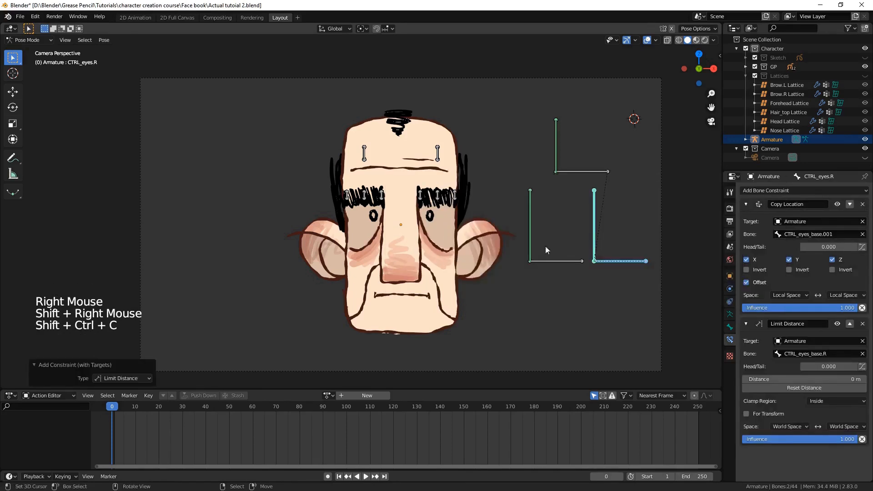
Set the Limit Distance of CTRL_eyes.L and CTRL_eyes.R to 0.15 m
right_click(535, 237)
right_click(535, 238)
click(797, 284)
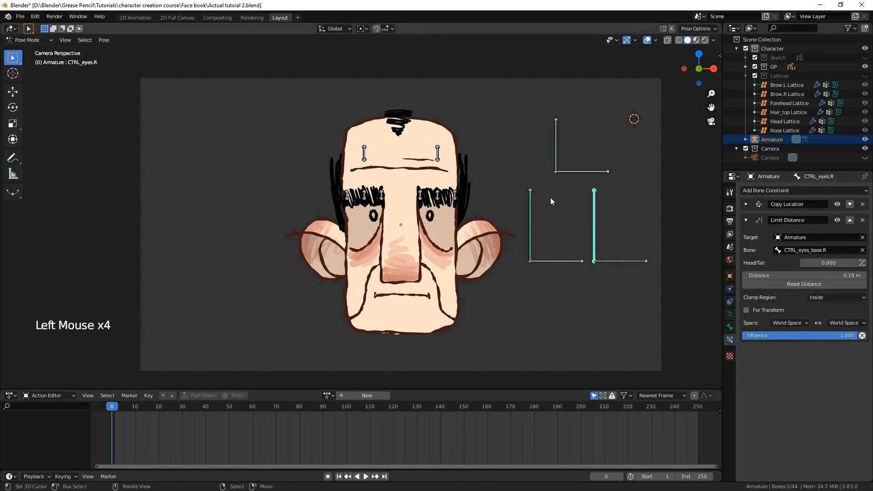
Test-move CTRL_eyes_base.001 within its distance limit, clear its location and save the file
right_drag(557, 161, 575, 179)
key(alt+g)
key(ctrl+s)
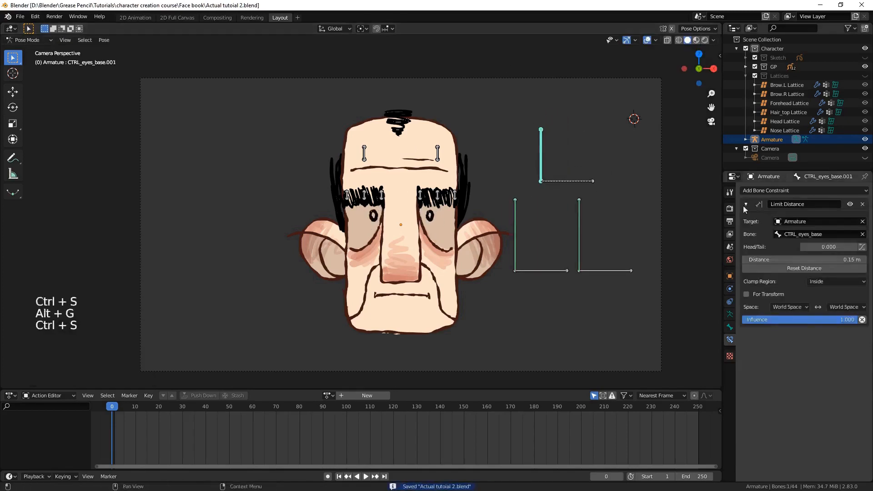
right_drag(546, 146, 555, 148)
key(a)
Show the second bone layer, test-rotate the nose bone DEF_nose_1 and save the file
click(750, 239)
right_click(398, 218)
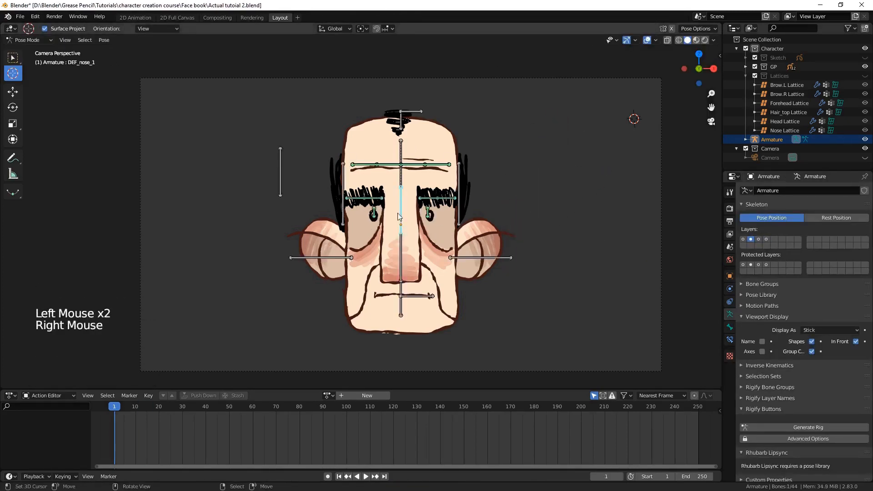
key(r)
key(ctrl+s)
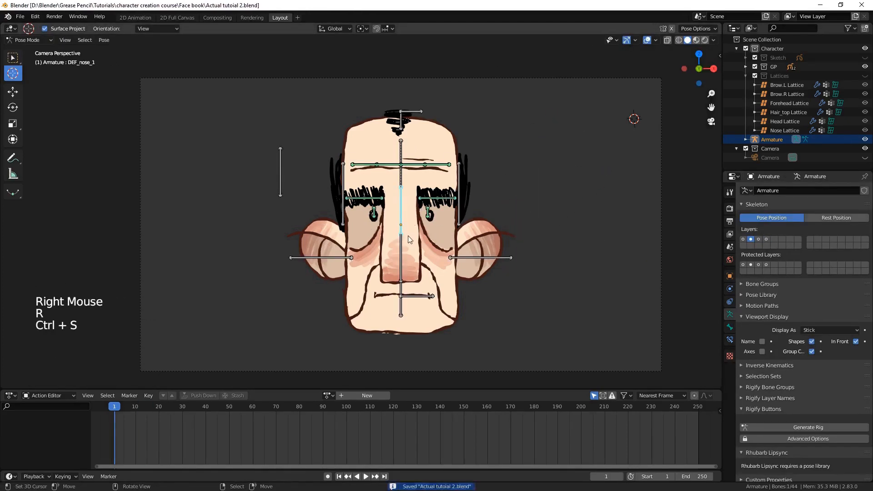
Duplicate the head and nose deform bones in place, move the copies to the fourth bone layer and show that layer
right_click(406, 231)
shift+right_click(406, 230)
key(Tab)
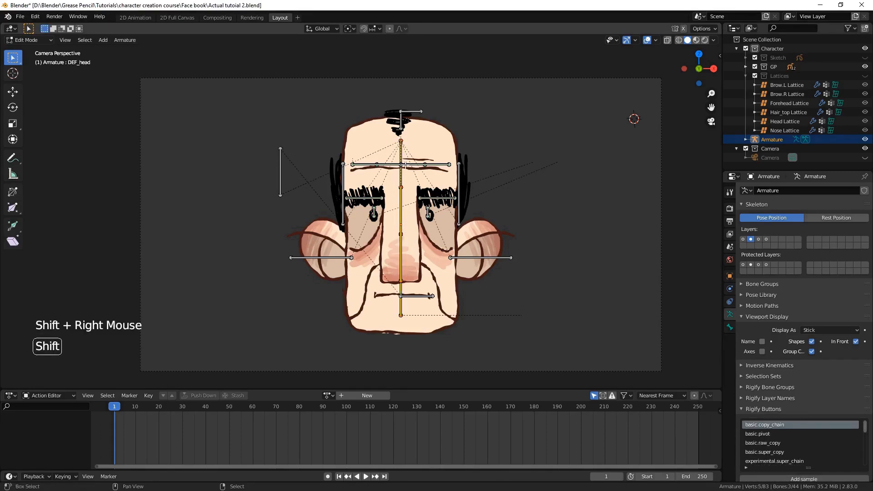
key(shift+d)
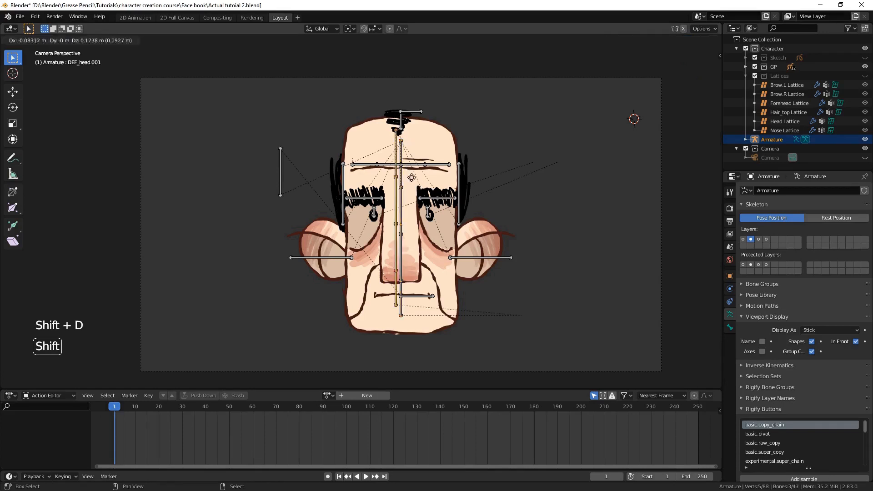
right_click(440, 225)
key(m)
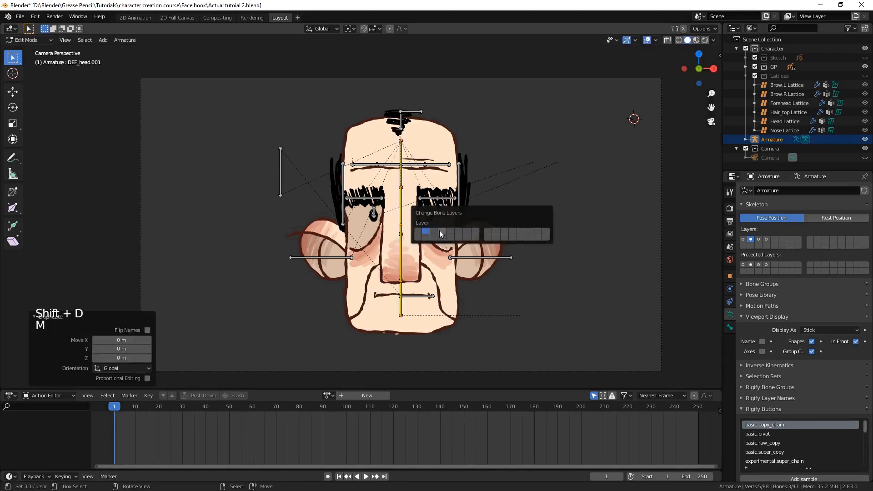
click(440, 230)
click(766, 239)
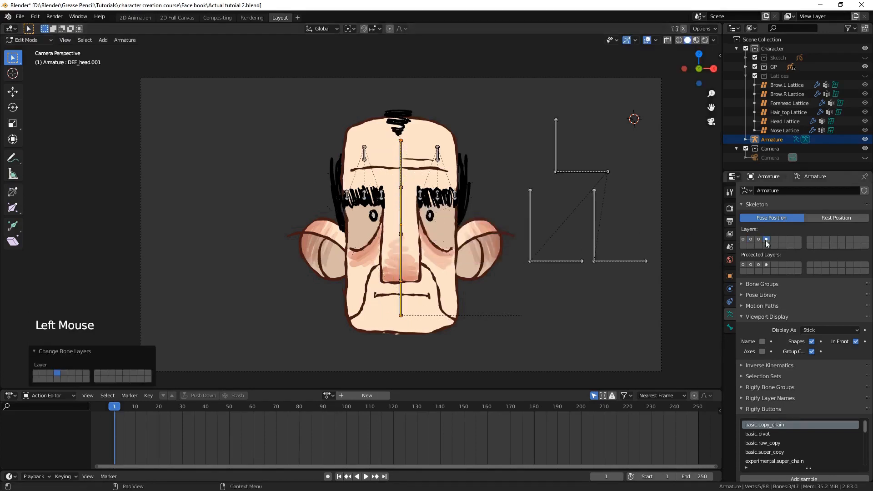
Rename the duplicated lower nose bone as CTRL_nose_2 and save the file
right_click(401, 257)
click(730, 327)
click(810, 191)
key(End)
key(BackSpace)
key(BackSpace)
key(BackSpace)
key(BackSpace)
key(Home)
key(Delete)
key(Delete)
key(Delete)
text(CTR)
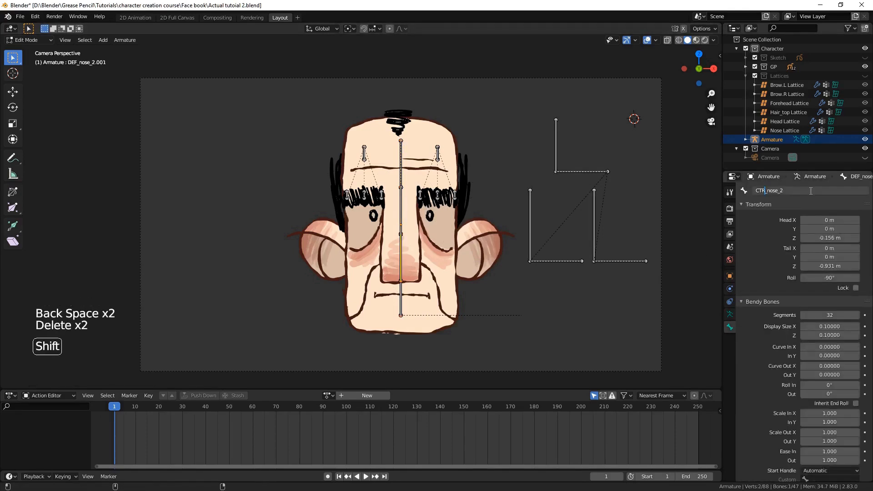
key(Return)
key(ctrl+s)
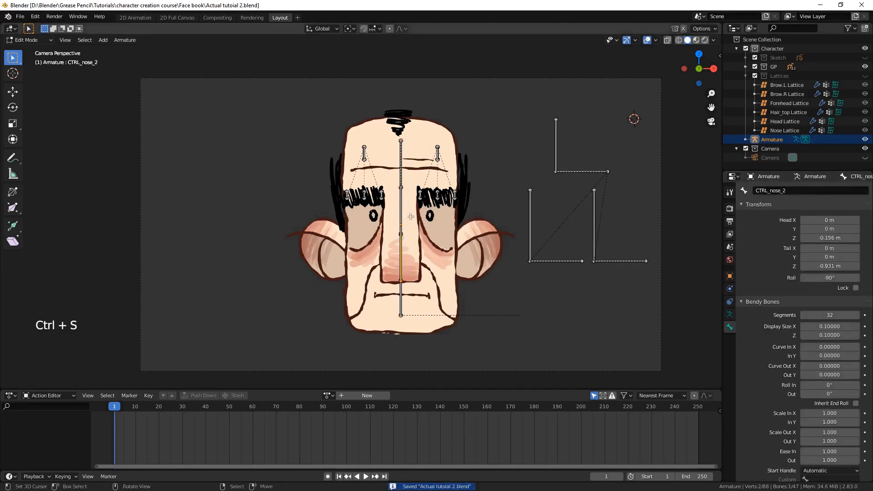
Test-rotate the control bones CTRL_nose_2 and CTRL_nose_1 in pose mode, cancelling each rotation
key(ctrl+Tab)
key(r)
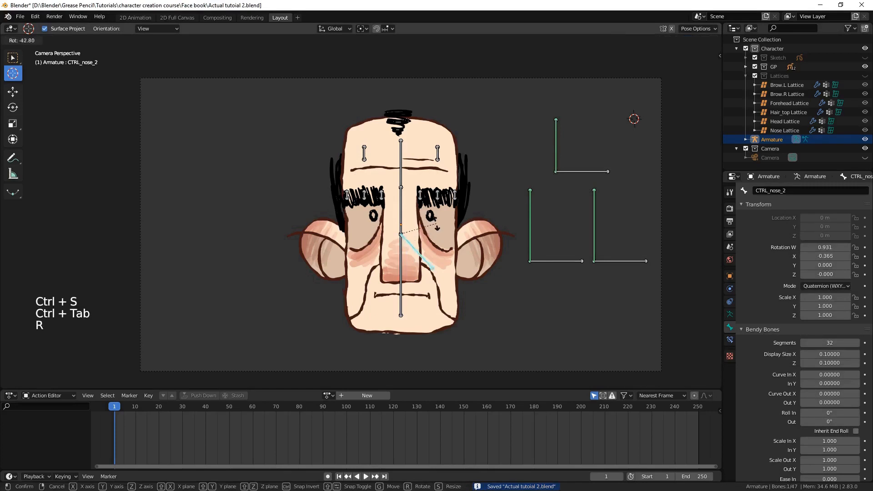
key(Escape)
right_click(411, 220)
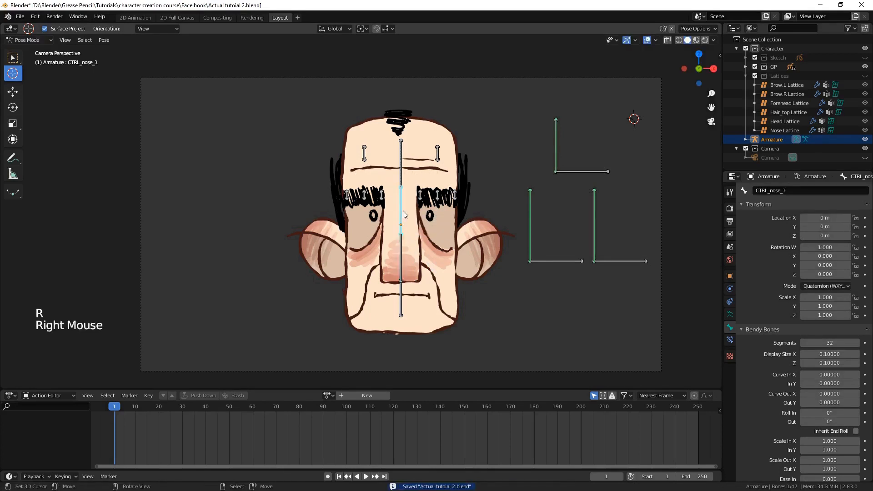
key(r)
key(Escape)
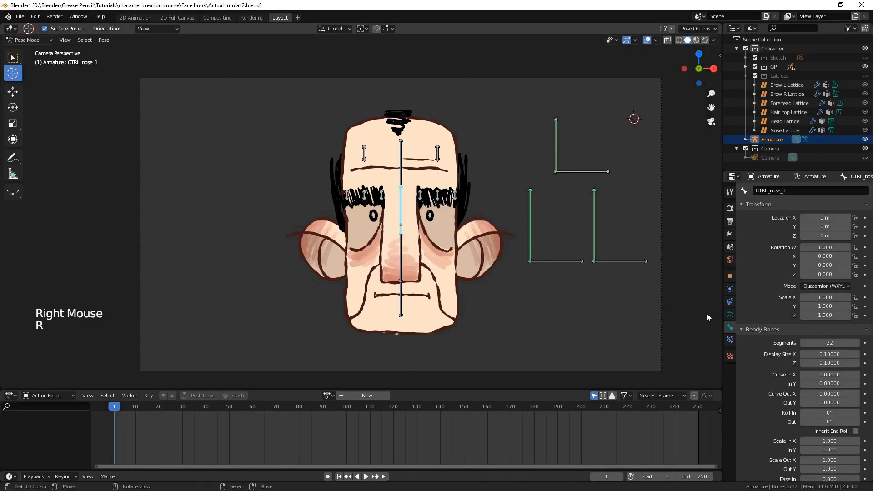
Show the second bone layer and add a Copy Transforms constraint to DEF_nose_1 targeting its control bone in the armature
click(728, 314)
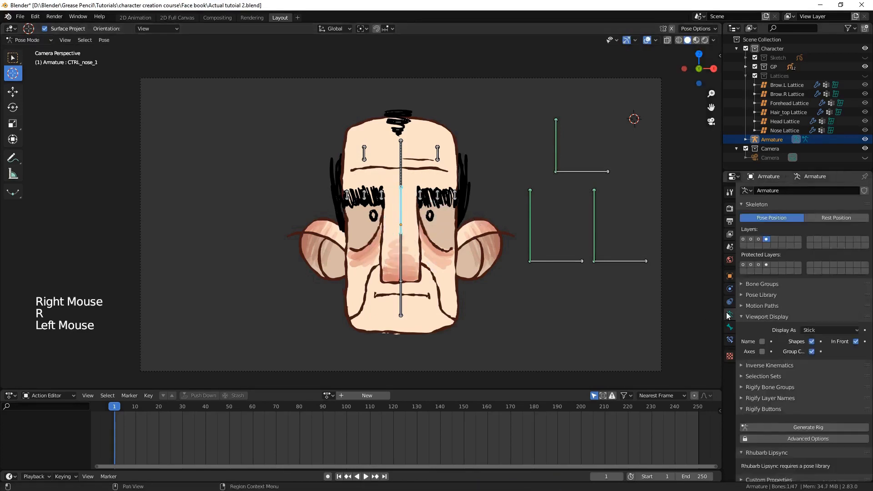
click(751, 239)
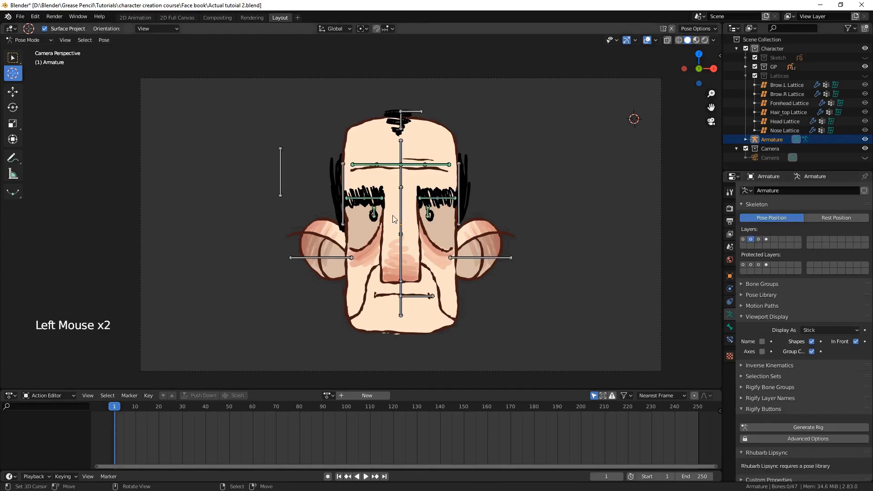
click(730, 339)
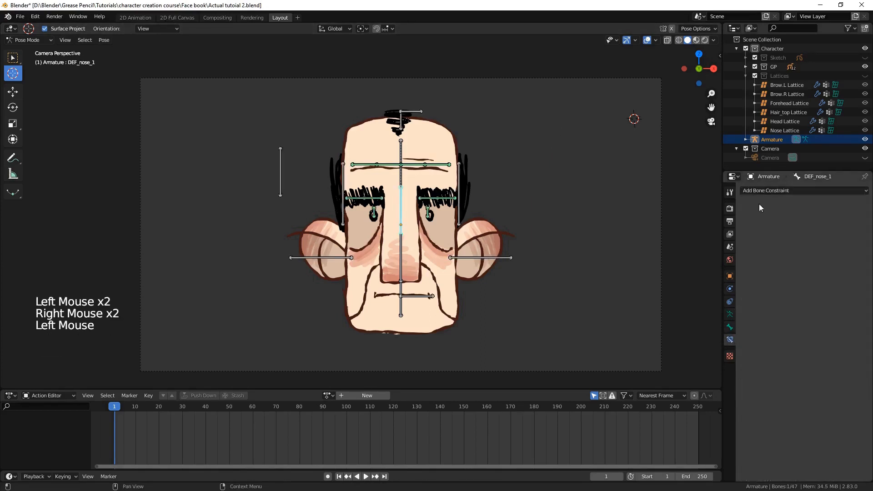
click(764, 191)
click(723, 241)
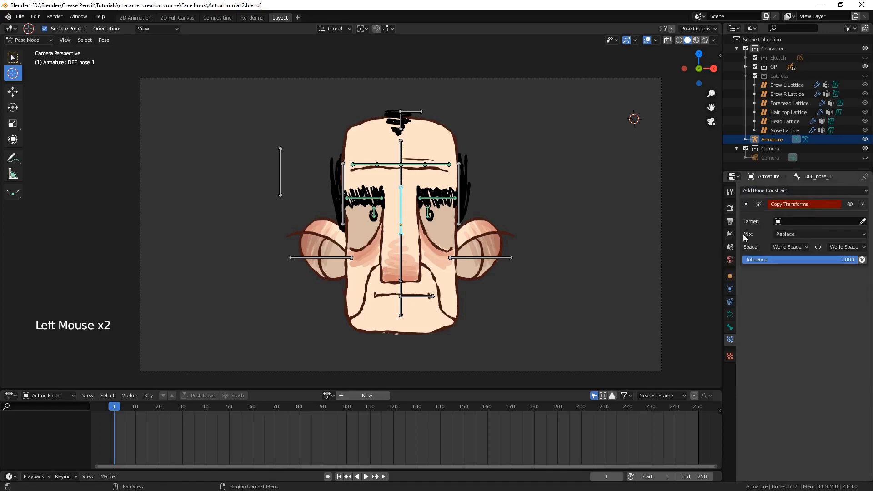
click(795, 221)
click(782, 248)
click(814, 234)
click(782, 247)
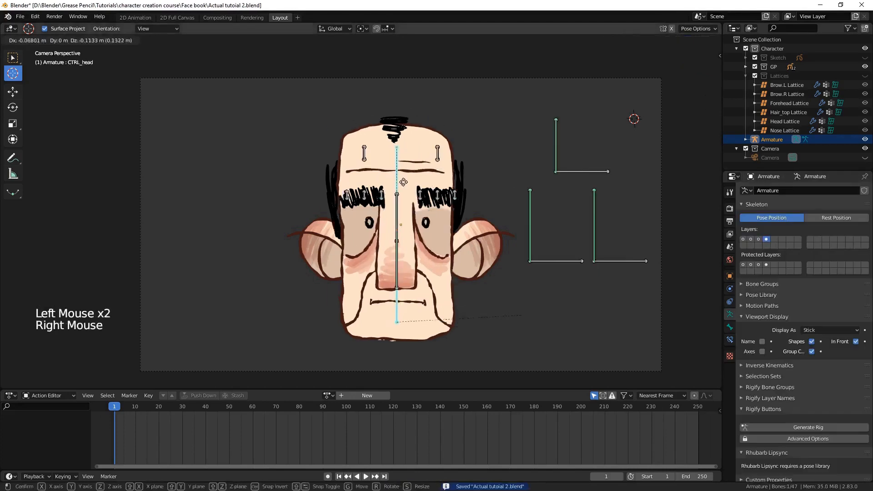
Parent the two forehead control bones above the eyebrows to CTRL_head, undo the ear bone test move and save the file
right_click(365, 153)
shift+right_click(437, 153)
key(Tab)
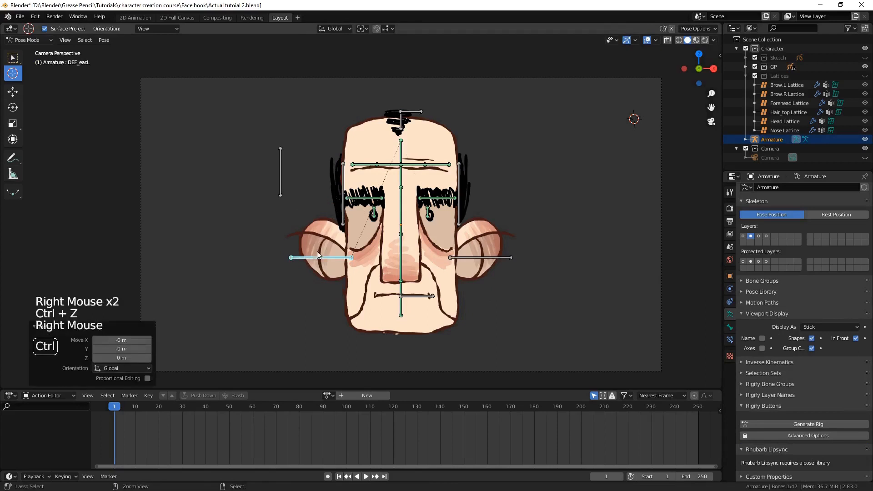
key(ctrl+z)
key(ctrl+s)
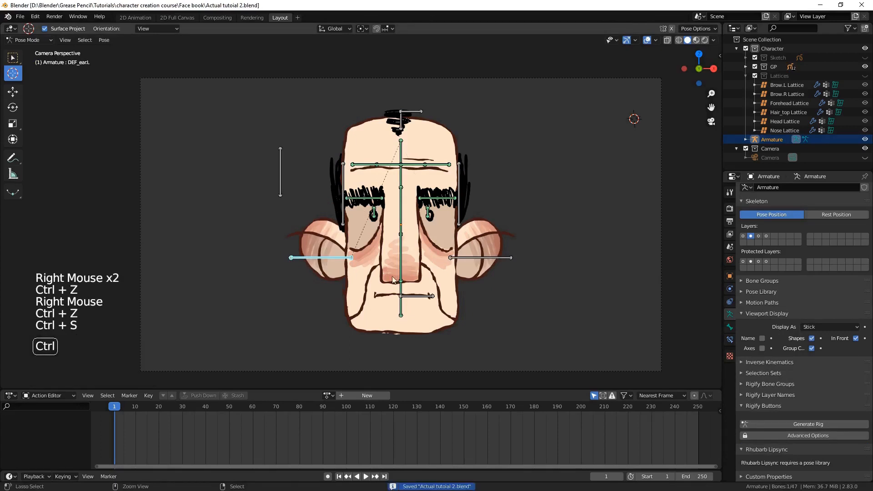
Show the fourth bone layer and test-rotate, scale and move CTRL_head, cancelling each transform
click(767, 236)
right_click(403, 175)
key(r)
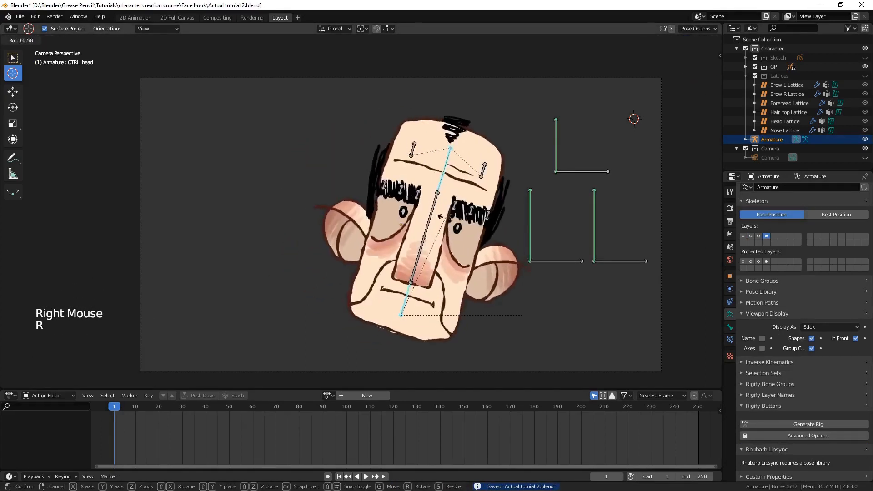
key(Escape)
key(s)
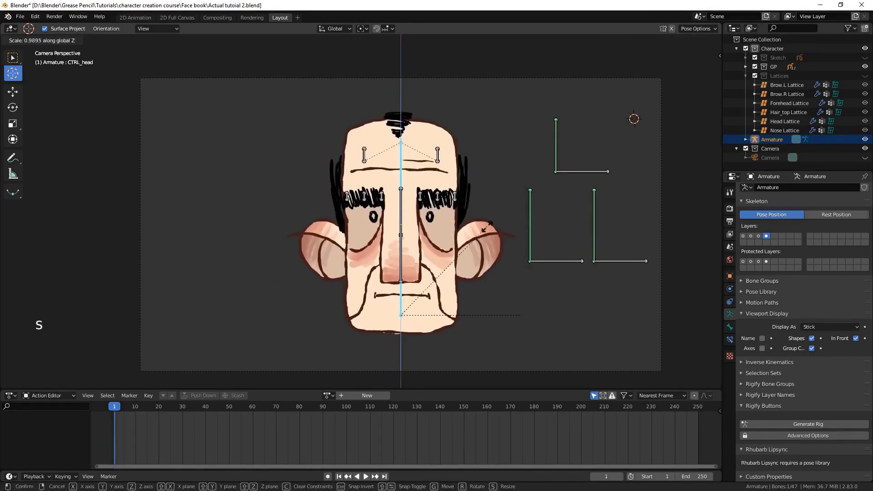
key(Escape)
key(s)
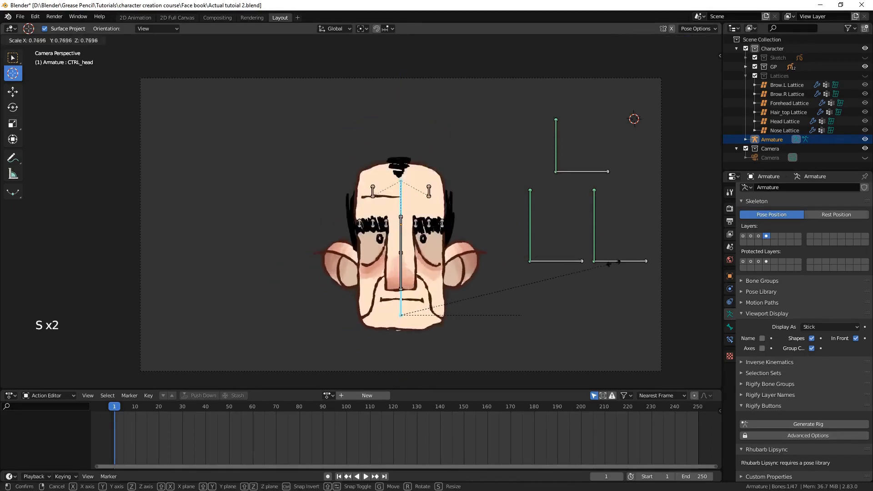
right_click(433, 183)
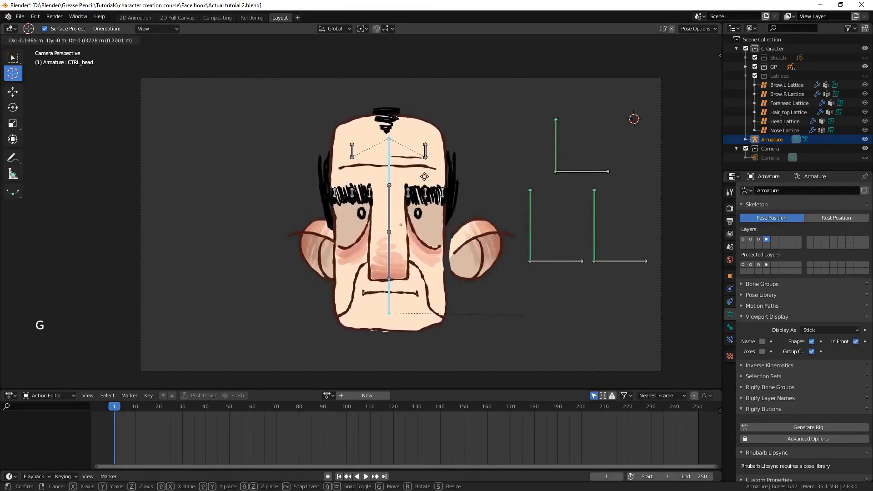
click(456, 201)
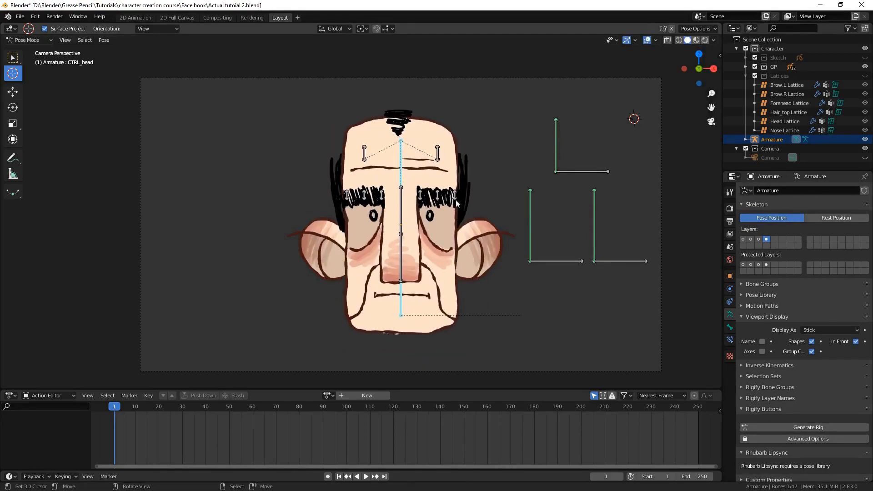
Show the second bone layer, then select all points of the Ear.R drawing for its DEF_ear.R vertex group
click(744, 240)
click(750, 240)
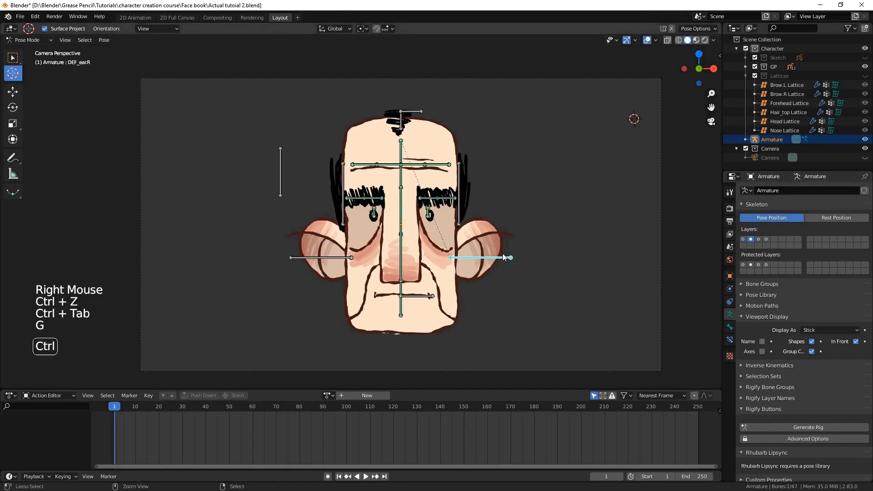
key(ctrl+Tab)
right_click(491, 262)
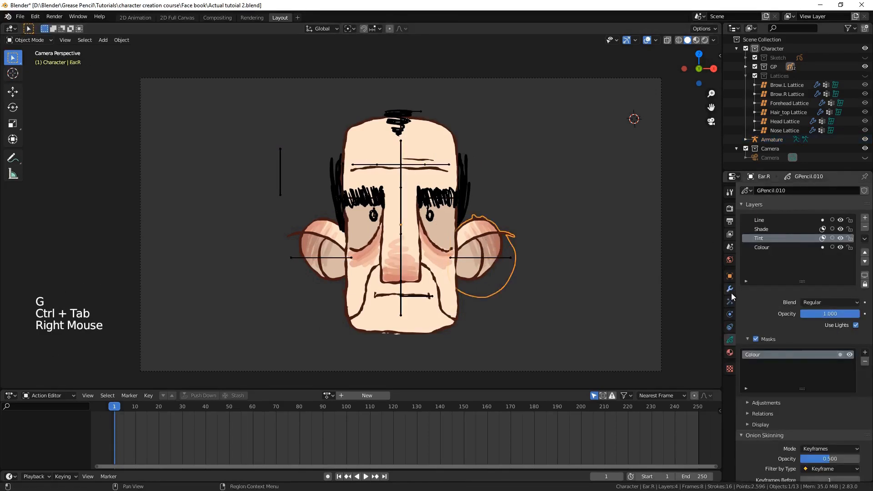
click(762, 342)
scroll(769, 361, down, 4)
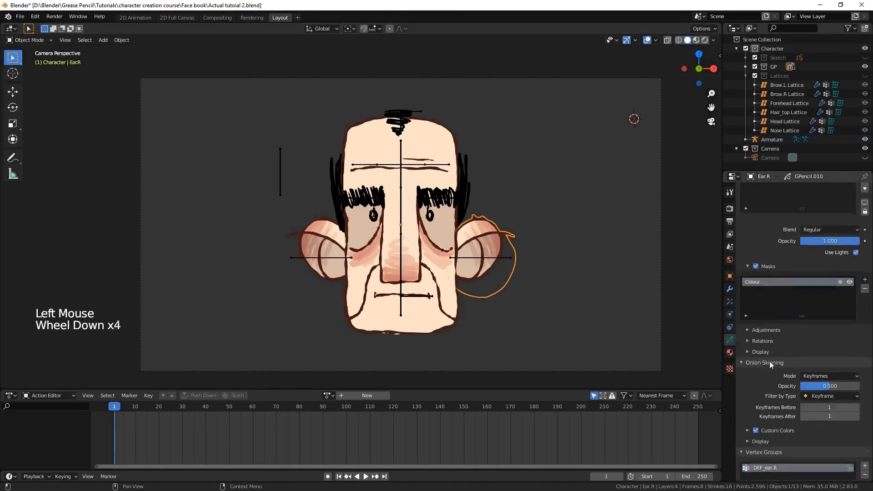
scroll(769, 360, down, 3)
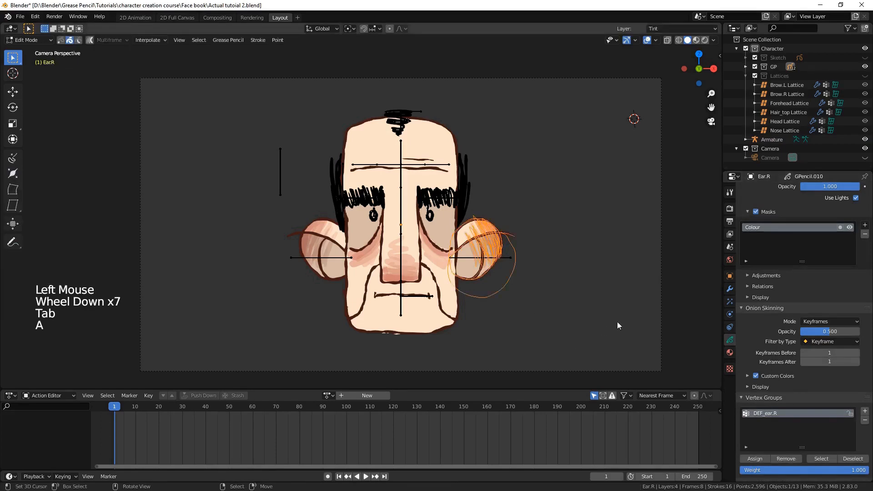
key(Tab)
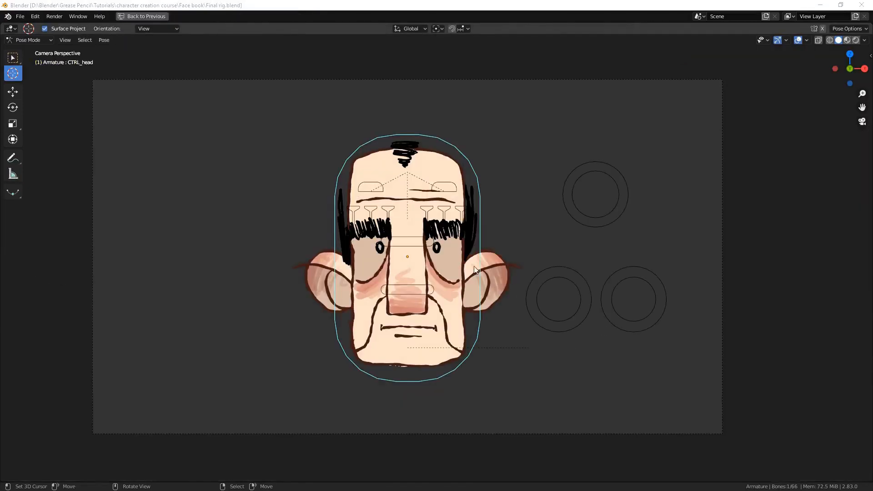
Test the scale, rotation and movement of the head and brow controls in Final rig.blend
key(s)
key(r)
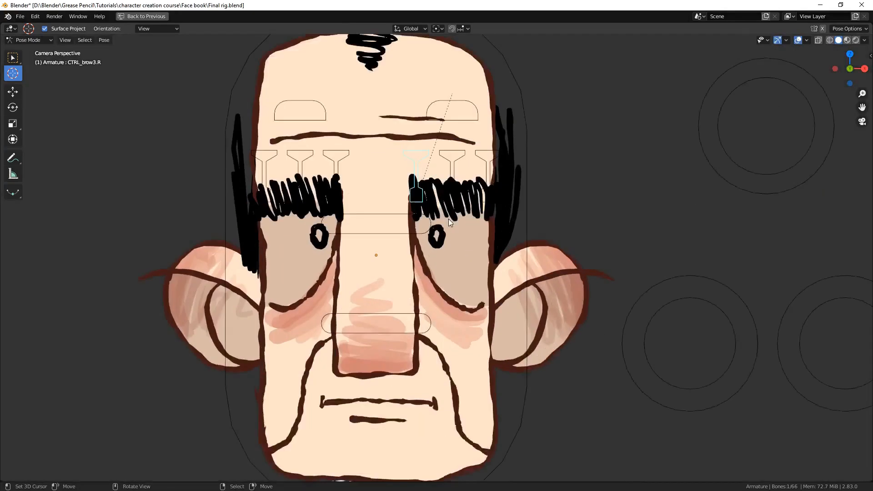
key(g)
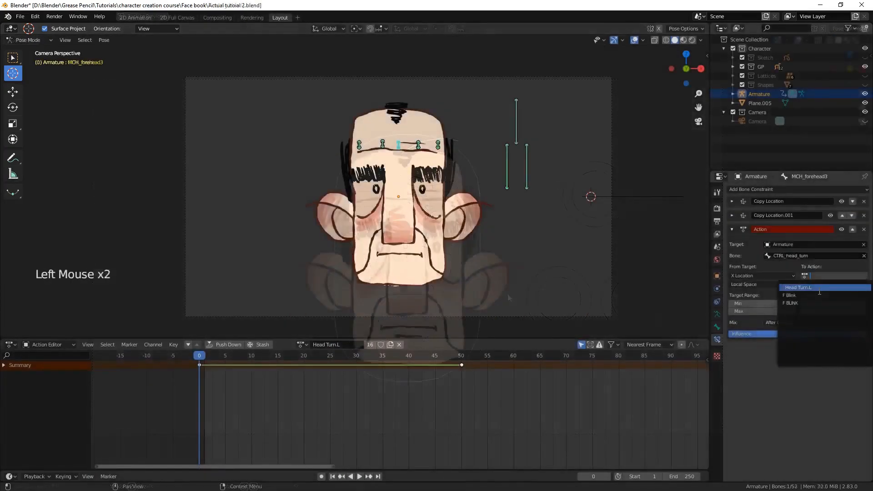
Keyframe the posed deform bones in the Head Turn.R action and save the file
right_click(399, 119)
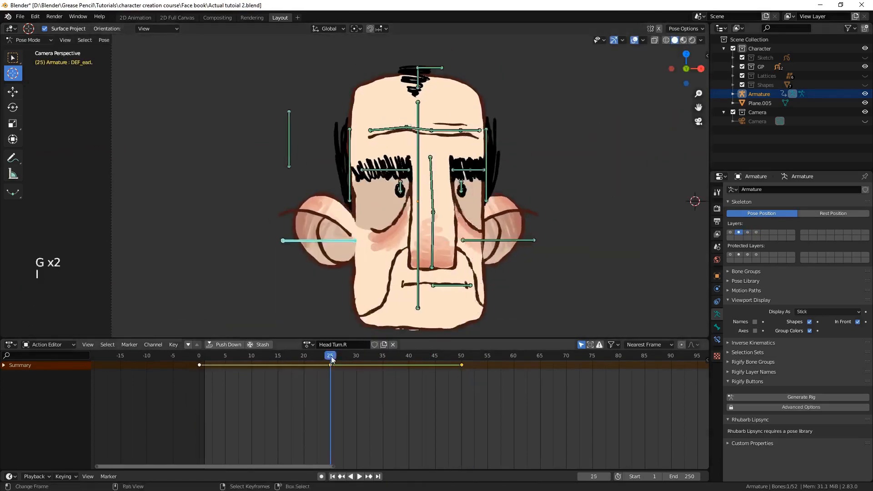
key(i)
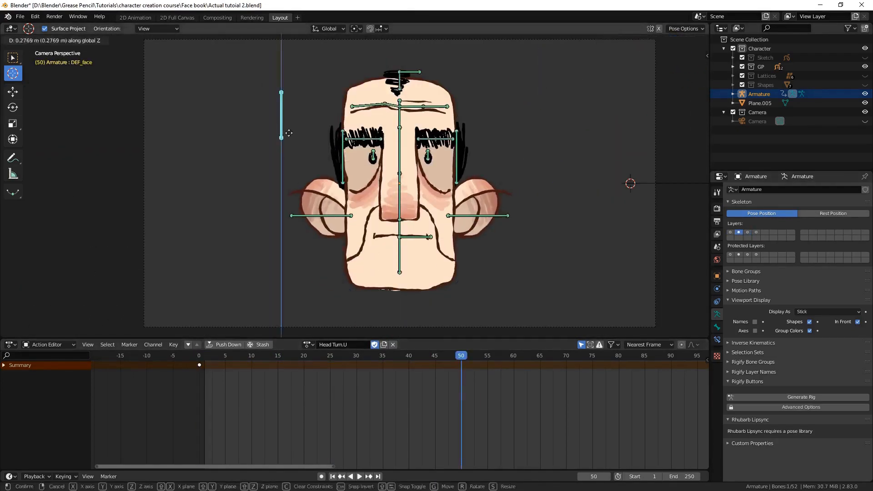
key(ctrl+s)
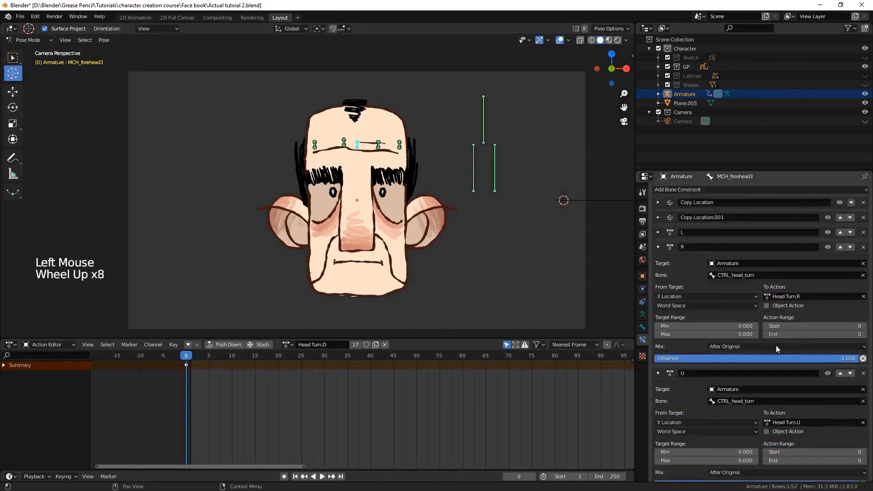
key(ctrl+s)
Move CTRL_nose_1 down about 0.05 m along global Z at frame 50 of the Head Turn.D action
scroll(660, 253, up, 5)
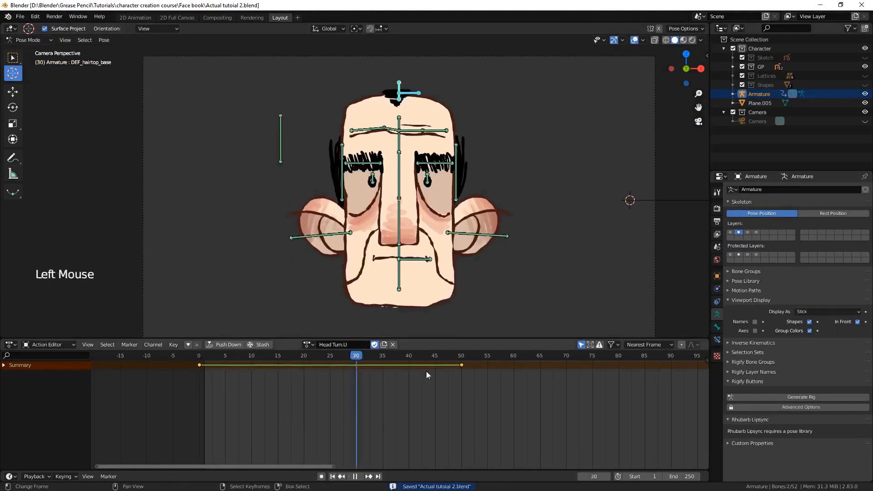
key(g)
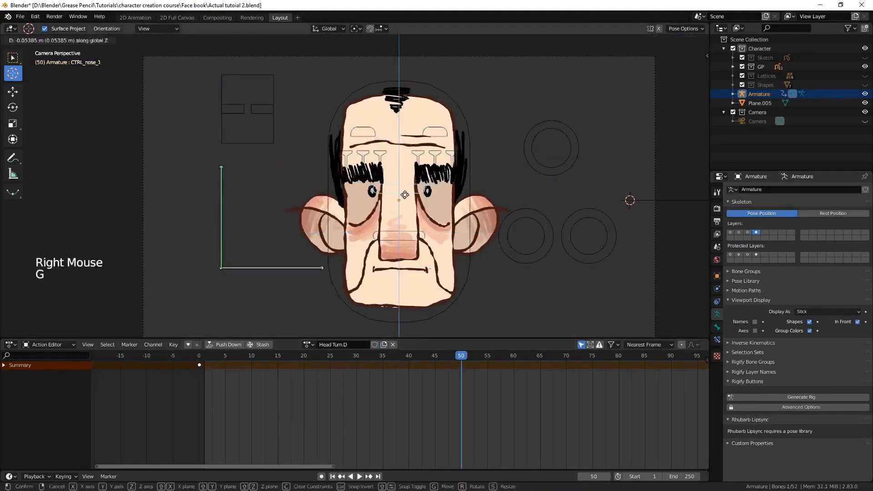